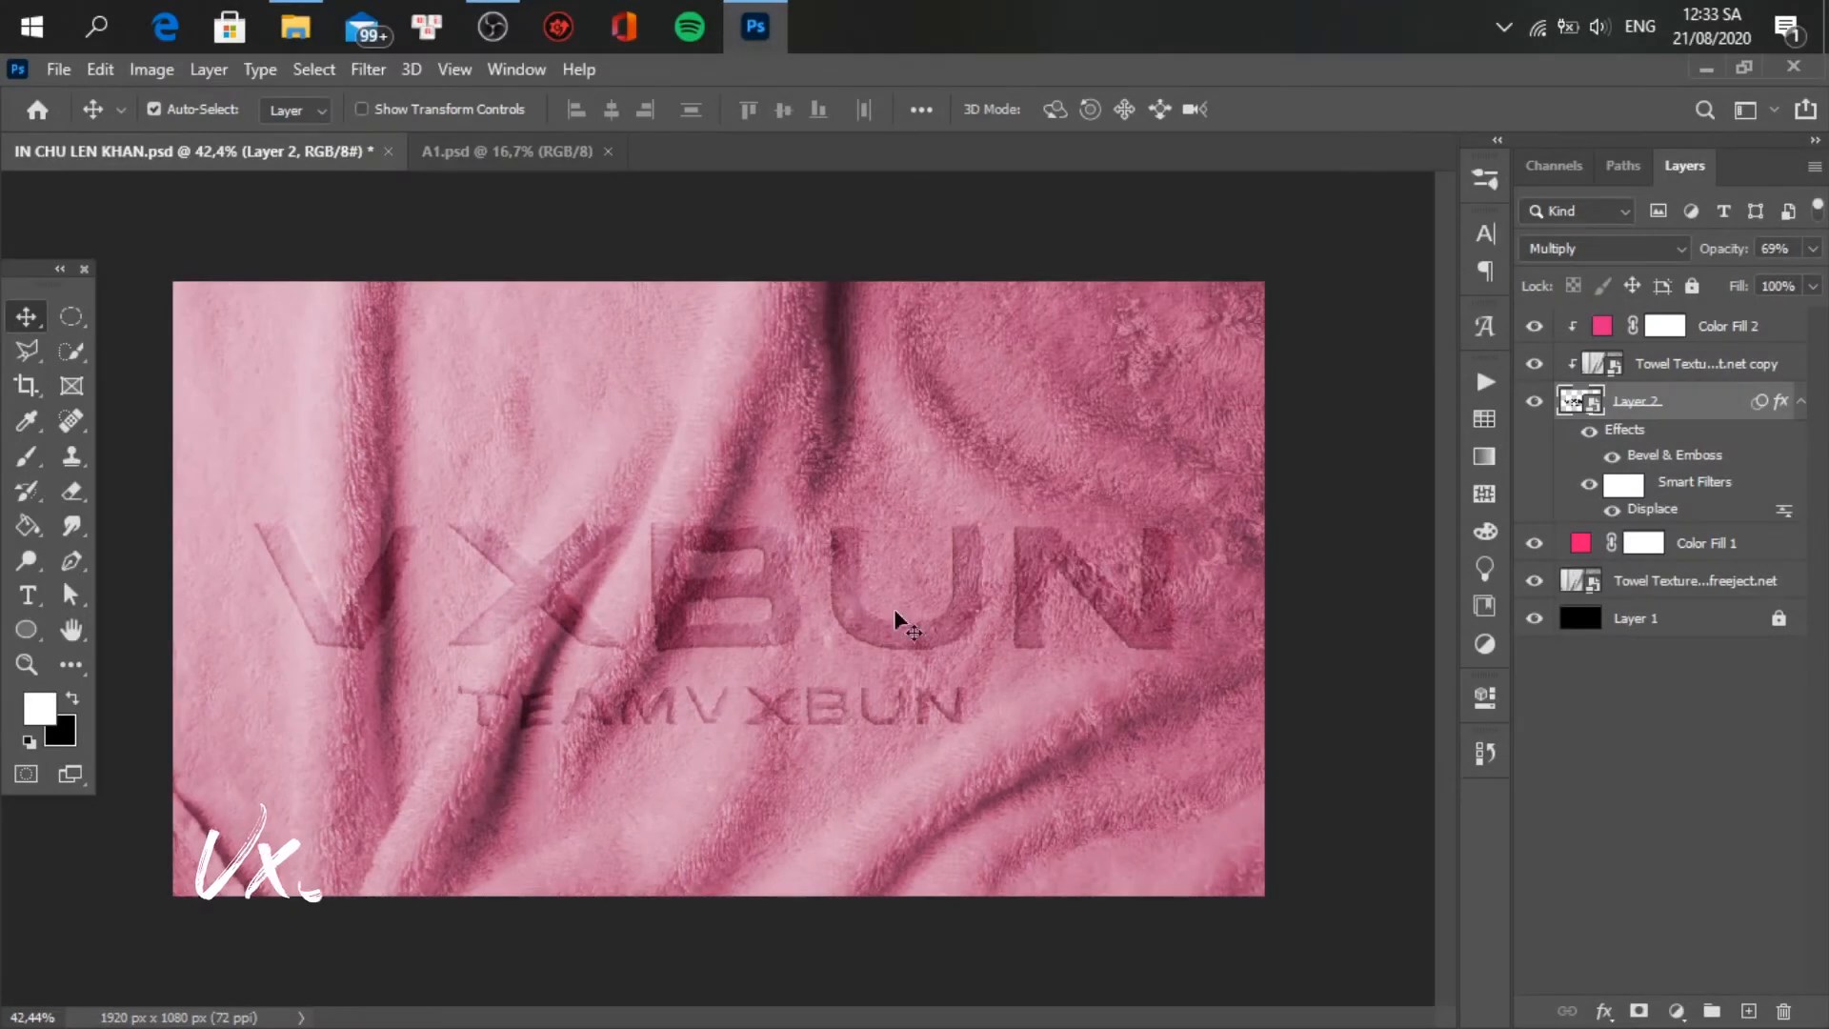
- Examine the VXBUN lettering on the finished towel design and look up the color code of its Color Fill 1 layer
scroll(960, 591, up, 3)
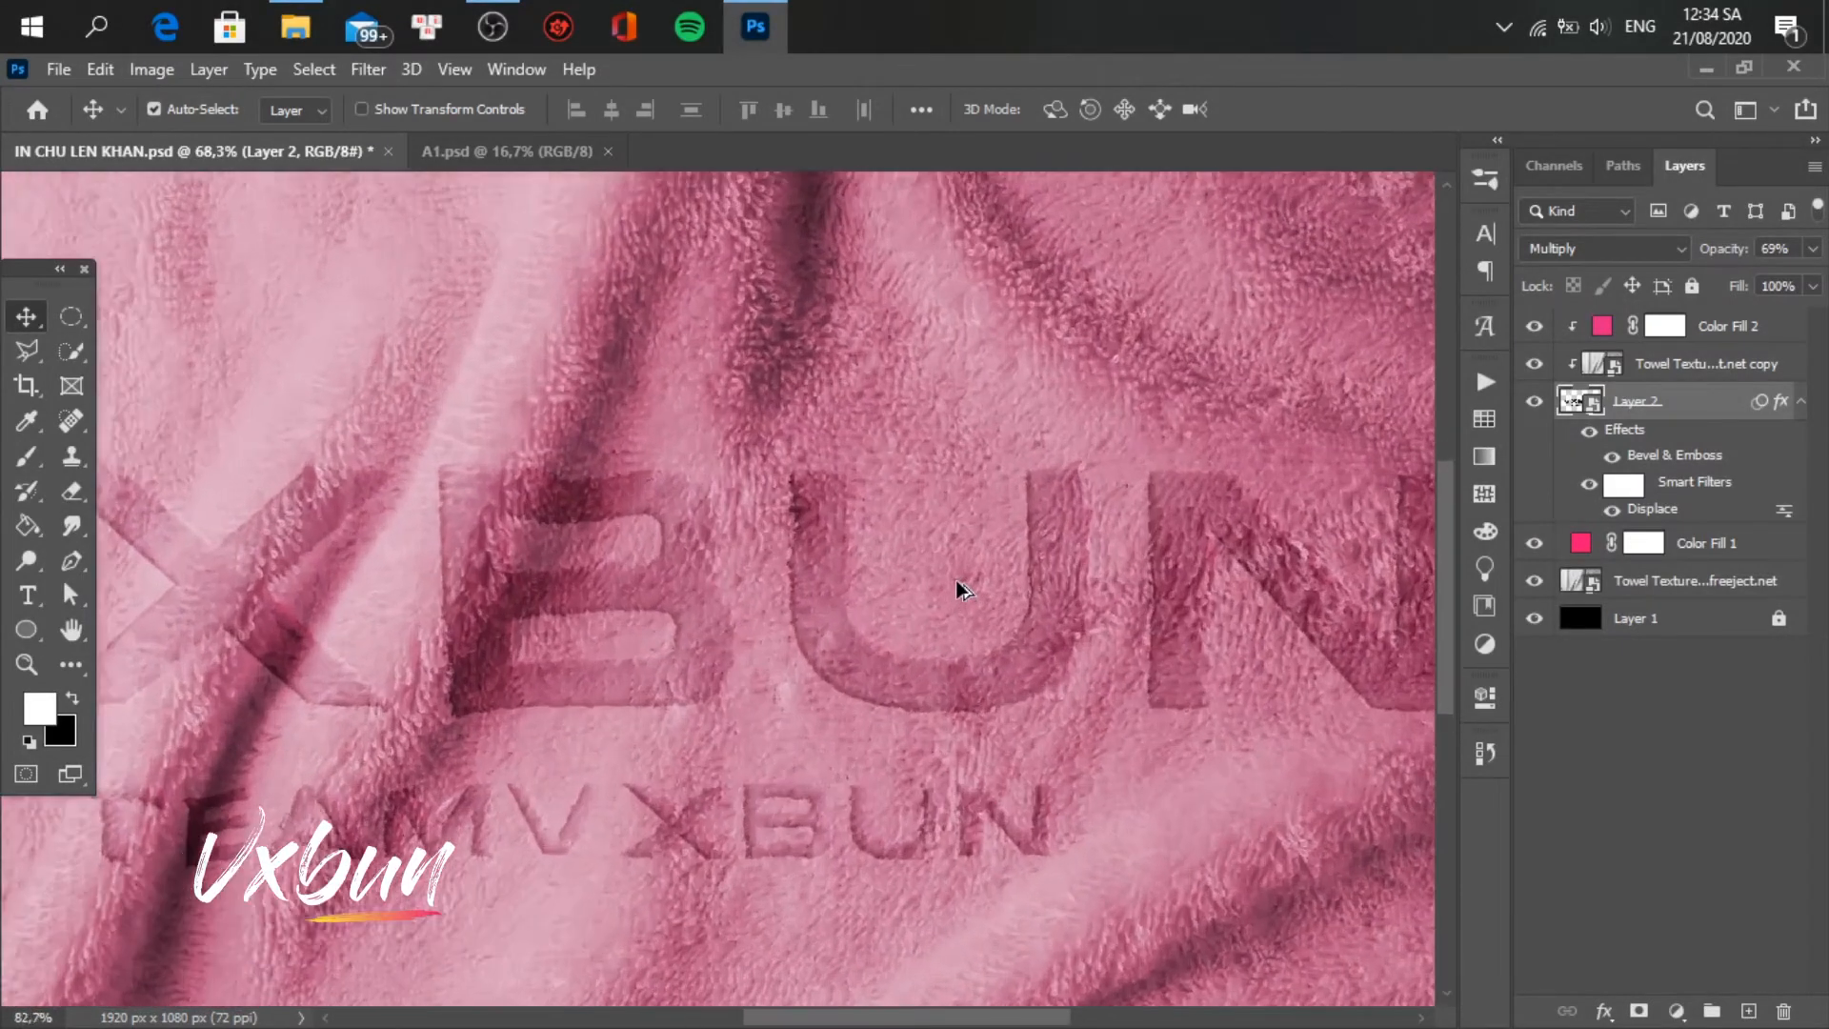
drag(800, 664, 1126, 628)
drag(453, 811, 858, 820)
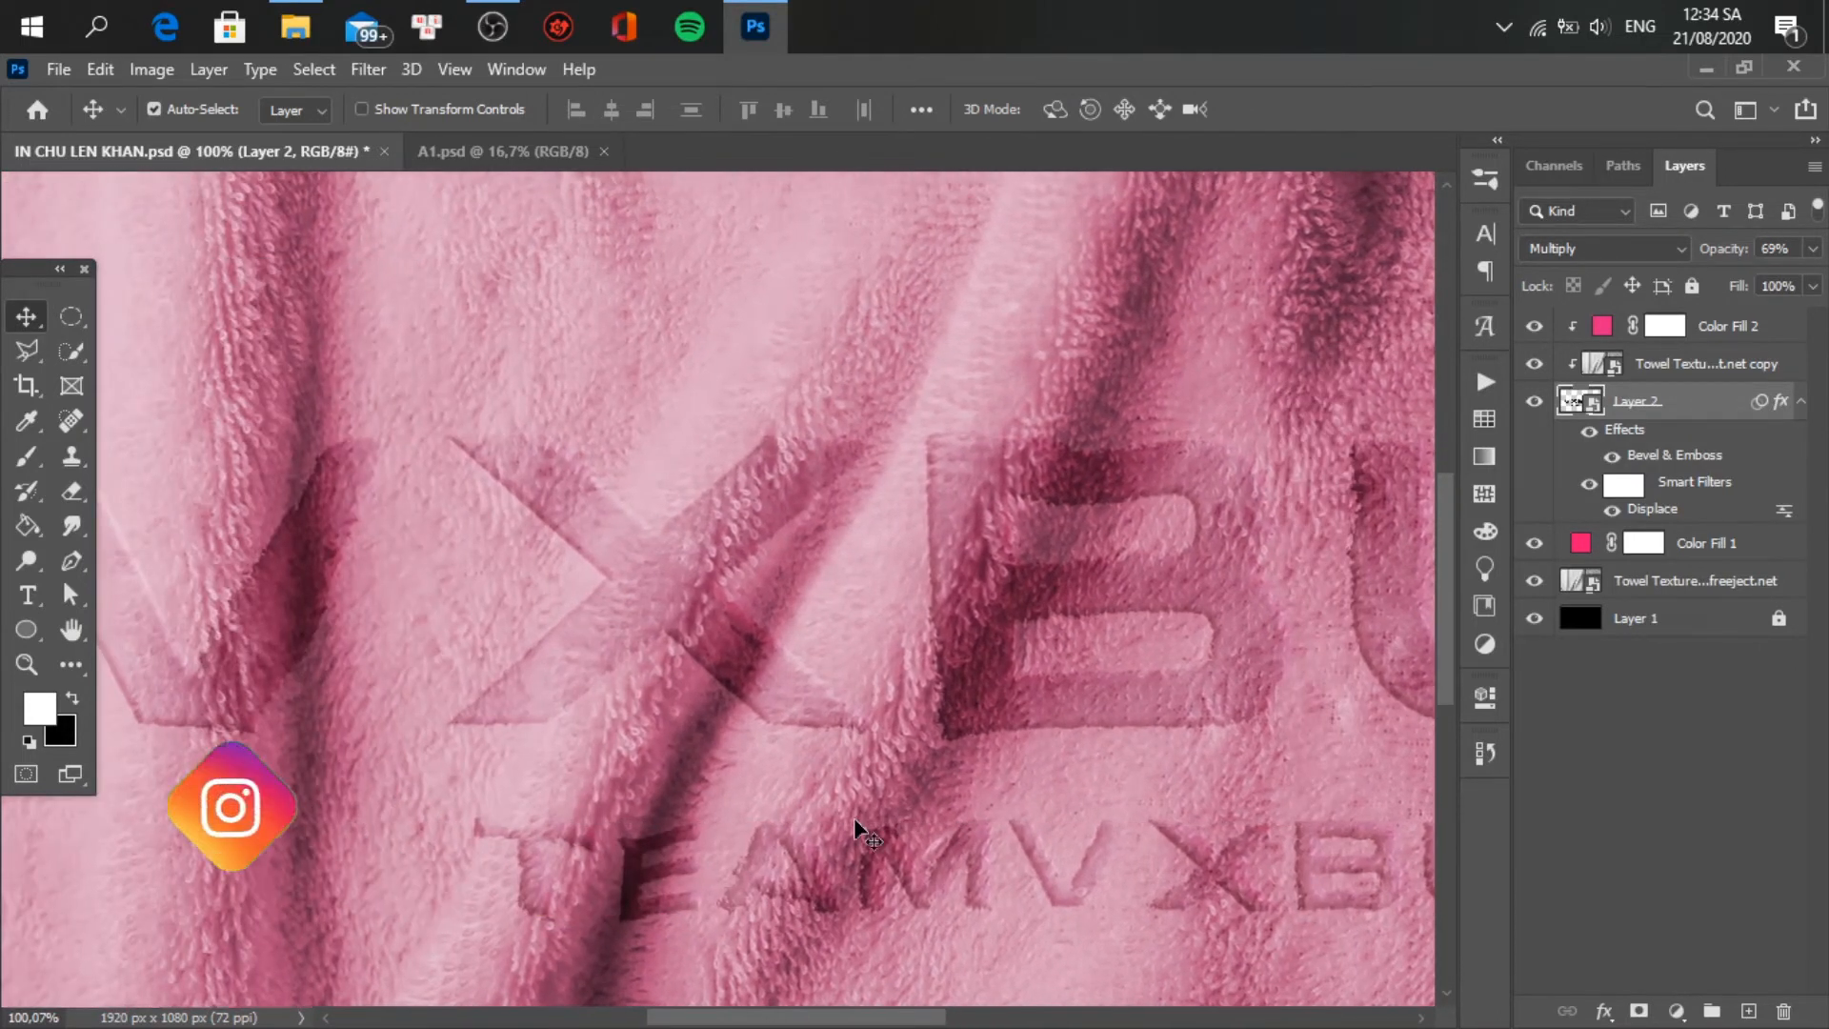
key(ctrl+0)
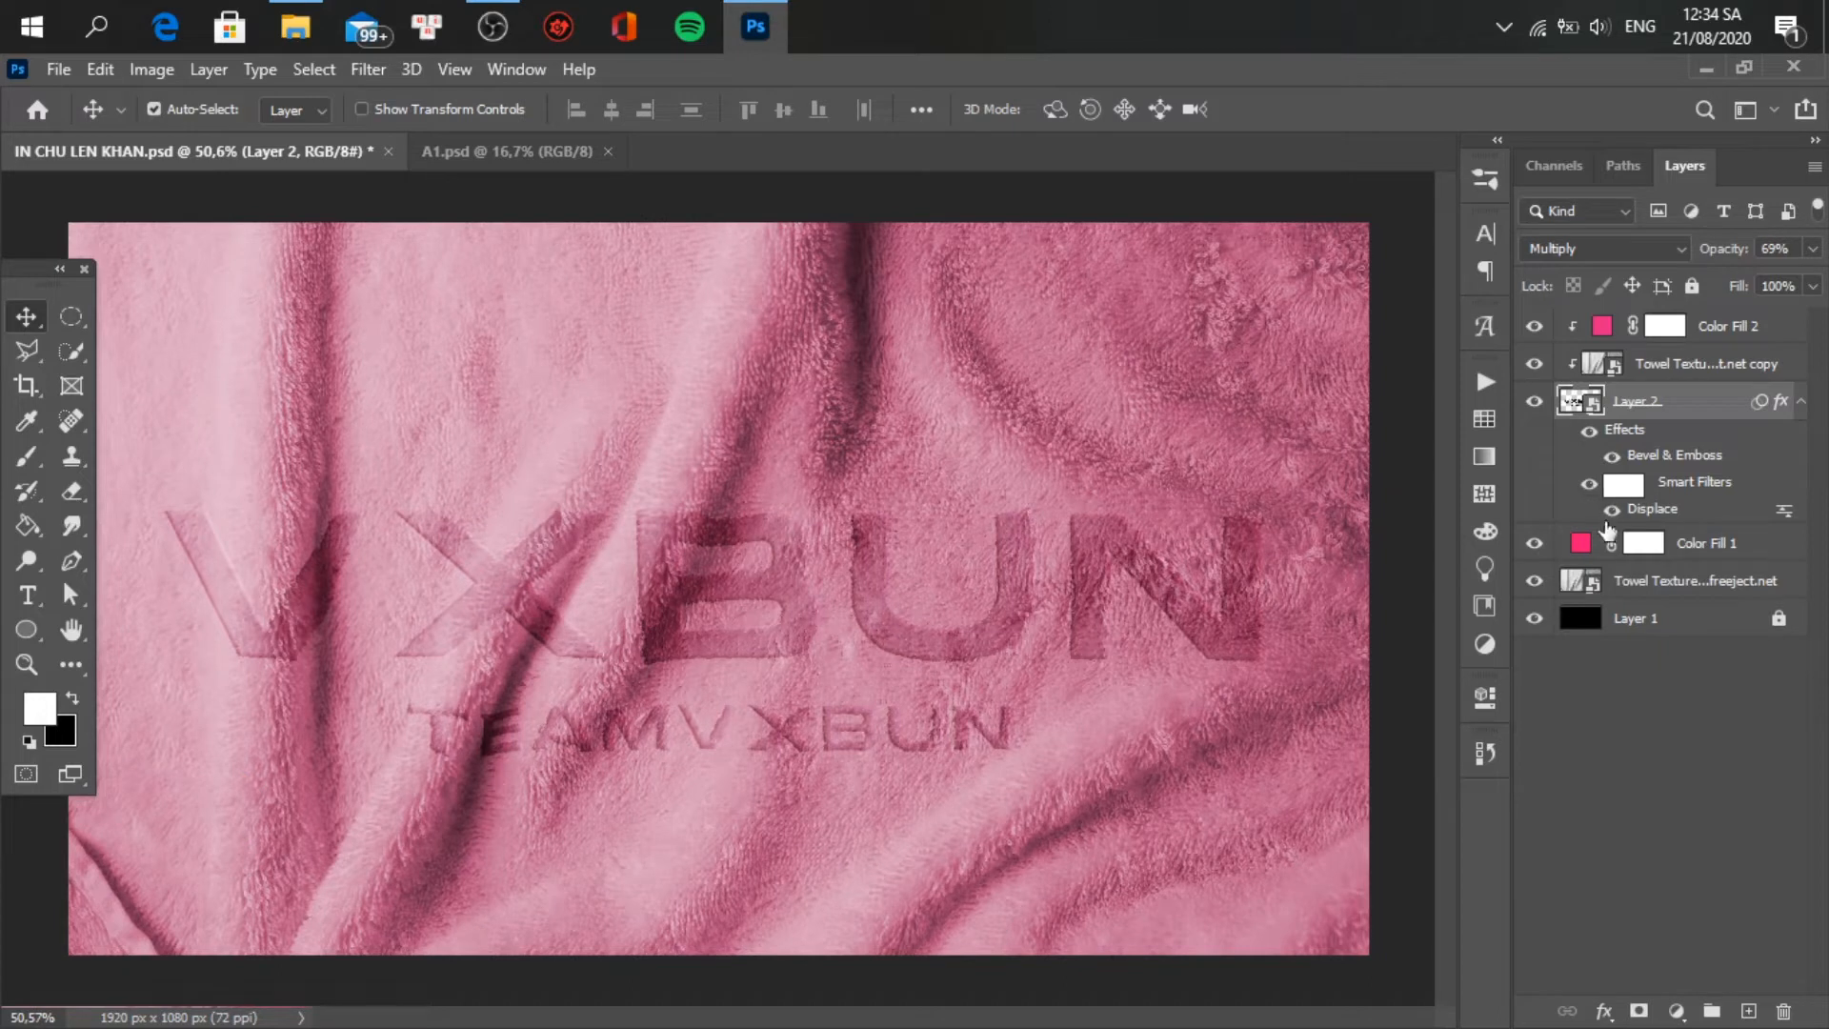
double_click(1581, 543)
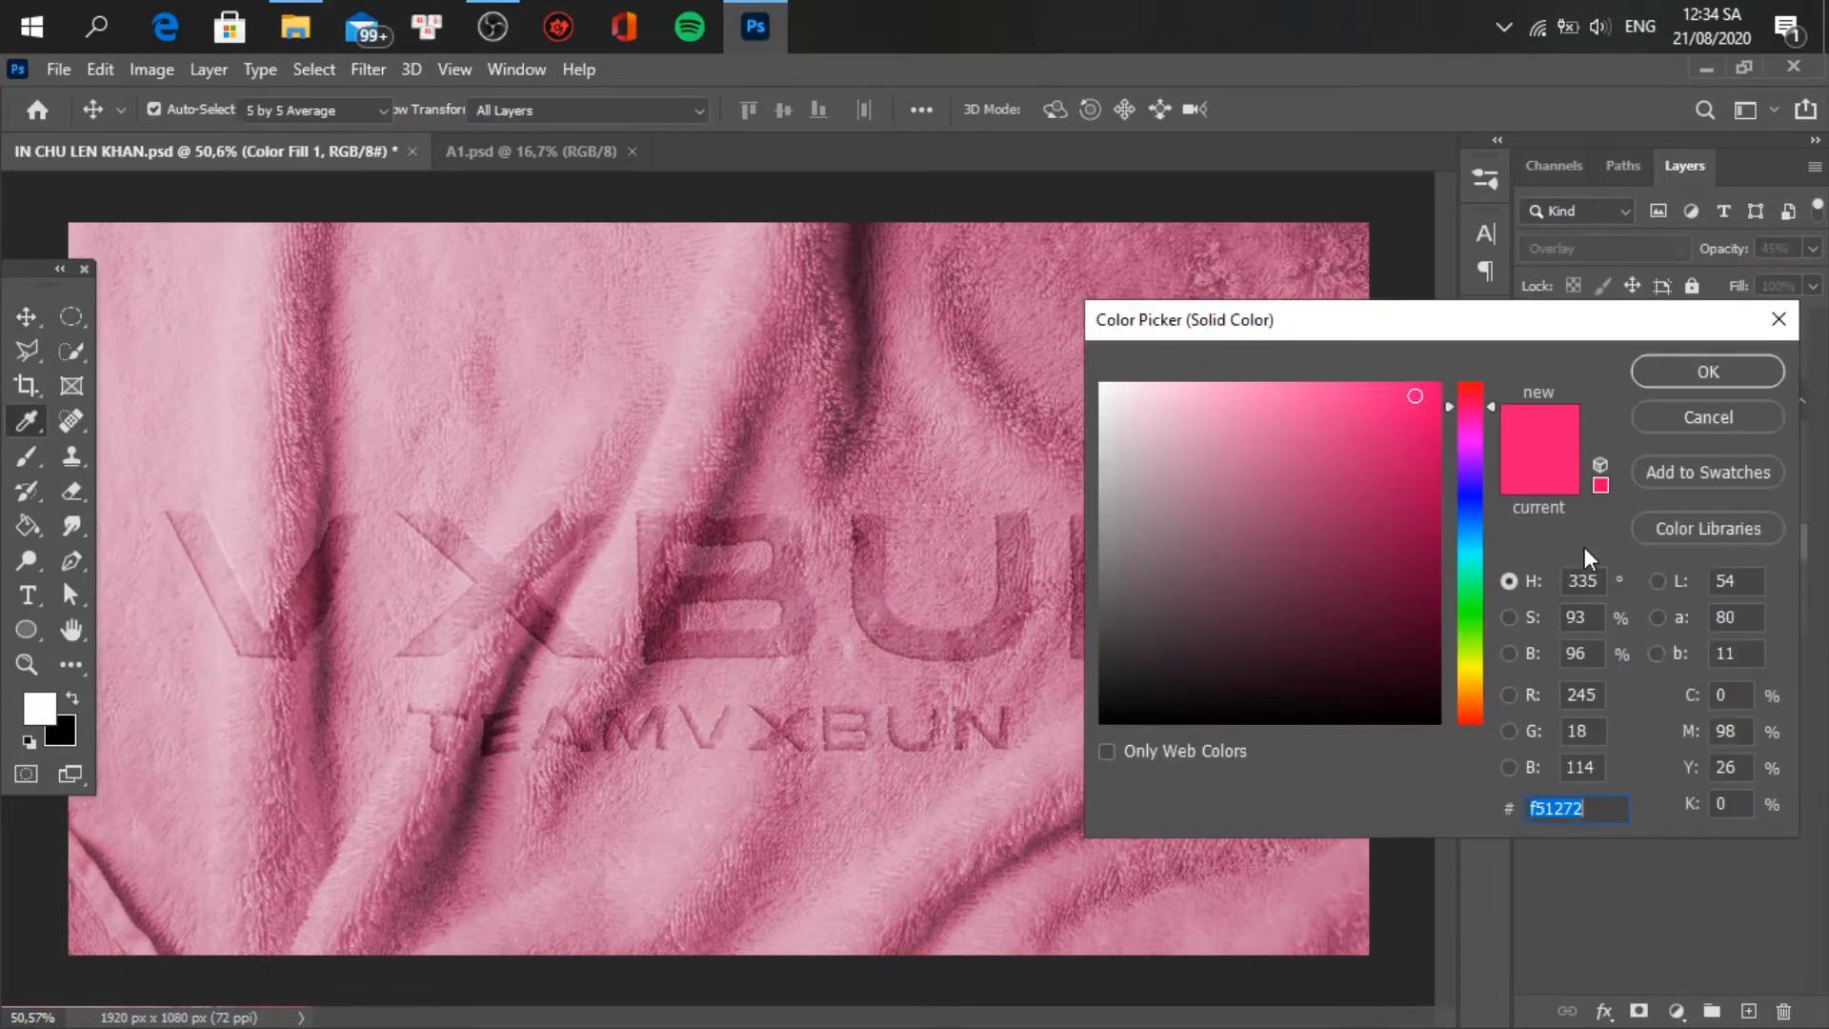
click(1741, 413)
key(v)
- Create a new 1920 x 1080 px document at 72 ppi with a transparent background
click(59, 68)
mouse_move(100, 76)
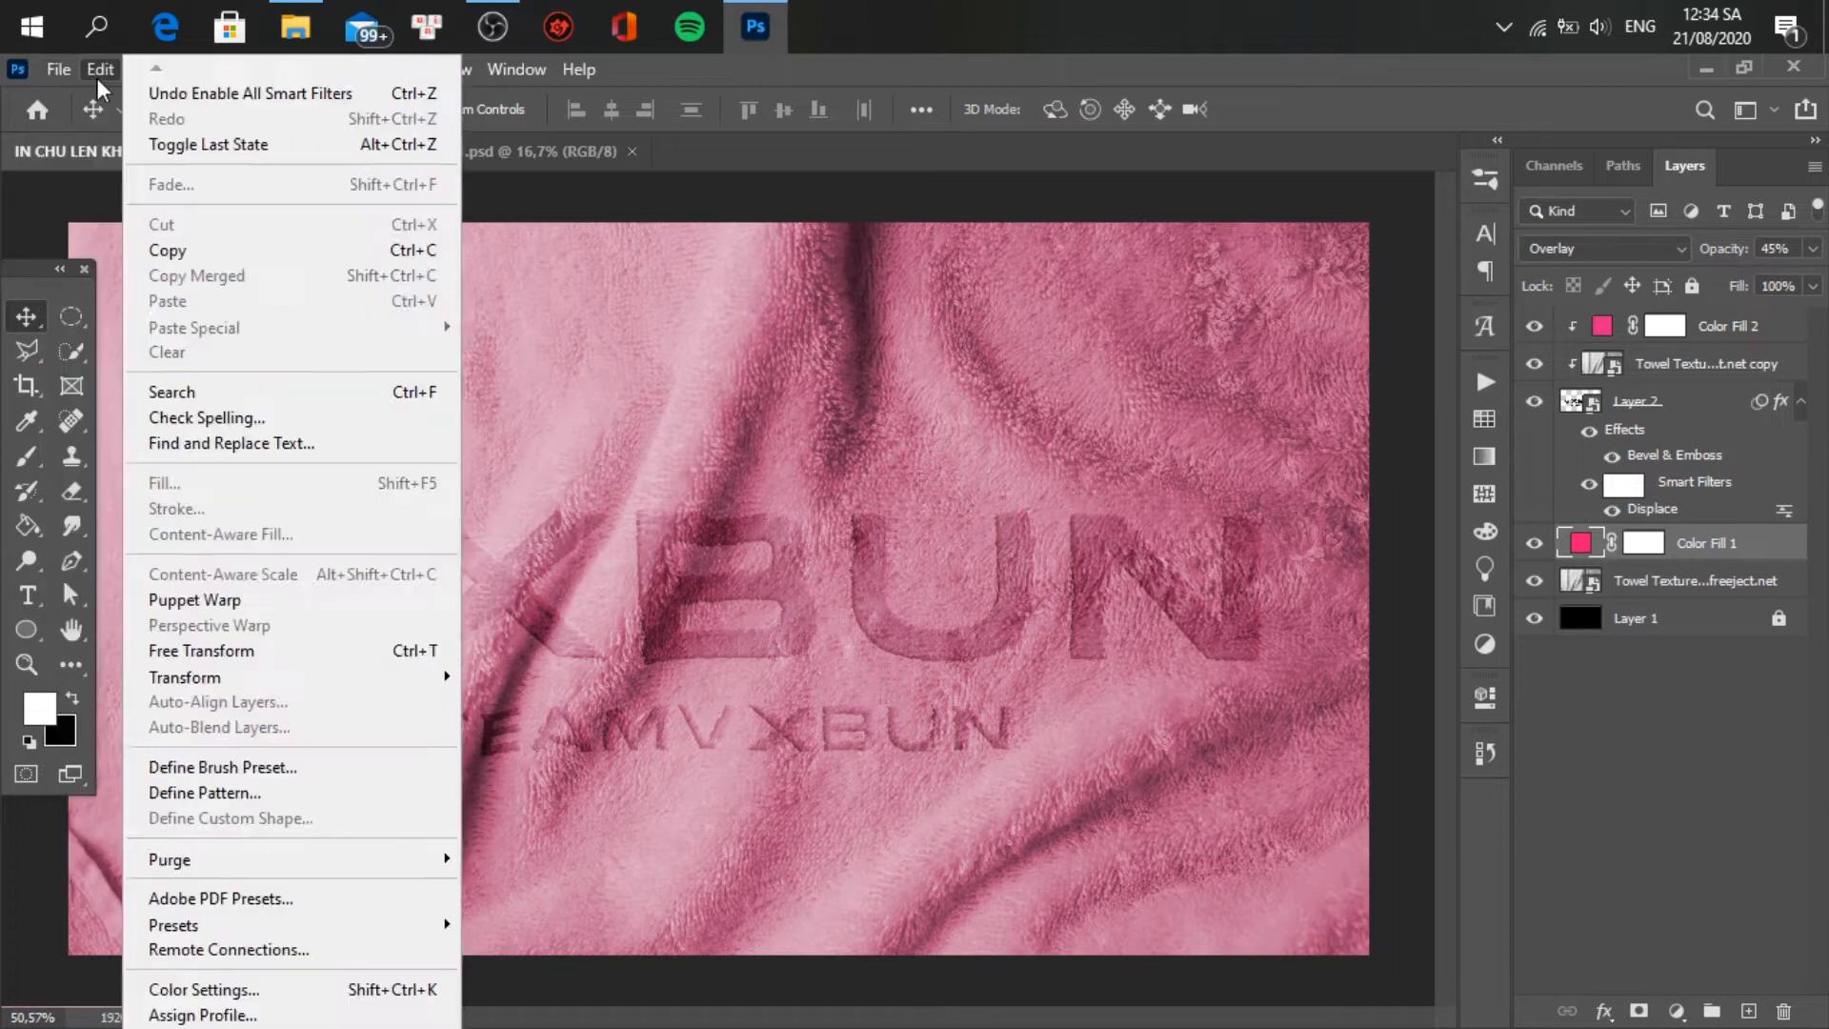
click(76, 94)
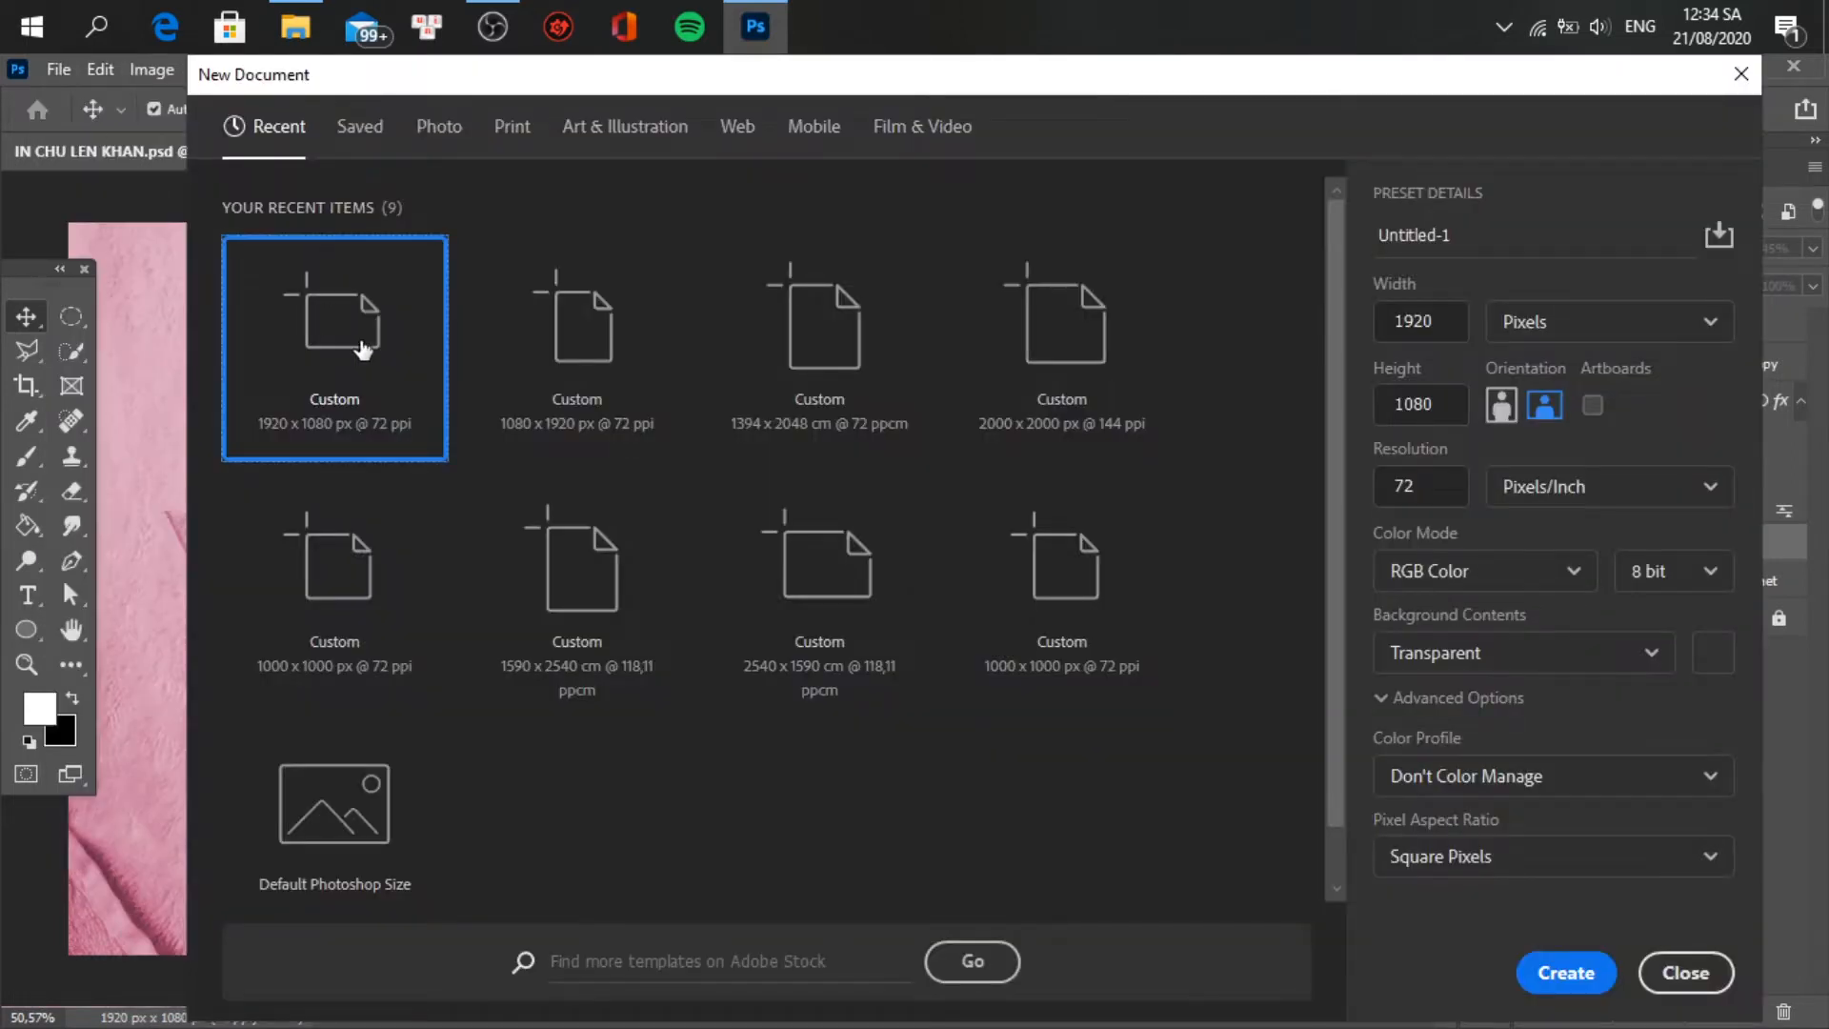
click(1616, 976)
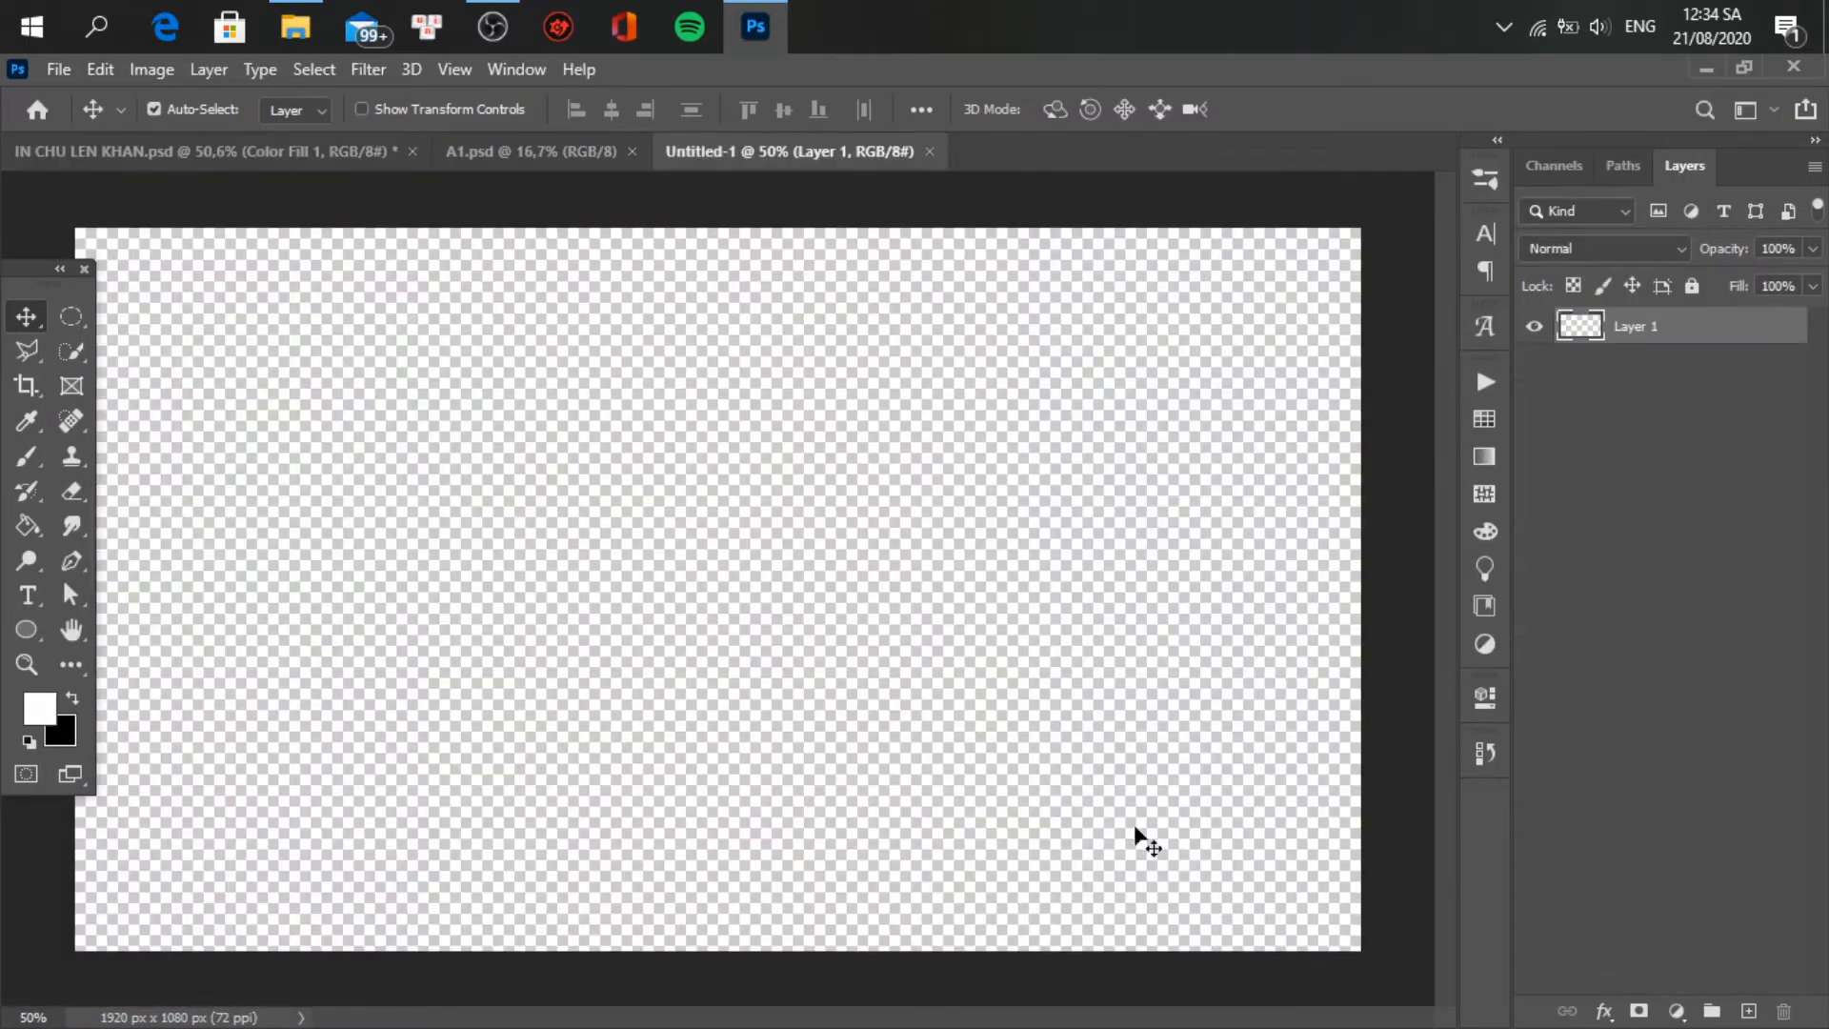
- Place the Towel Texture 5 image into the new document and scale it to about 163% so it covers the canvas
click(312, 36)
double_click(793, 705)
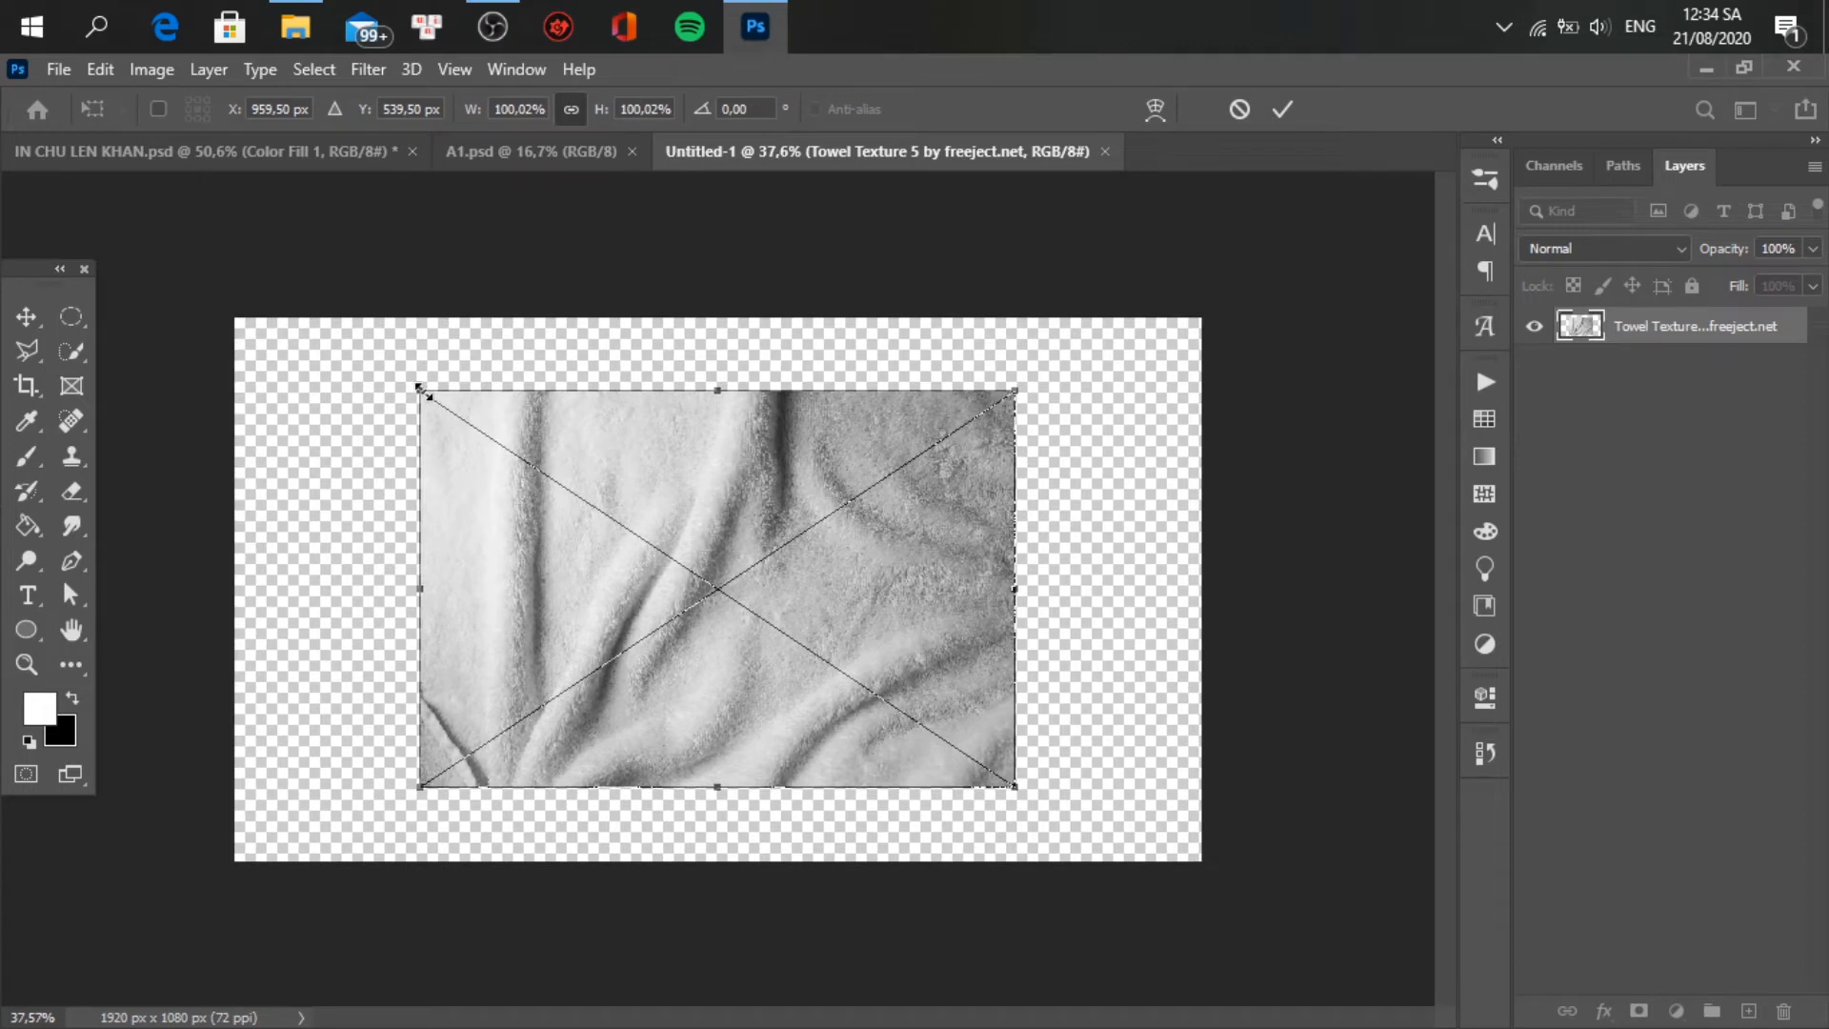
drag(425, 394, 208, 308)
key(ctrl+0)
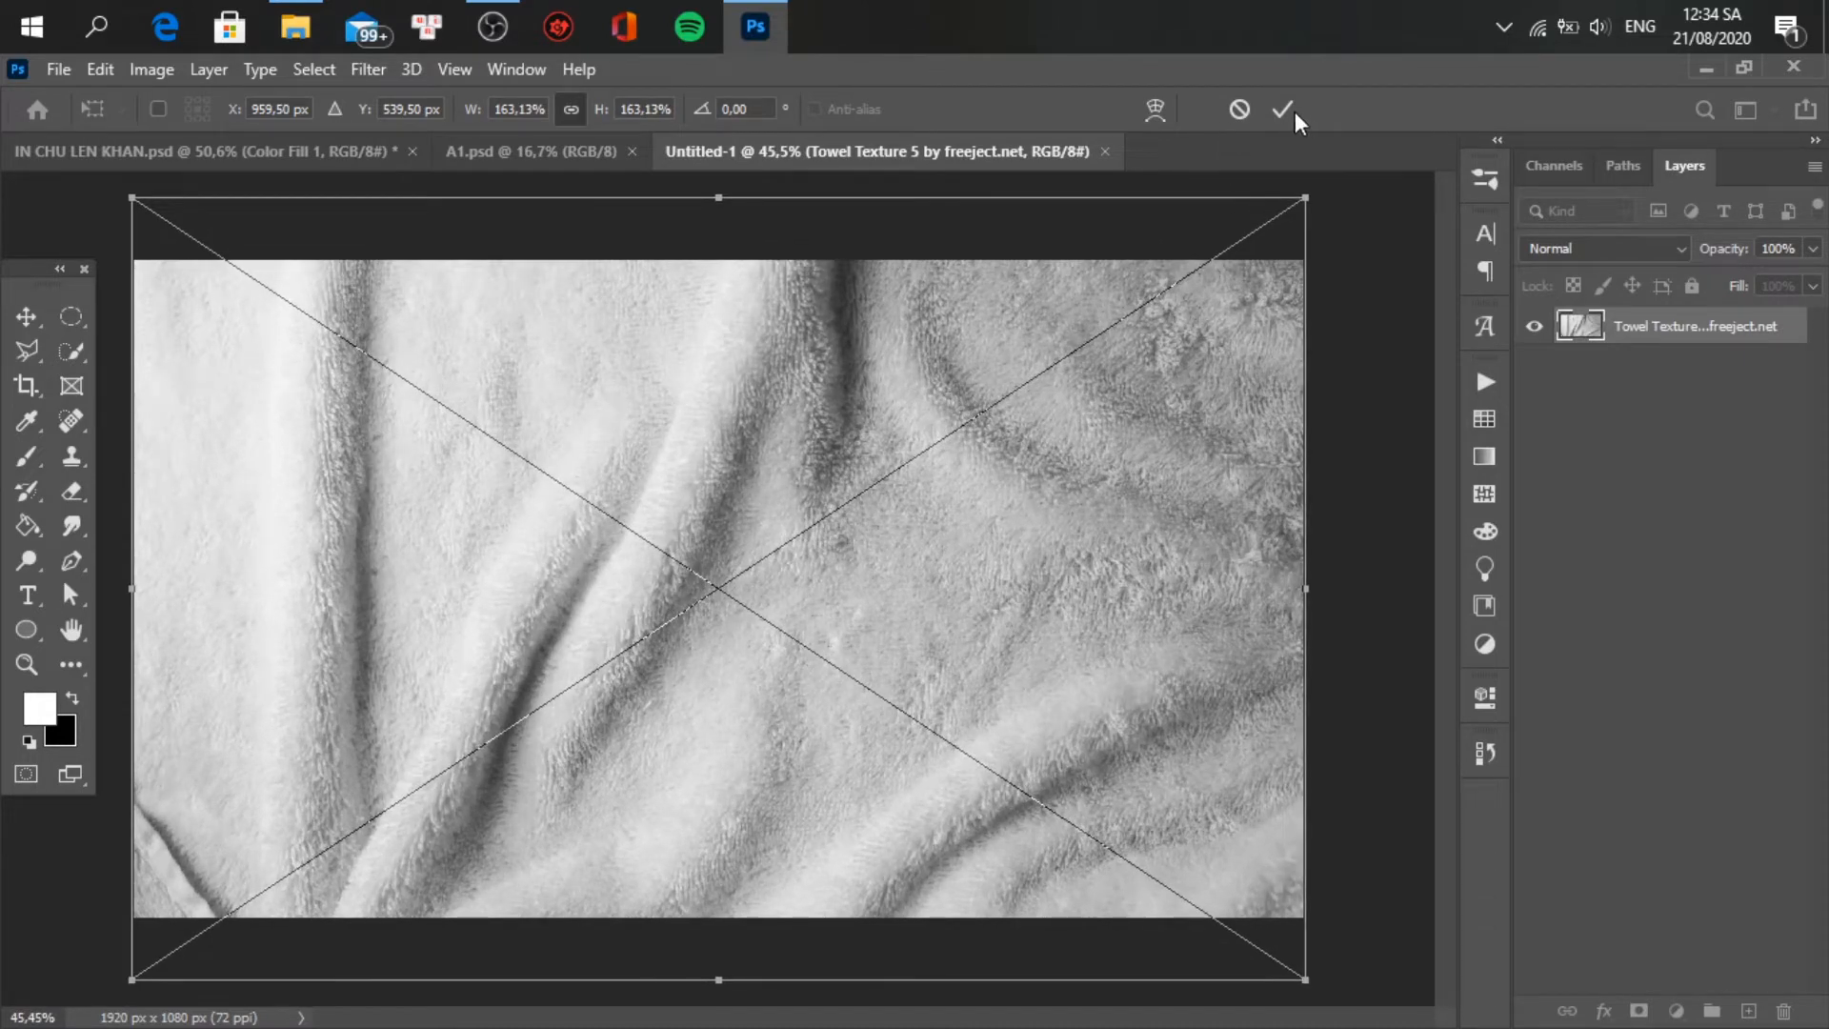
click(1283, 107)
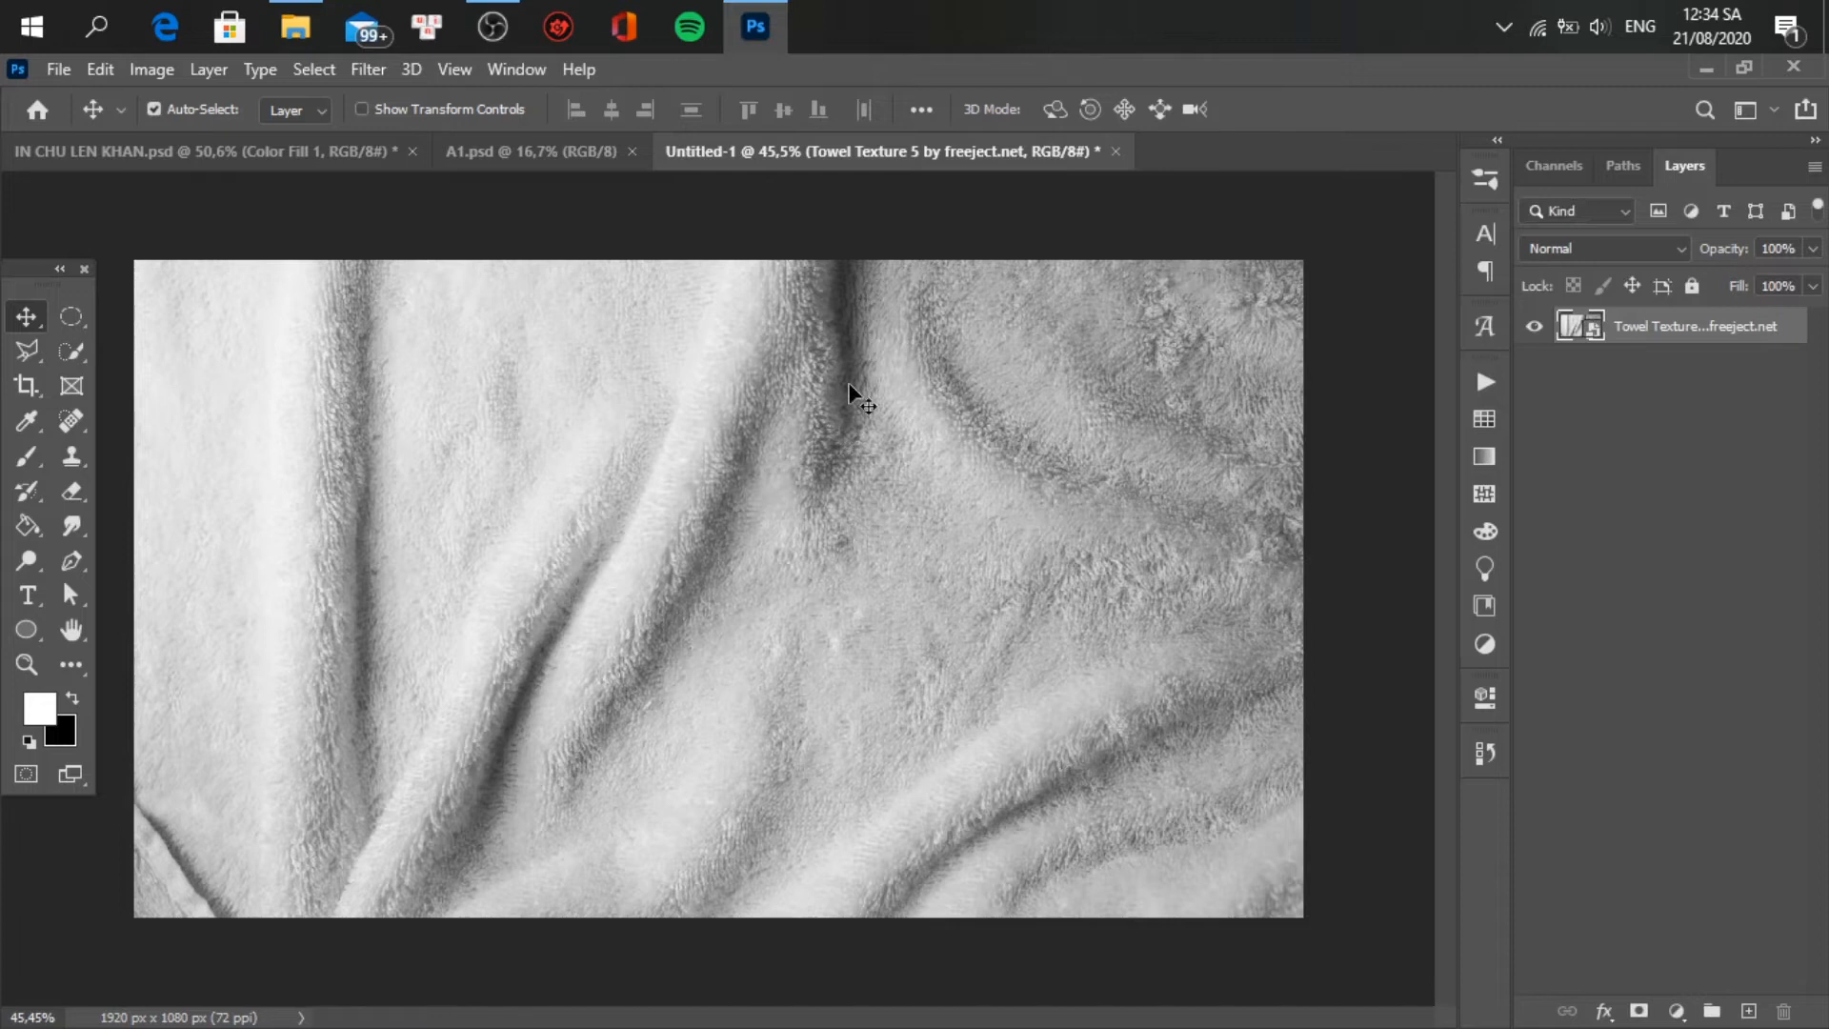
key(ctrl+plus)
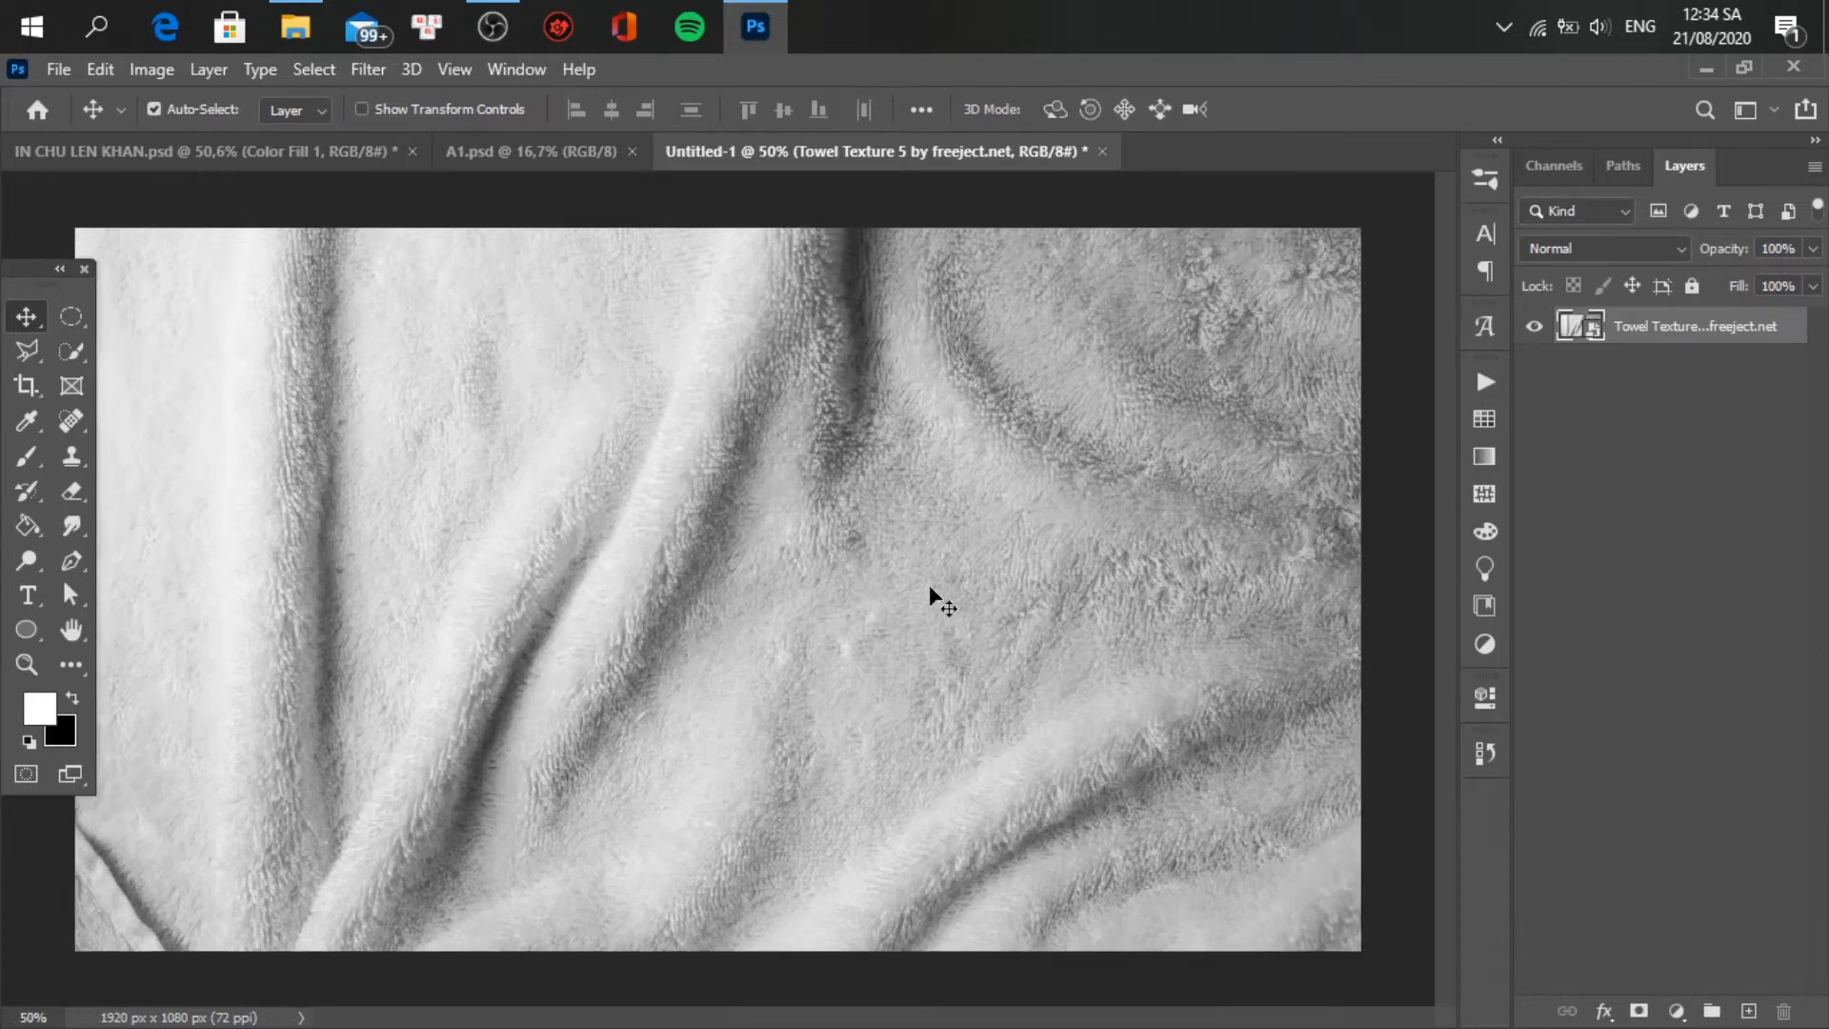
- Add a solid color fill layer above the towel texture with the color f51272
click(1678, 1011)
click(1663, 543)
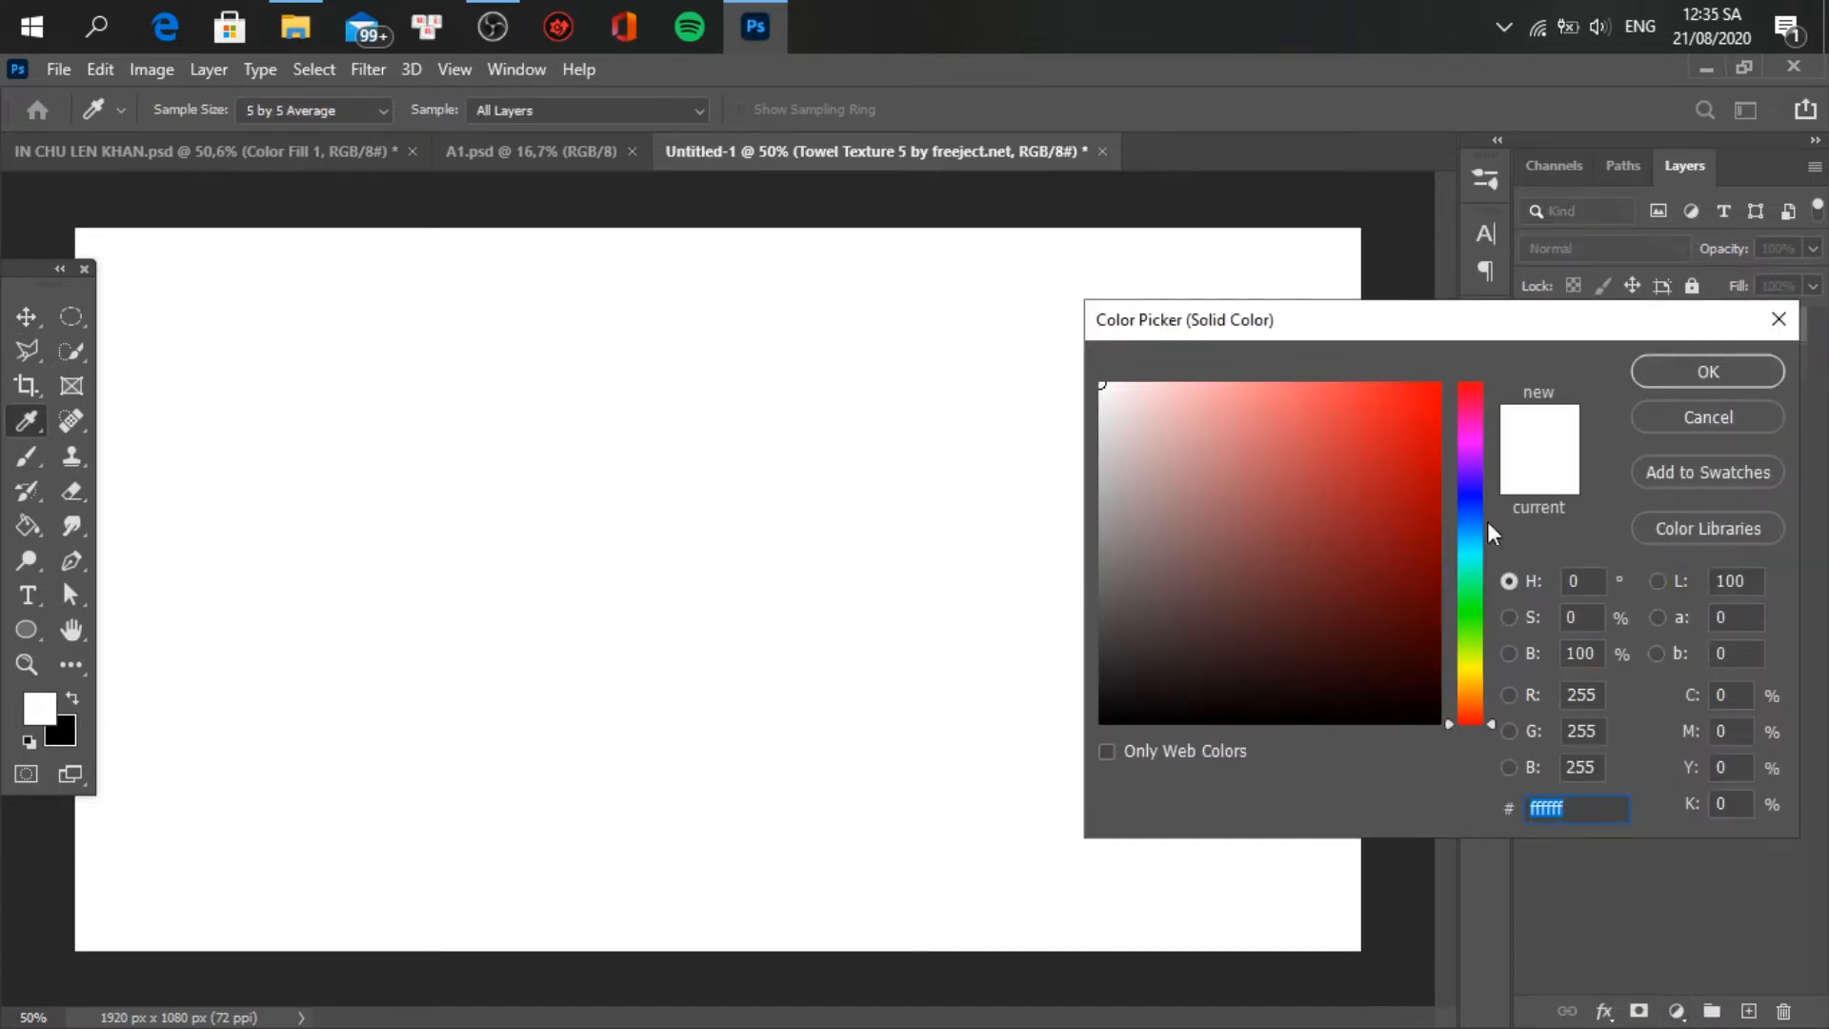
text(f51272)
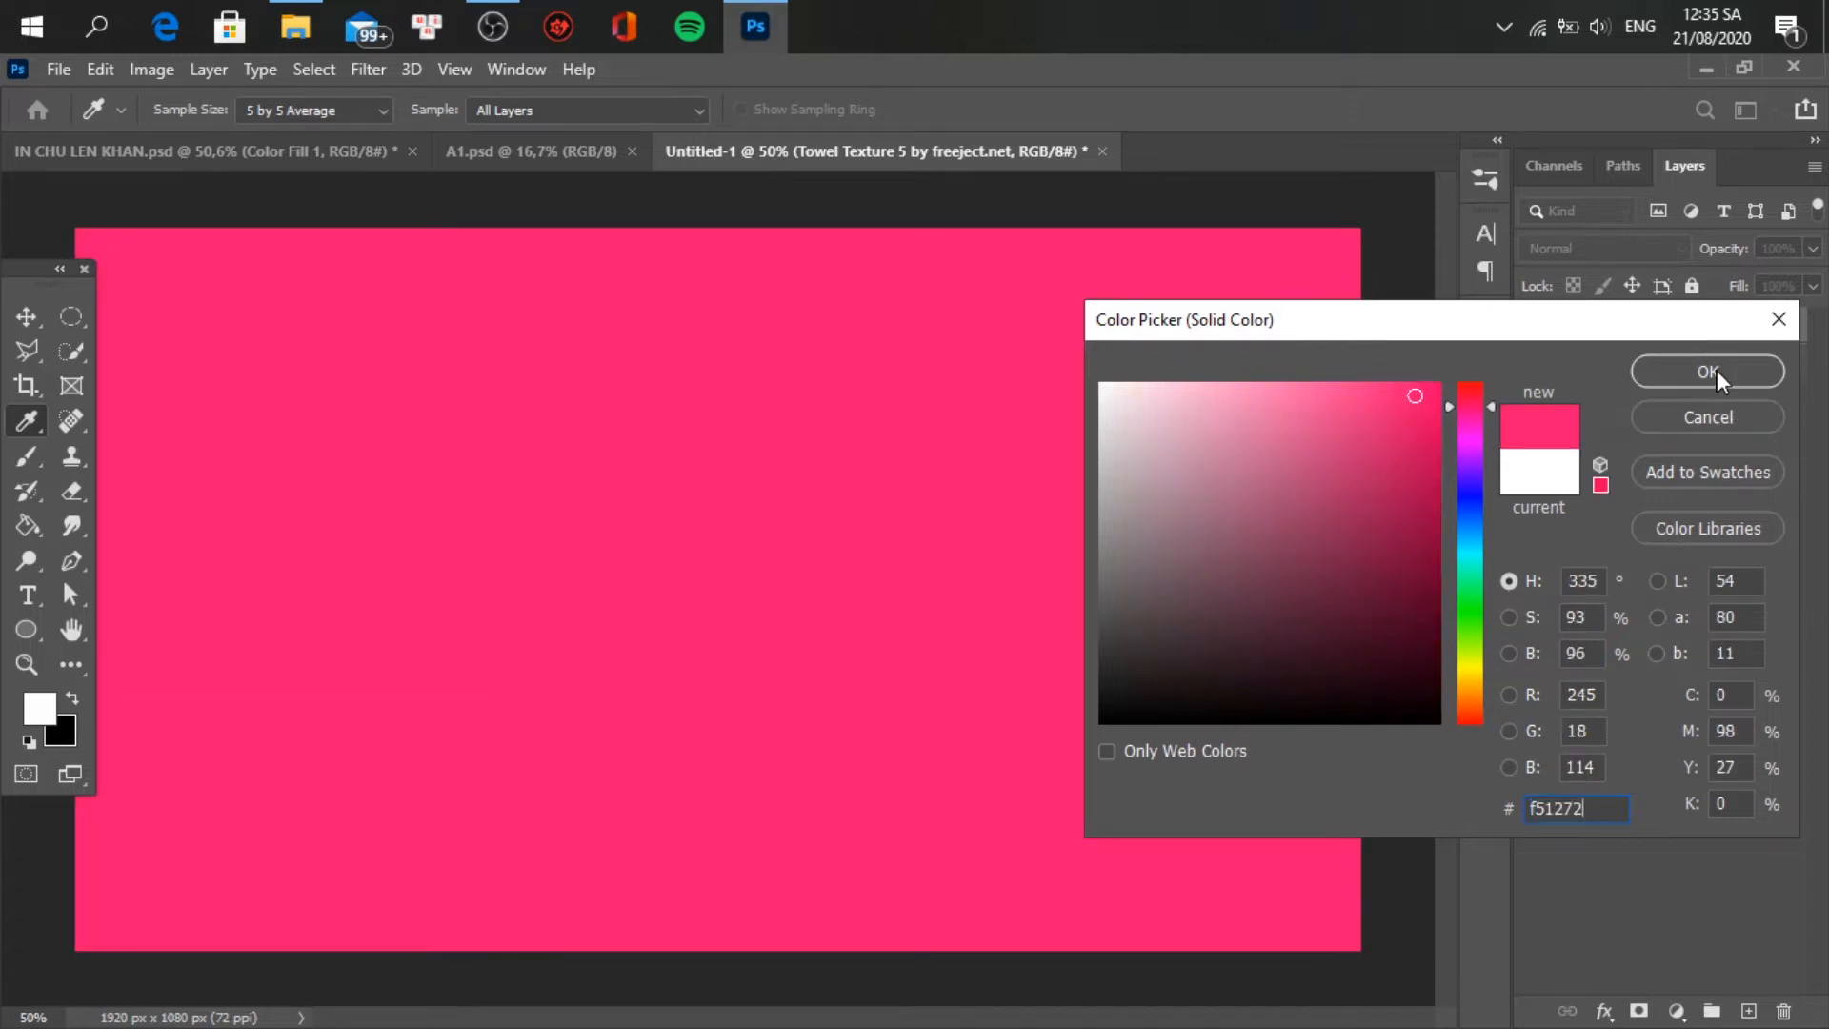
click(1717, 370)
- Set the color fill layer's blend mode to Overlay and its opacity to 45%
click(1589, 247)
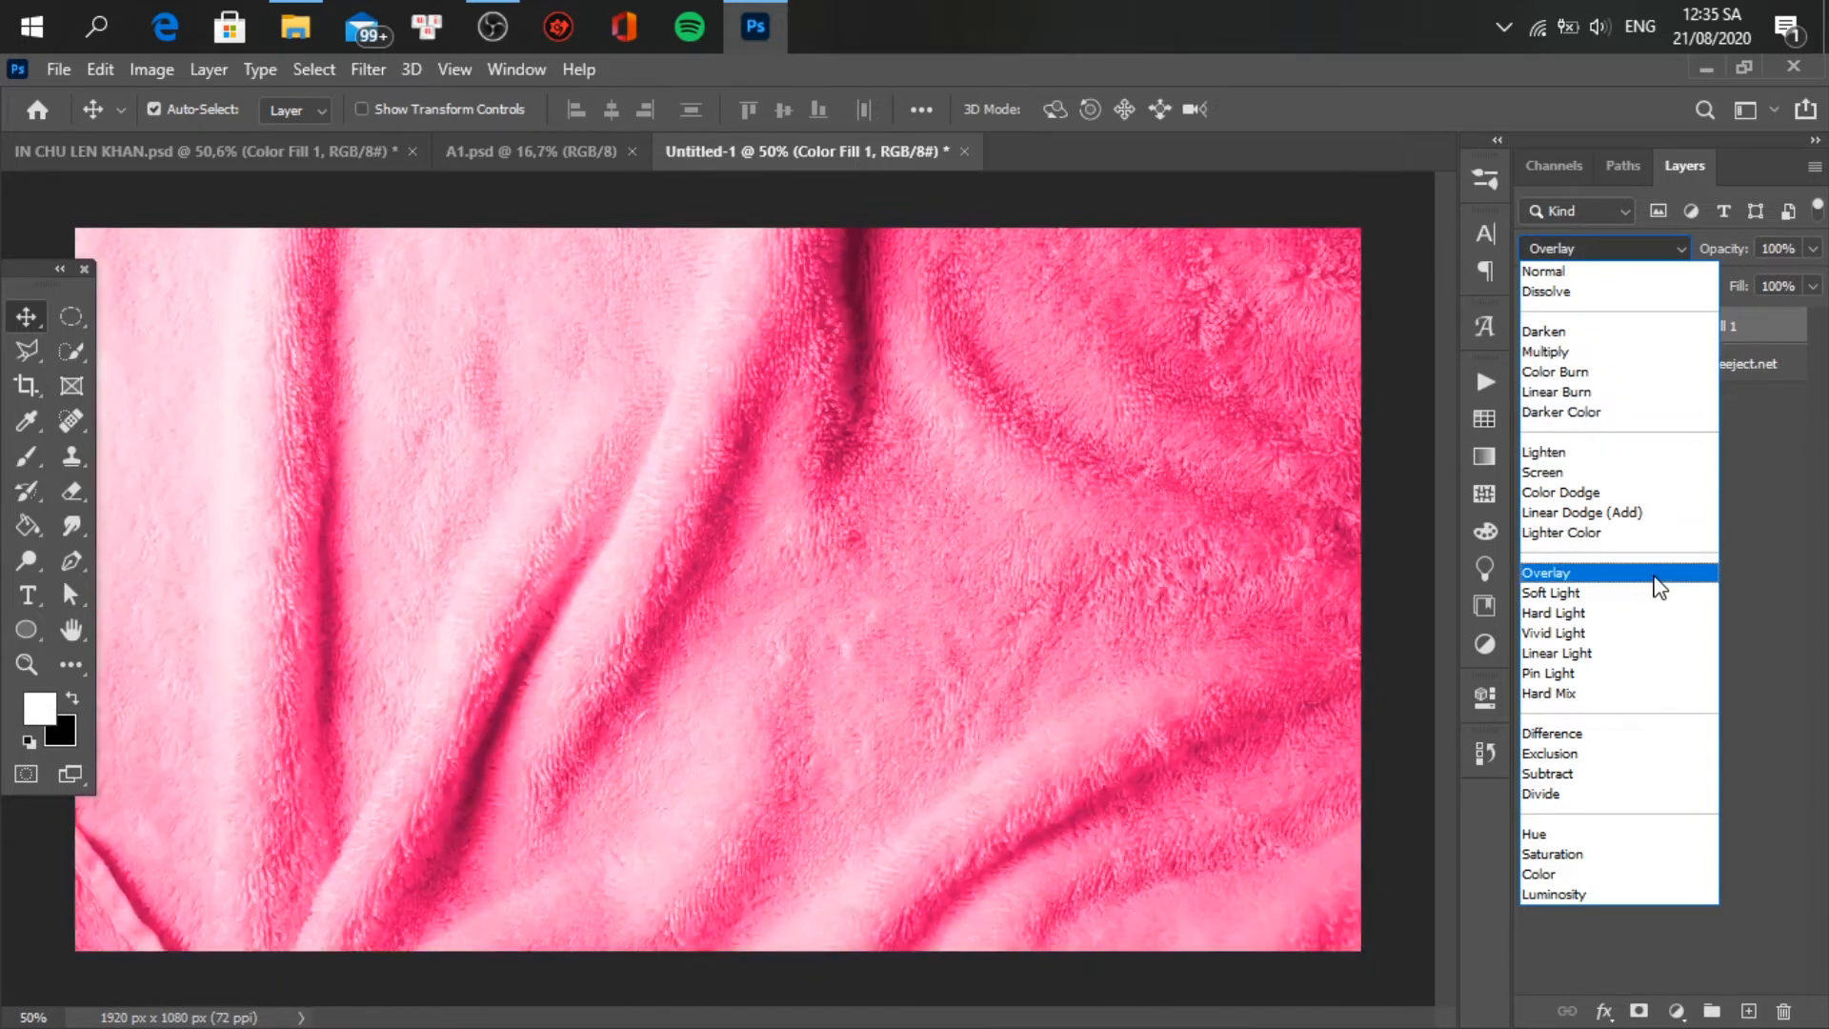
click(1653, 572)
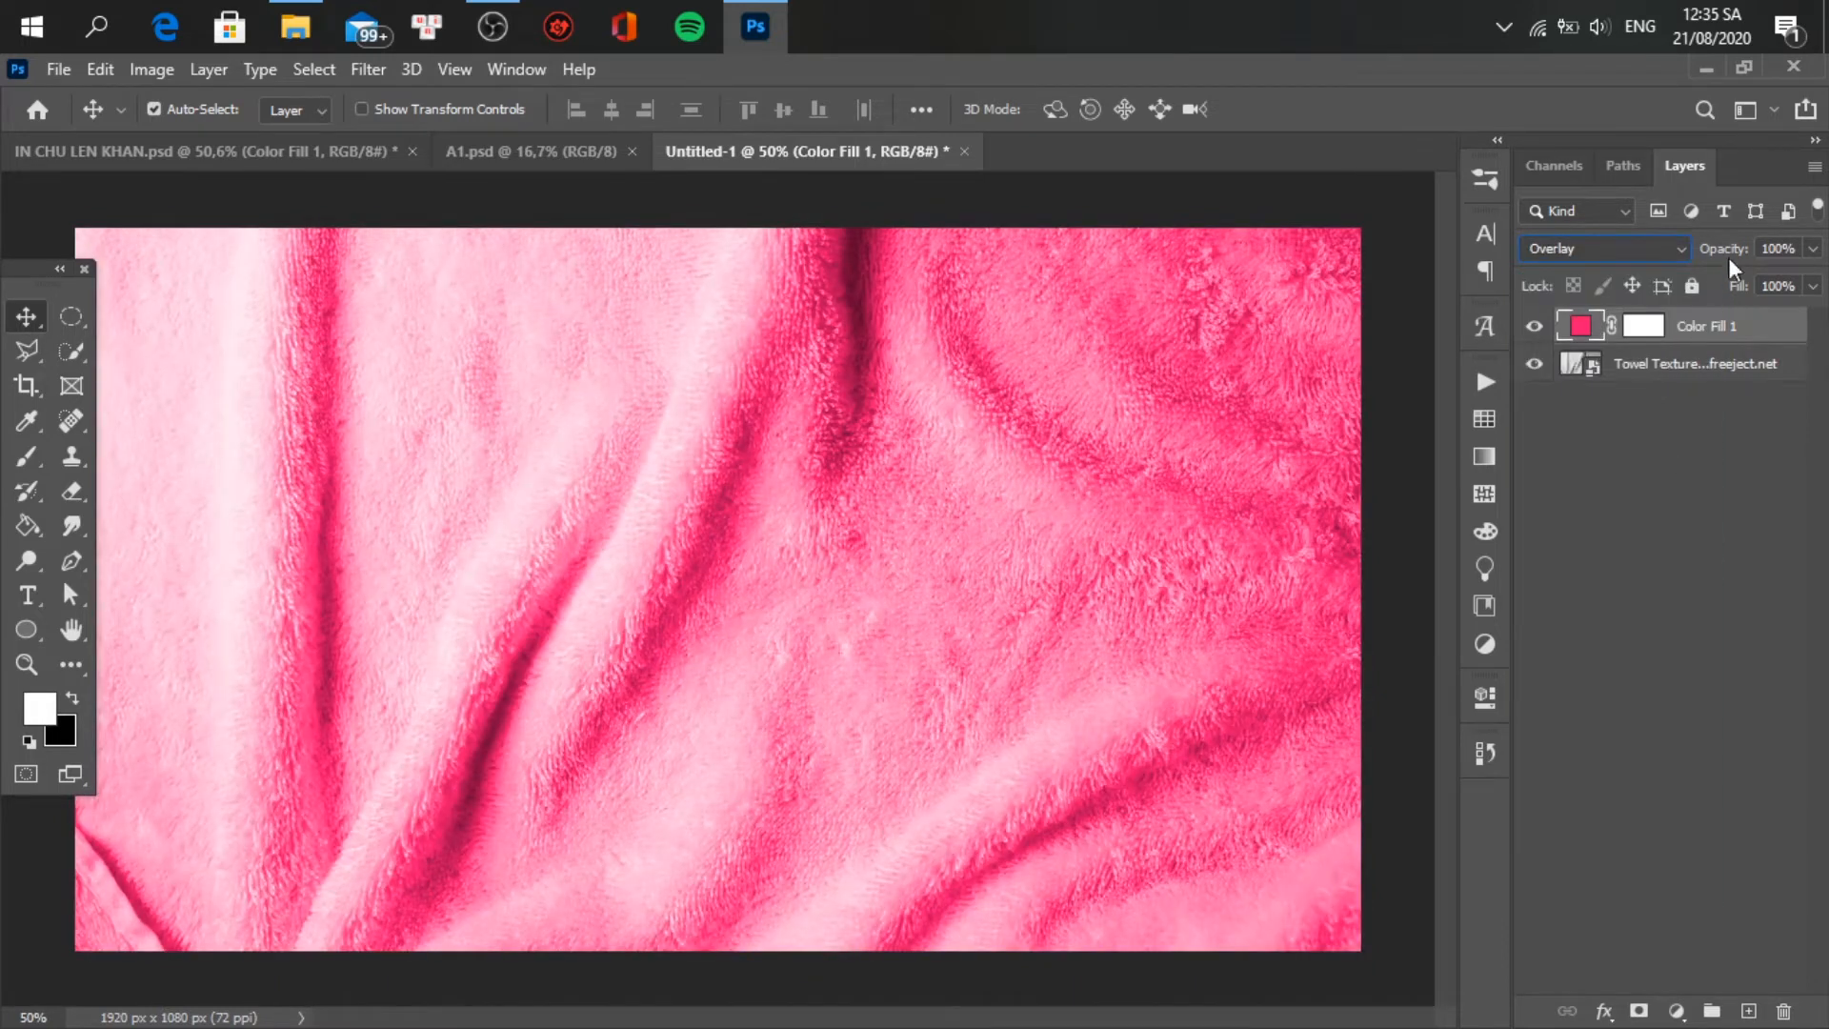
drag(1732, 259, 1705, 272)
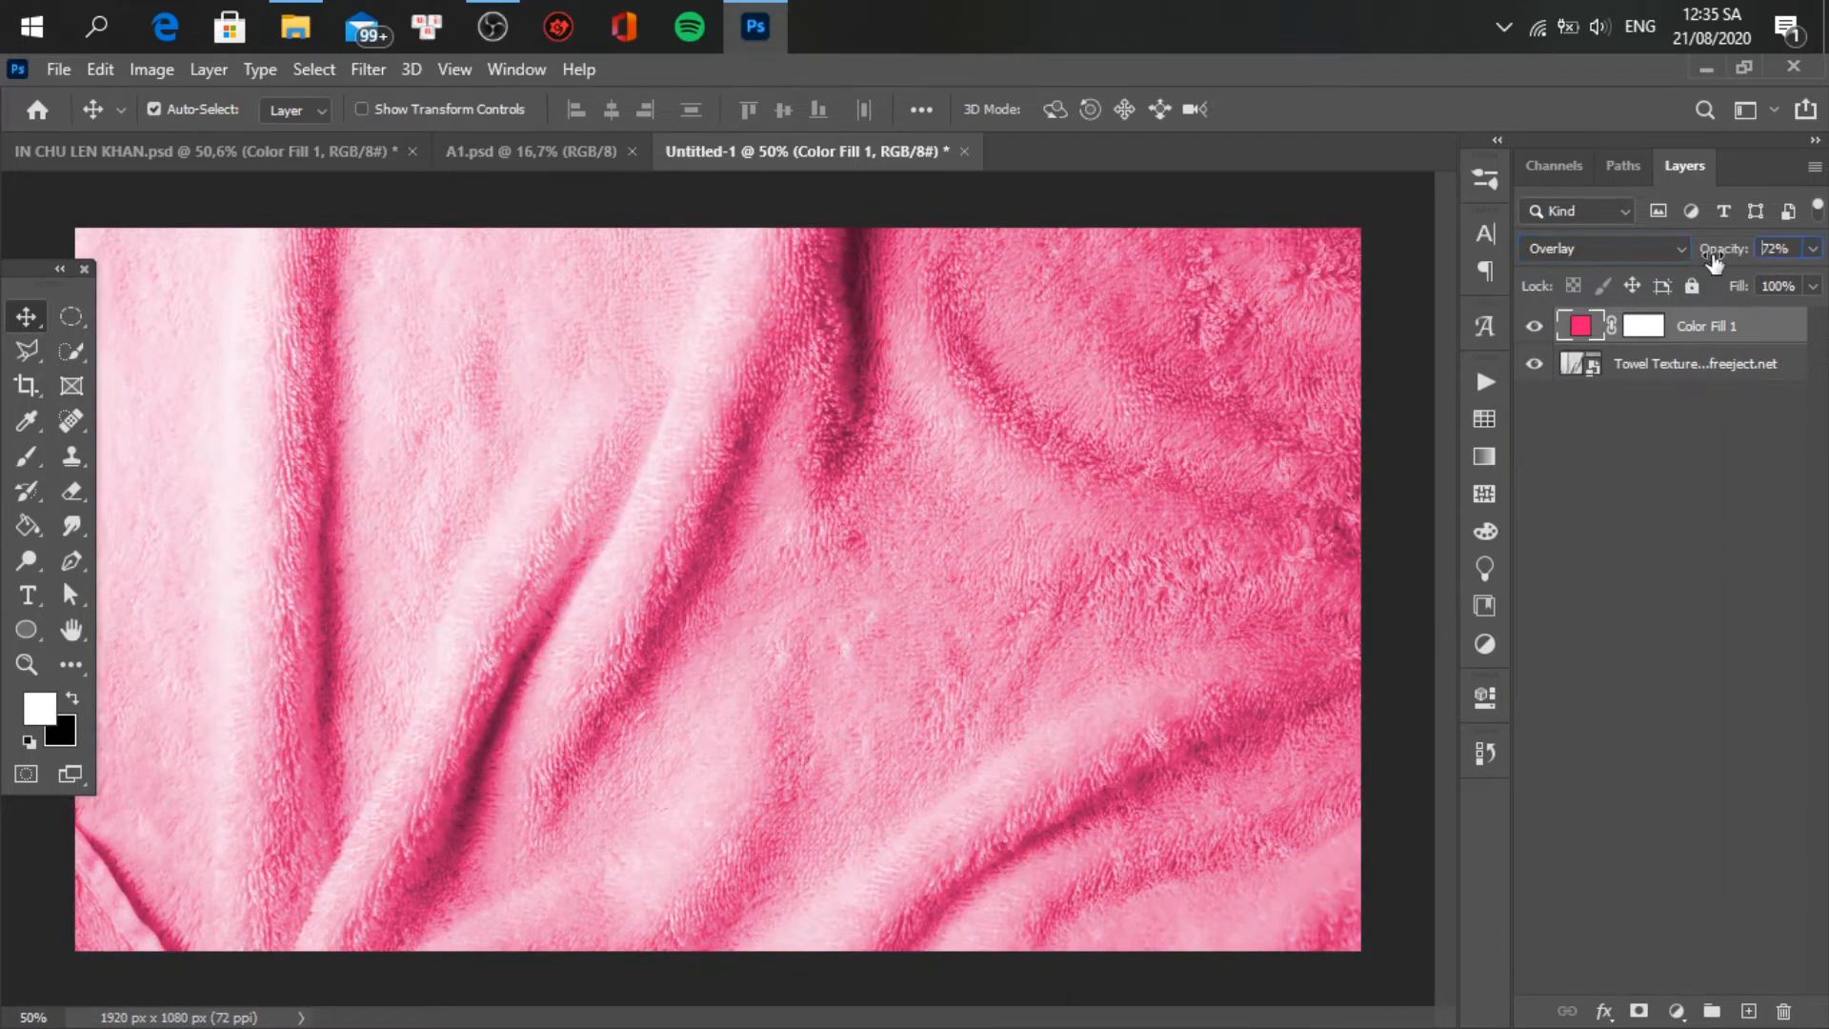
drag(1736, 256, 1728, 269)
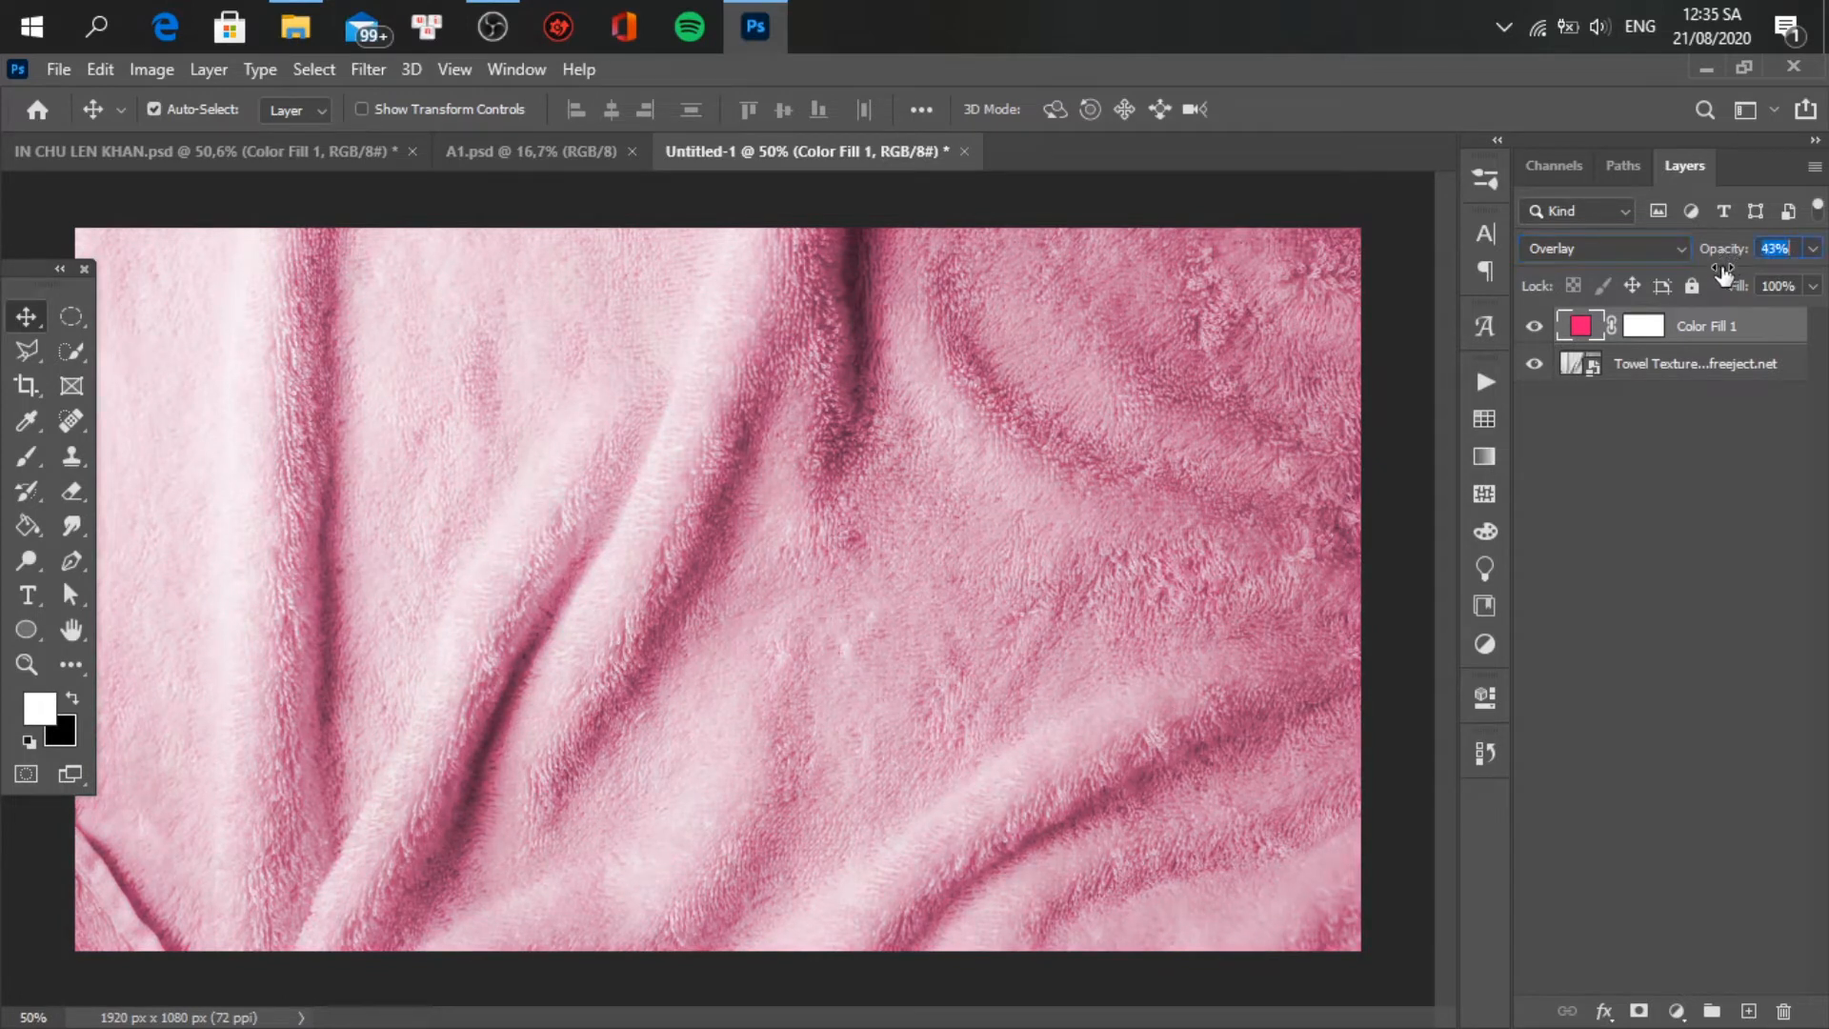
click(1686, 454)
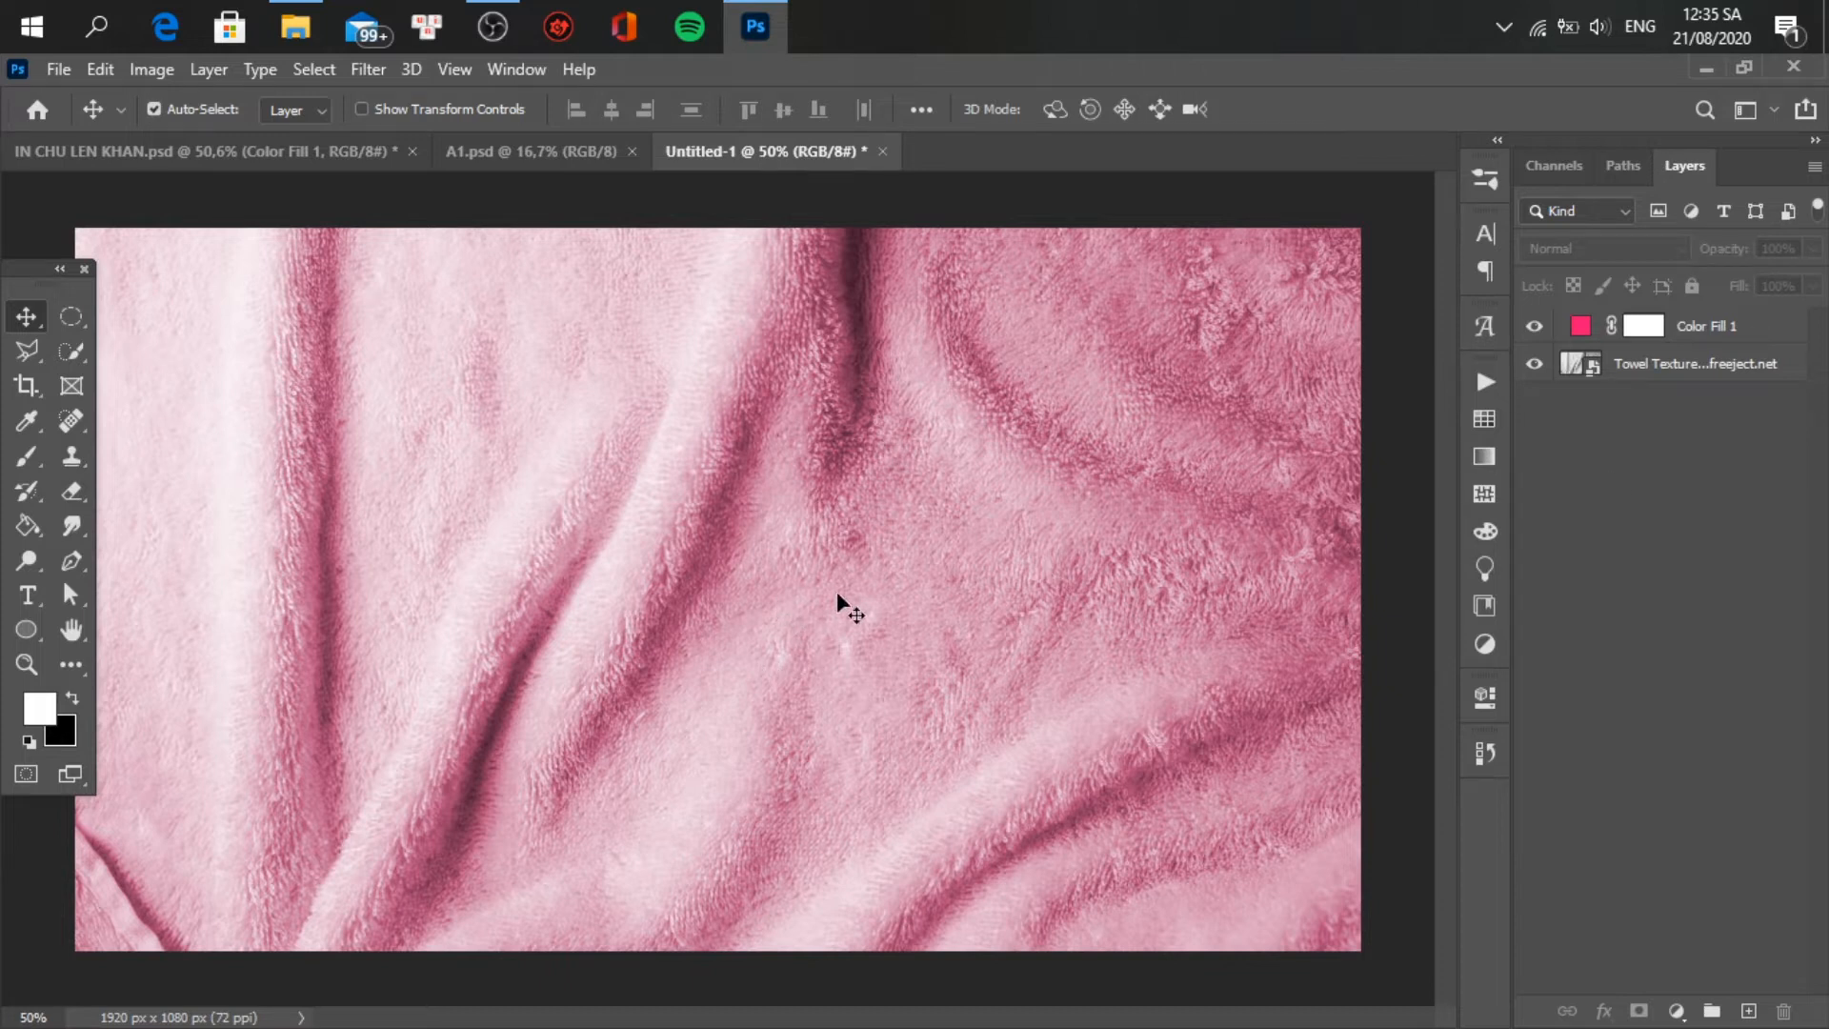
click(1689, 329)
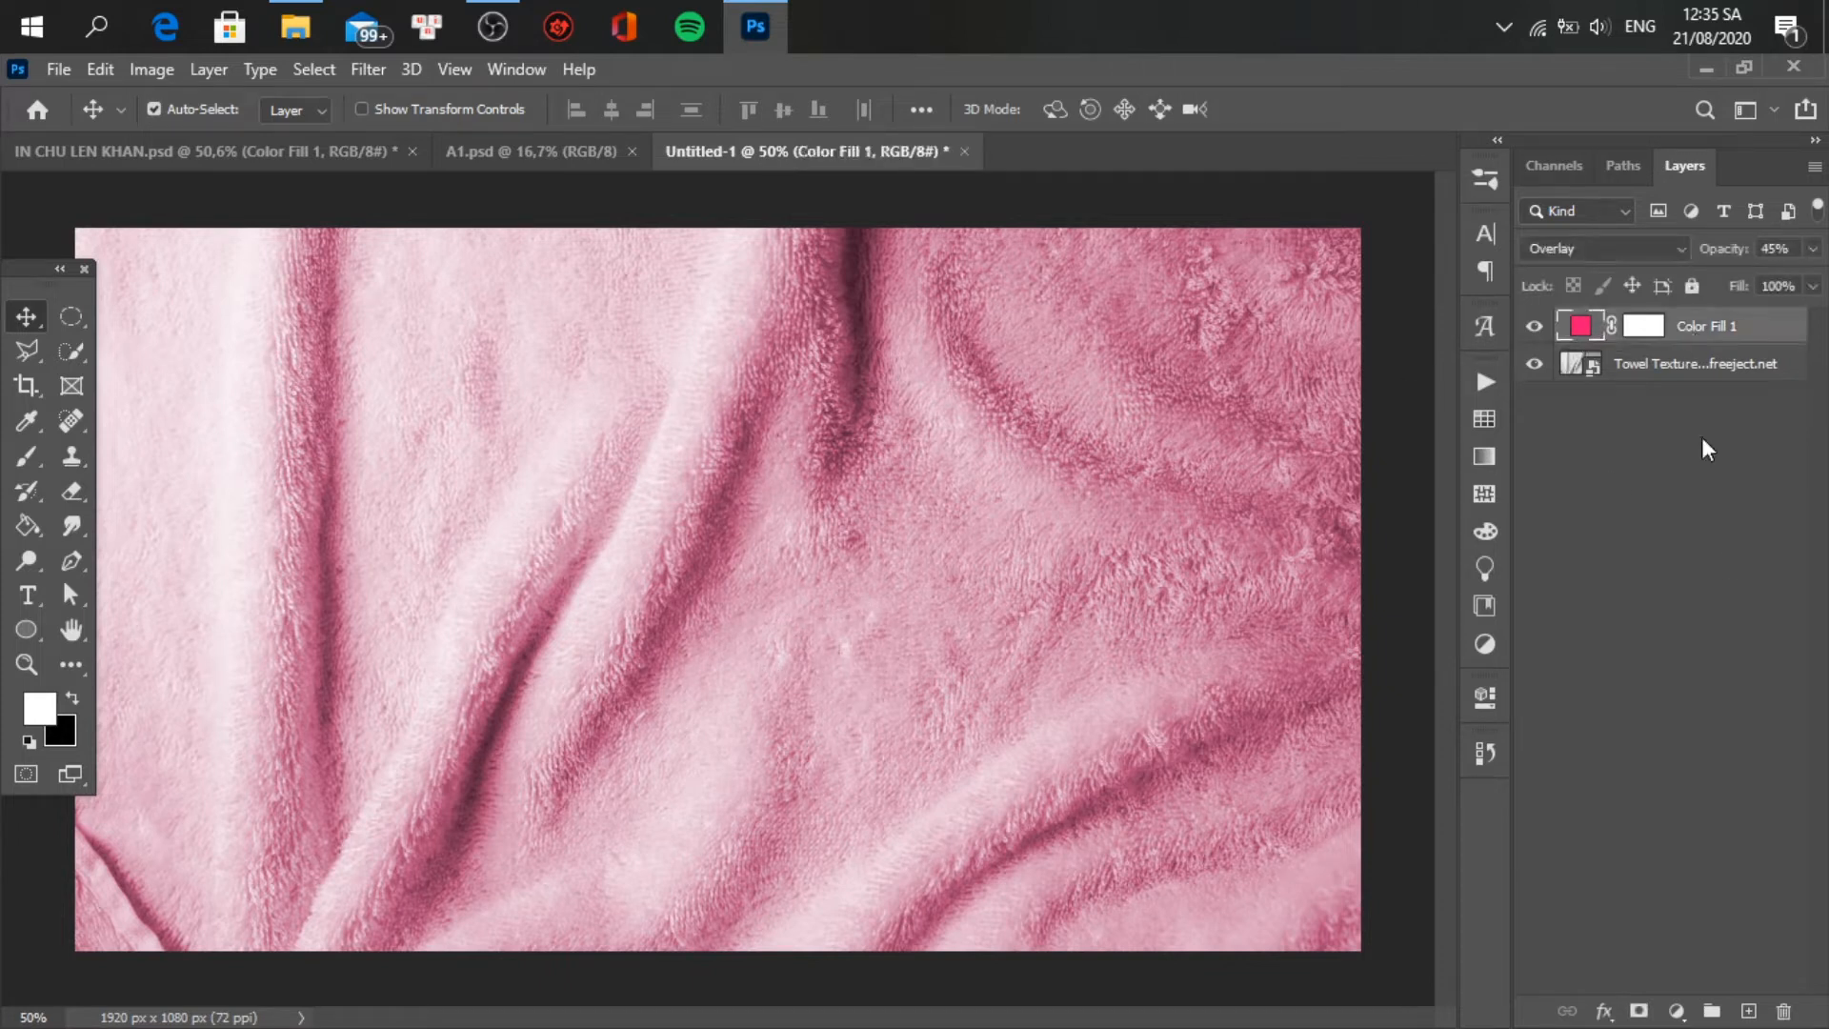
- Add a new layer above Color Fill 1 and fill it with white using the Paint Bucket
click(1748, 1010)
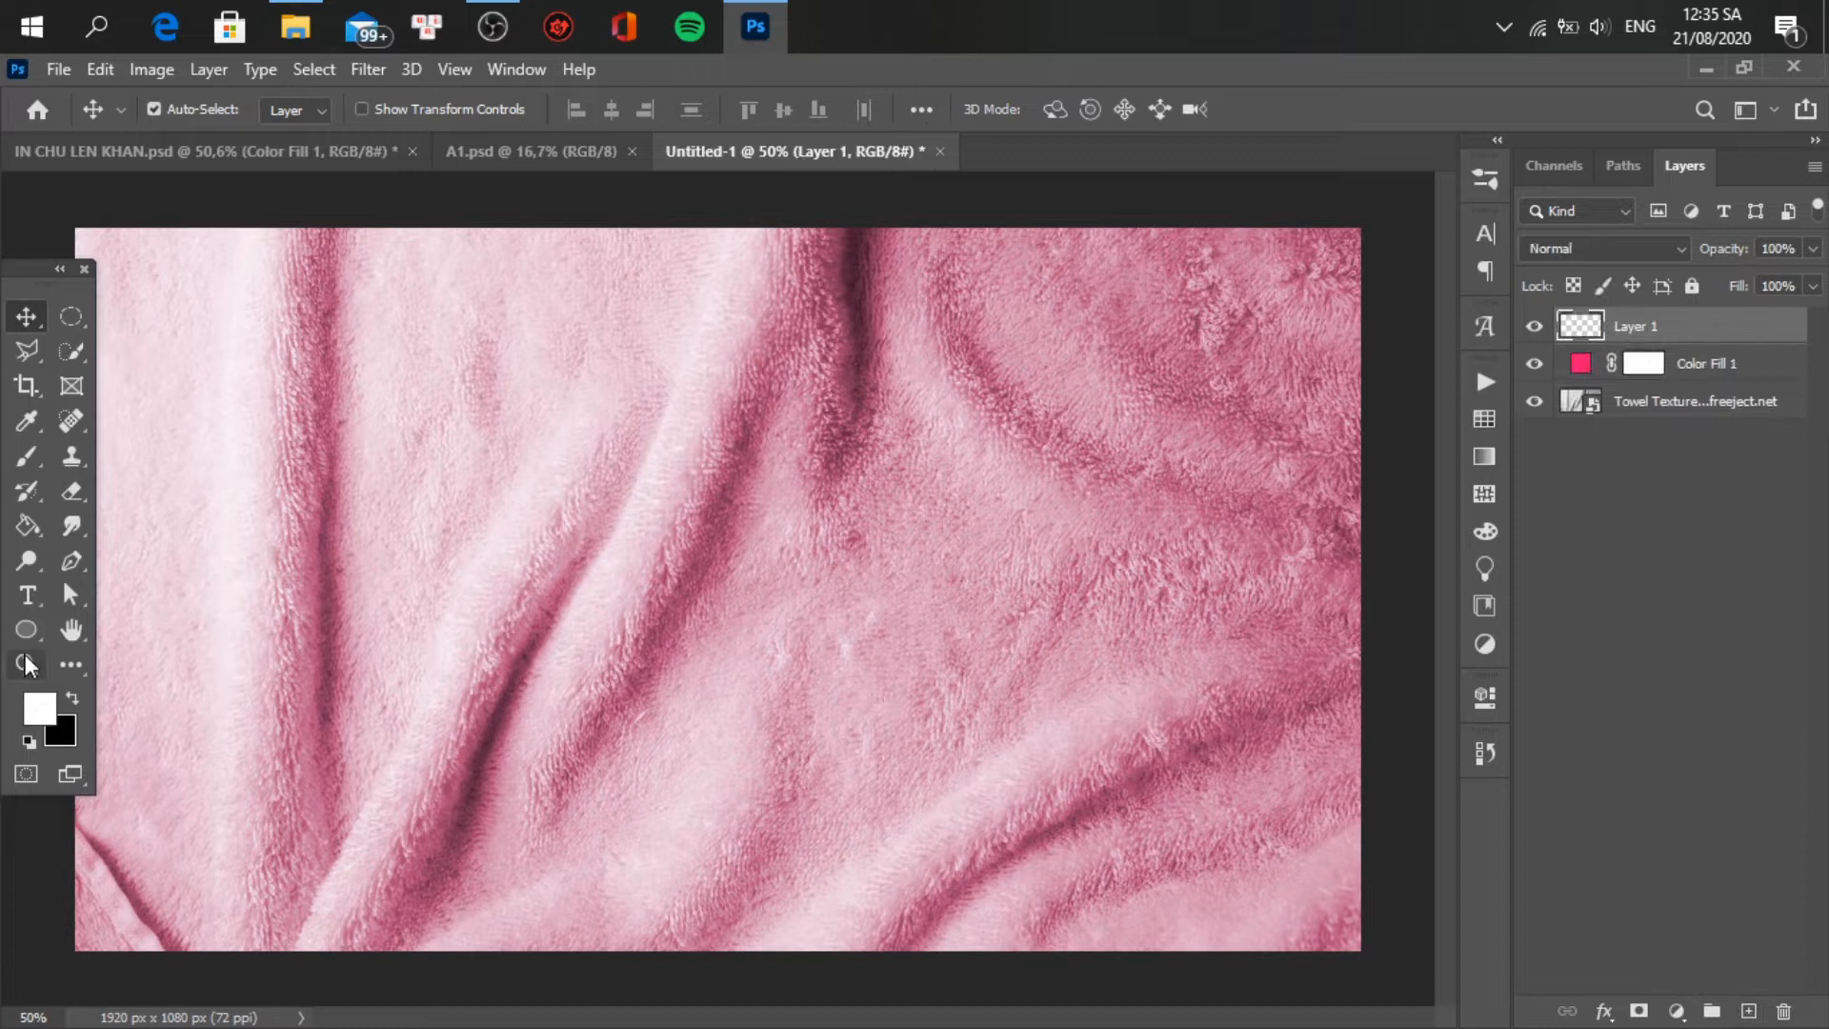
click(29, 529)
click(929, 598)
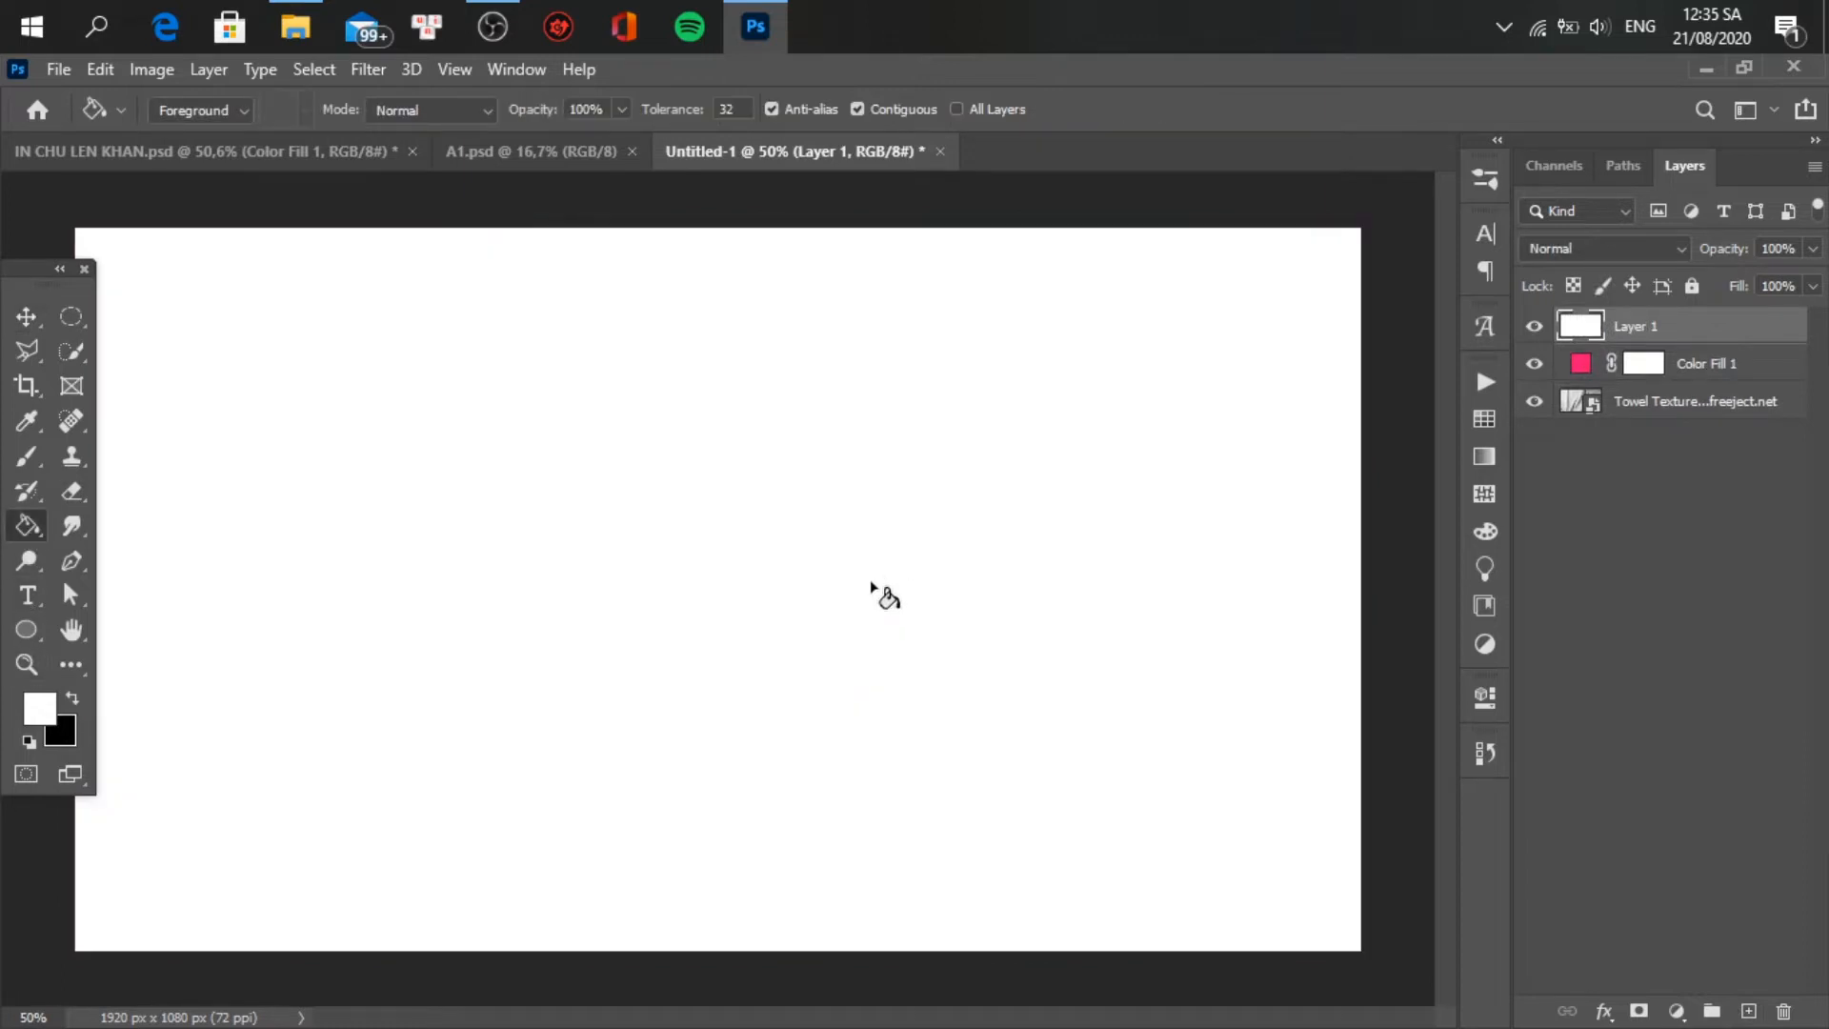
- Convert the white layer to a smart object and open its contents for editing
right_click(1742, 327)
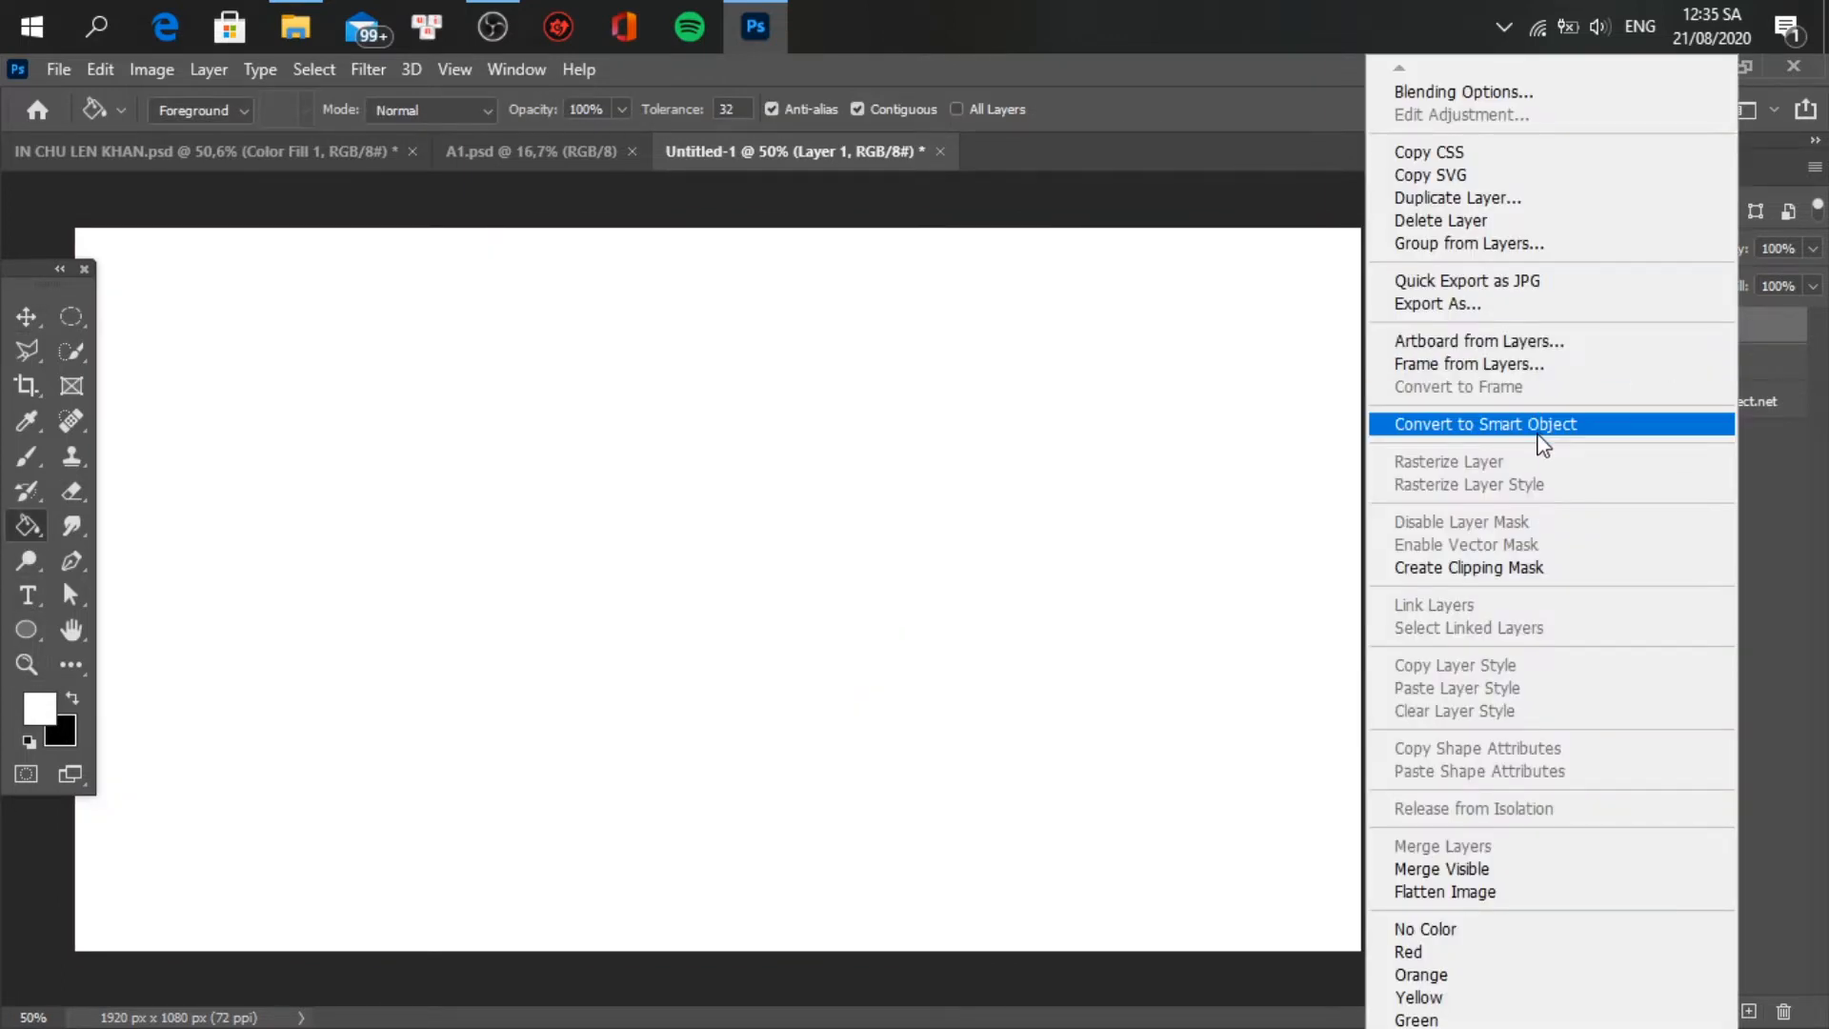
click(1654, 420)
double_click(1571, 338)
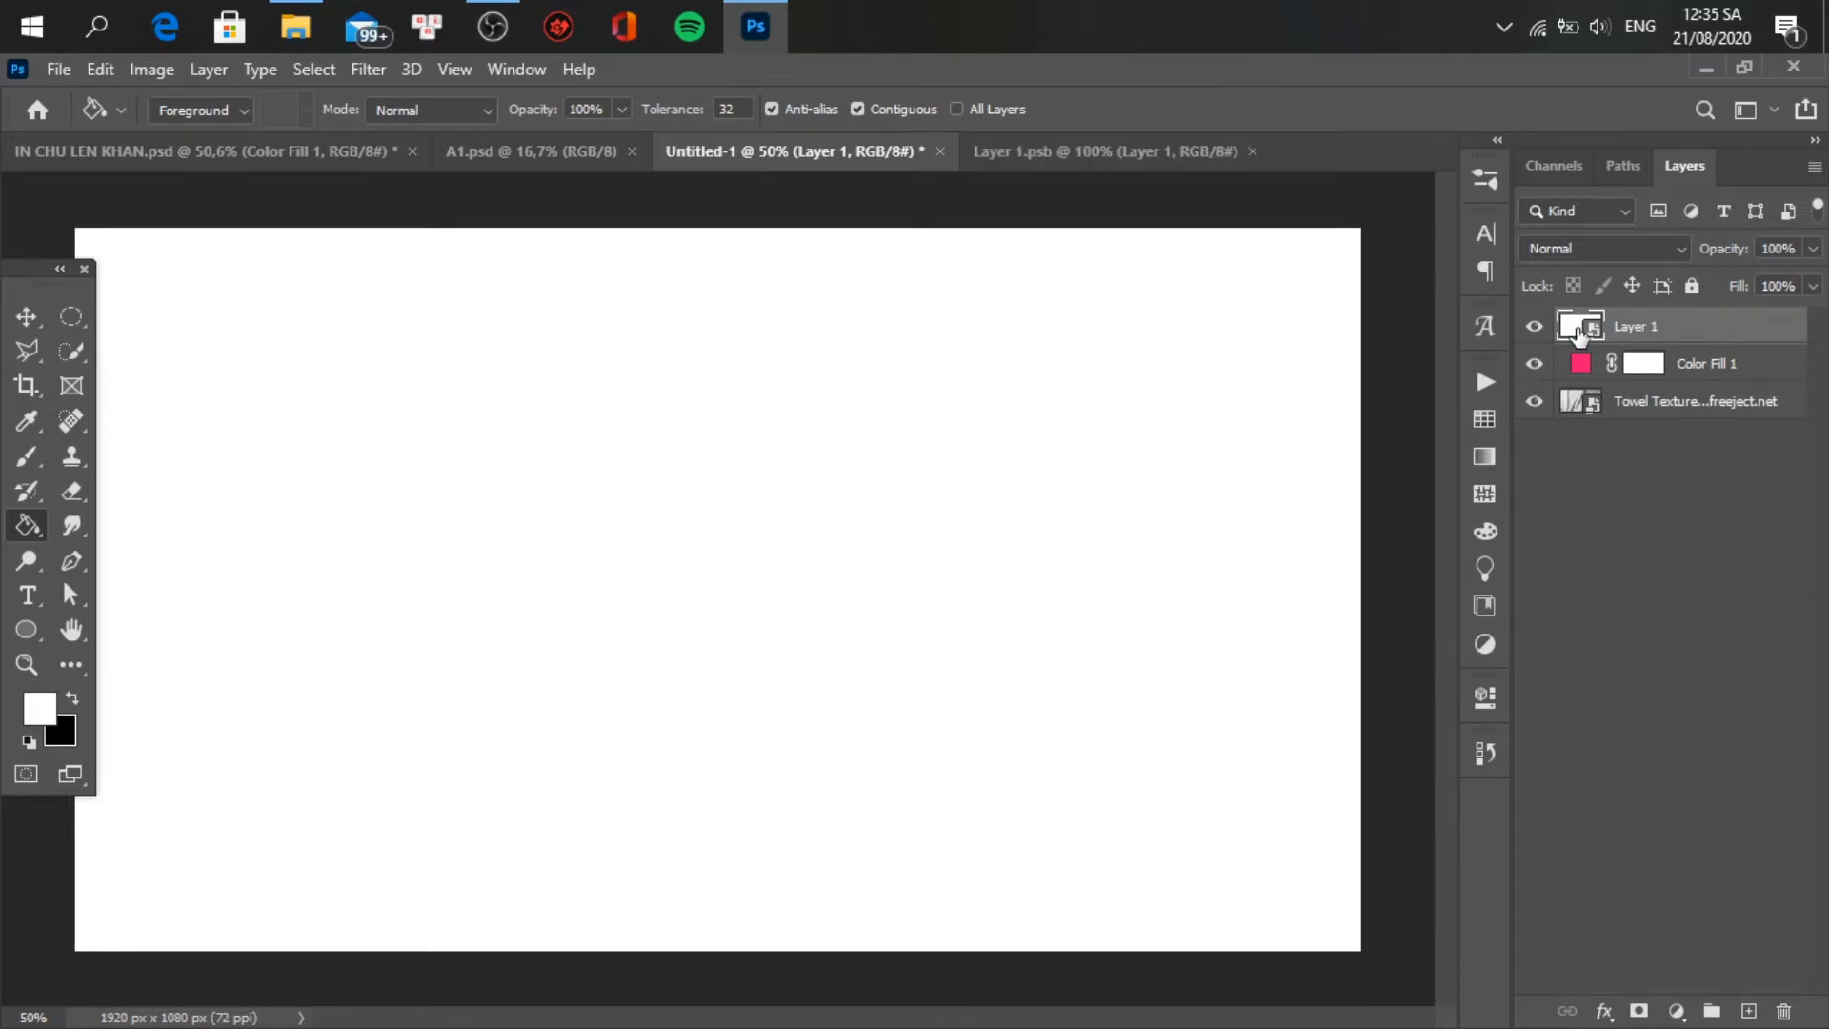
- Hide the white layer and add the text VXBUN in Monument Extended Regular, enlarged to about 310 pt
click(1536, 326)
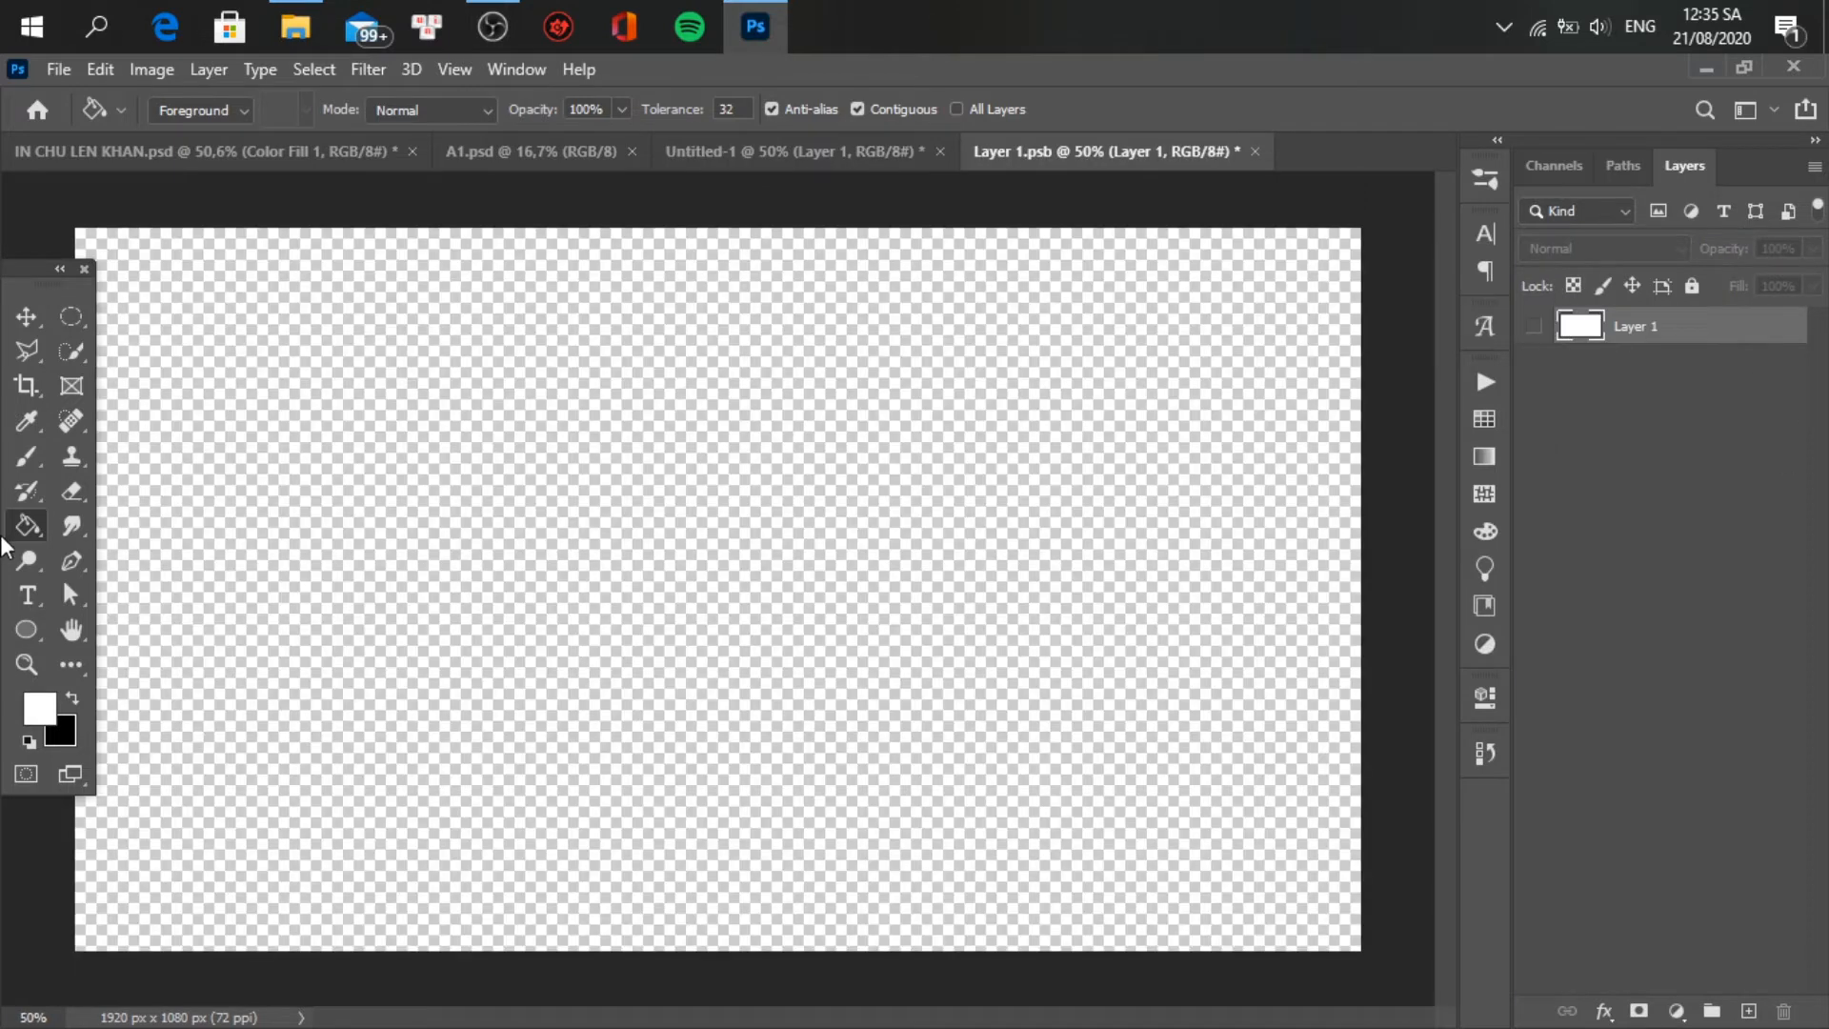
click(27, 595)
click(674, 560)
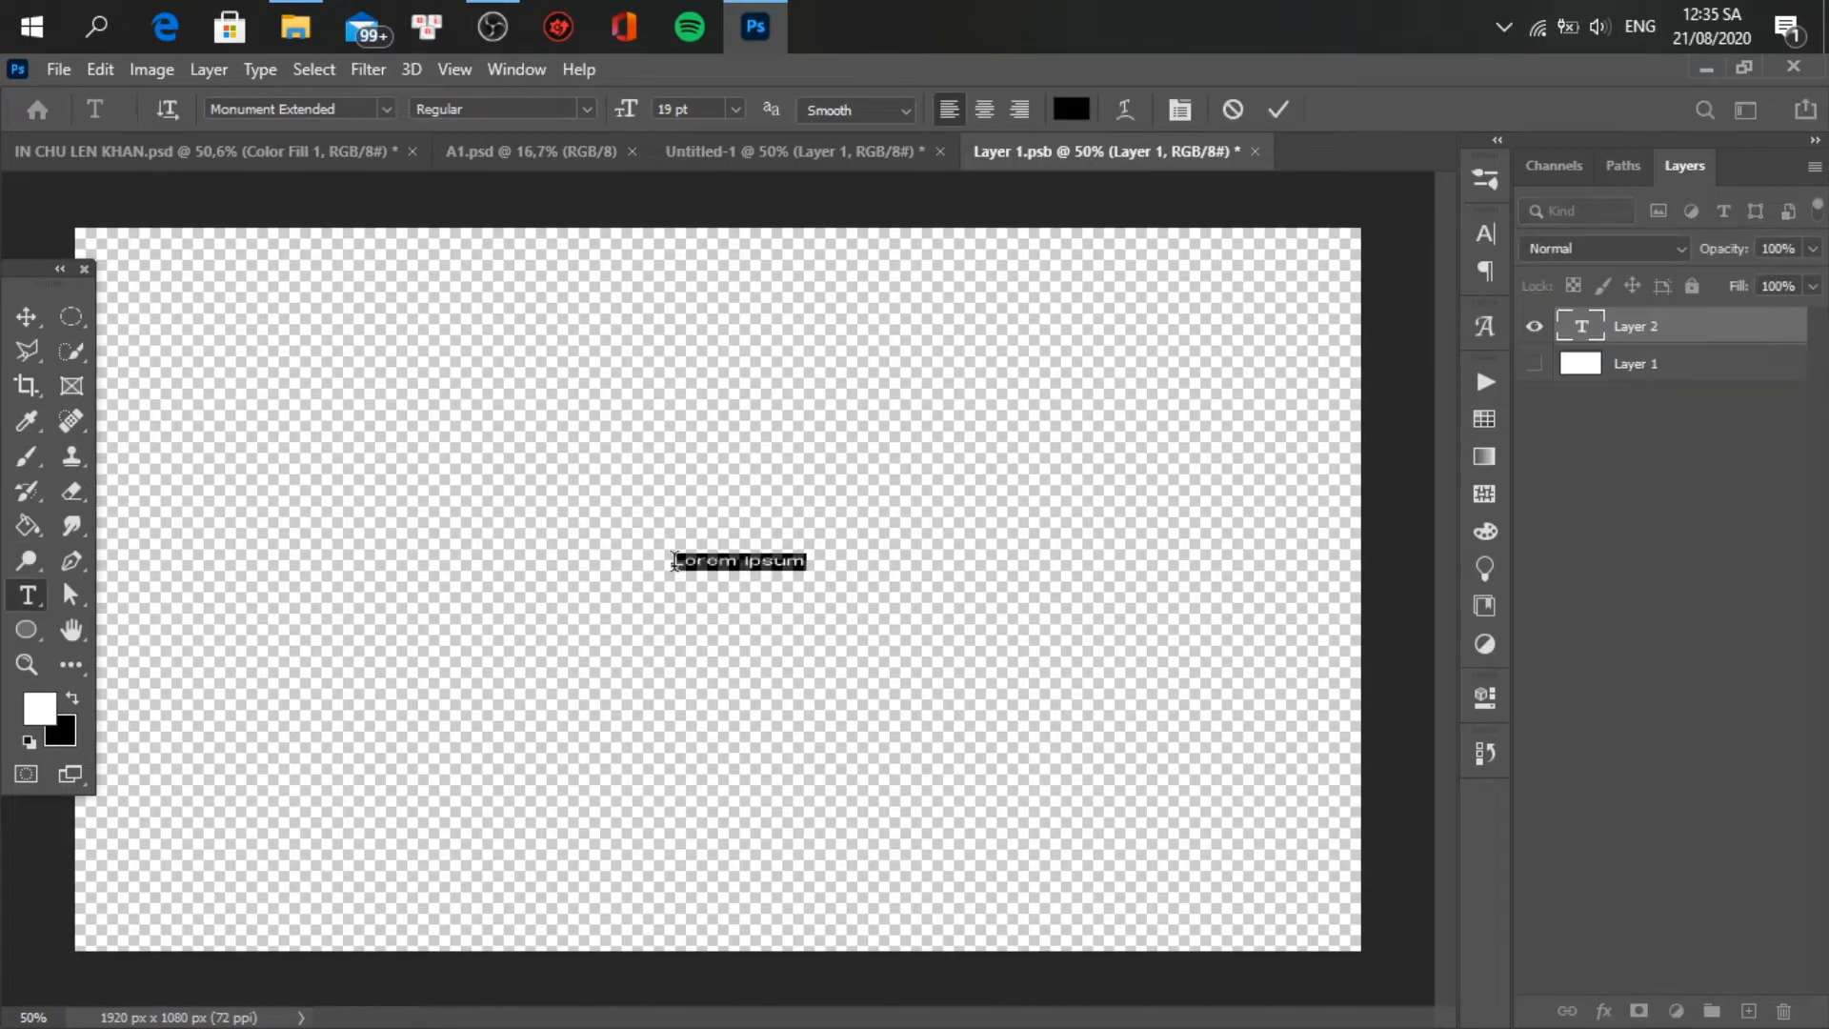
text(vxe)
key(ctrl)
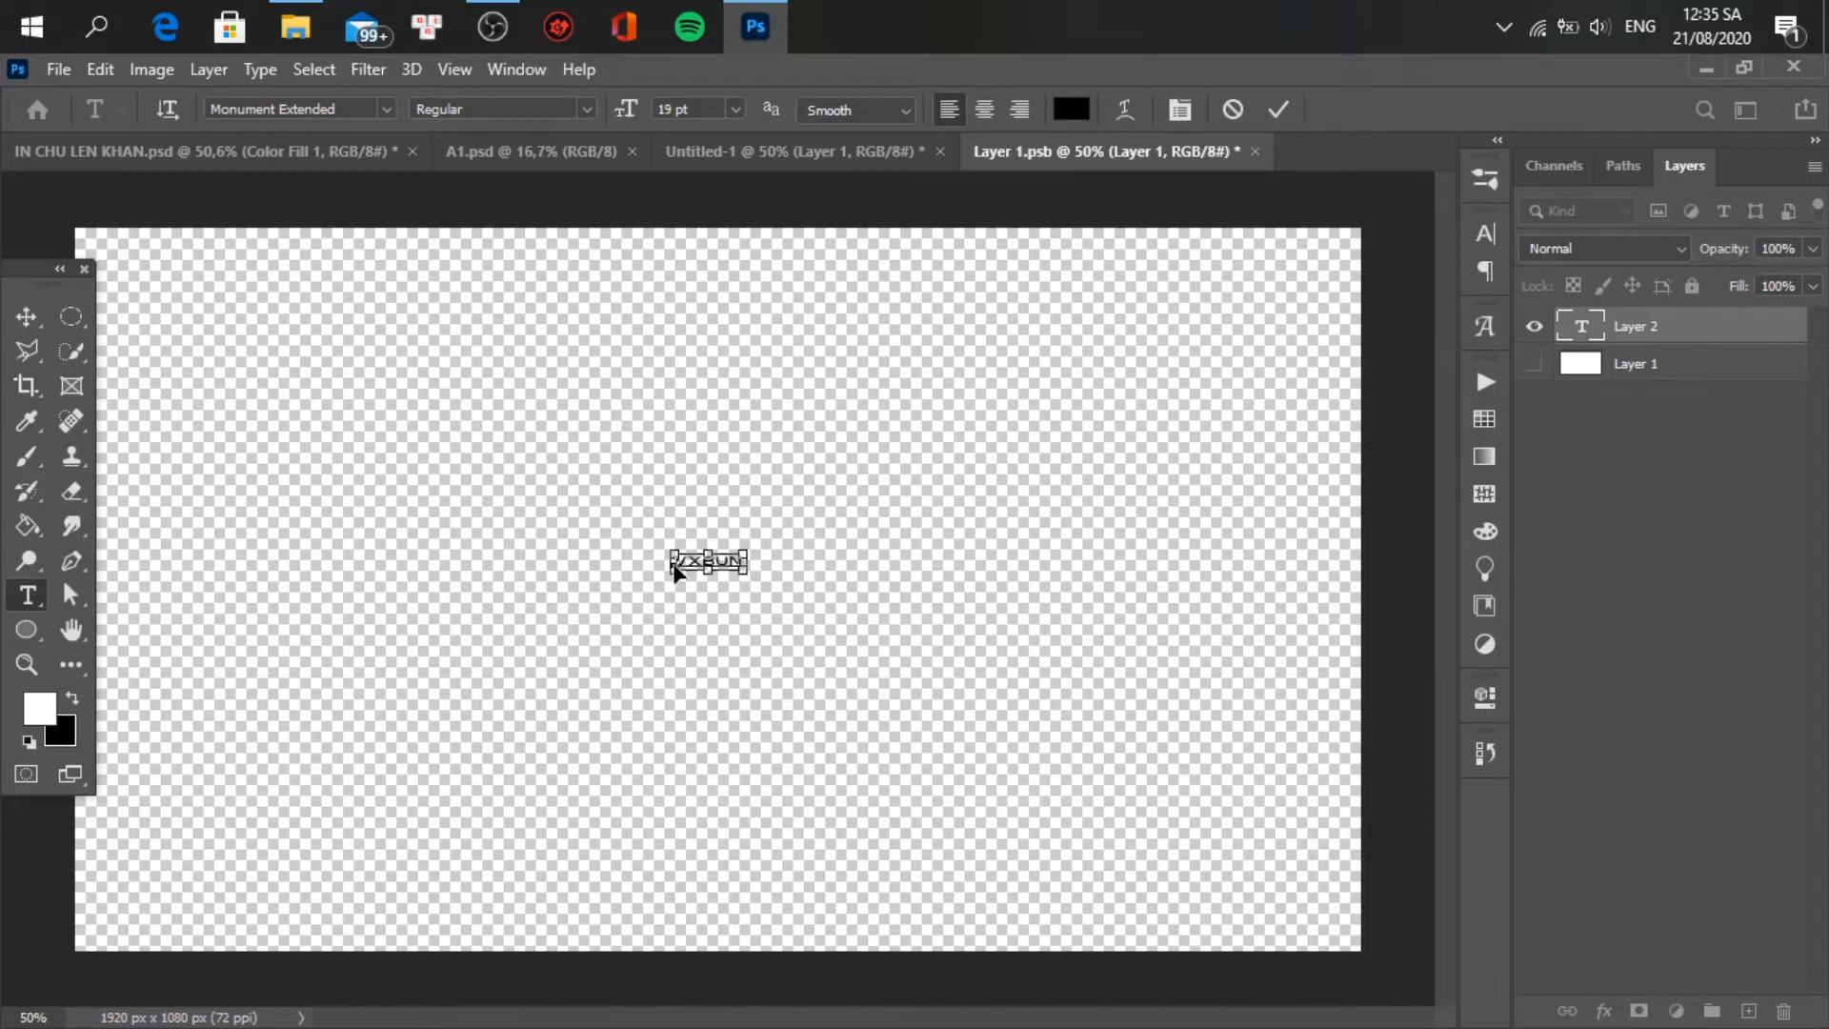
drag(747, 551, 1292, 467)
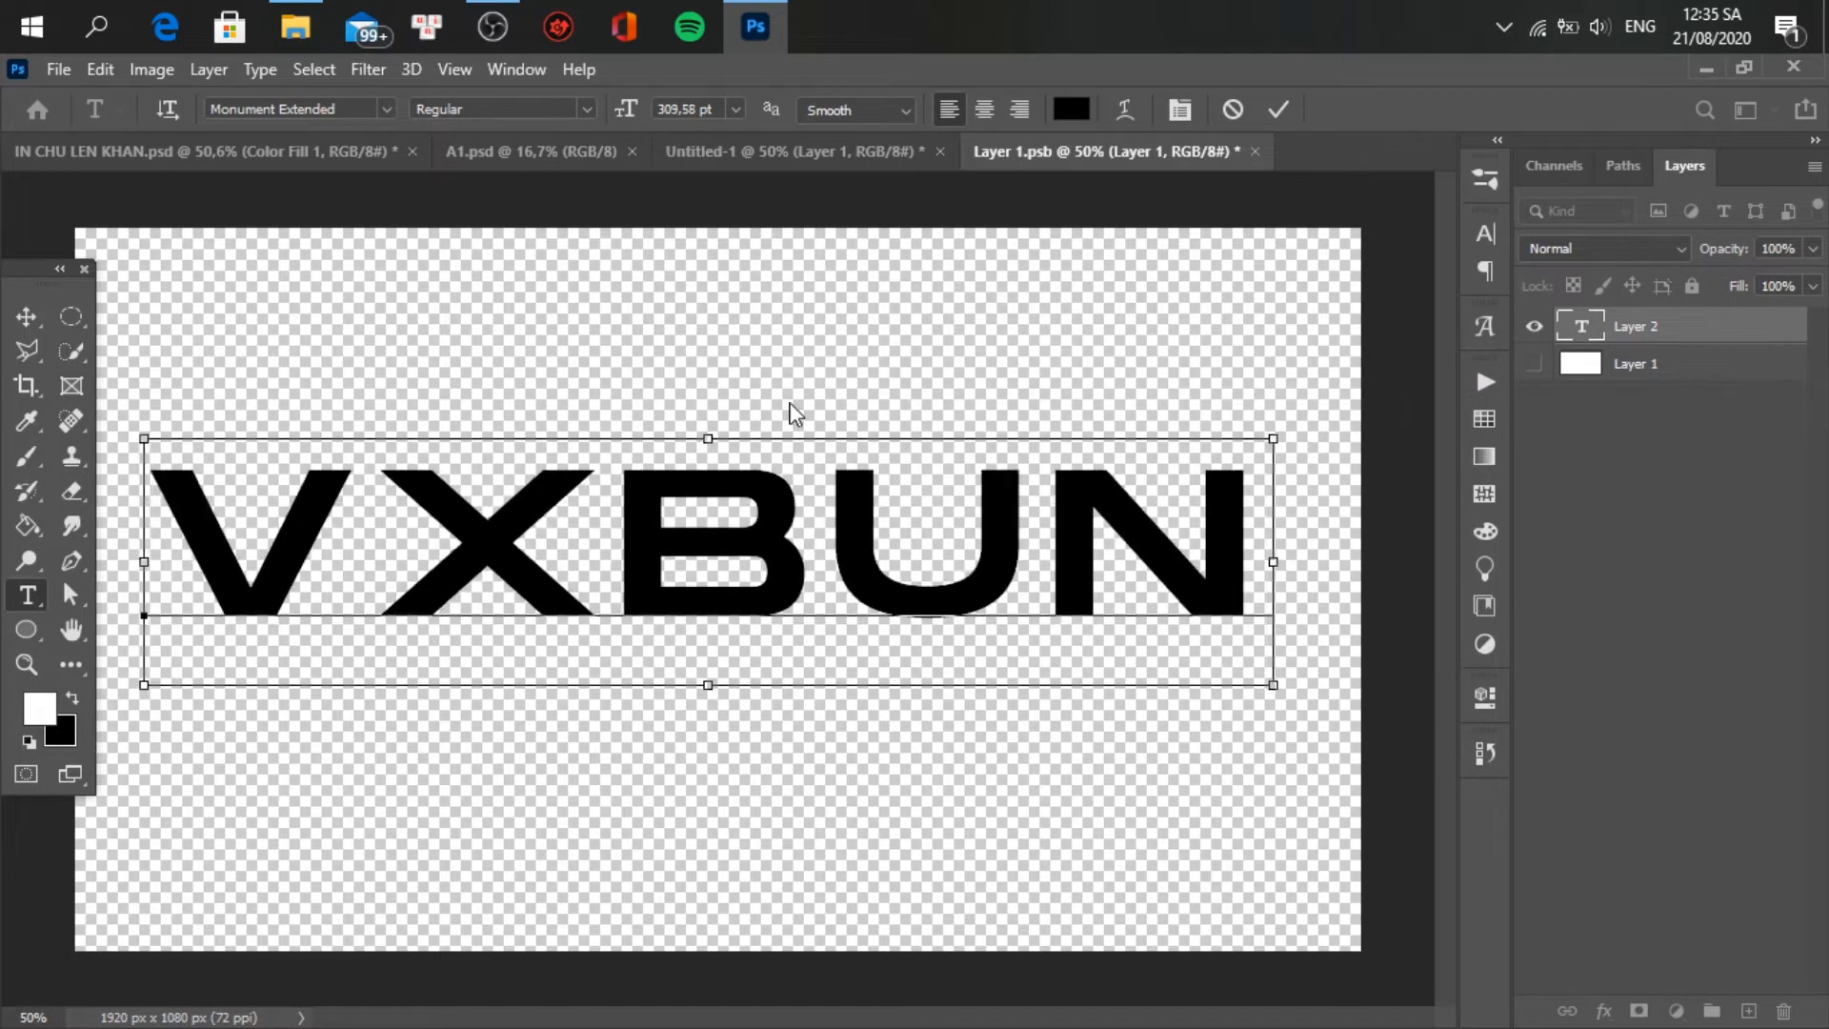
- Move the VXBUN text to the middle of the canvas, save the smart object and return to the Untitled-1 document
click(25, 315)
drag(732, 550, 748, 598)
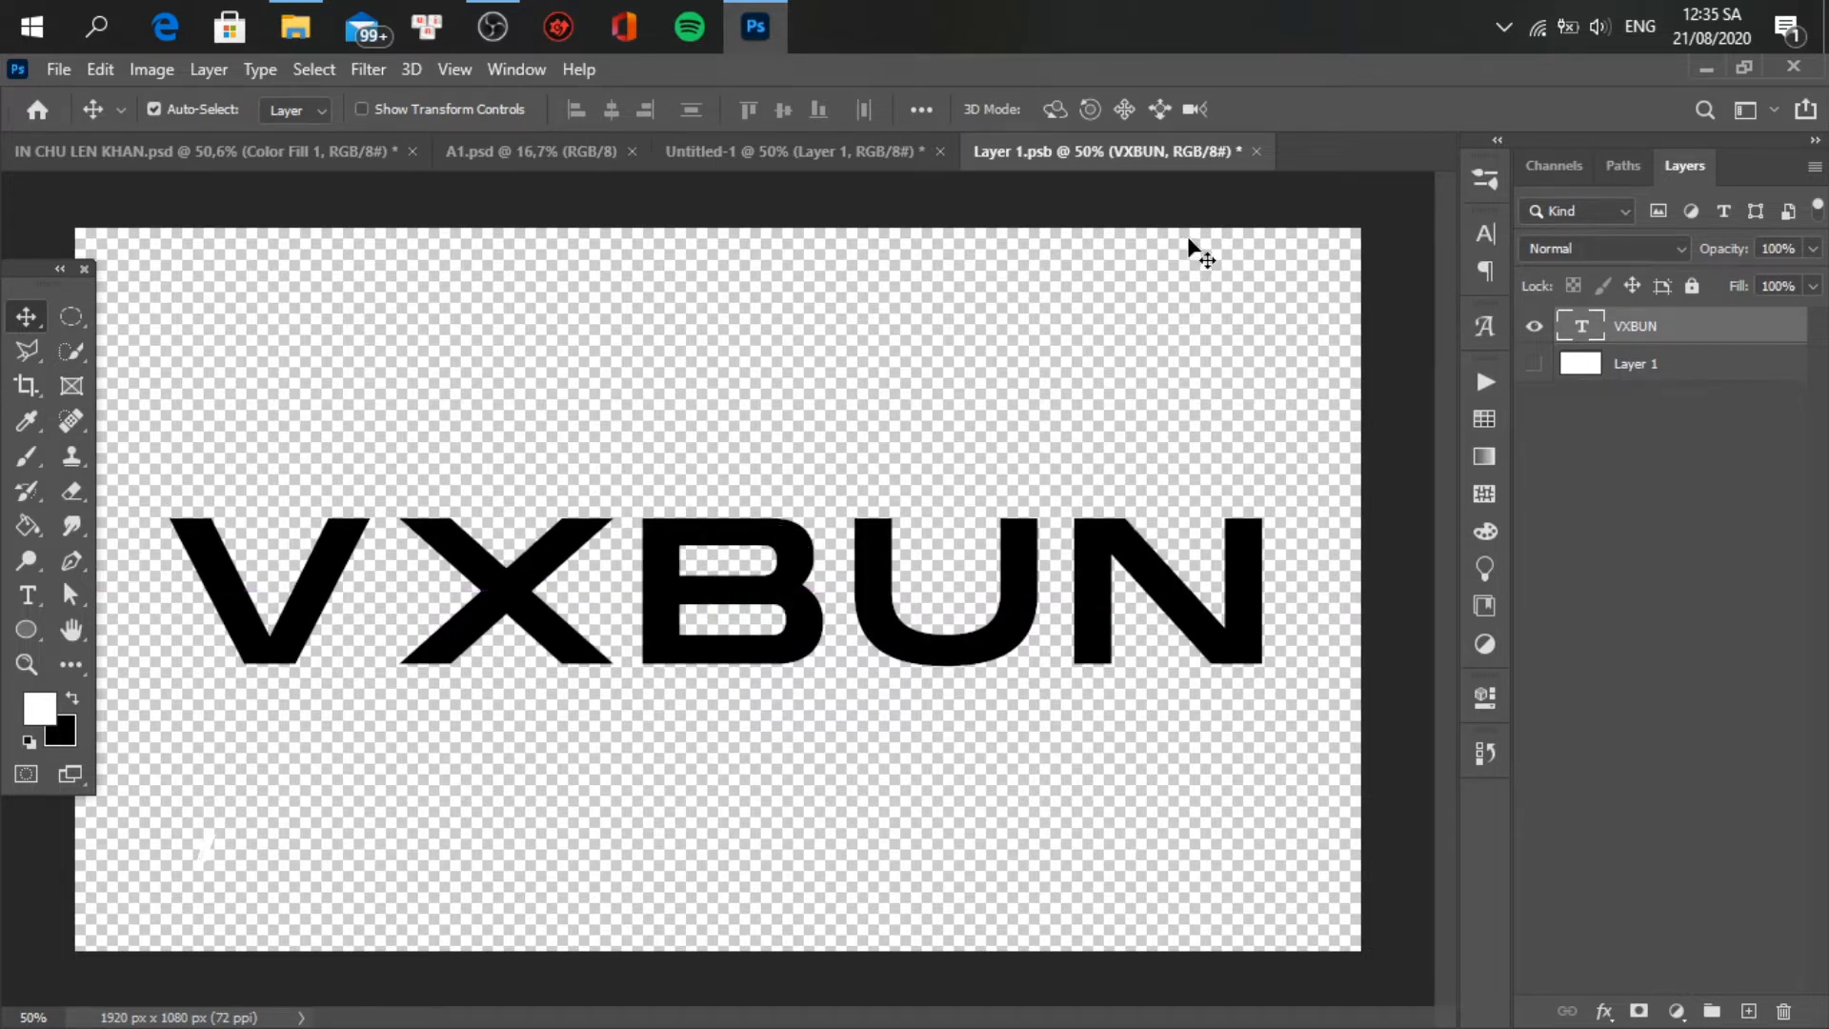
key(ctrl+s)
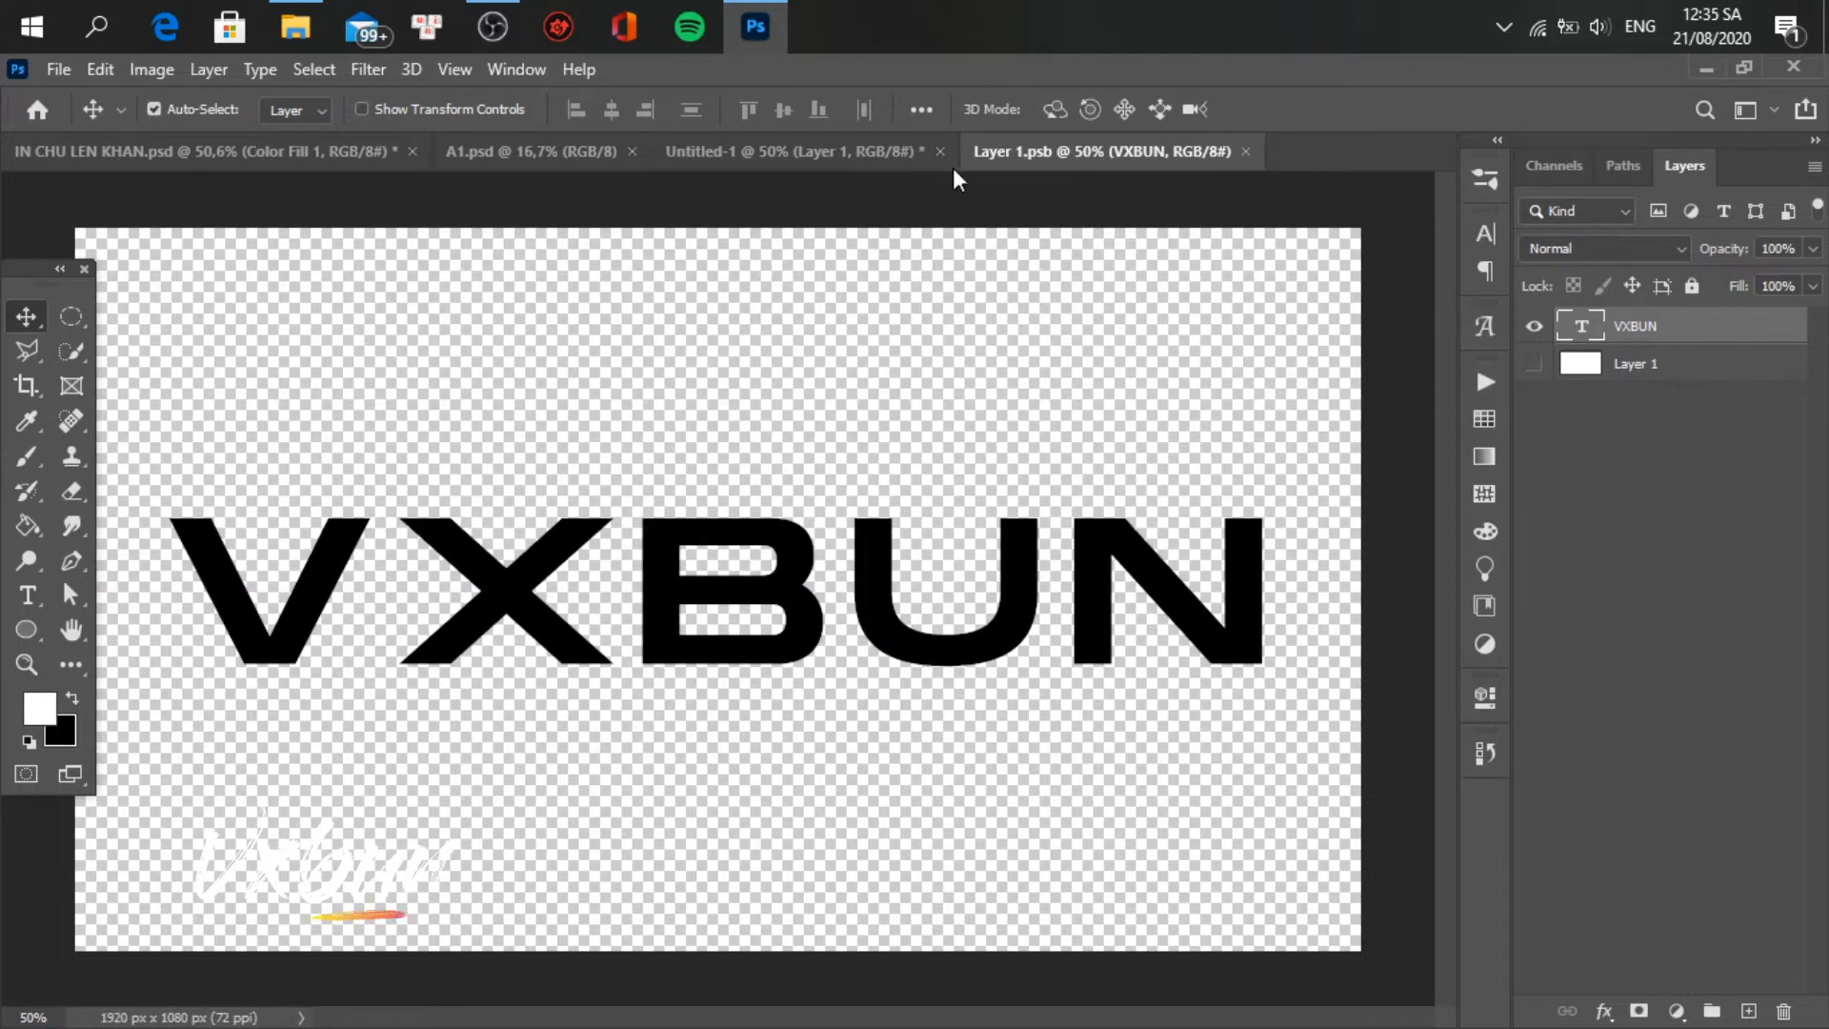
click(920, 158)
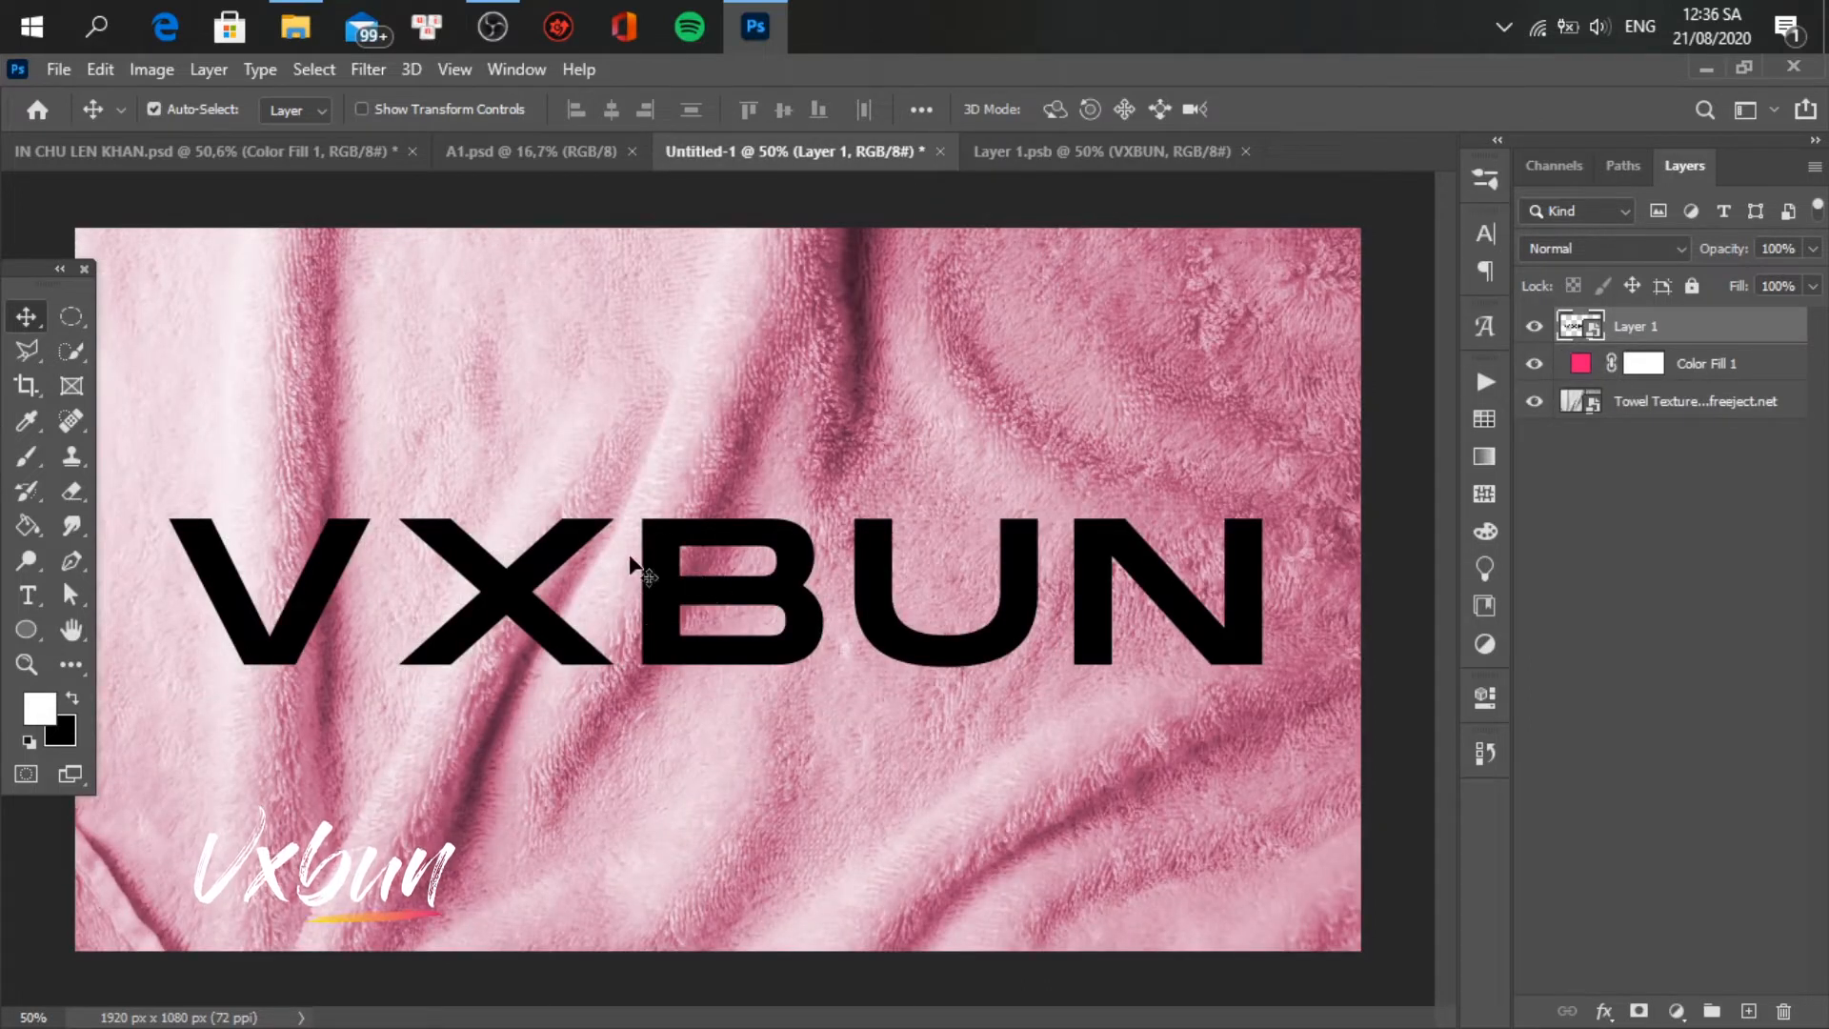
- View the A1.psd towel image and the Layer 1.psb contents, and return to Untitled-1
click(505, 152)
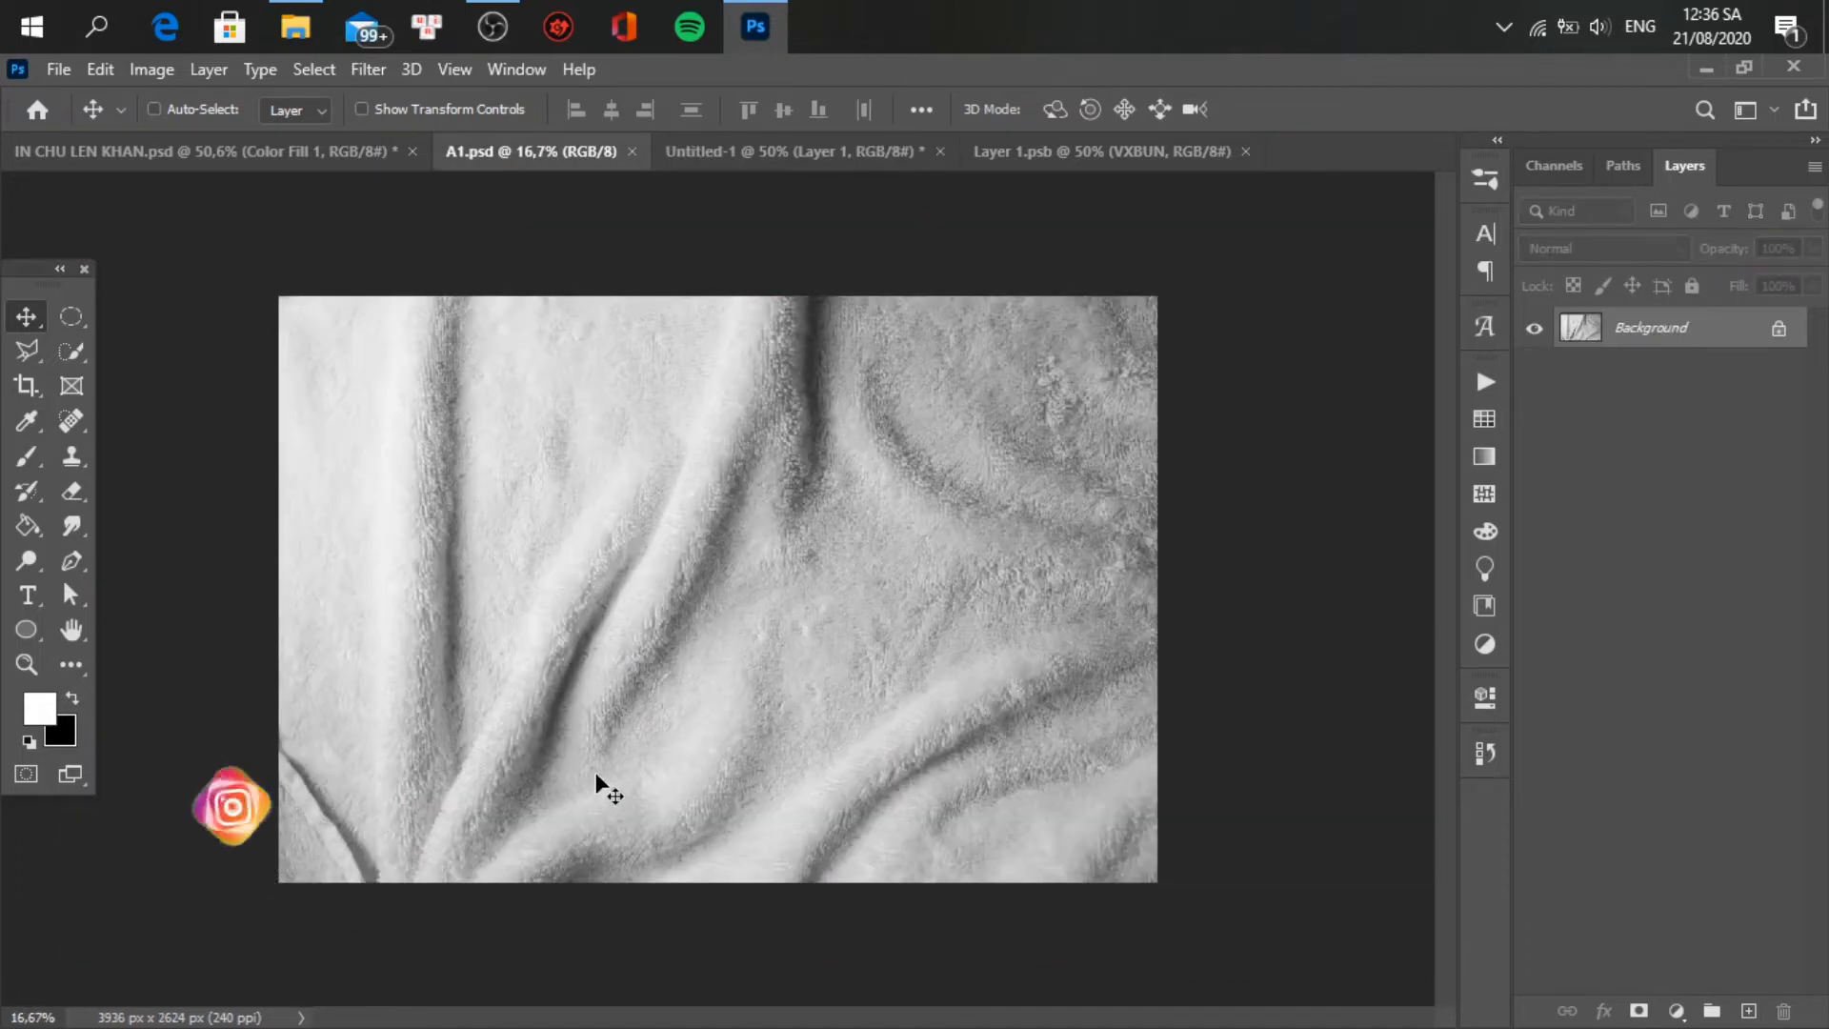
click(1014, 153)
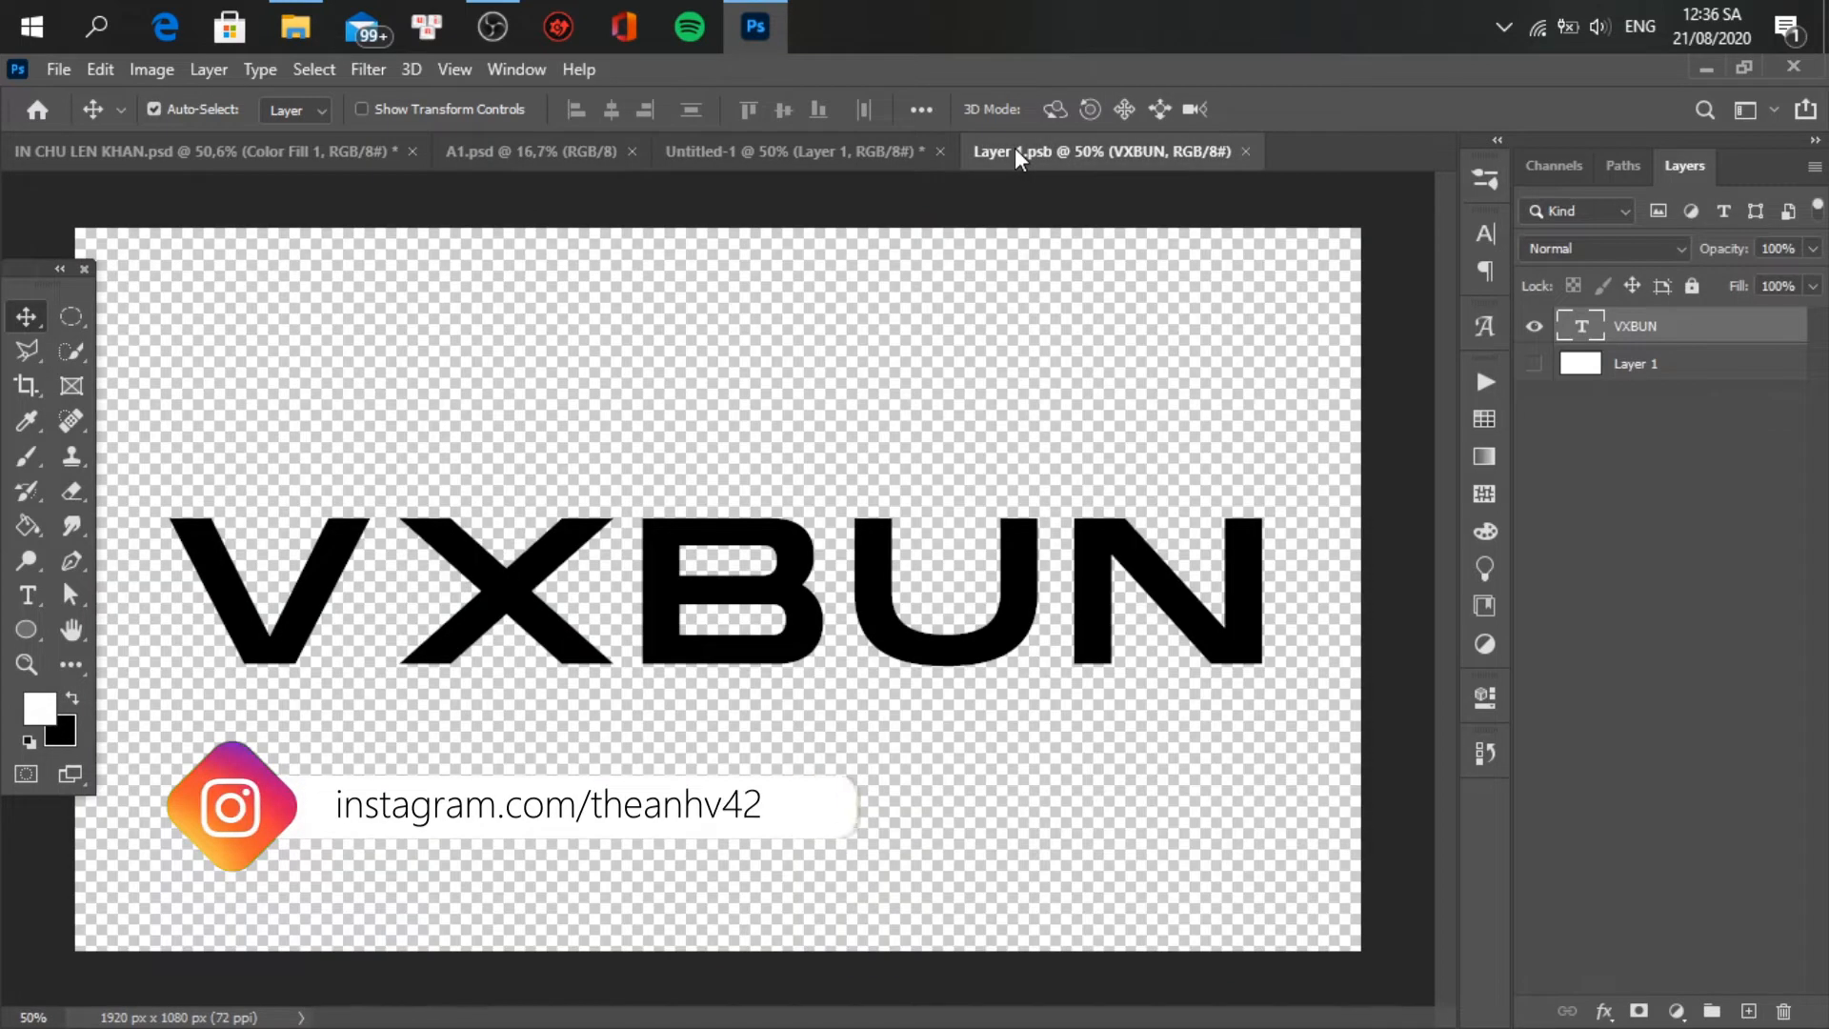
click(746, 153)
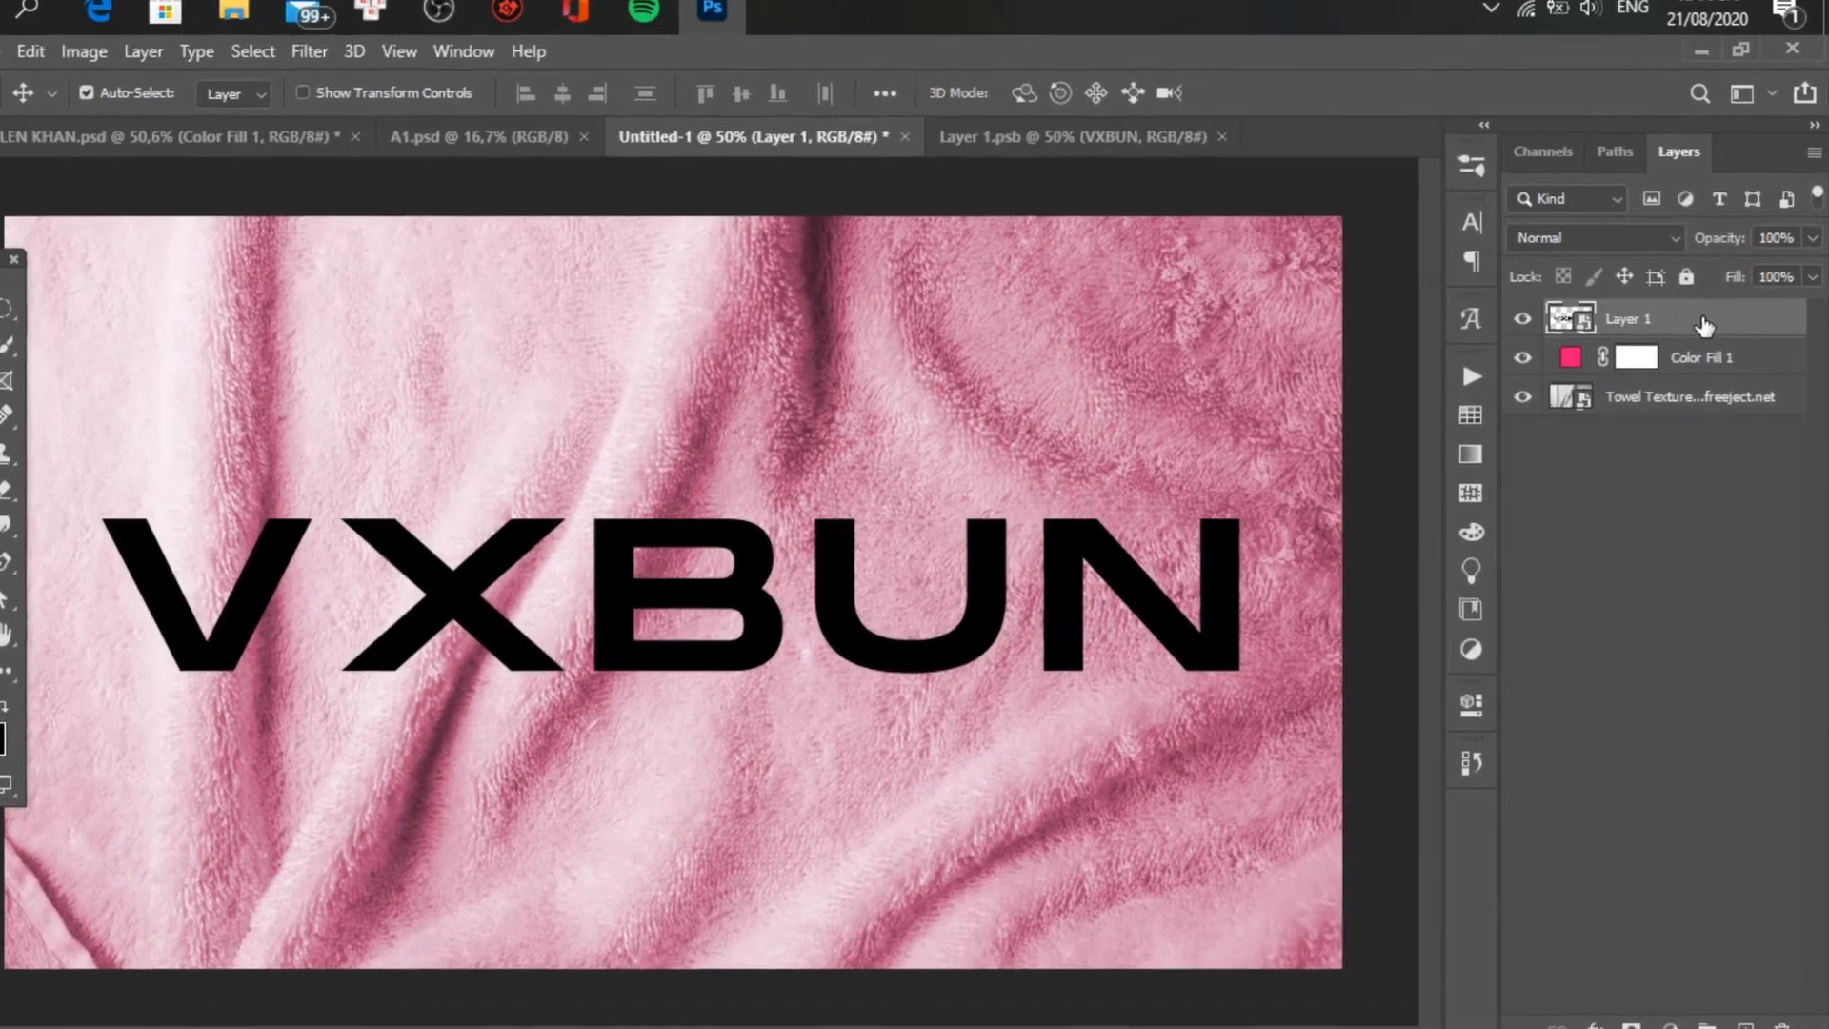
- Enable Bevel & Emboss on the Layer 1 smart object and open the effect's settings
double_click(1708, 329)
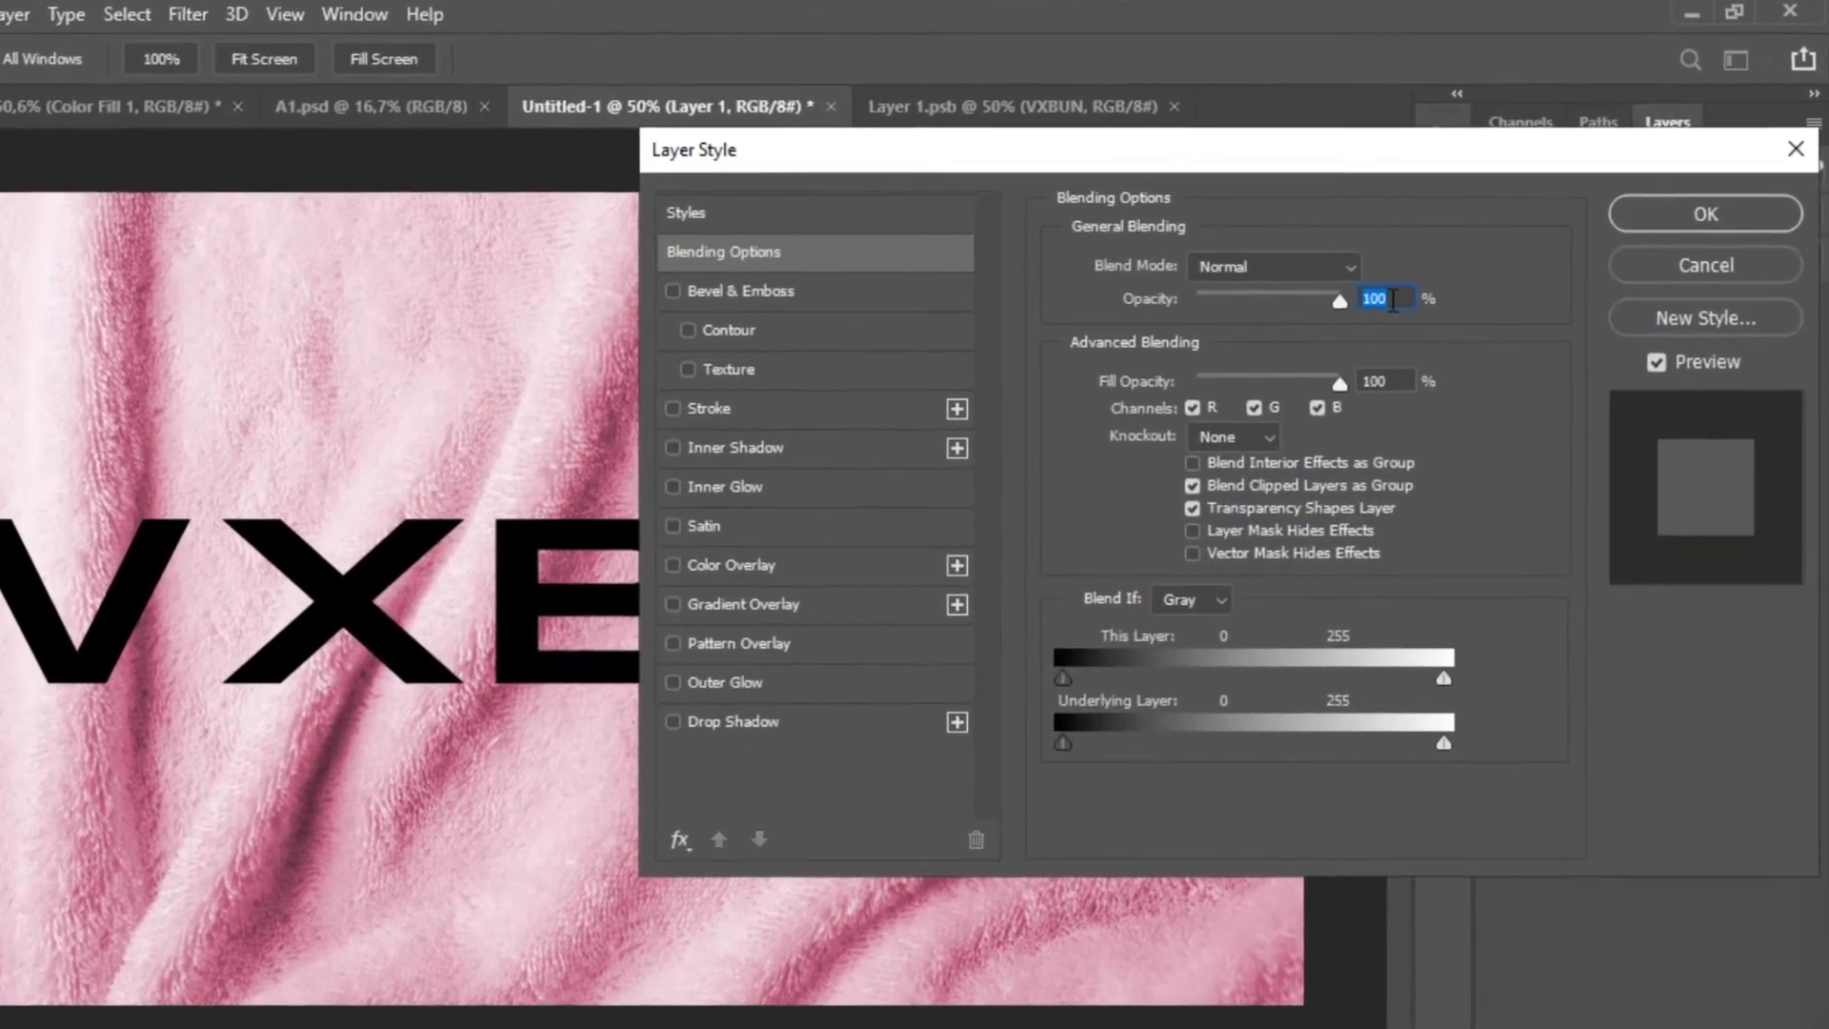
click(667, 291)
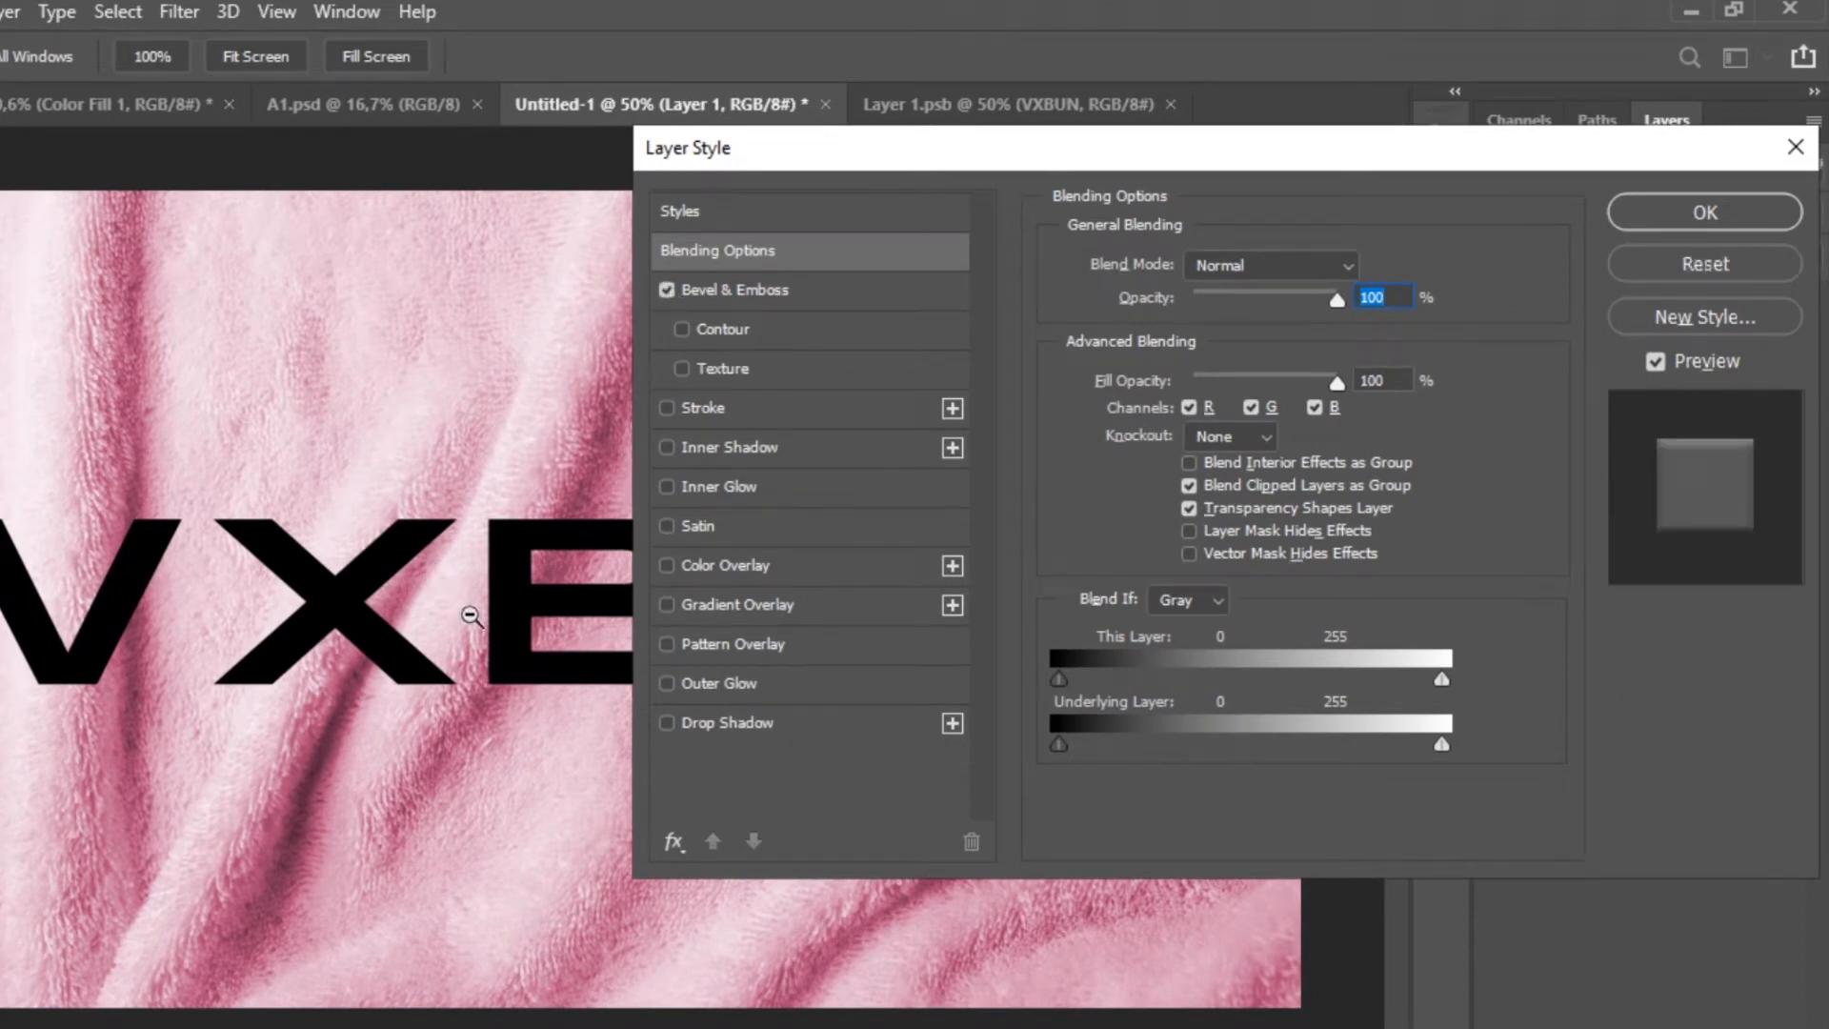
ctrl+click(494, 605)
ctrl+click(497, 606)
ctrl+click(491, 606)
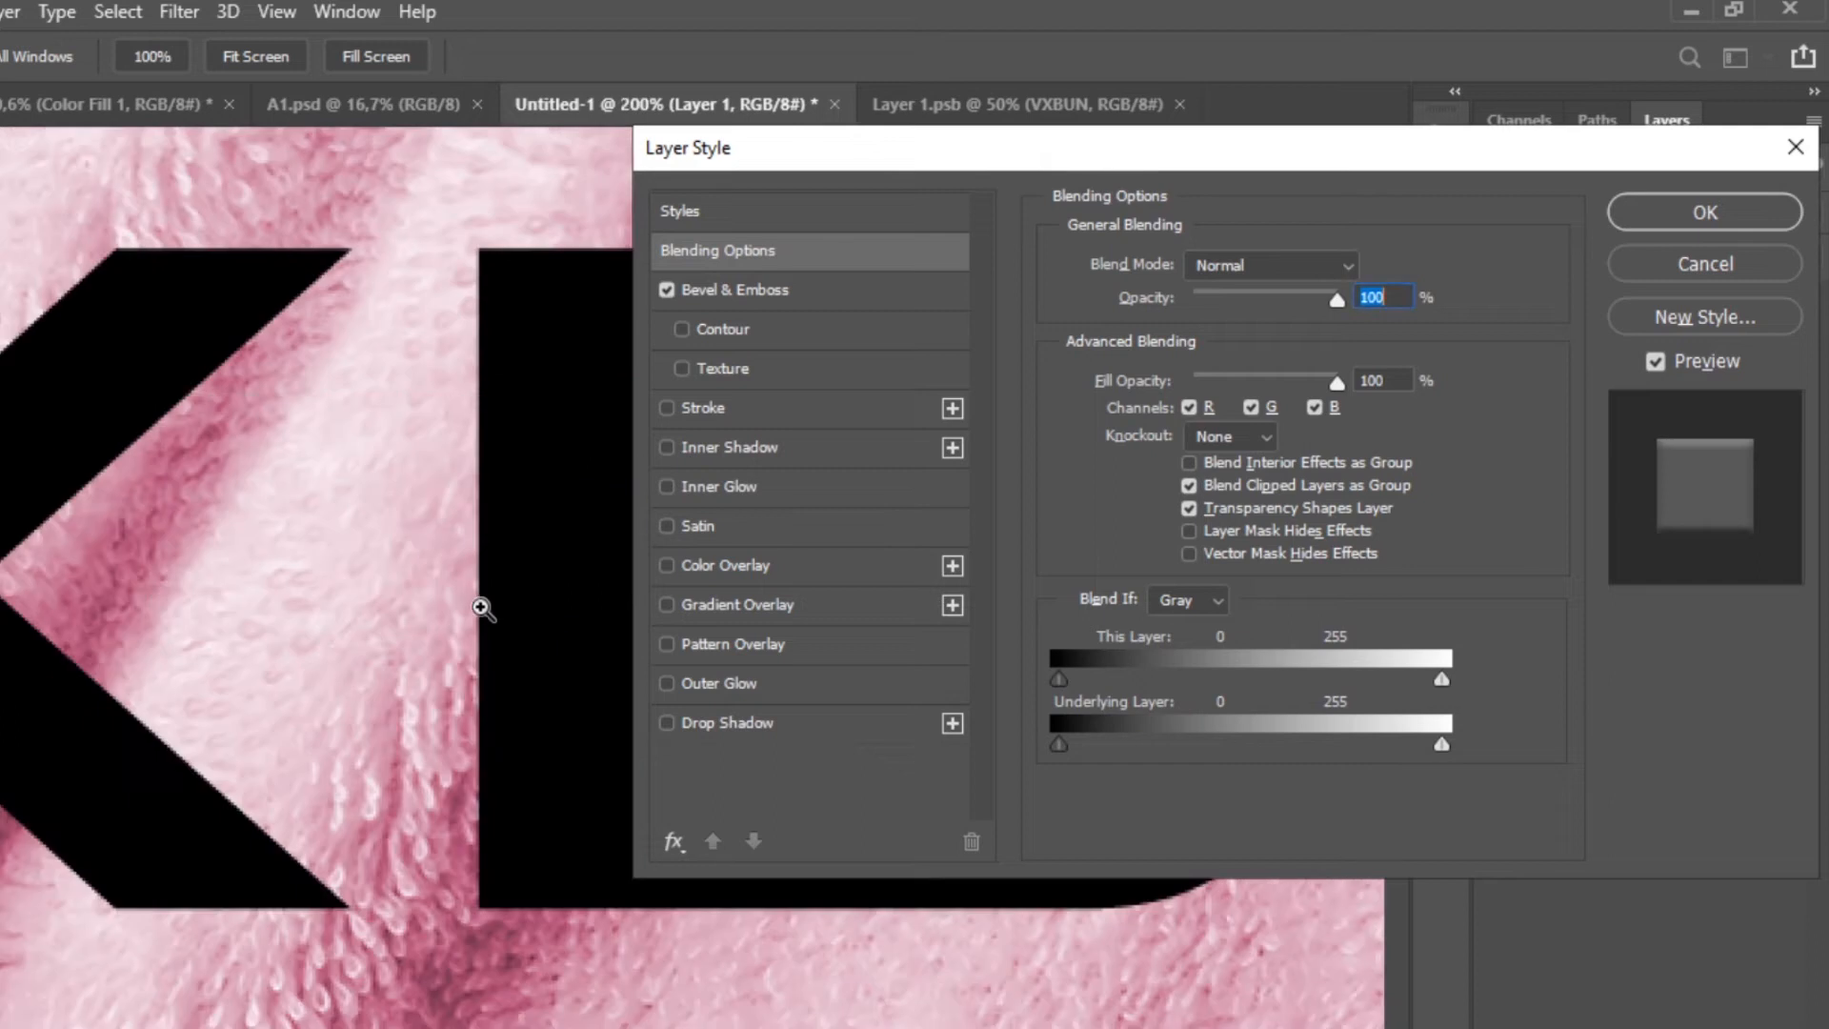
drag(420, 609, 717, 602)
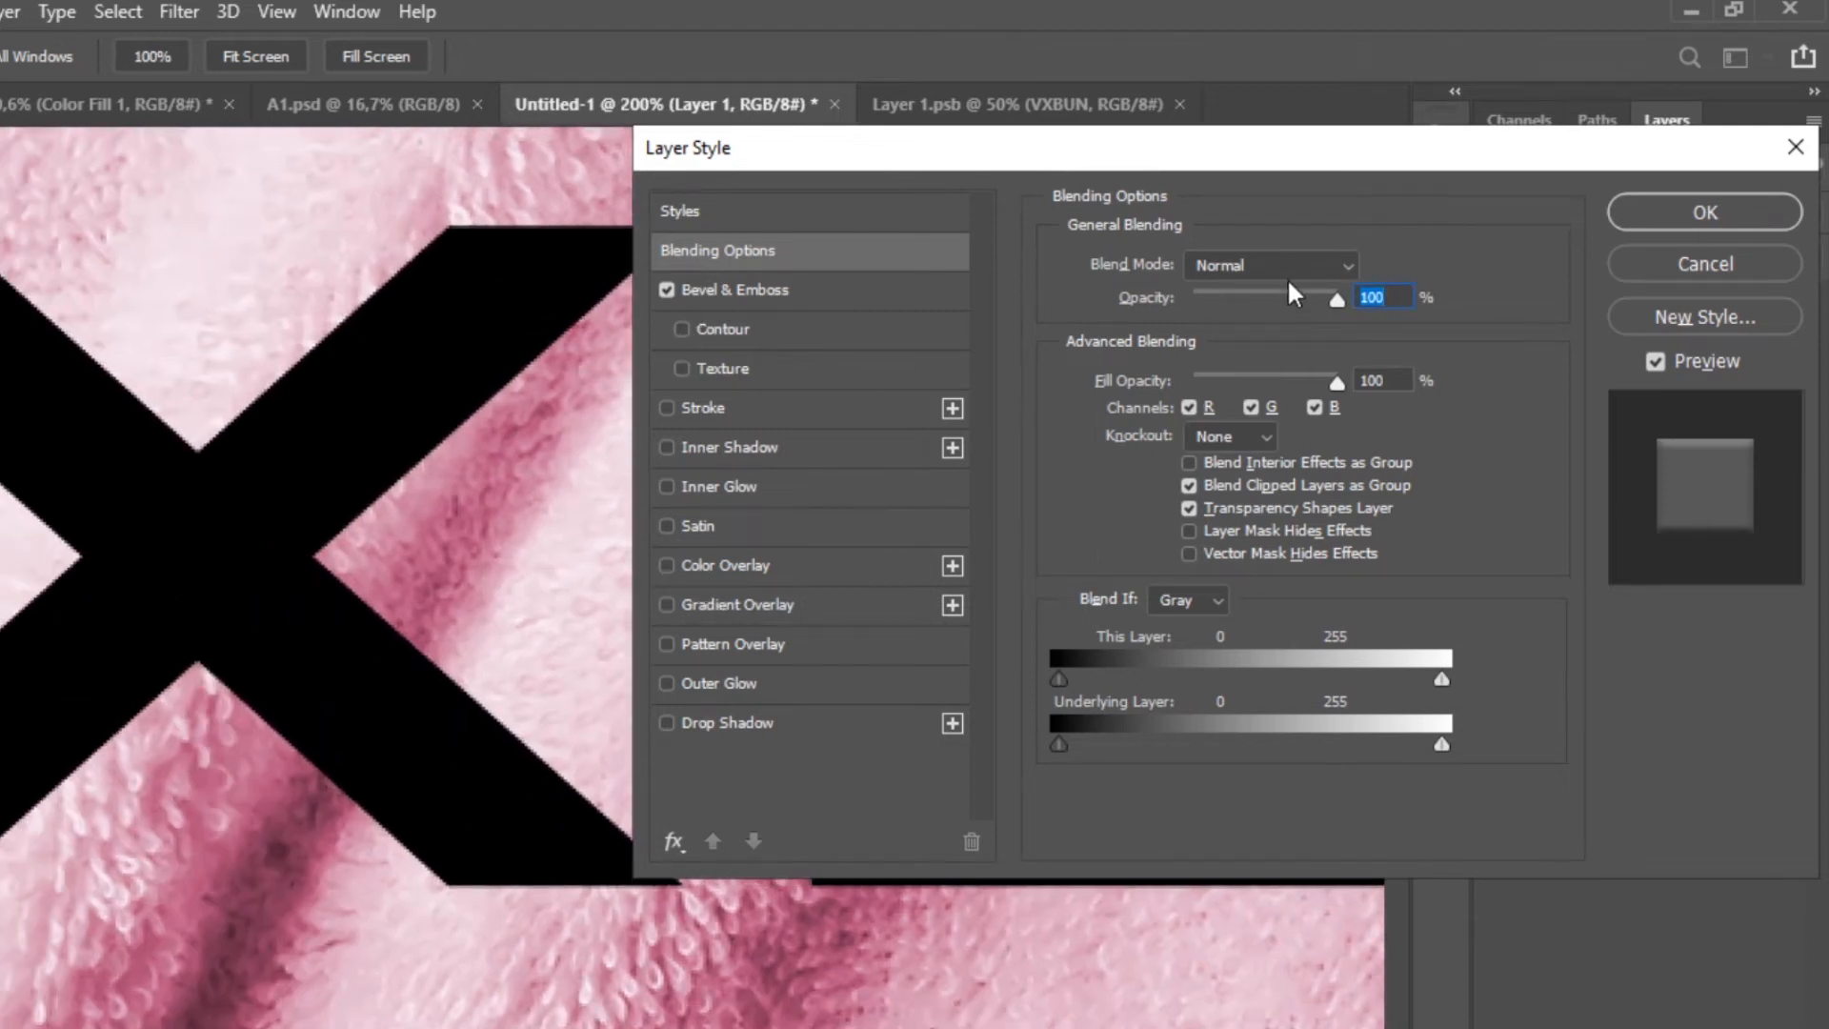
click(837, 298)
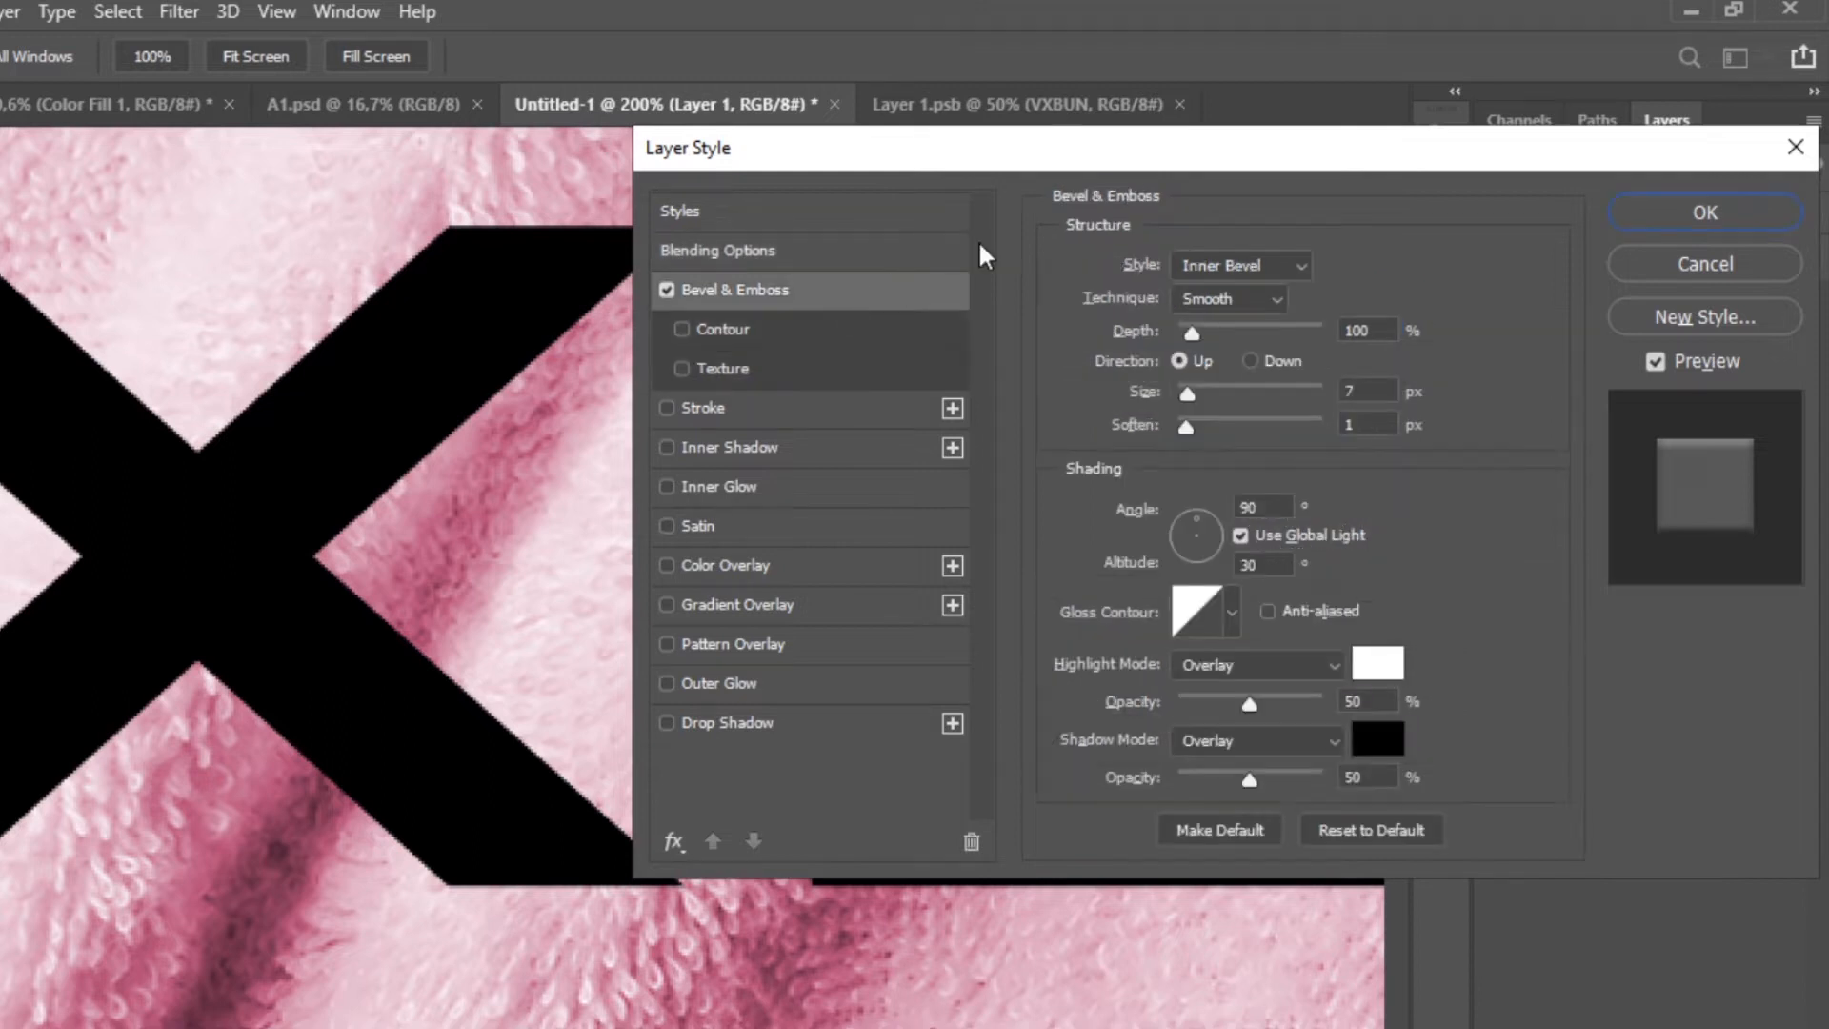
- Set the Bevel & Emboss angle to 135° and altitude to 0° with Overlay as the highlight mode, and apply the layer style
click(1181, 518)
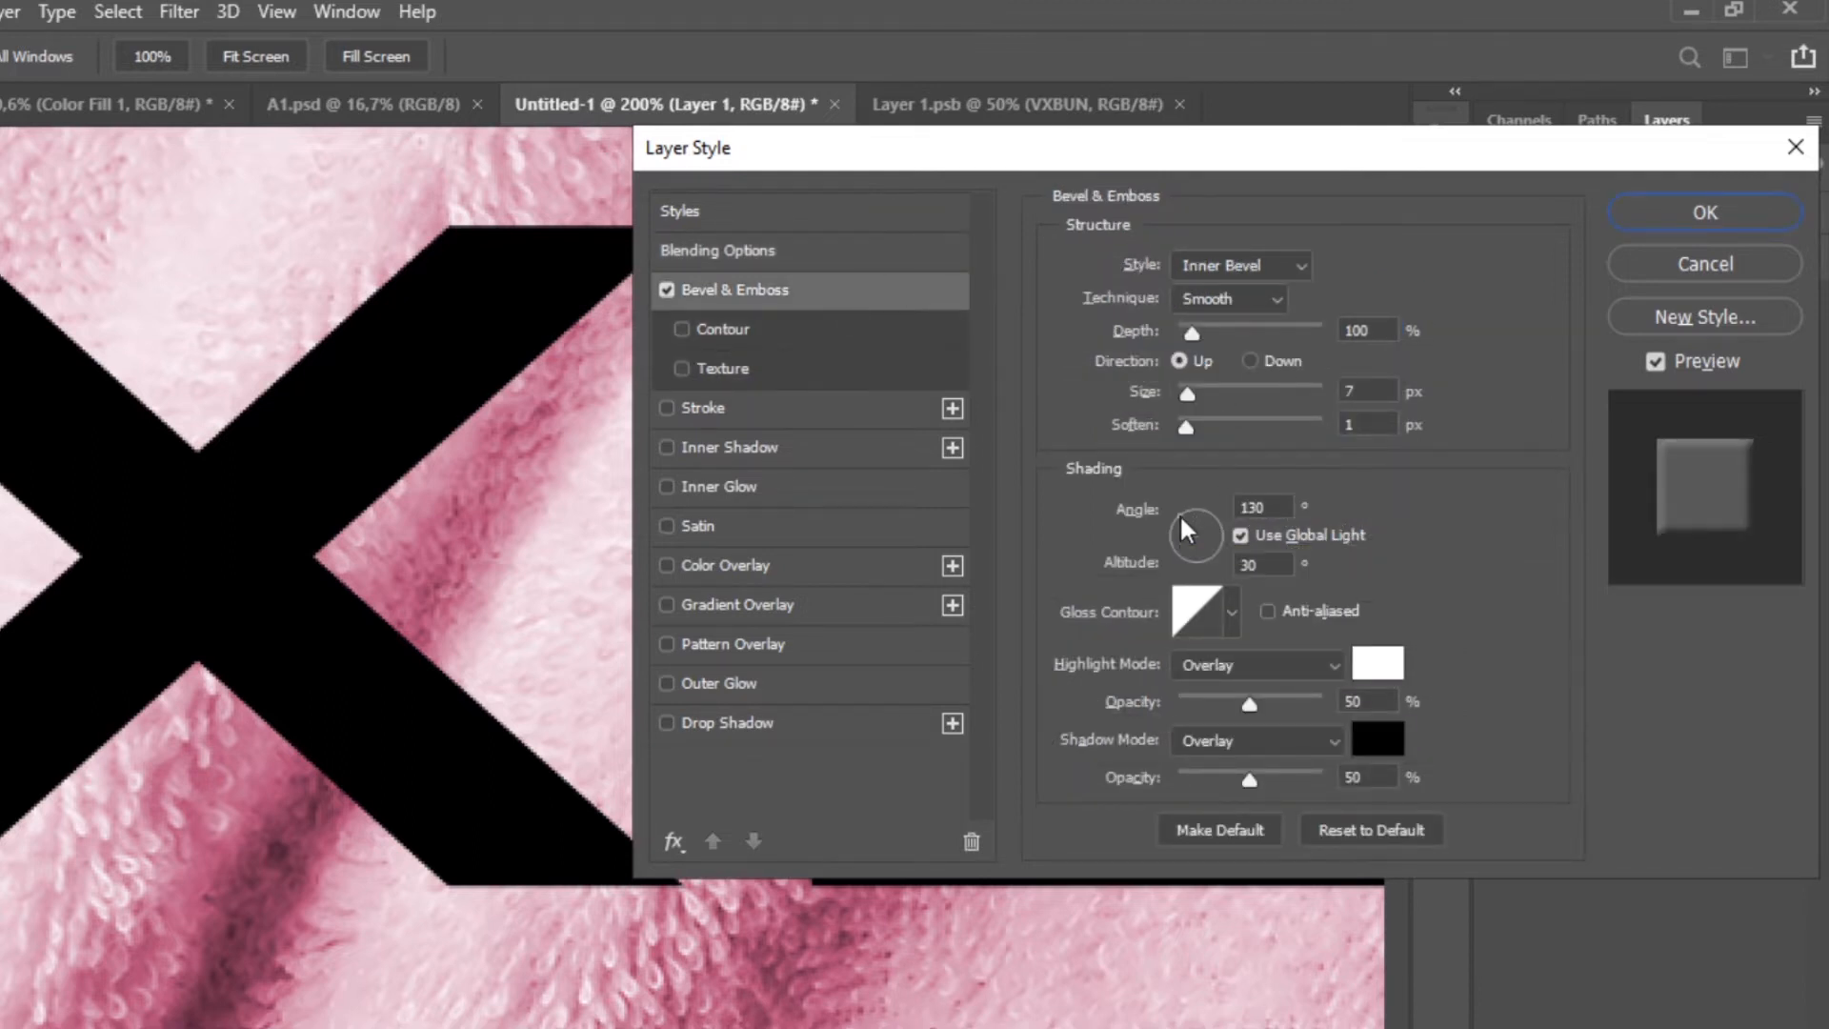
drag(1181, 517, 1174, 522)
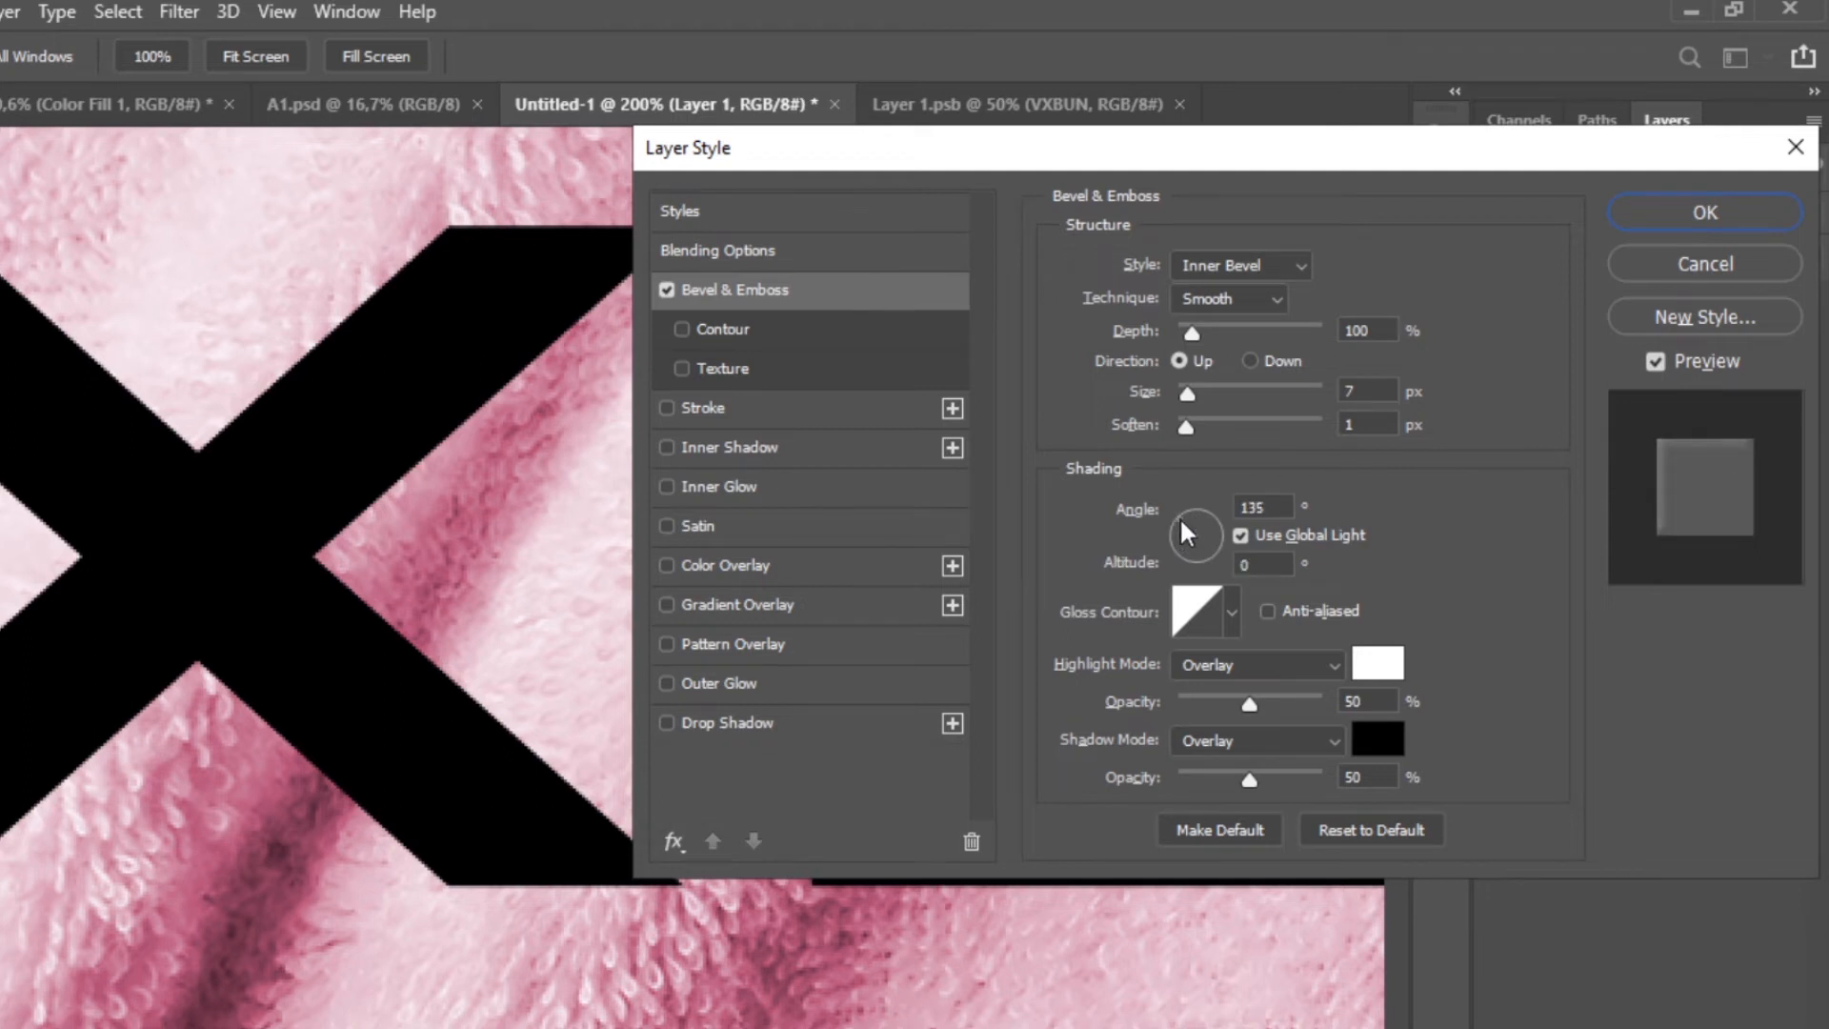
click(1185, 531)
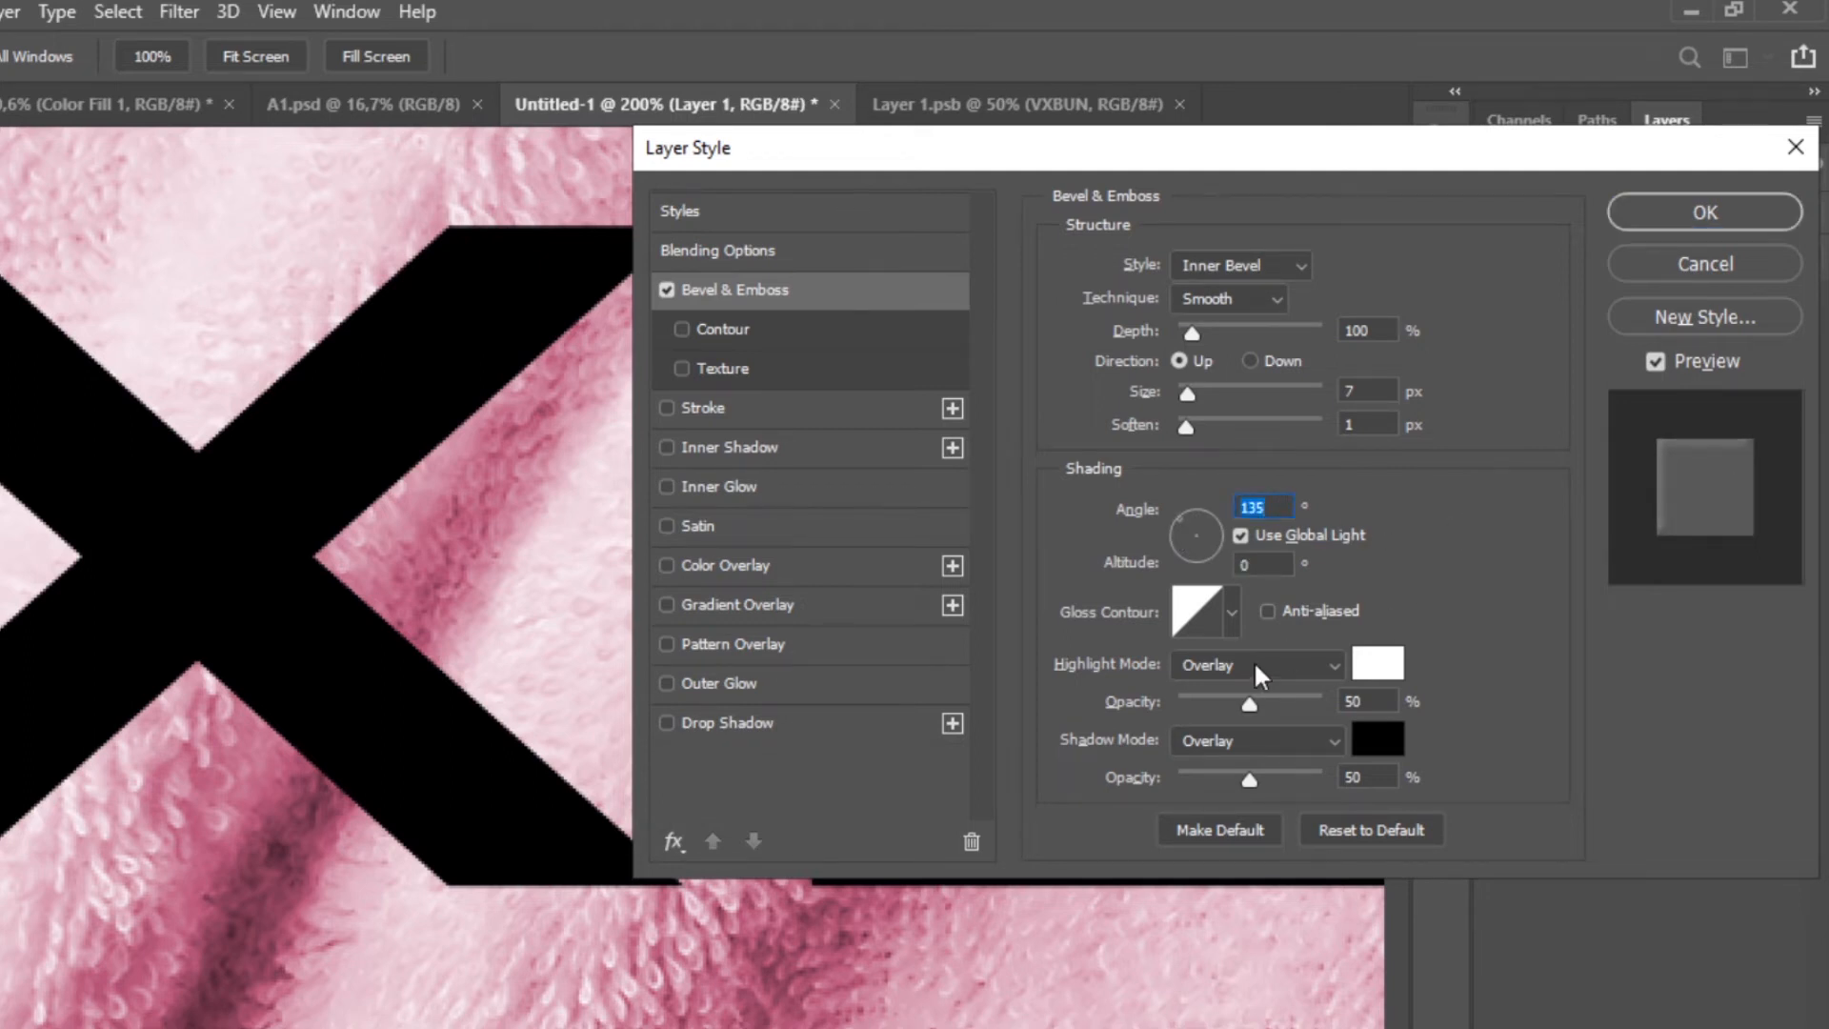
click(1254, 663)
click(1262, 709)
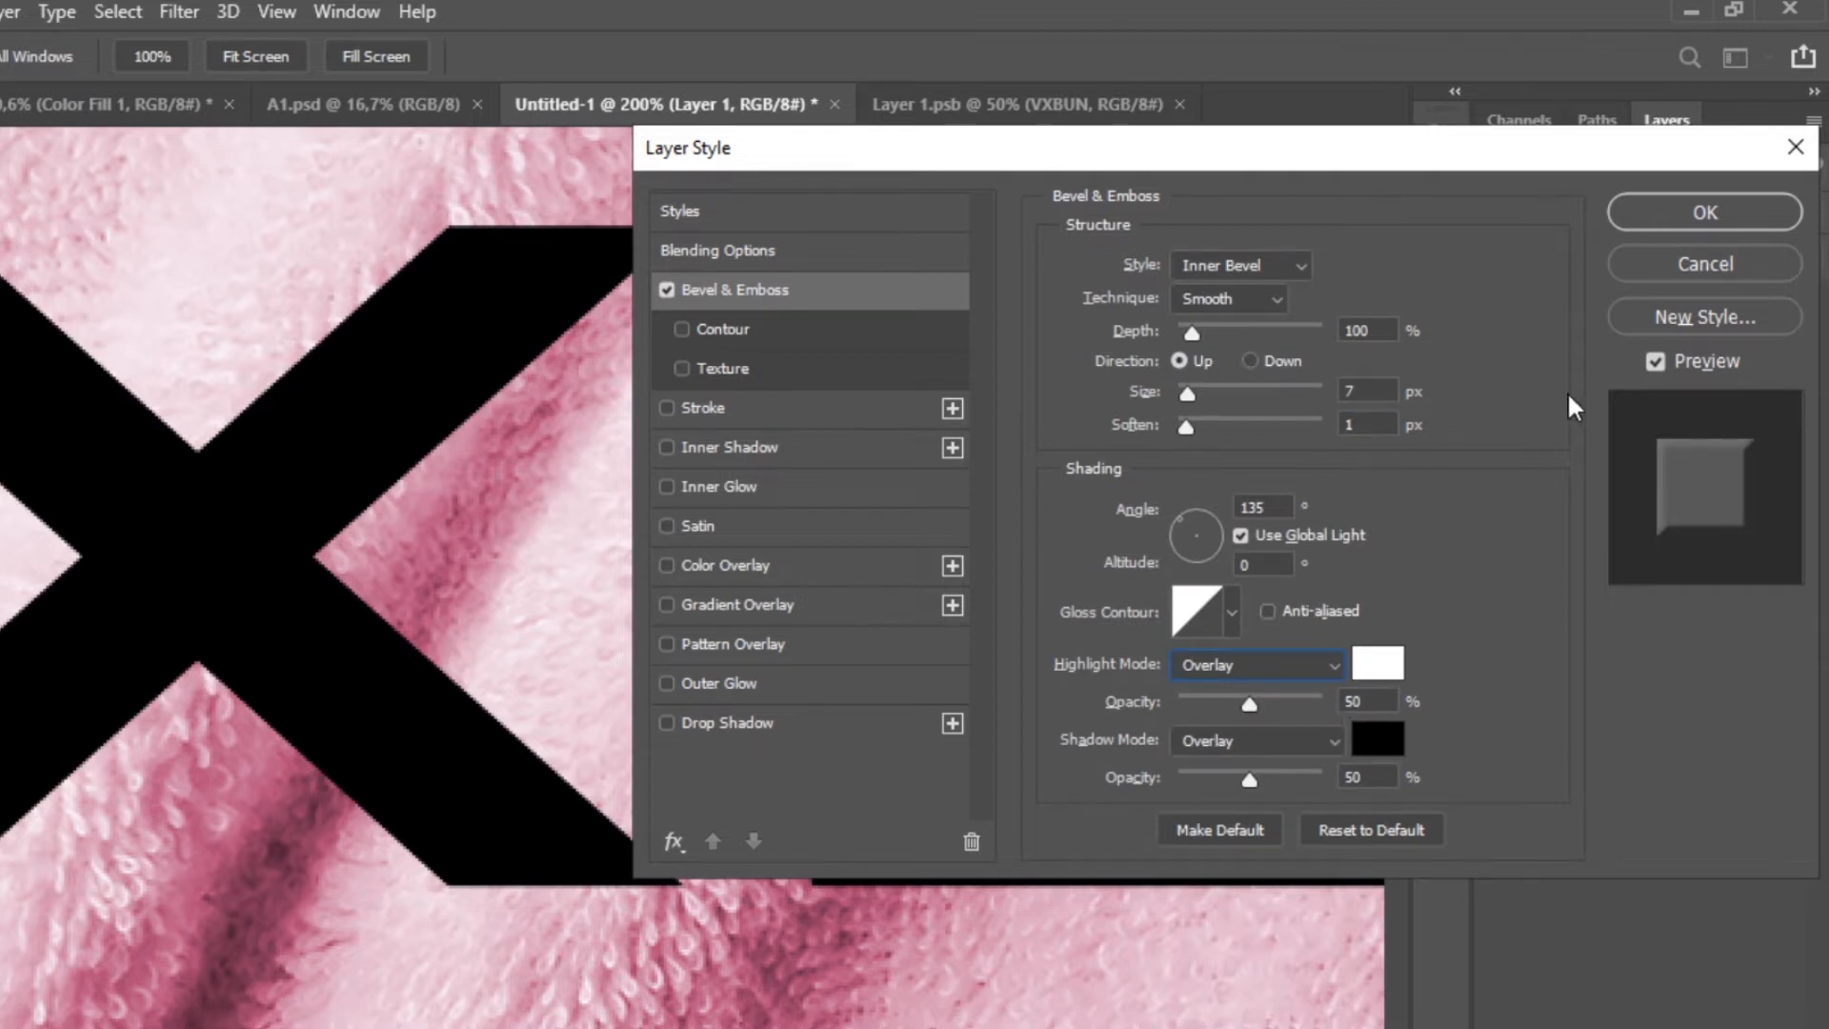
click(1653, 221)
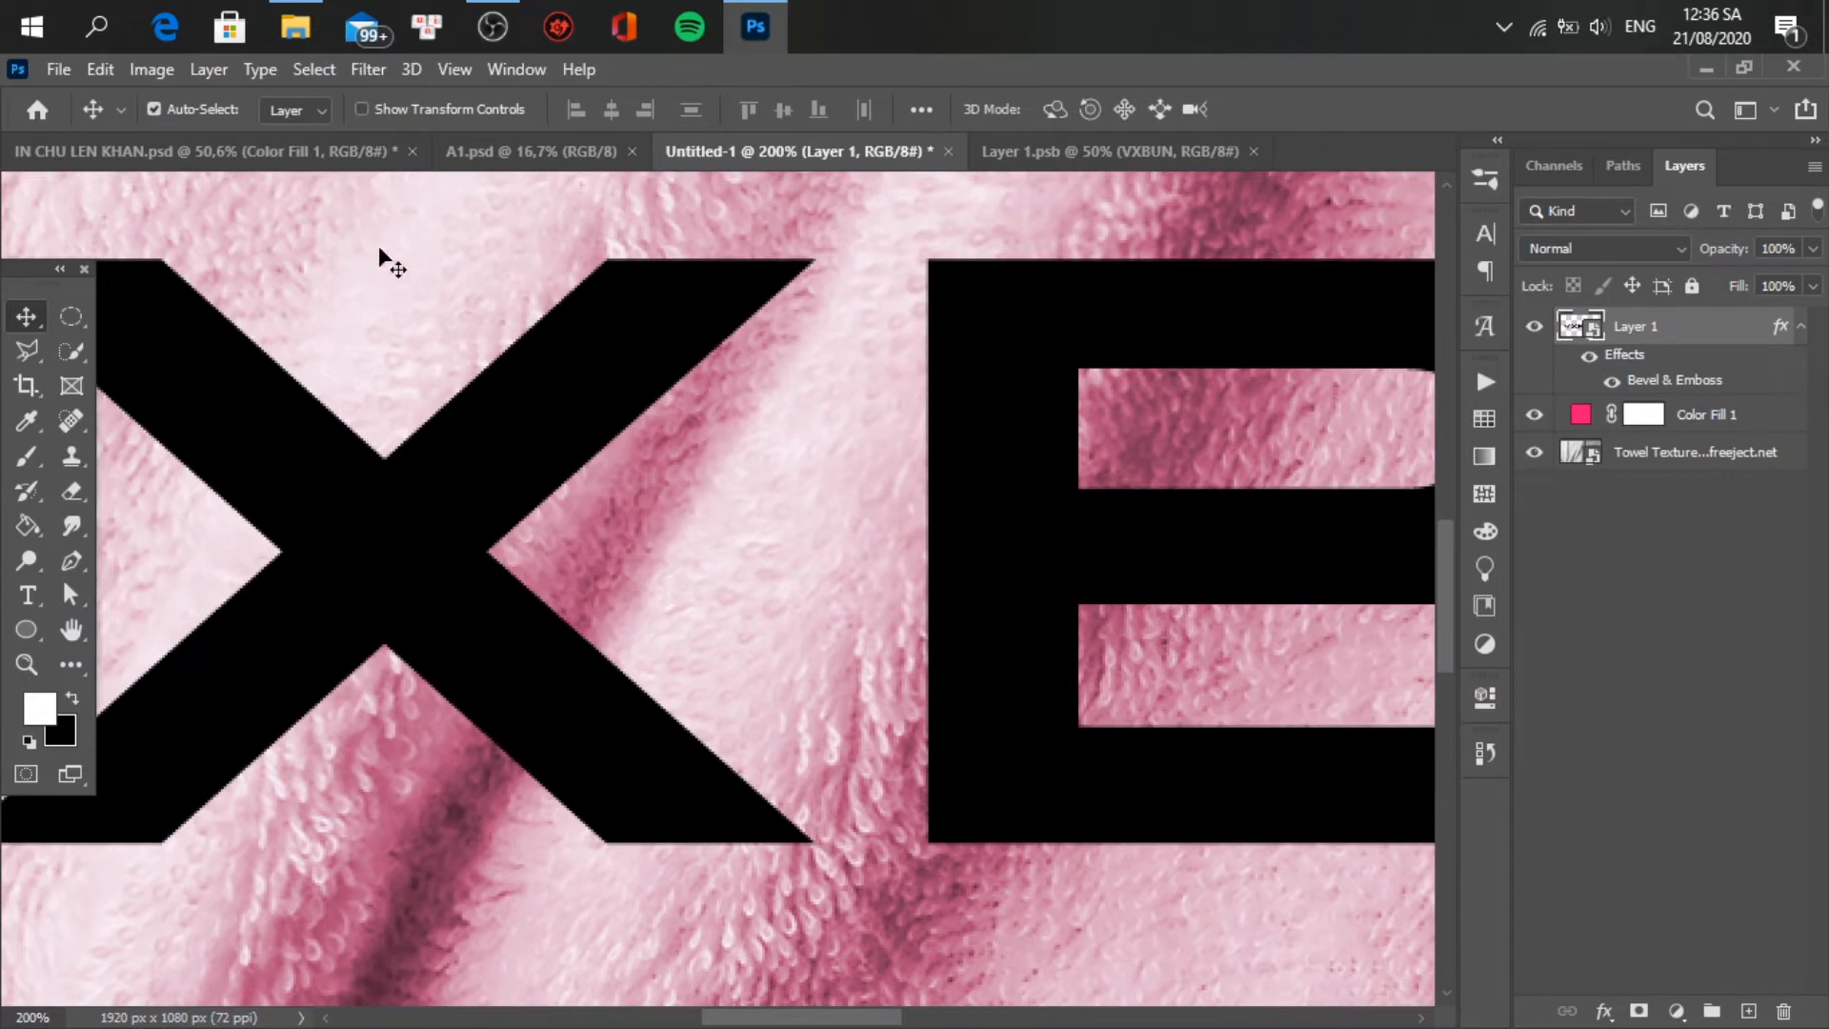
- Start the Displace filter on Layer 1 with horizontal and vertical scale 10, Stretch To Fit and Repeat Edge Pixels
click(367, 69)
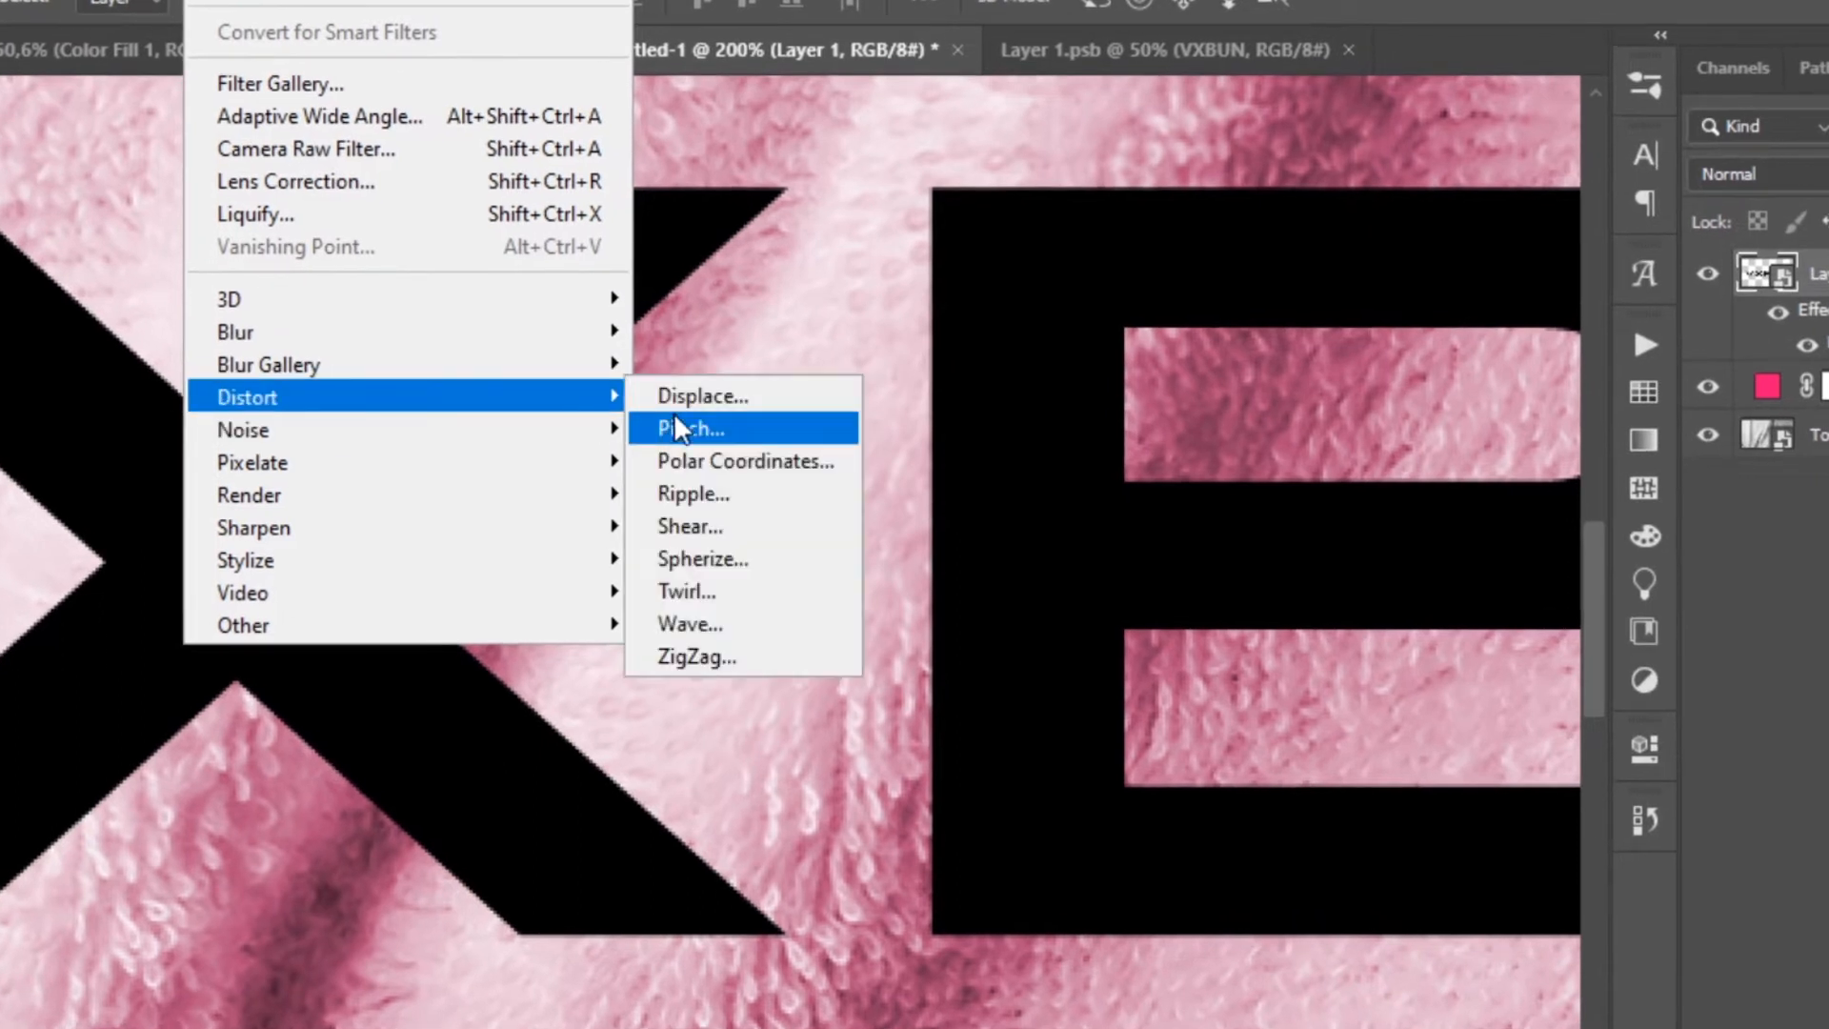
click(677, 411)
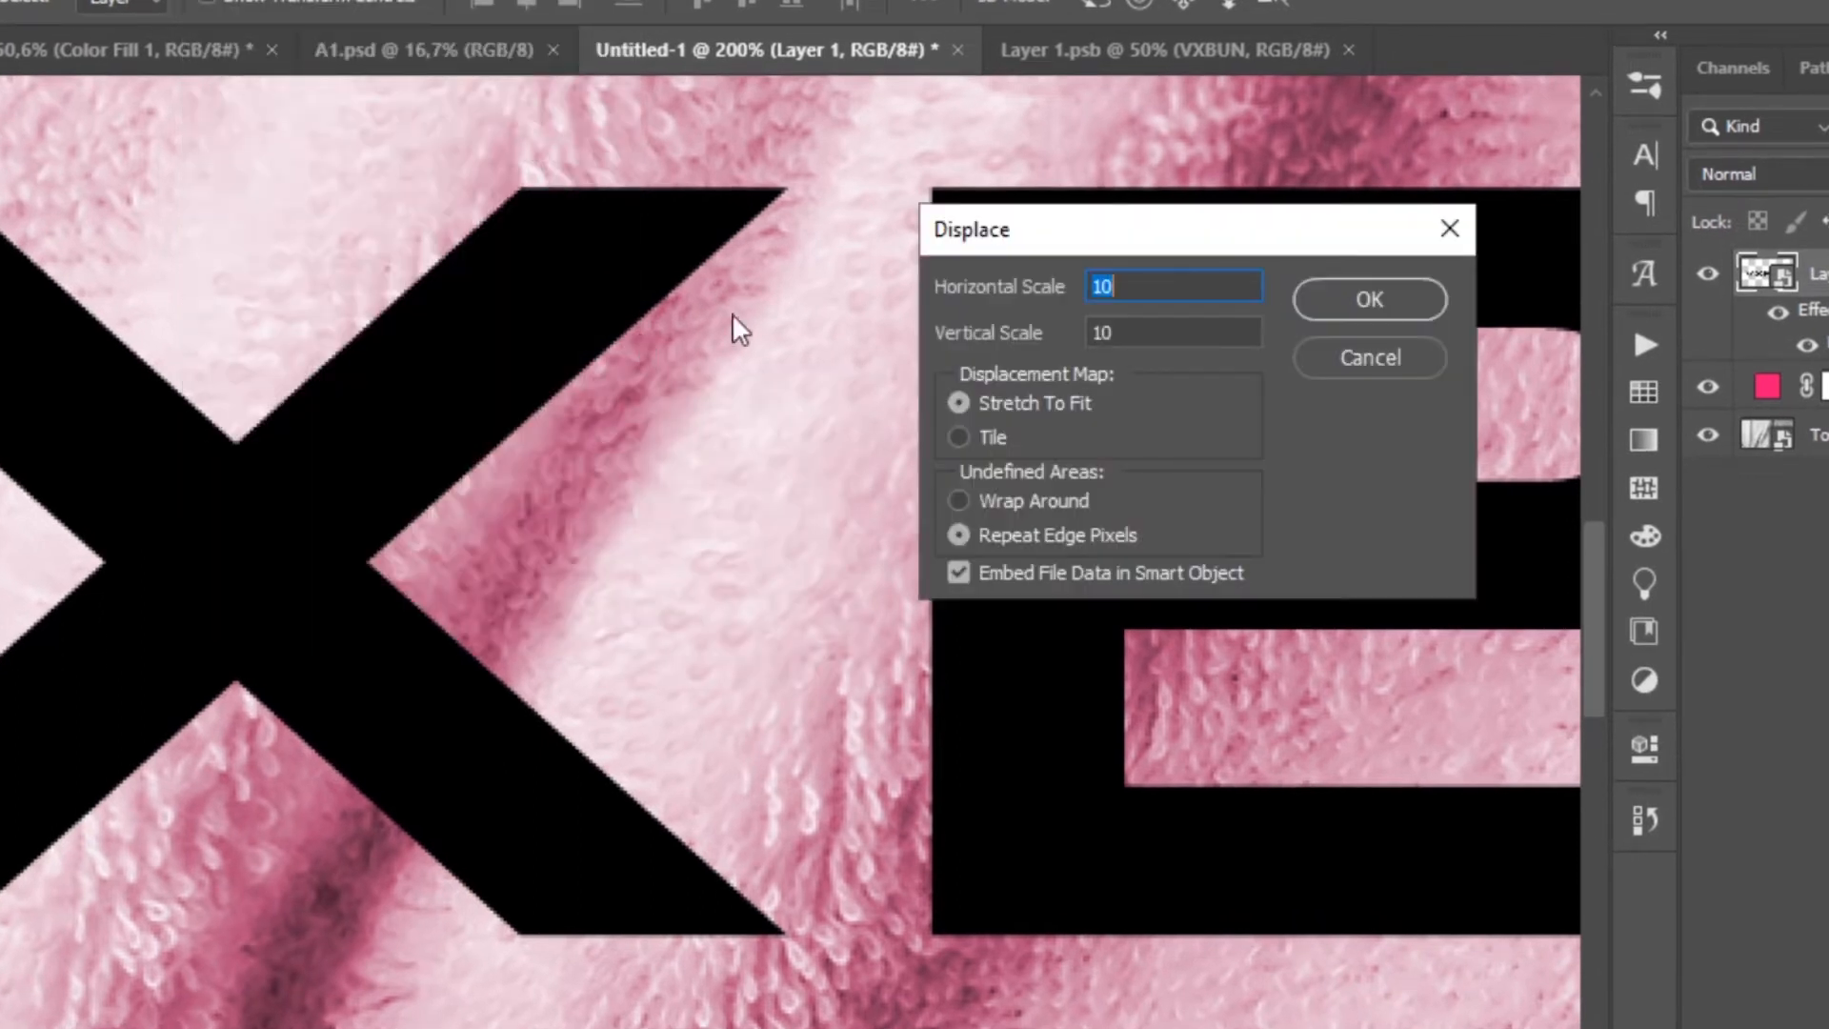
click(1124, 331)
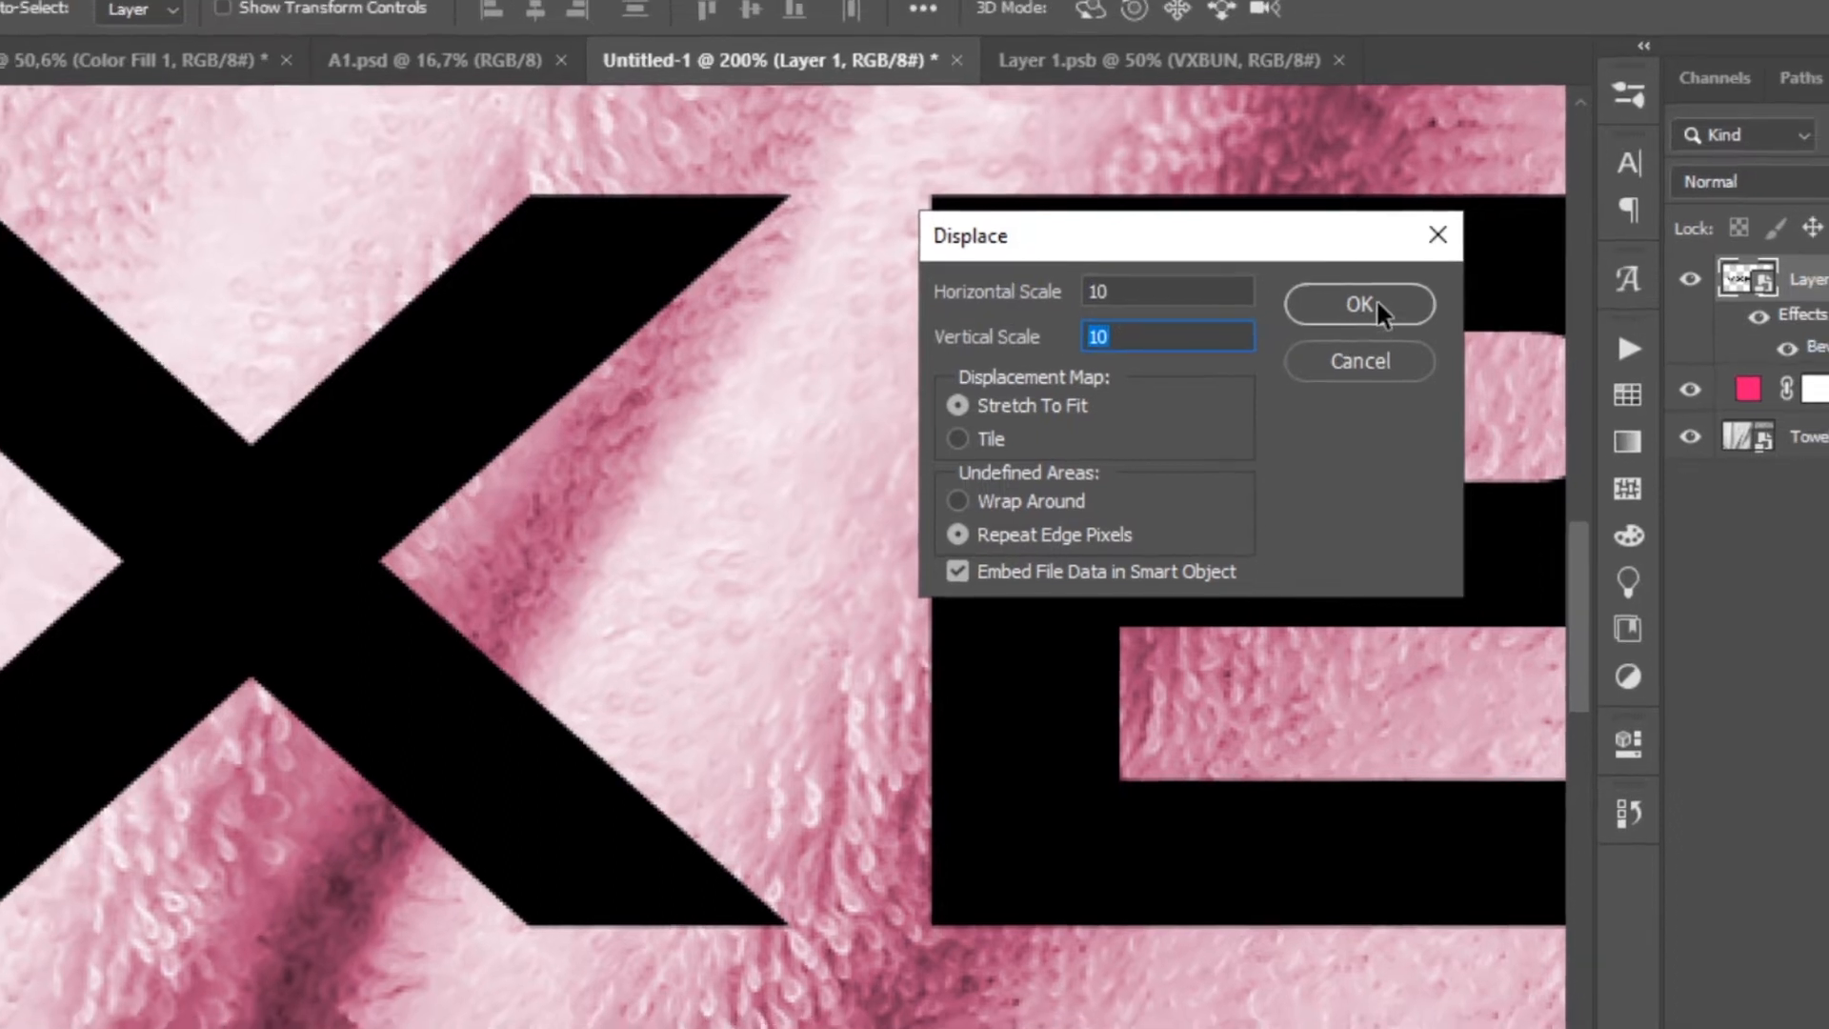
click(1371, 299)
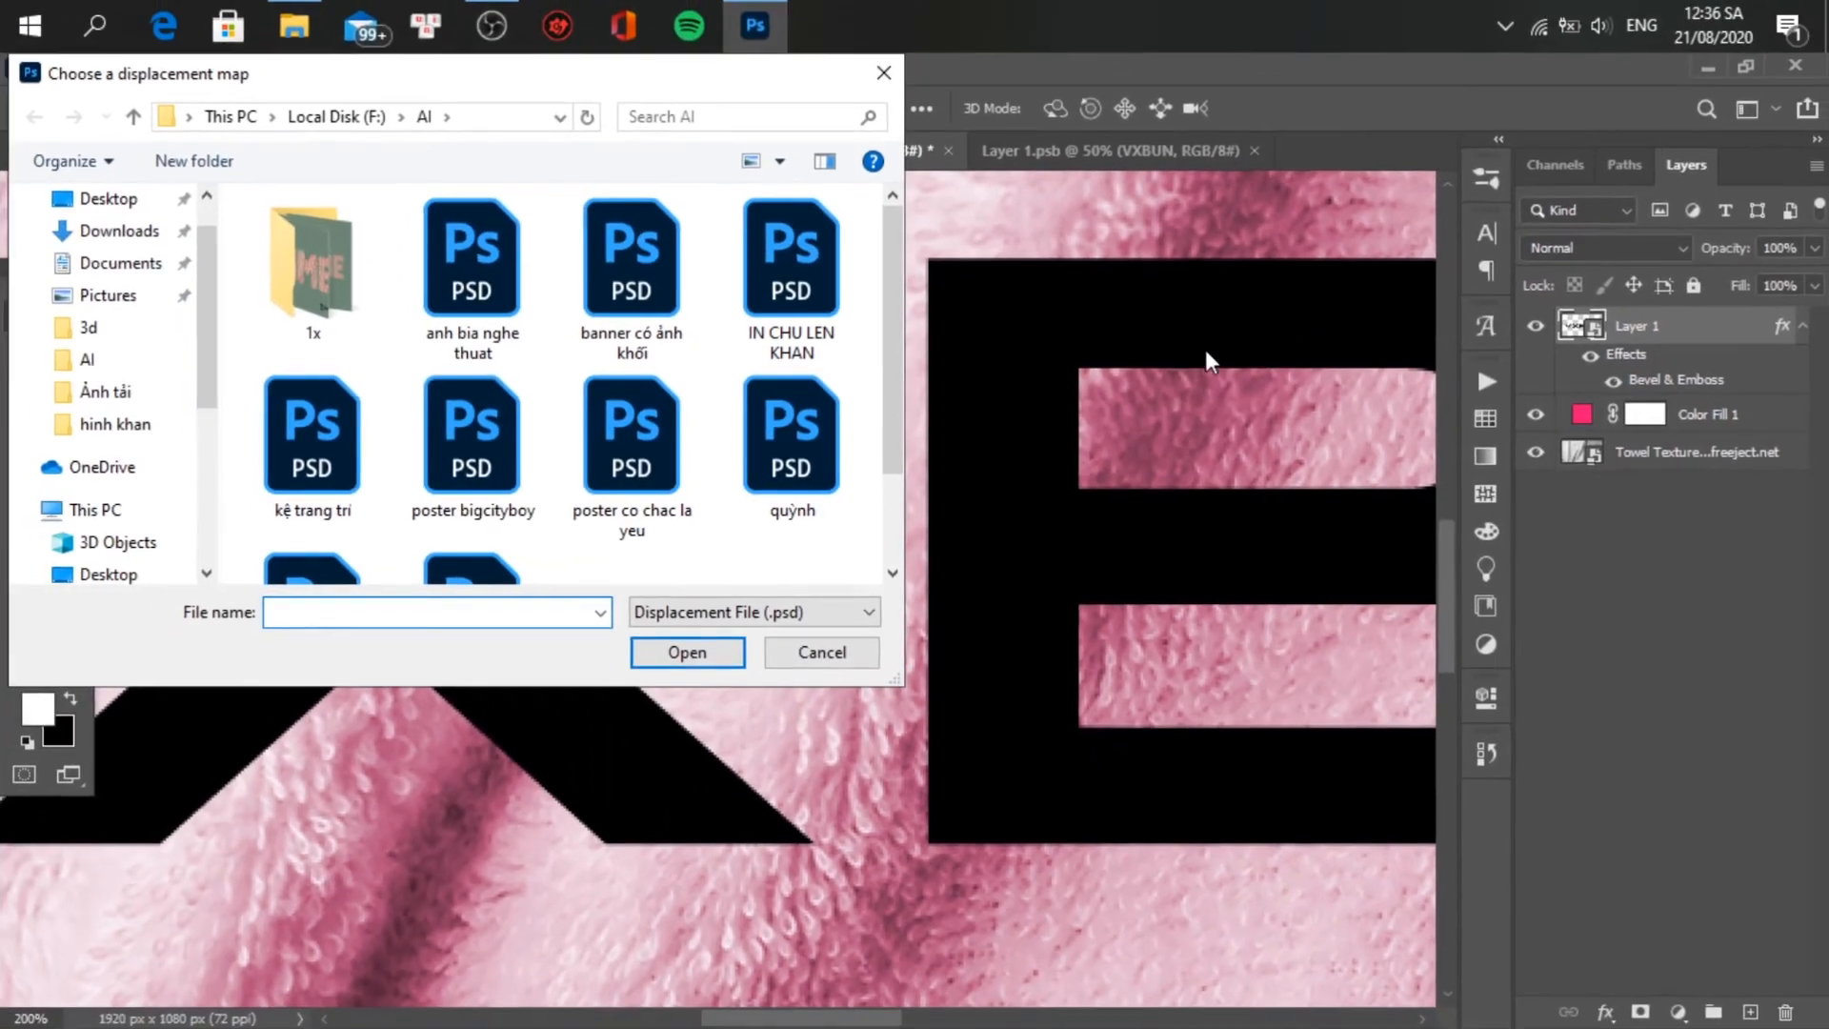
- Choose the A1 PSD file from the hinh khan folder as the displacement map
scroll(150, 510, down, 4)
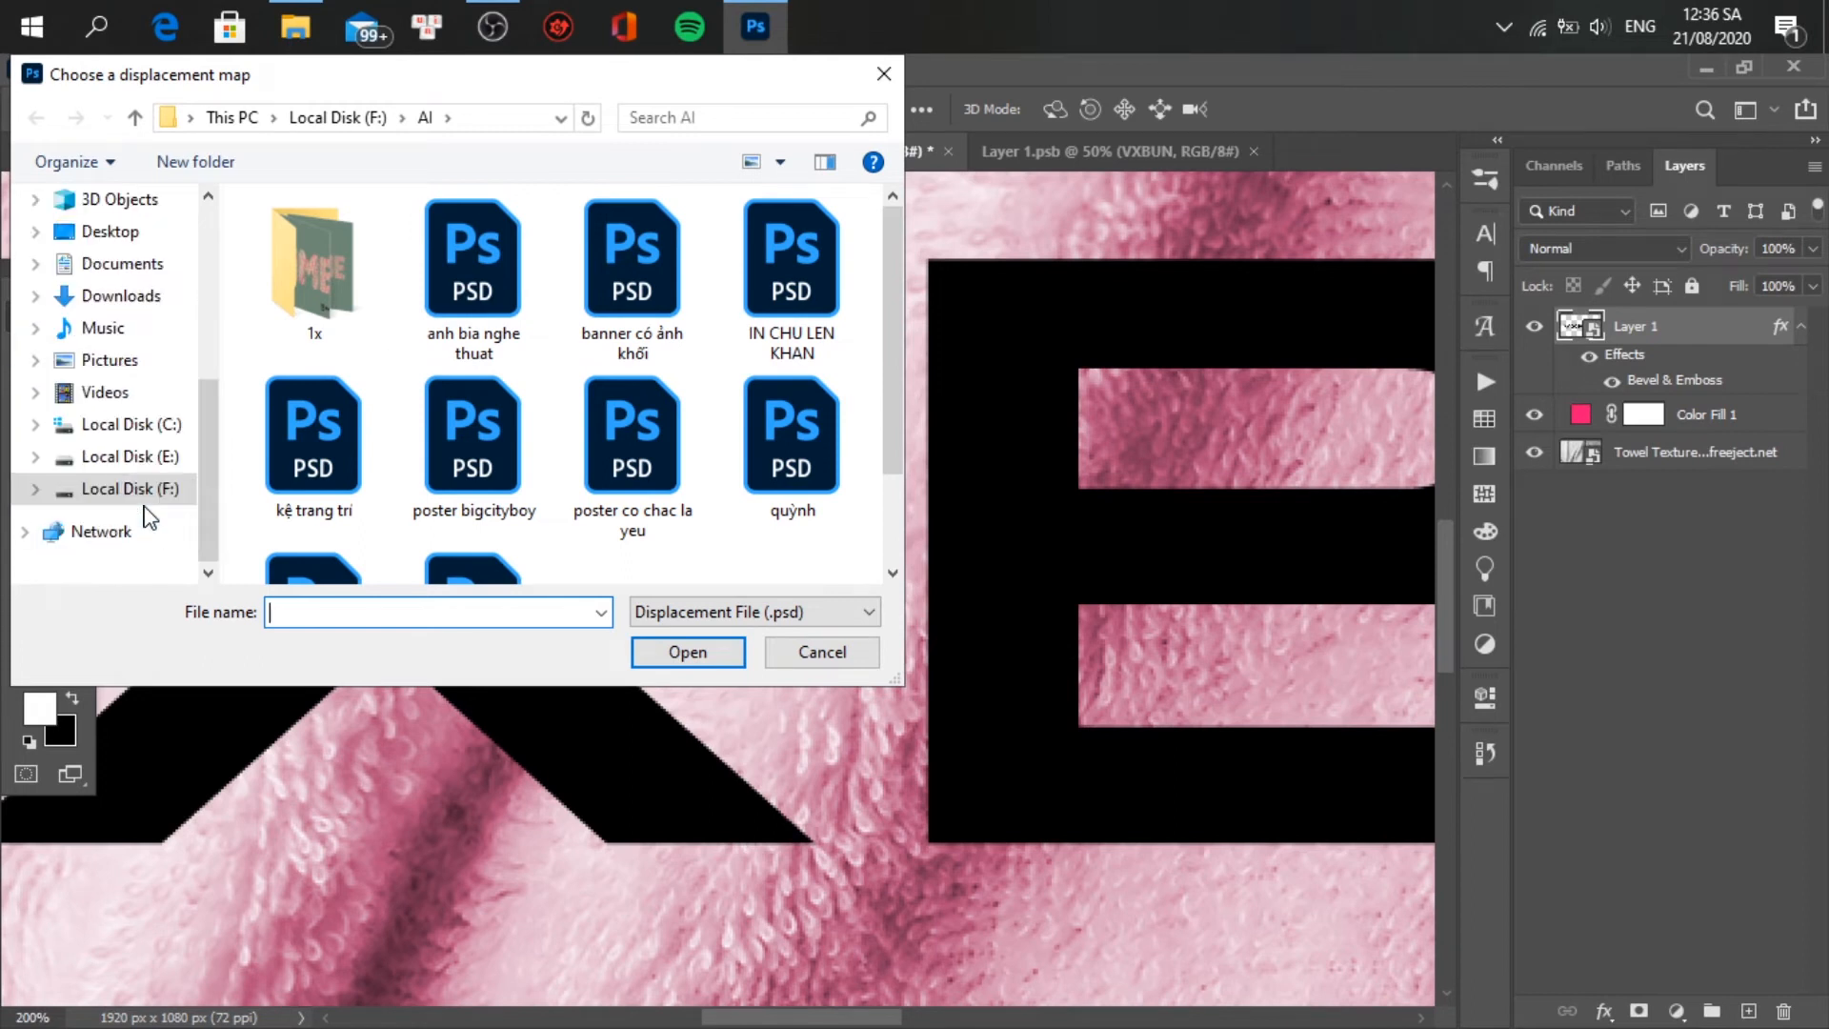
scroll(148, 495, up, 4)
click(151, 270)
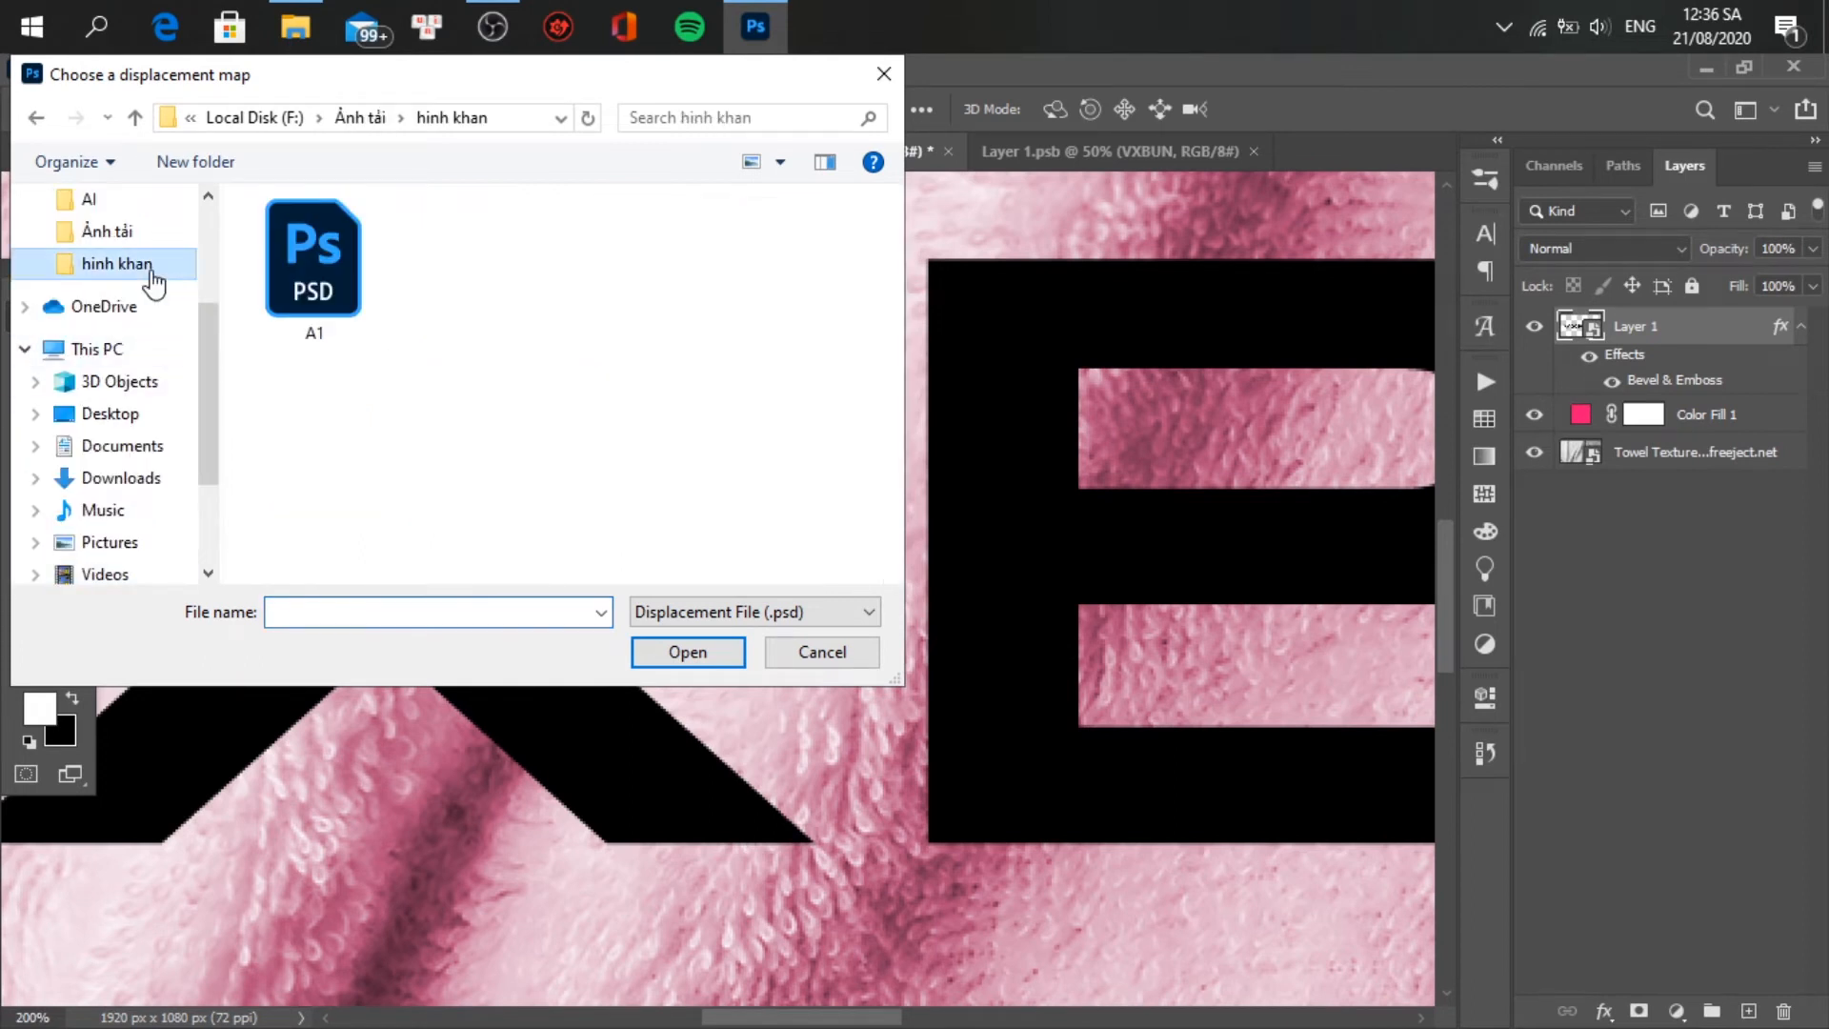
click(329, 290)
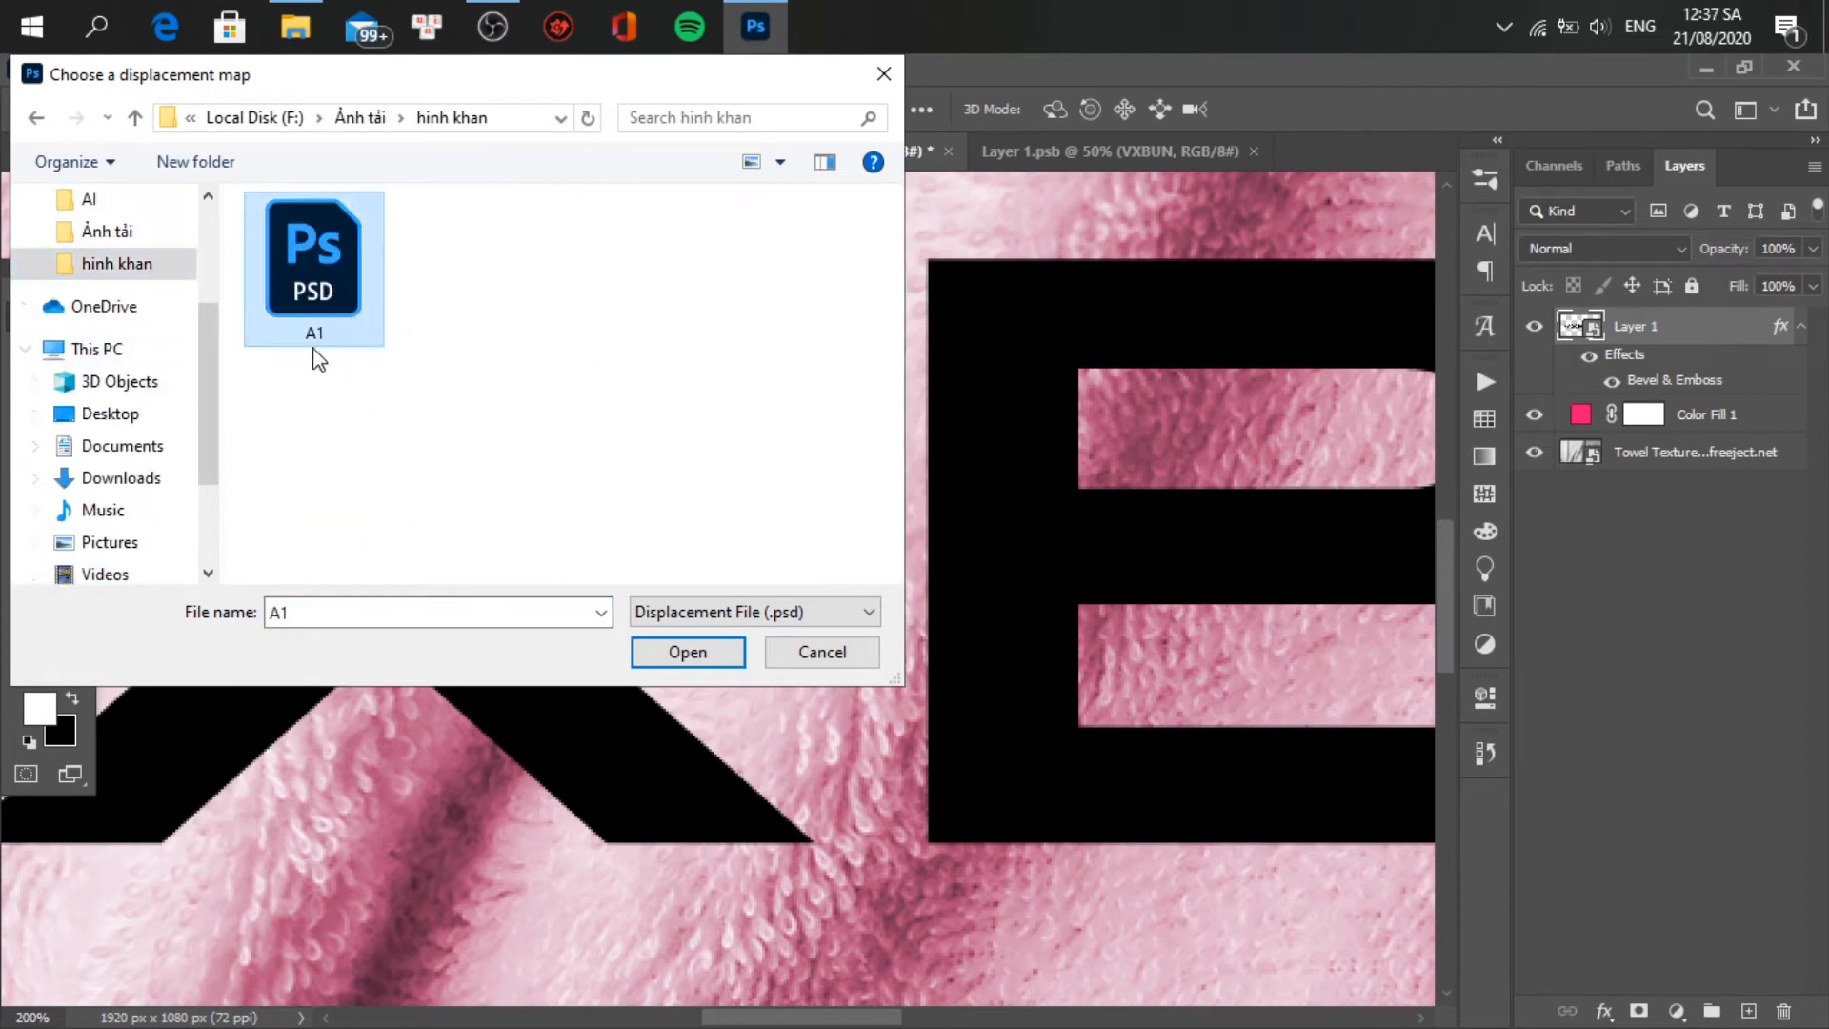
click(657, 657)
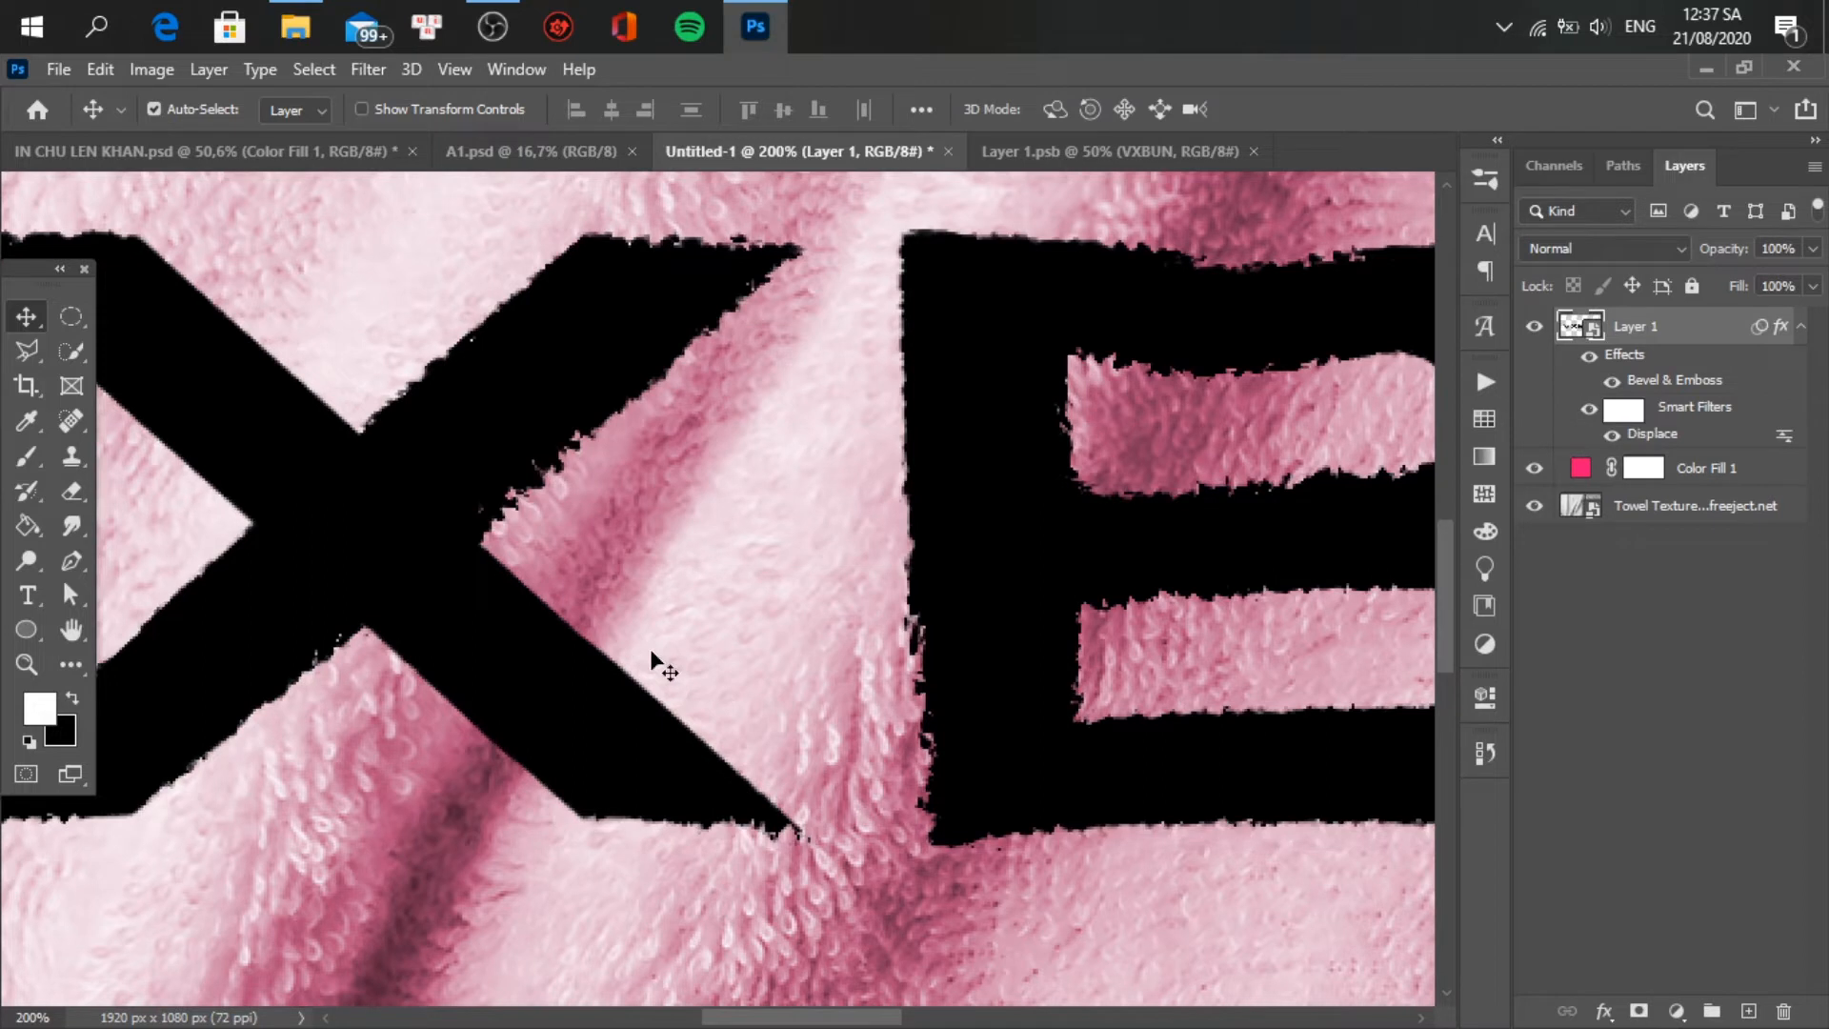
- Review the grayscale A1.psd map and the whole displaced lettering, reopen A1.psd from File Explorer, and close it
click(527, 162)
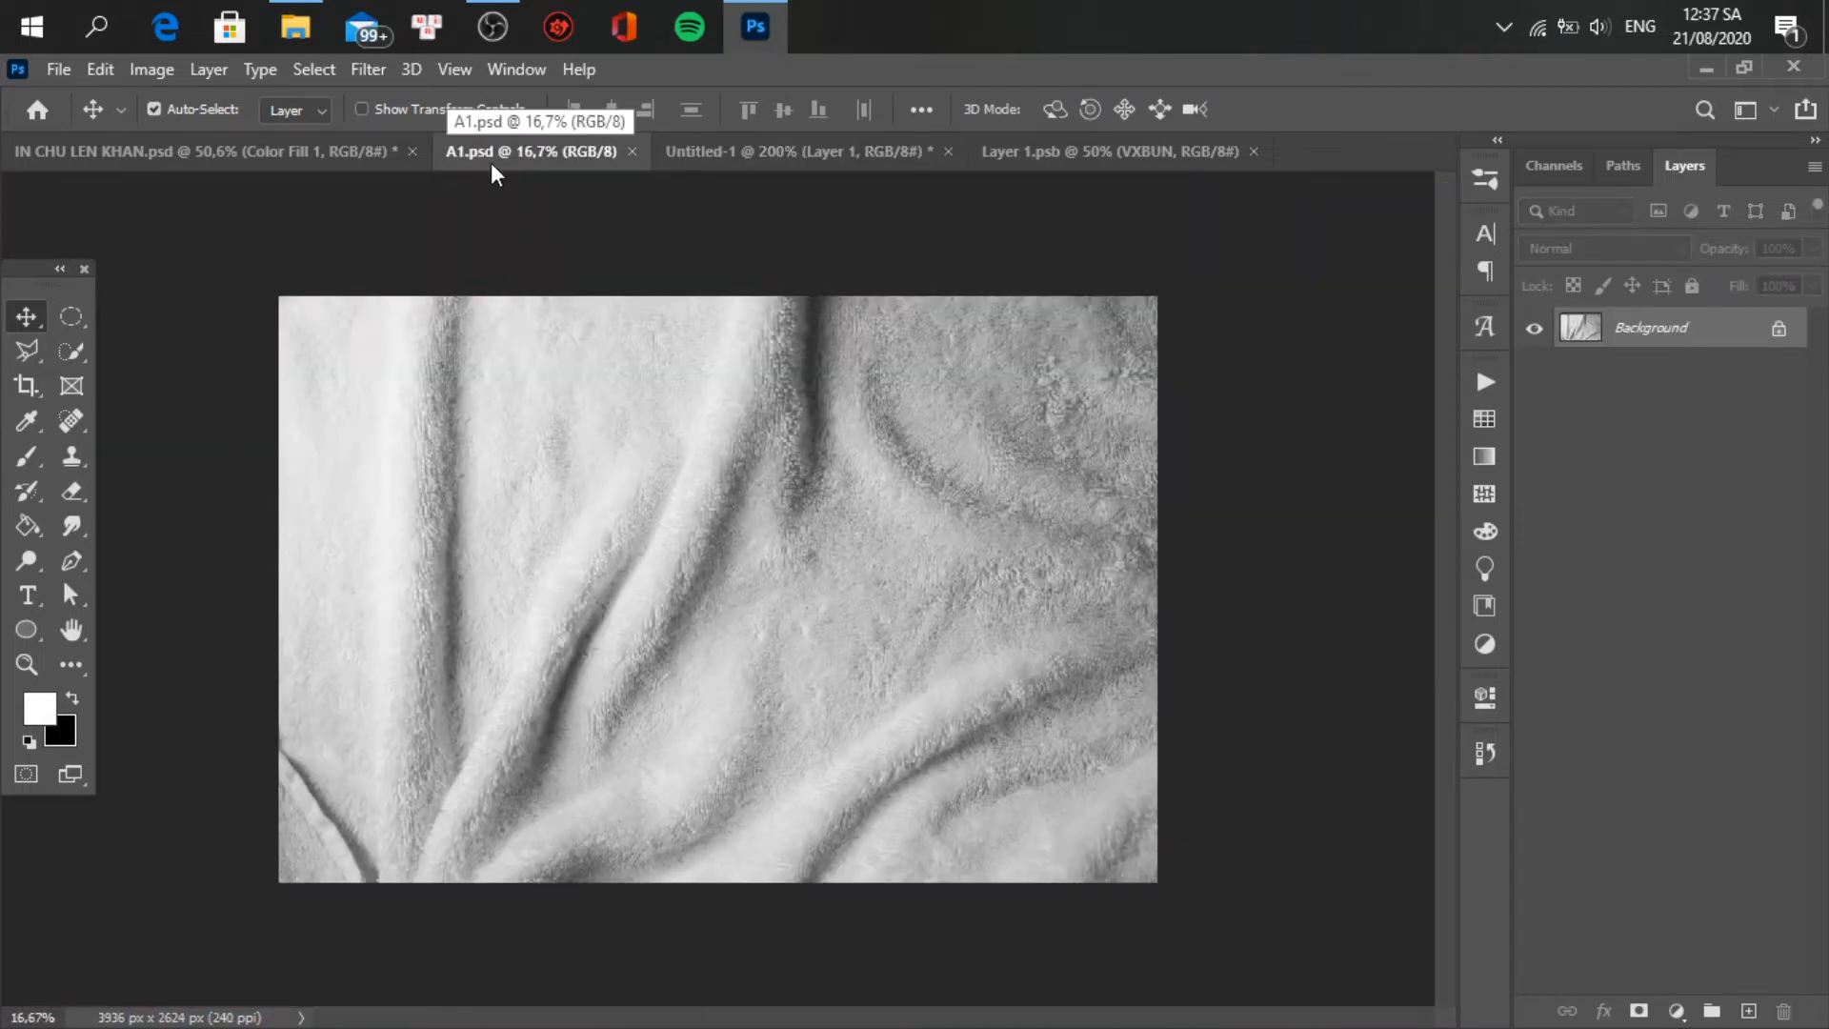
click(744, 152)
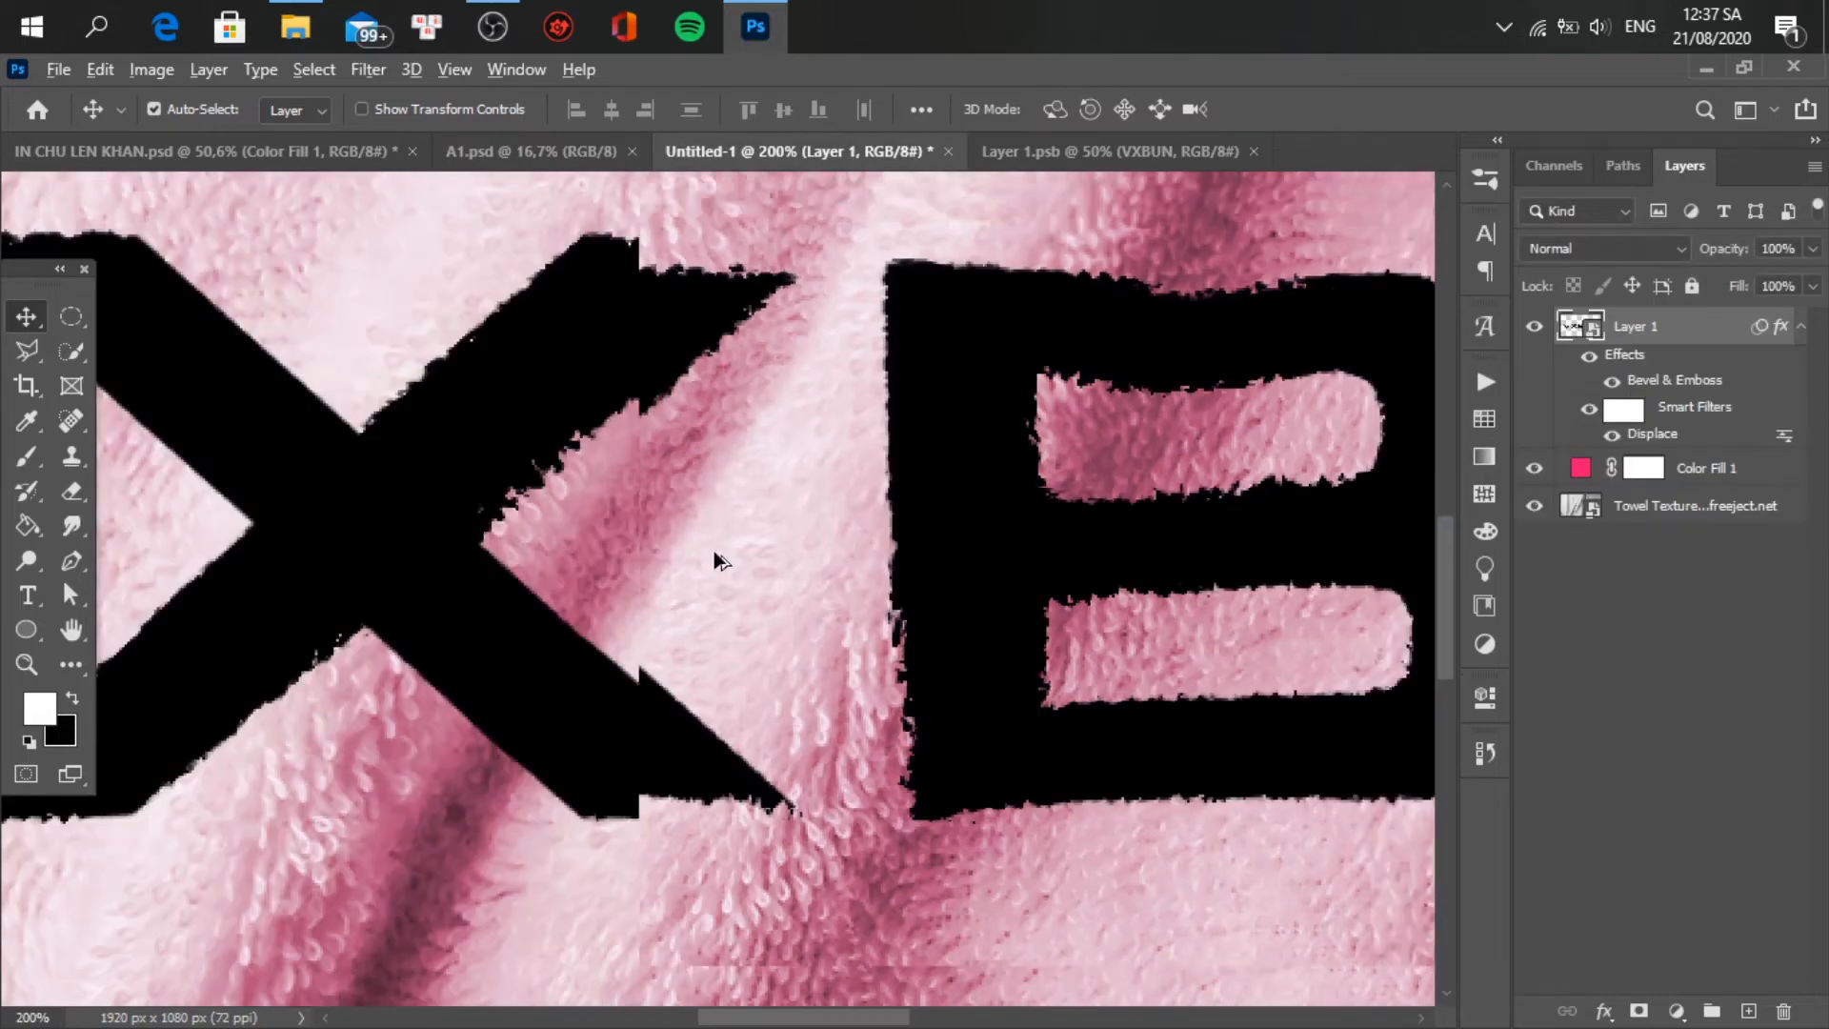
key(ctrl+0)
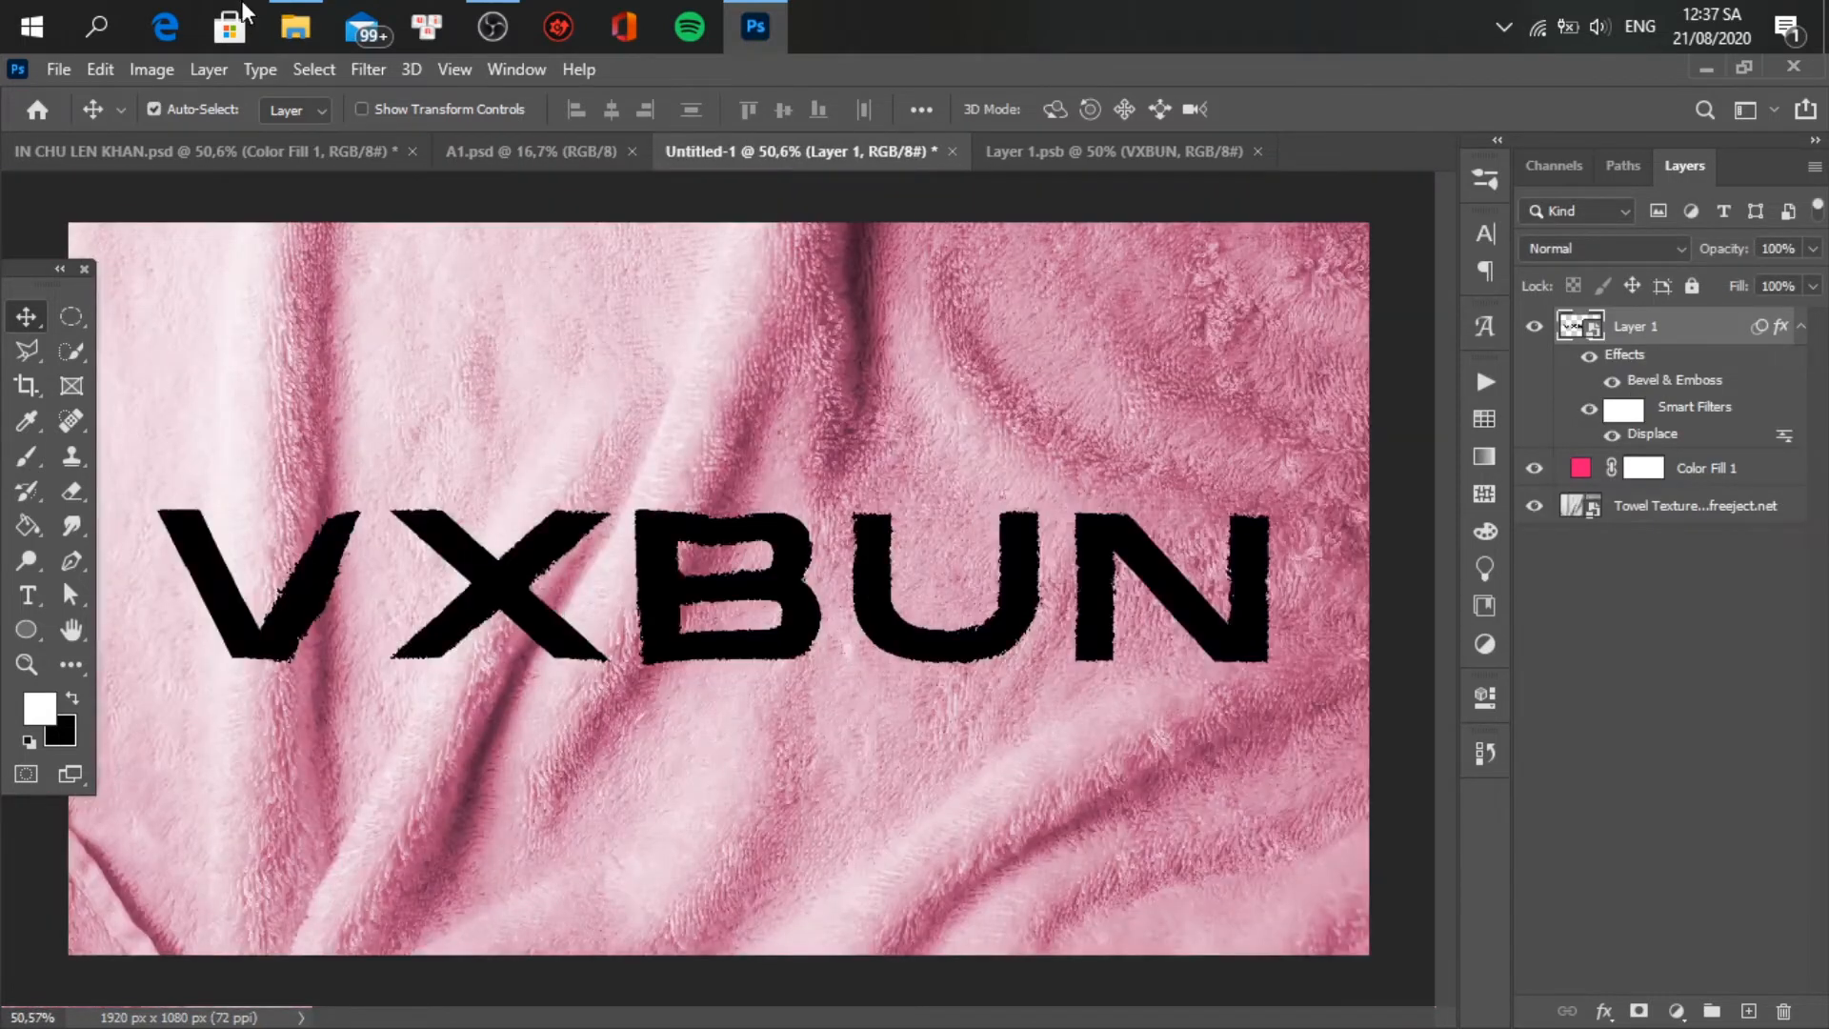
click(295, 26)
double_click(817, 524)
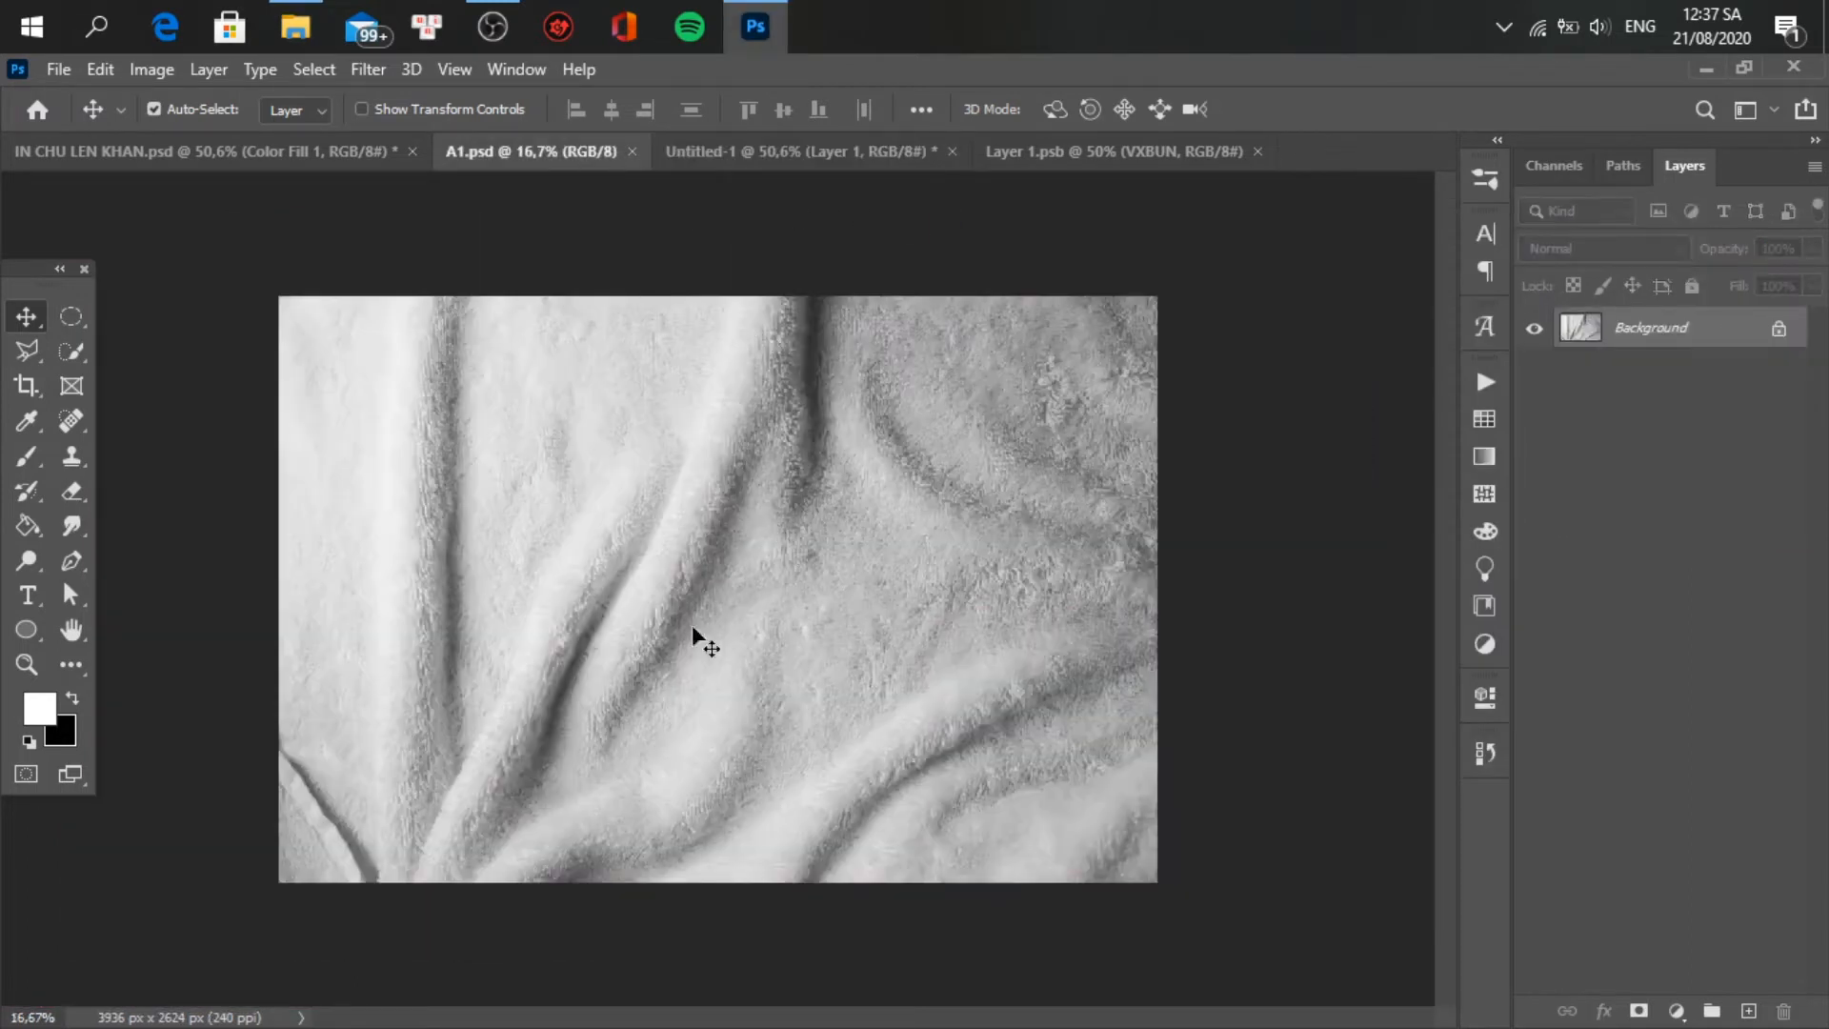
click(632, 151)
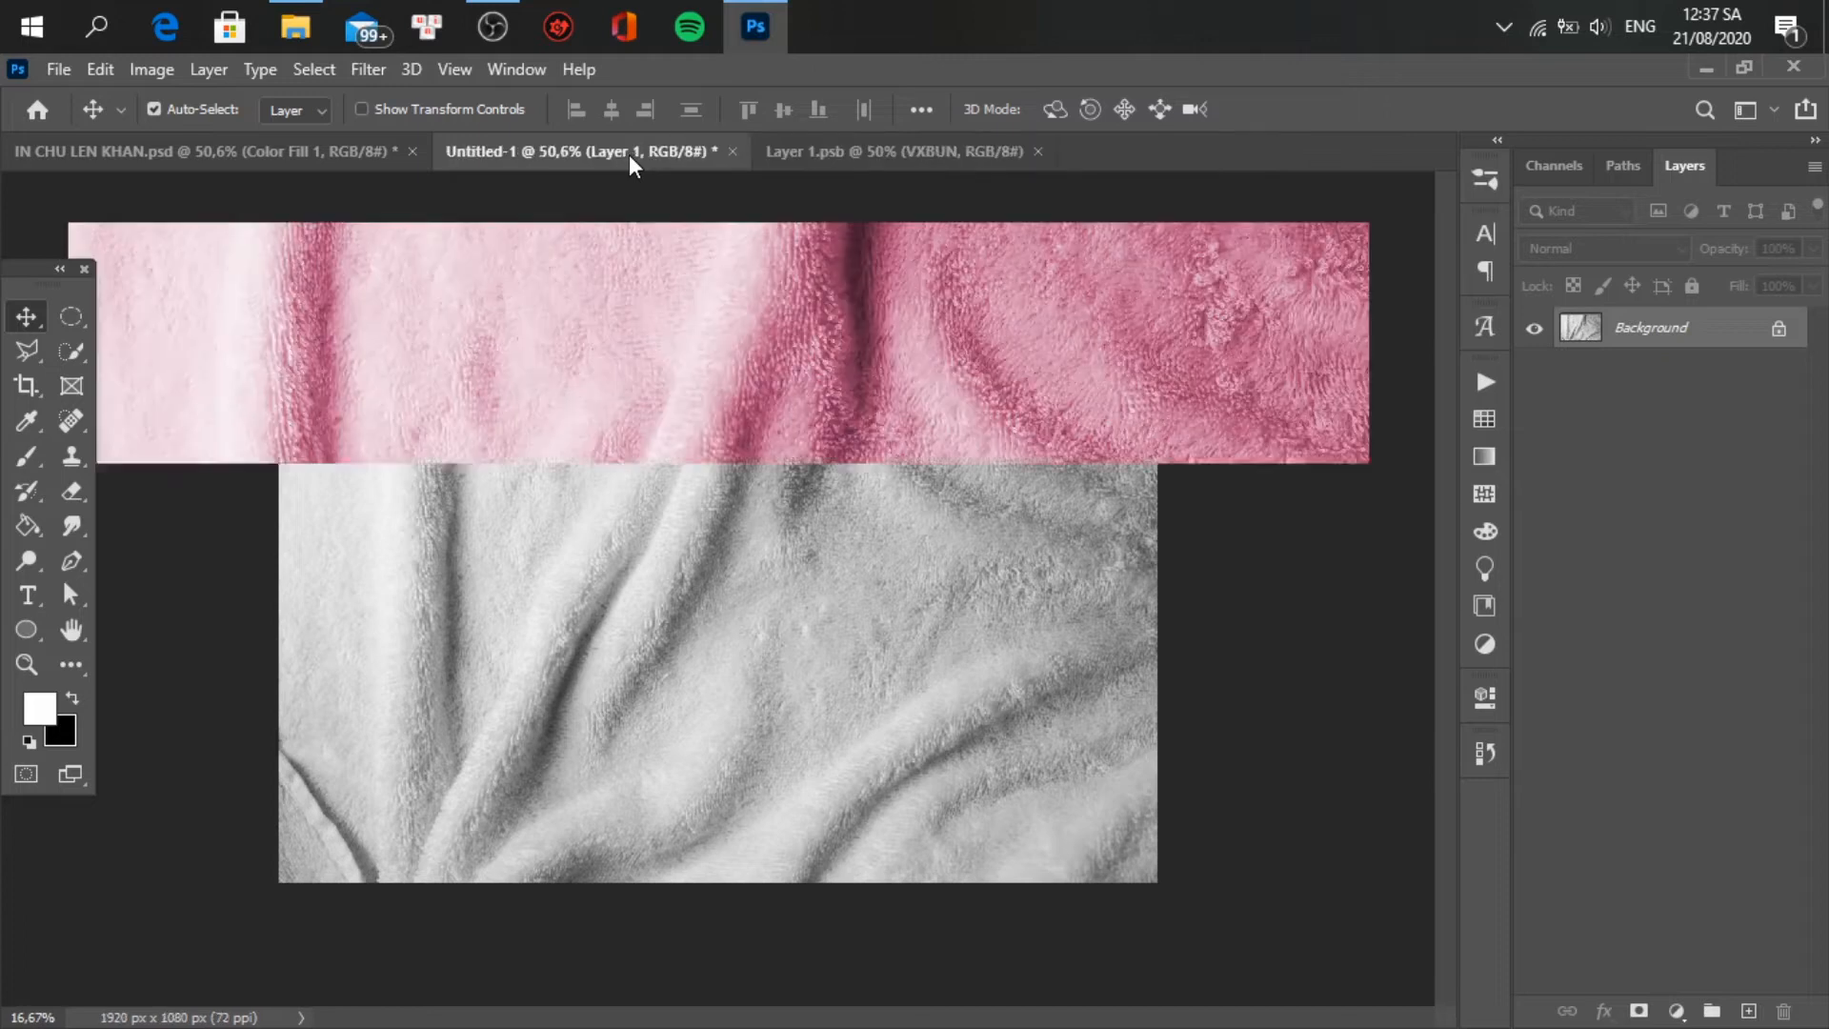
- Duplicate the towel texture layer above Layer 1 and clip the copy to the VXBUN lettering
scroll(877, 699, up, 4)
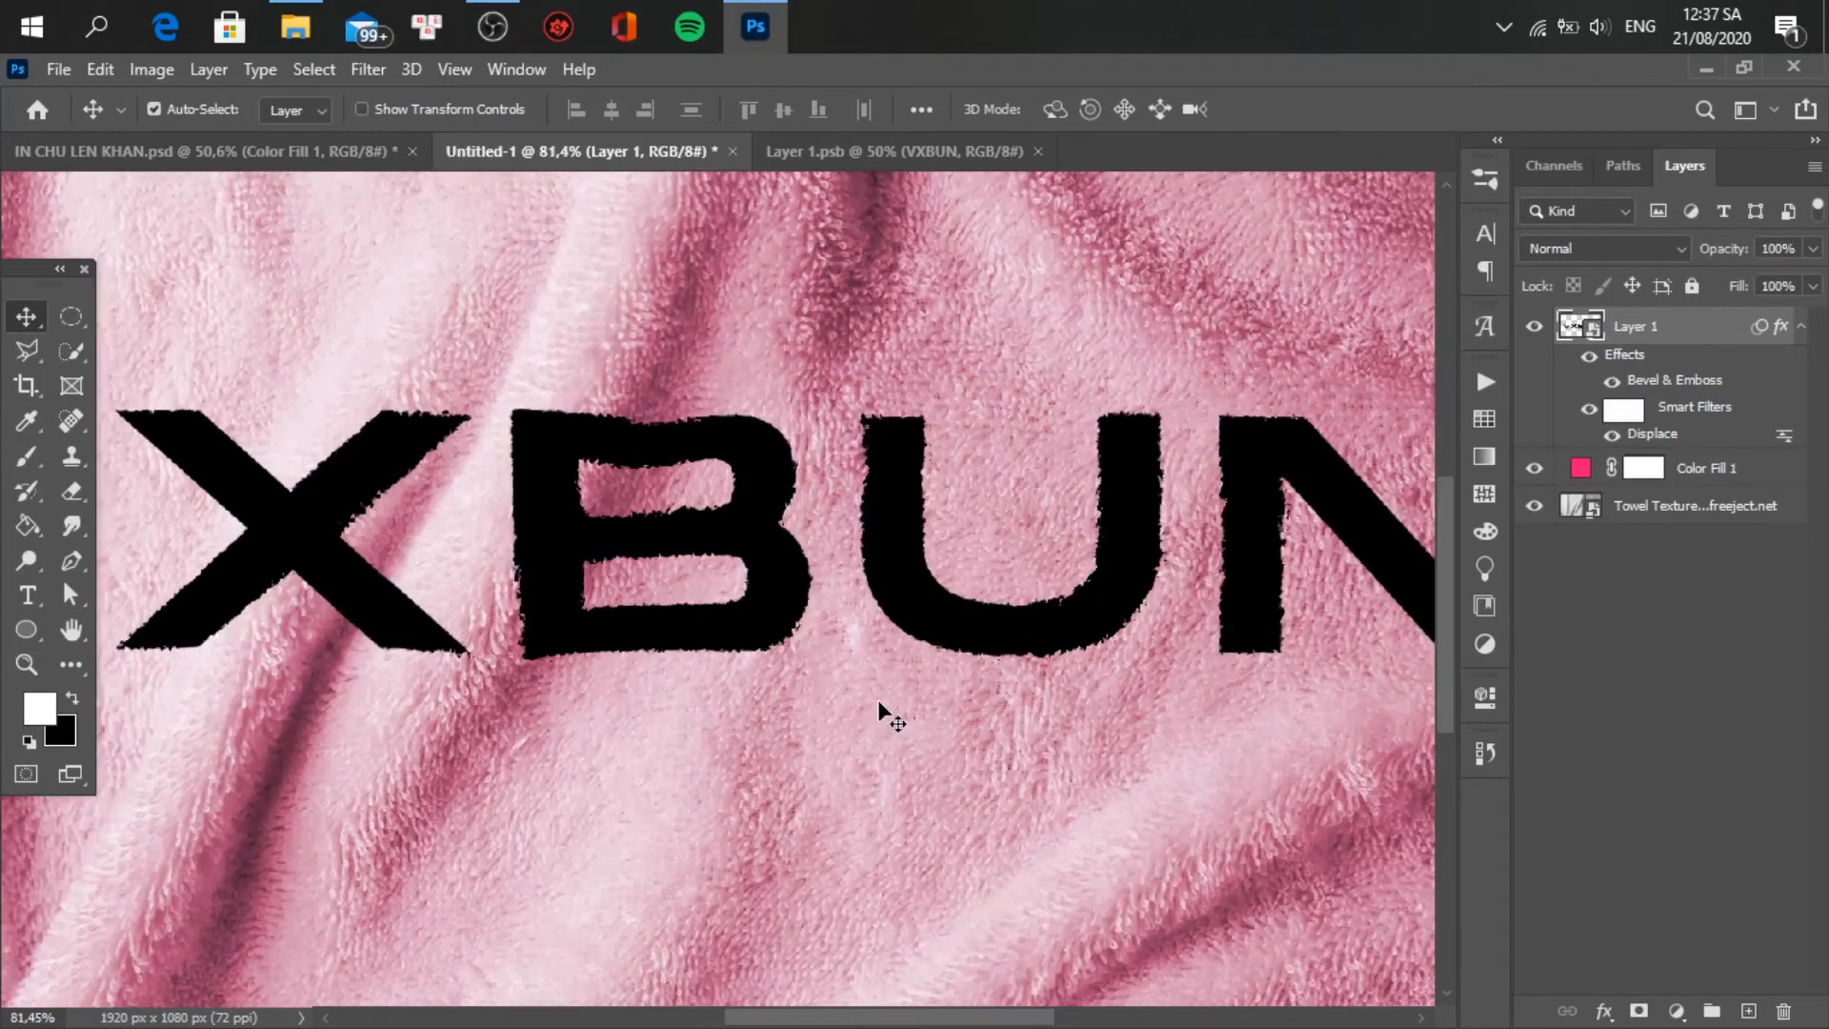
scroll(877, 701, up, 1)
drag(1028, 600, 1252, 646)
drag(975, 713, 1134, 728)
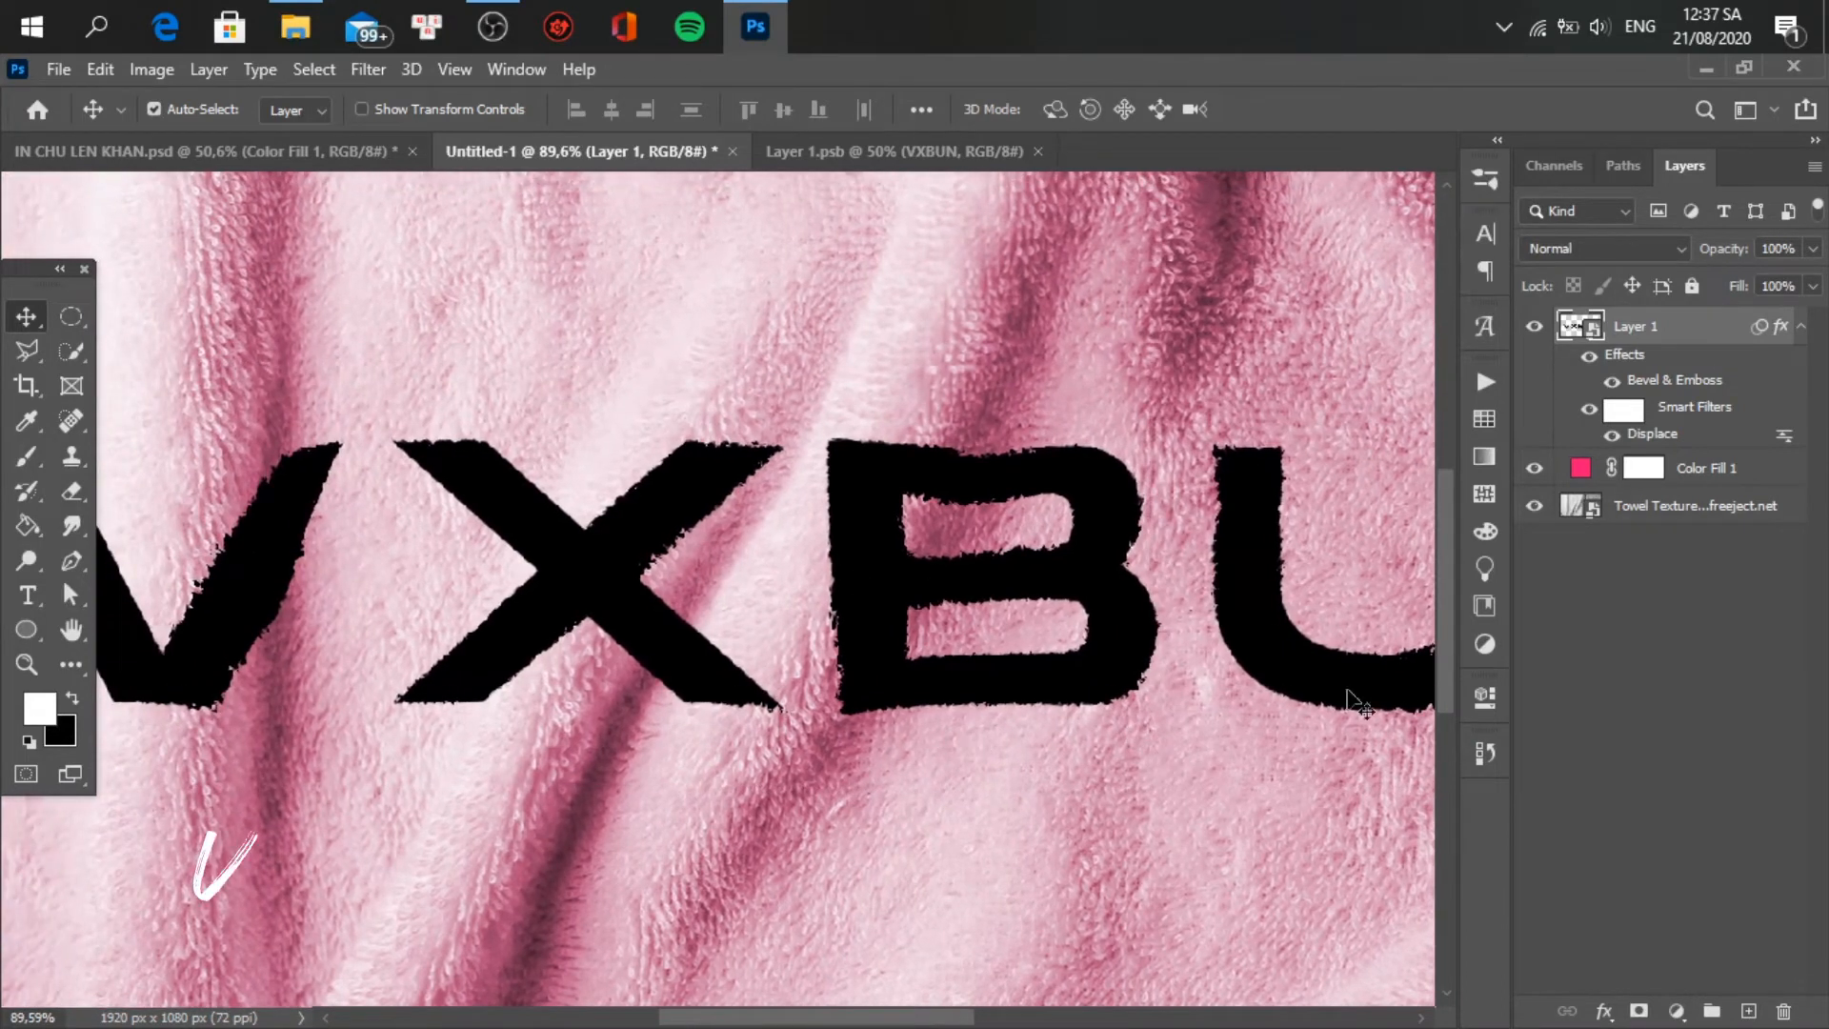
drag(1682, 514, 1673, 324)
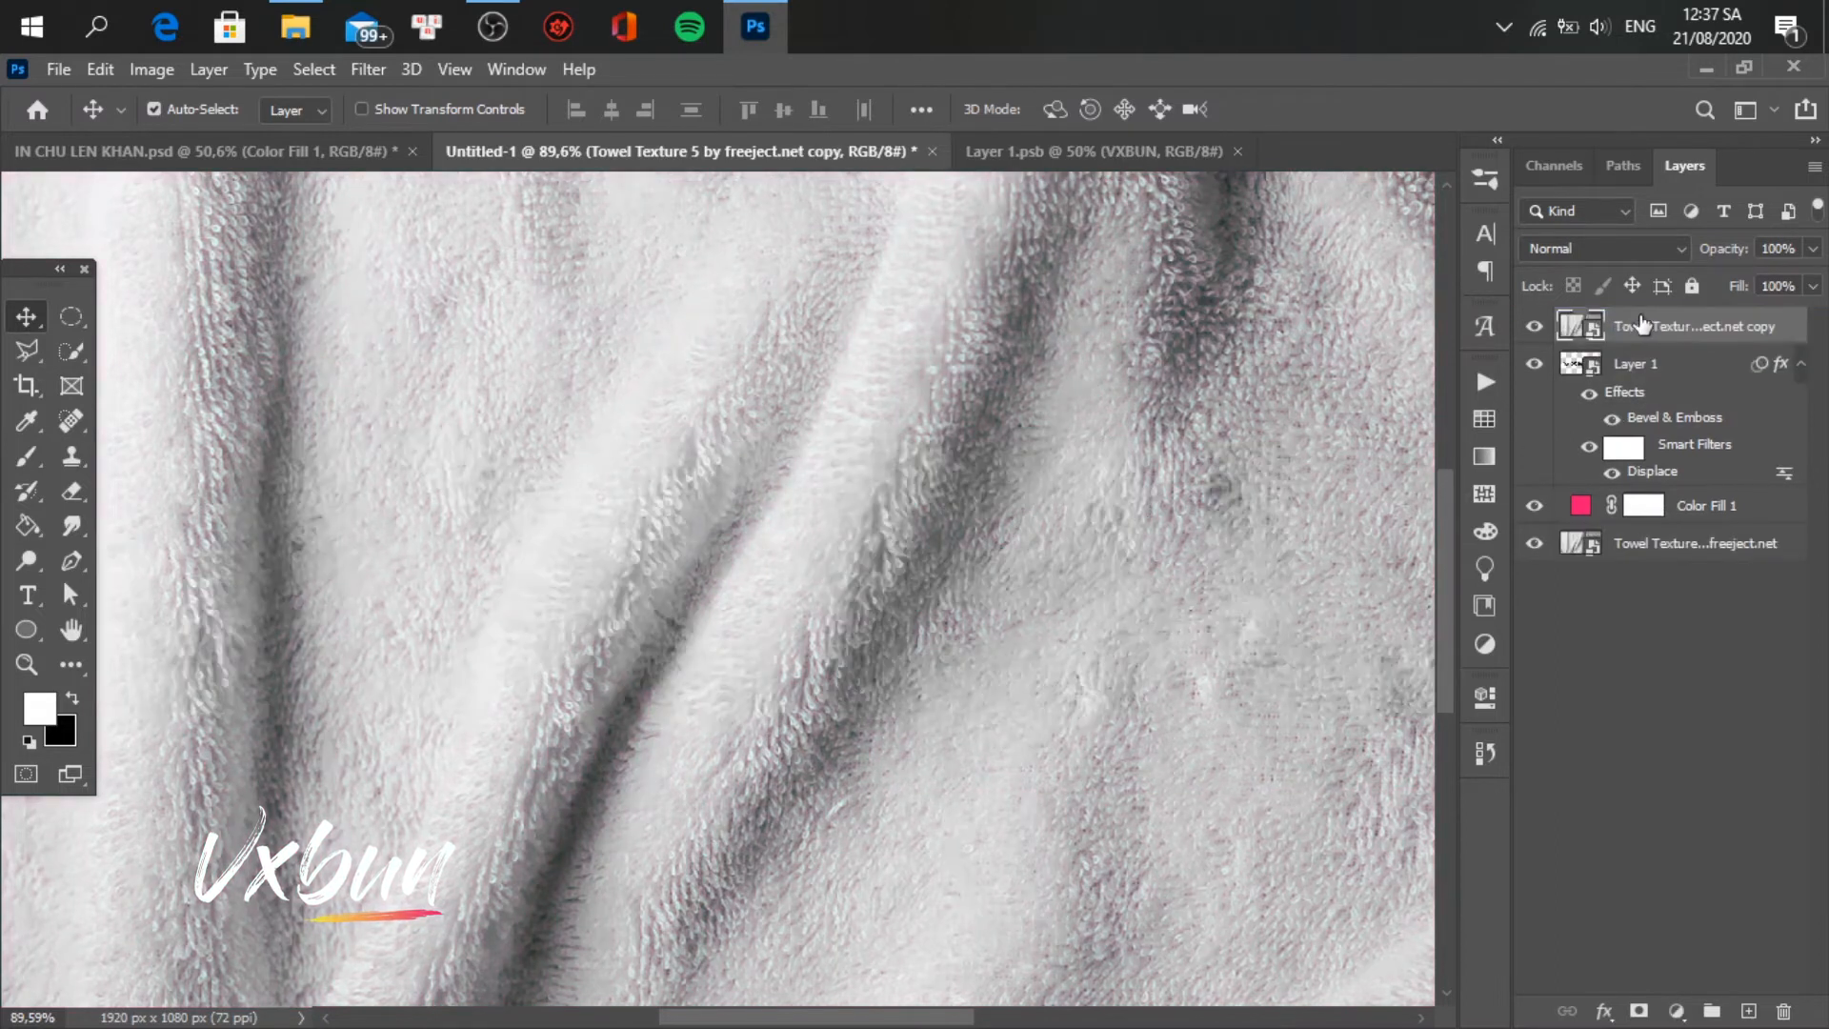
right_click(1786, 329)
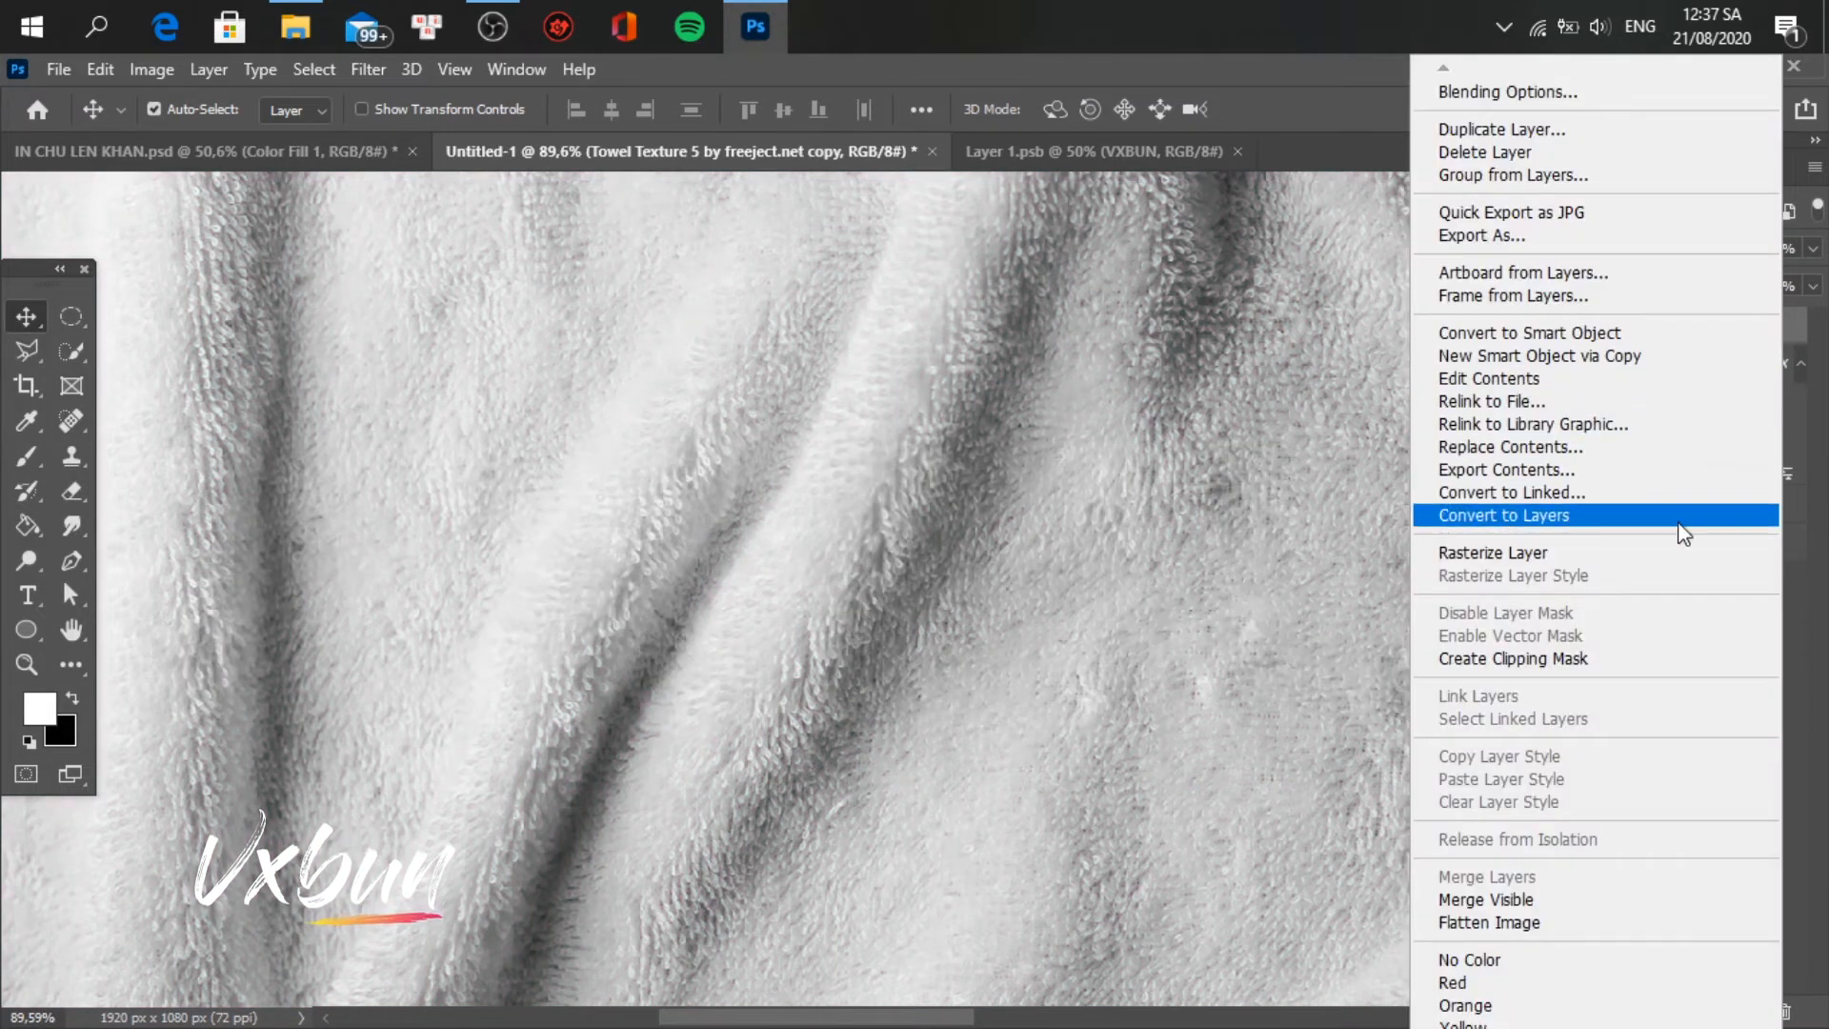
click(1635, 652)
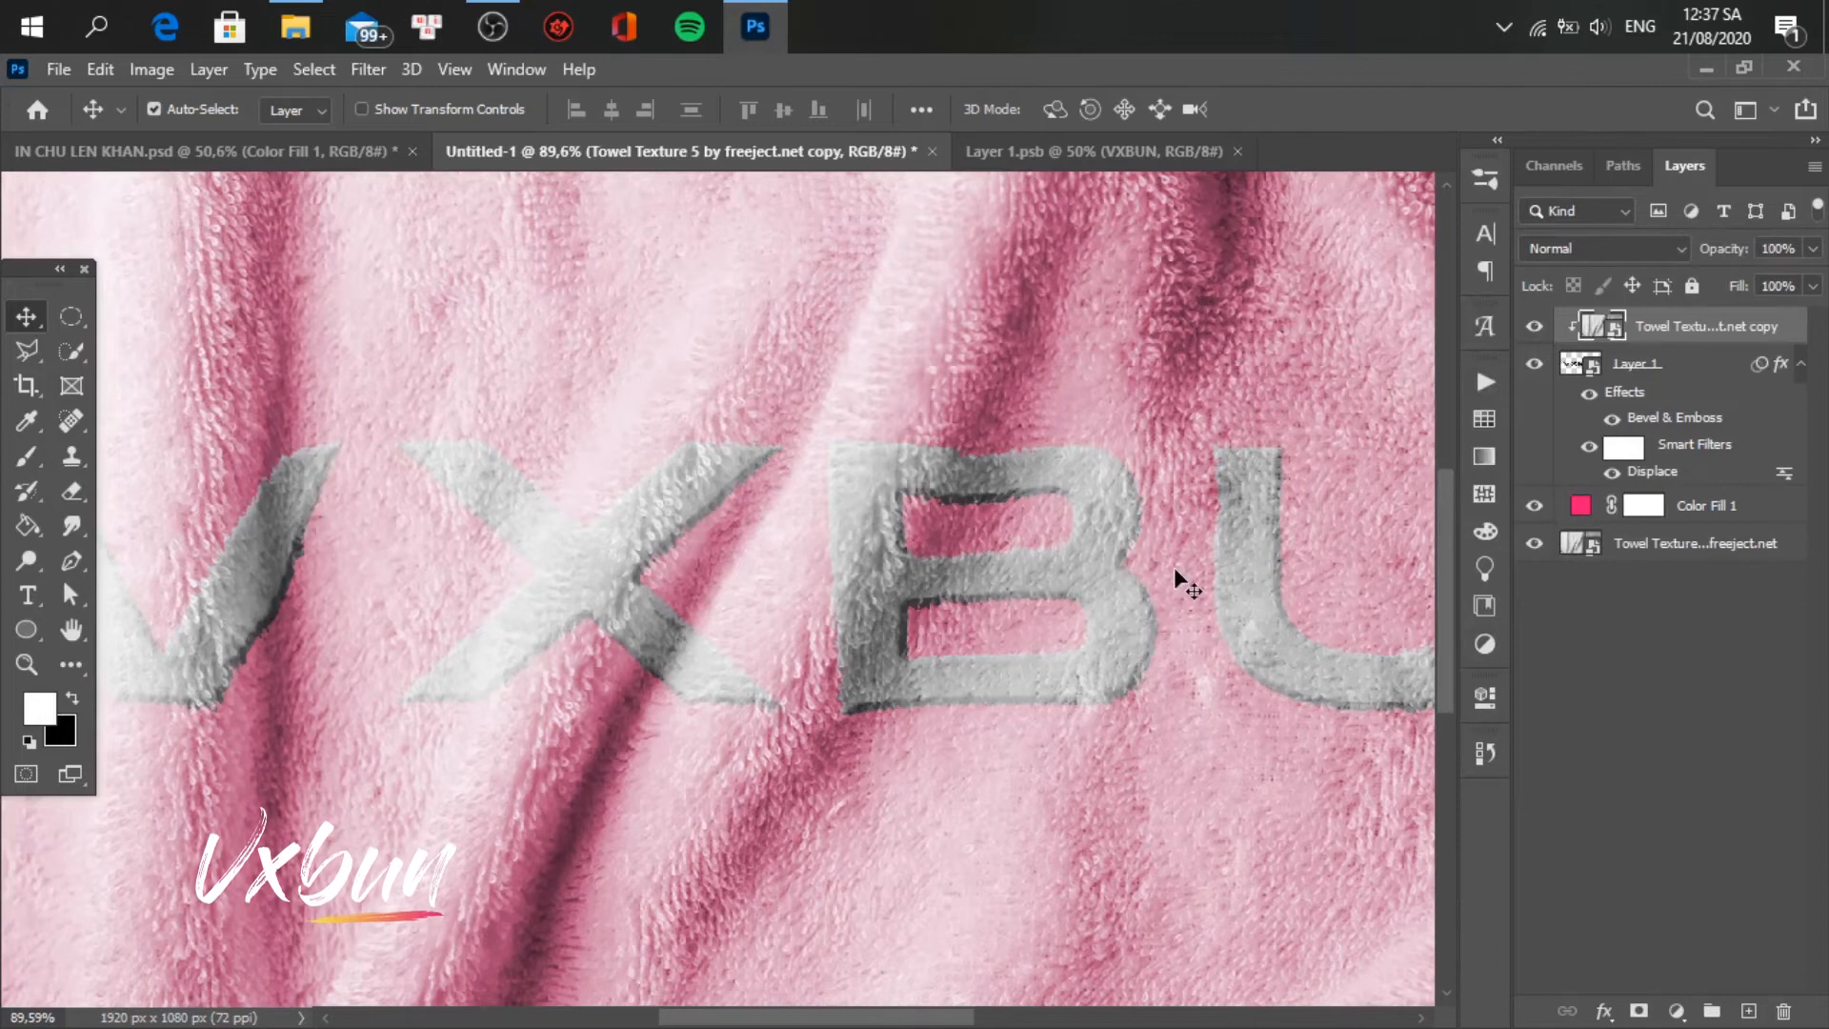
- Duplicate Color Fill 1 above the towel texture copy, clip it to the lettering and set its blend mode to Soft Light
scroll(1173, 567, down, 3)
scroll(981, 617, down, 3)
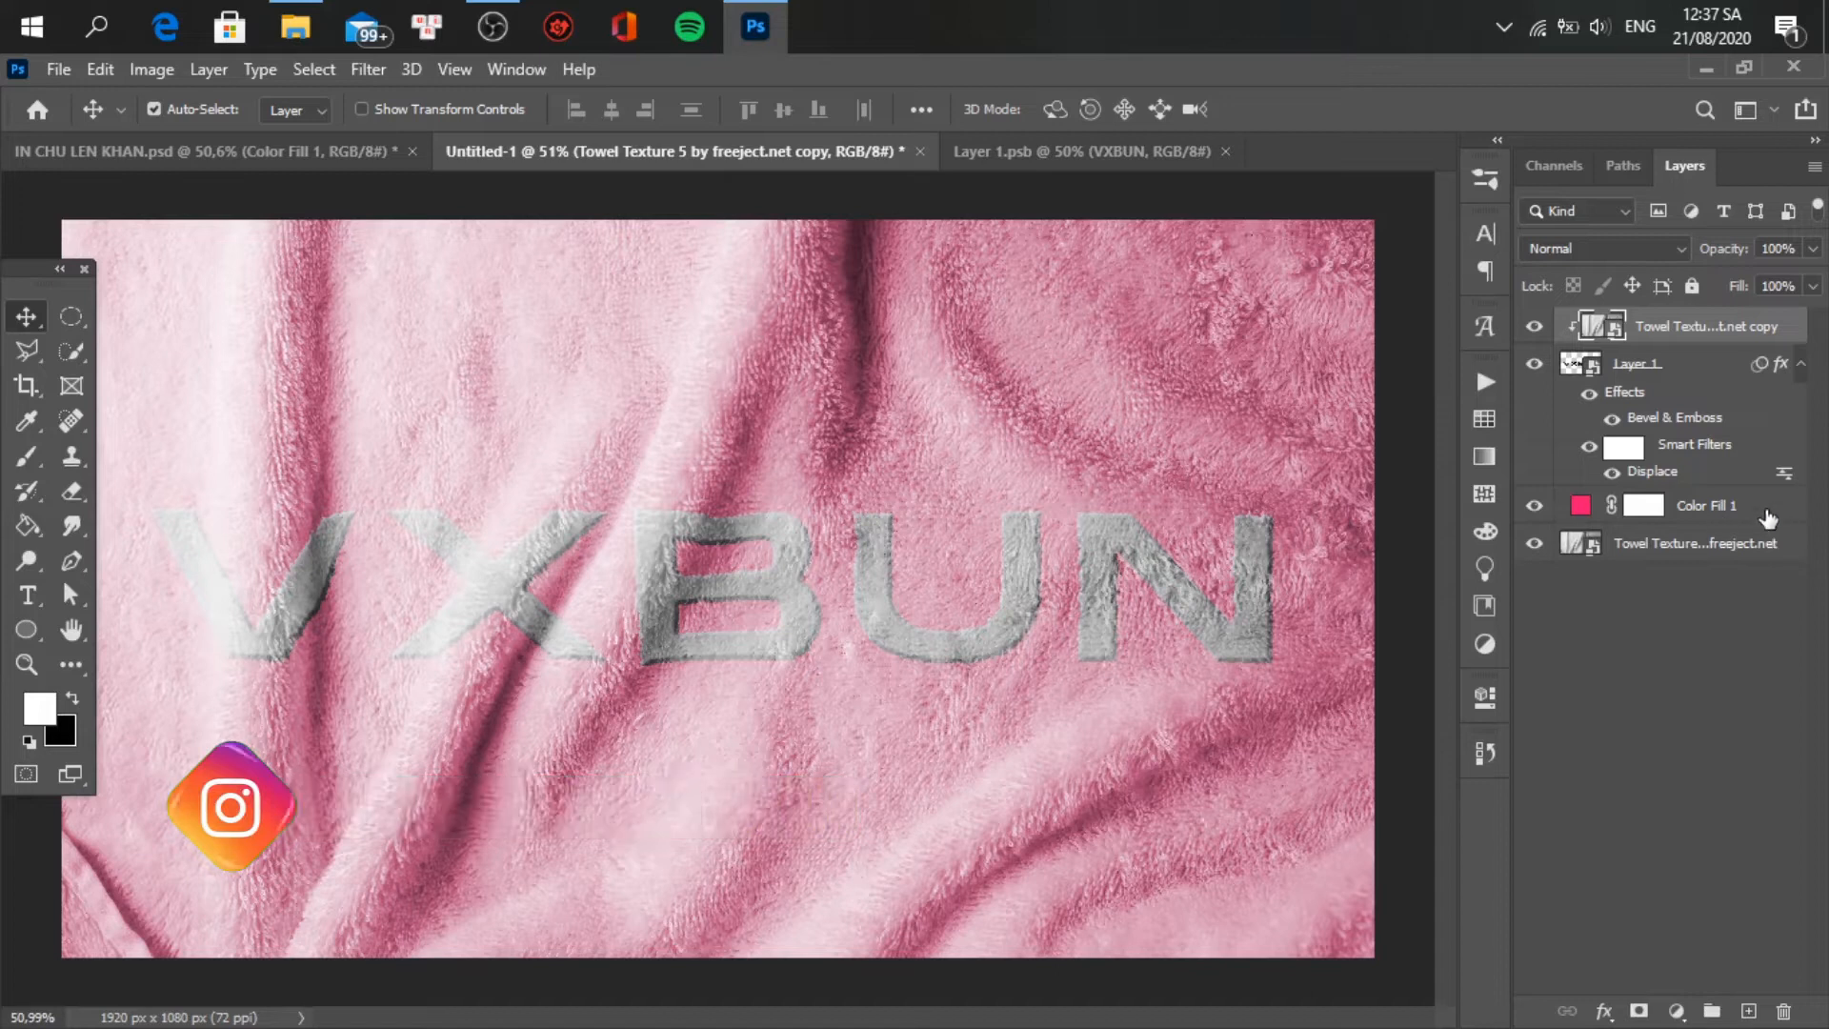
drag(1766, 518, 1783, 324)
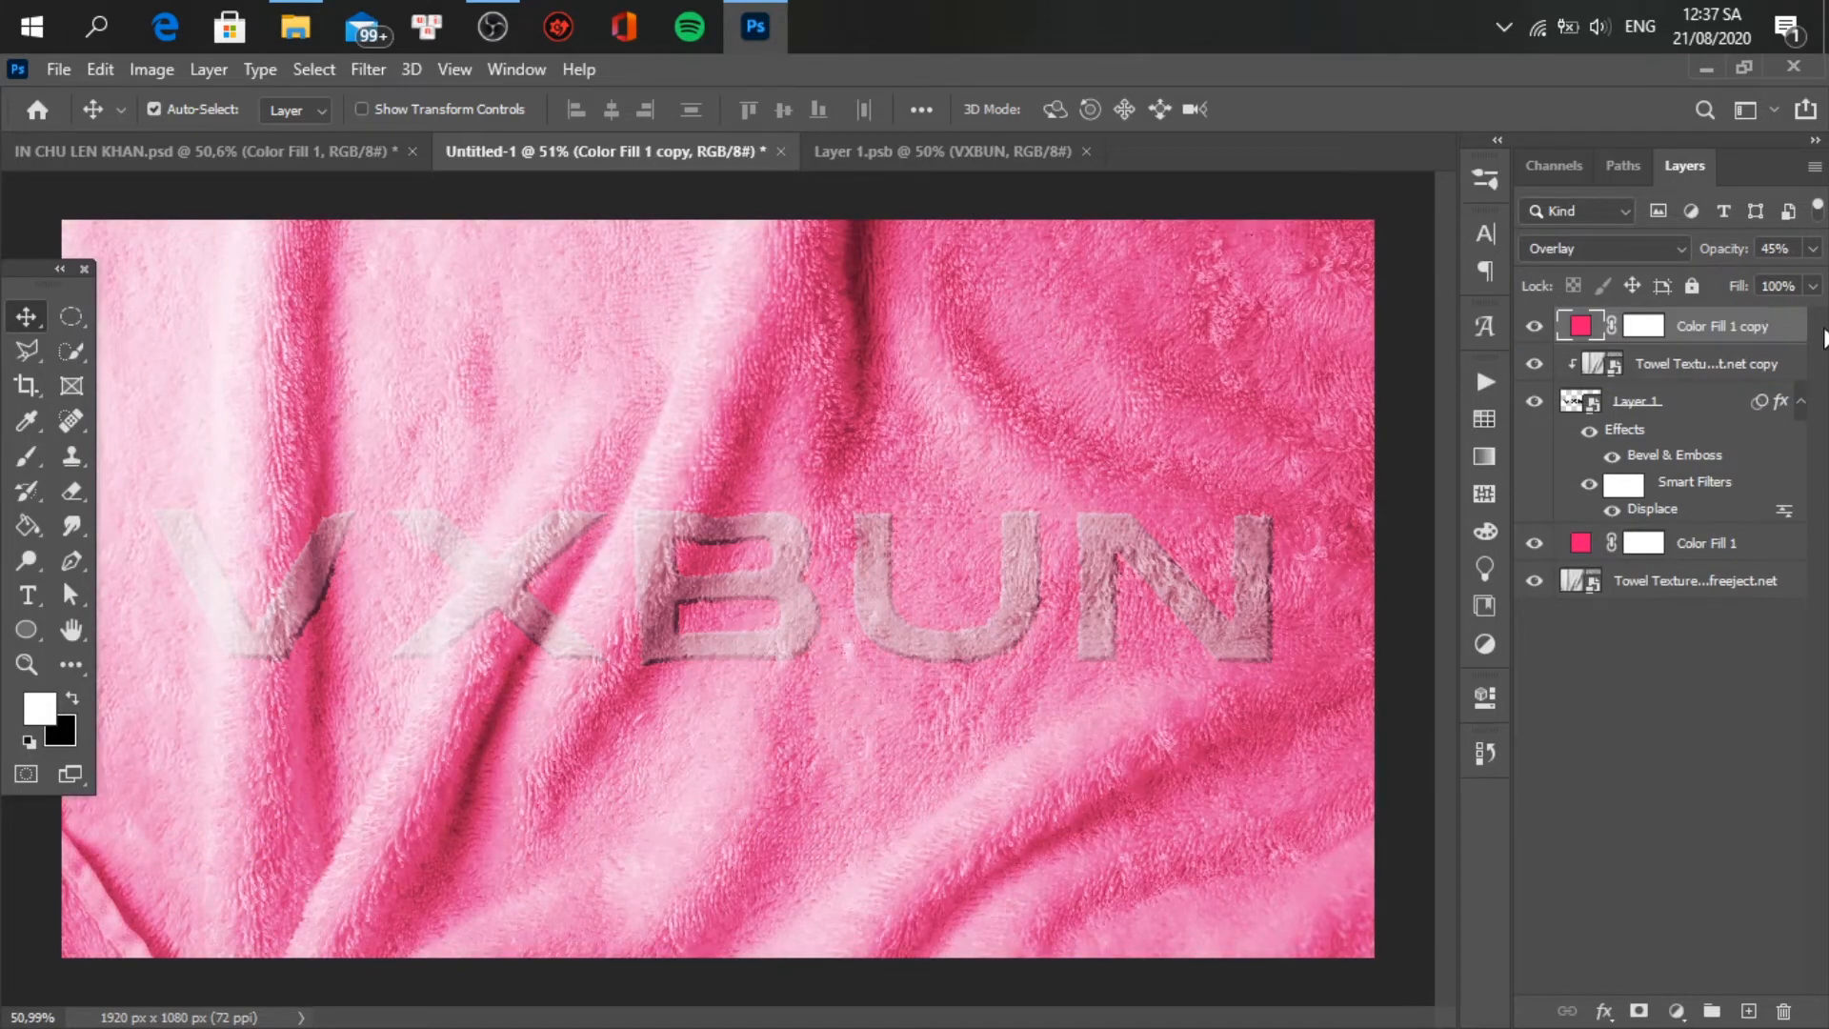
right_click(1780, 326)
click(1635, 566)
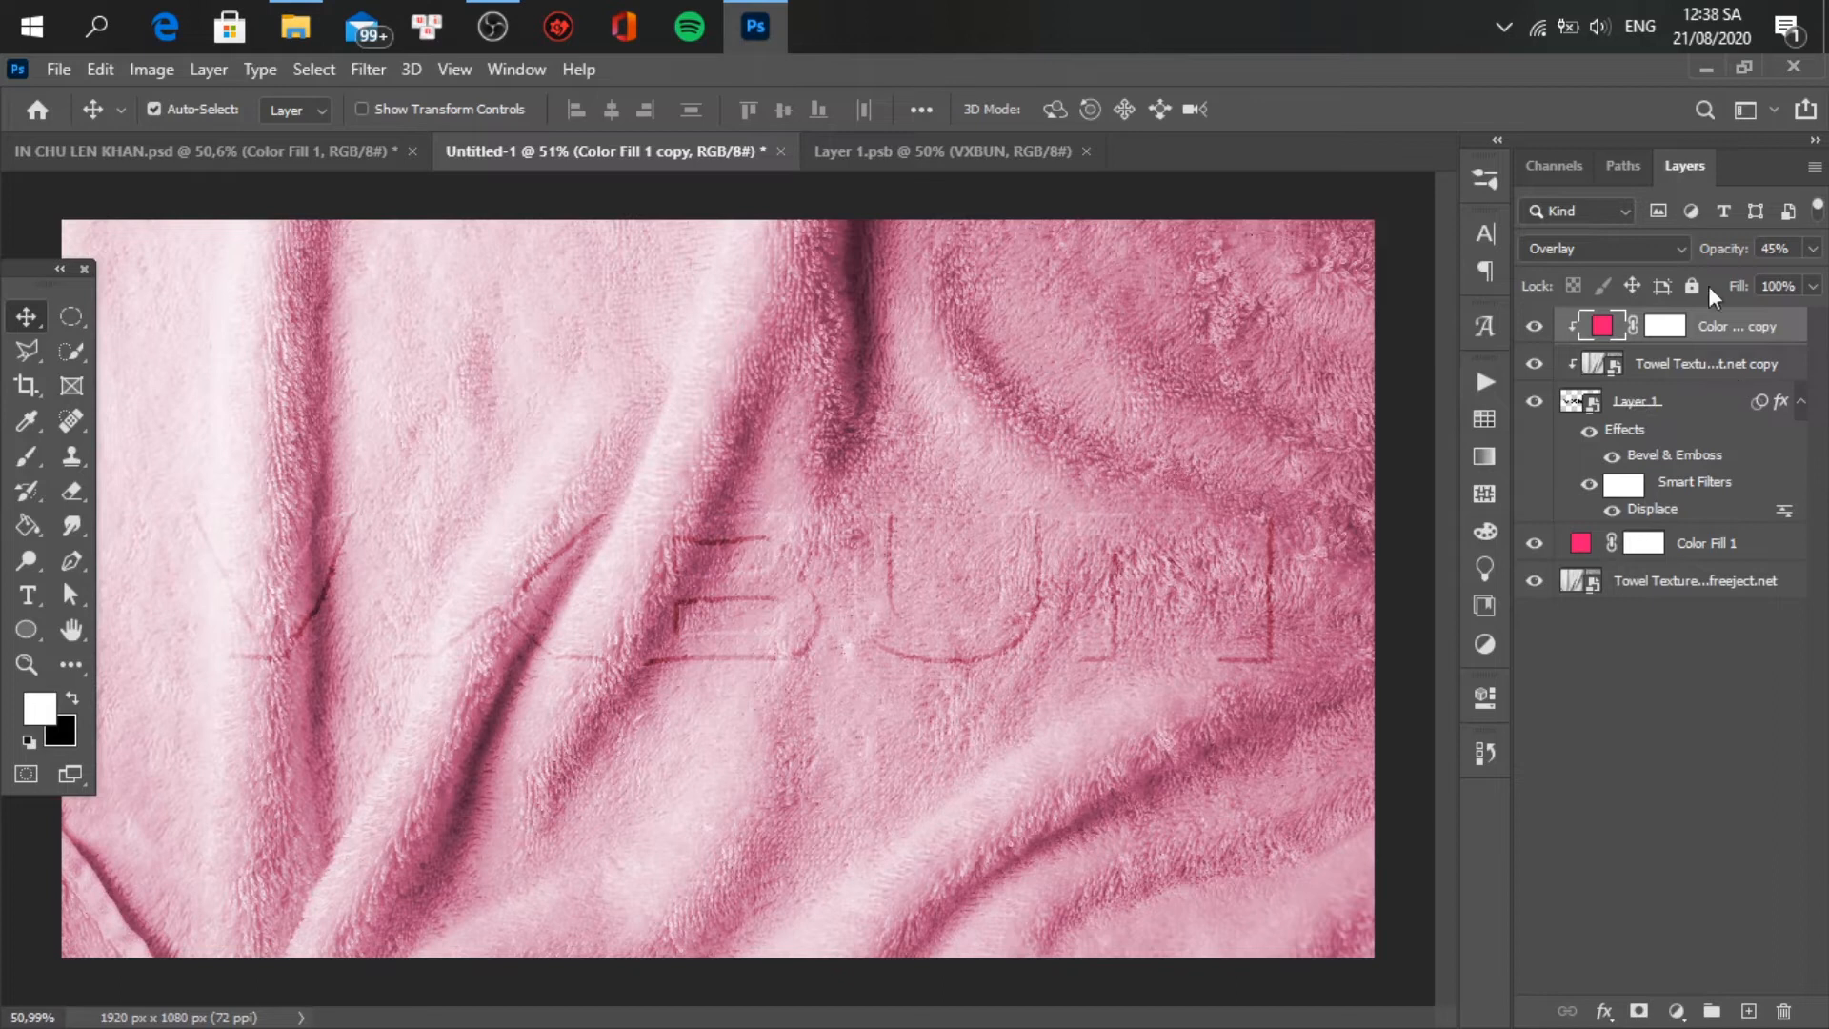
click(1665, 250)
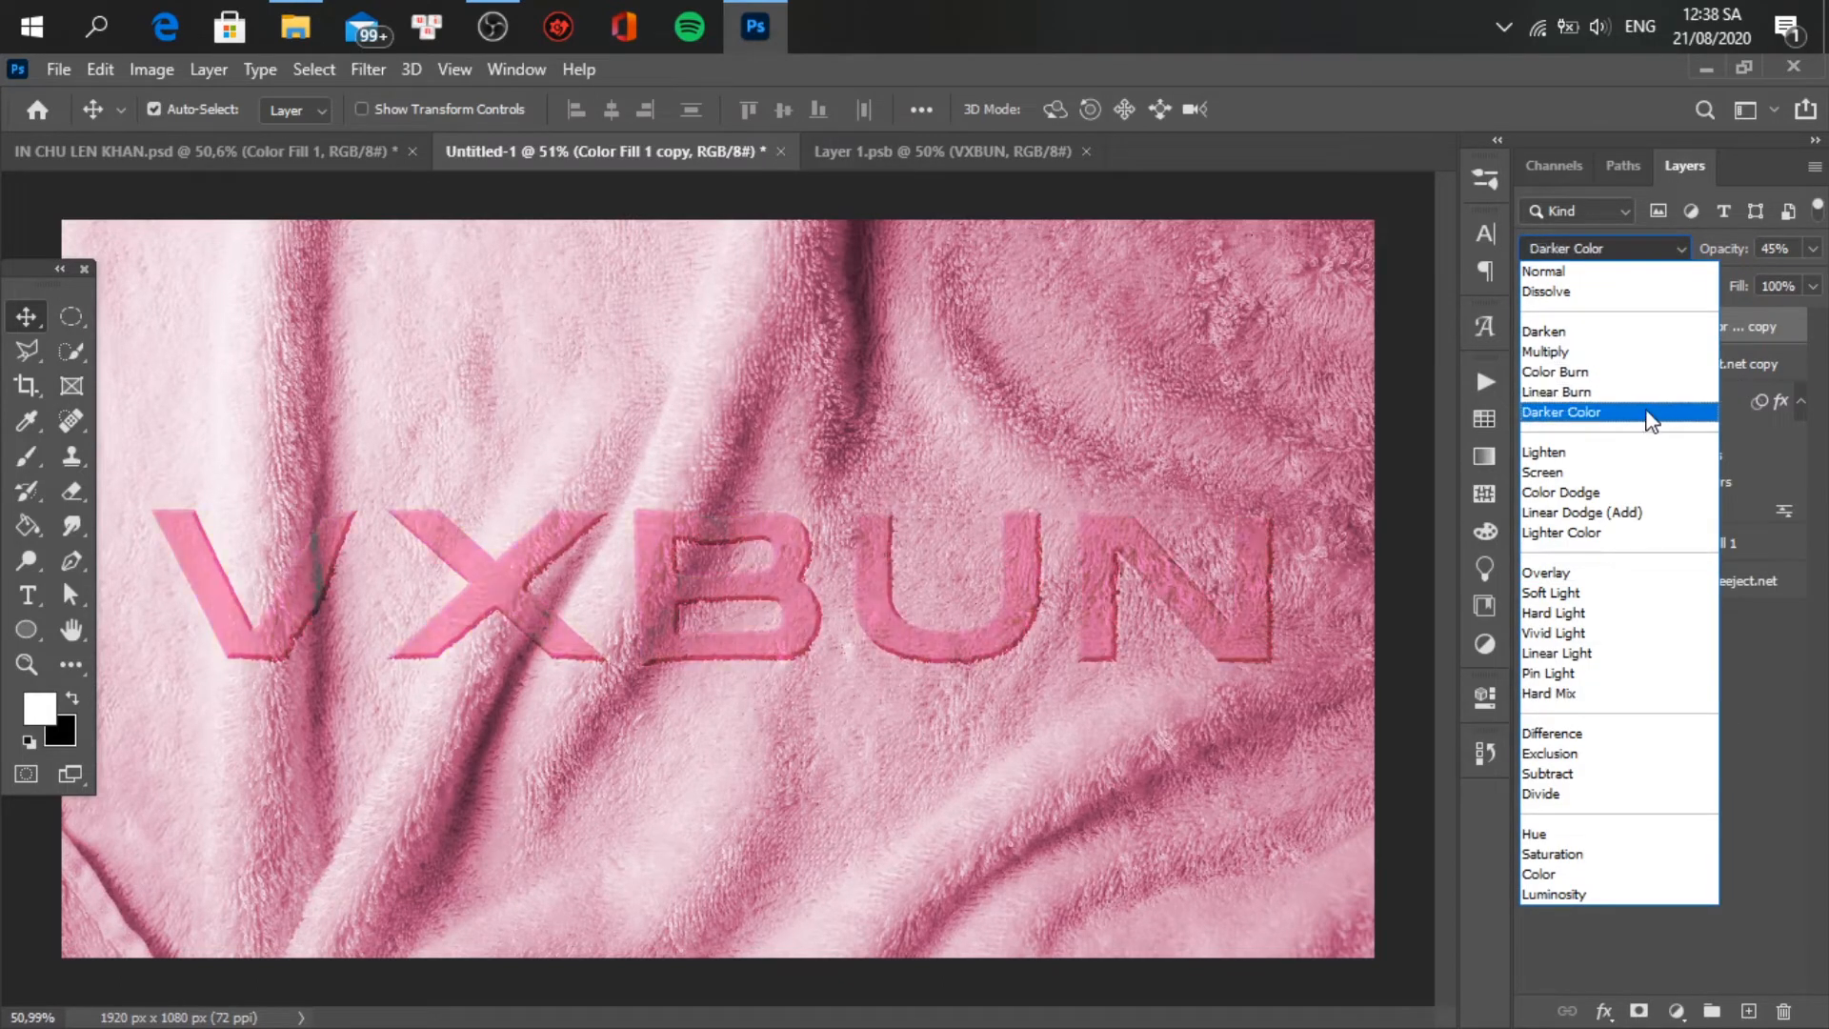
click(1605, 595)
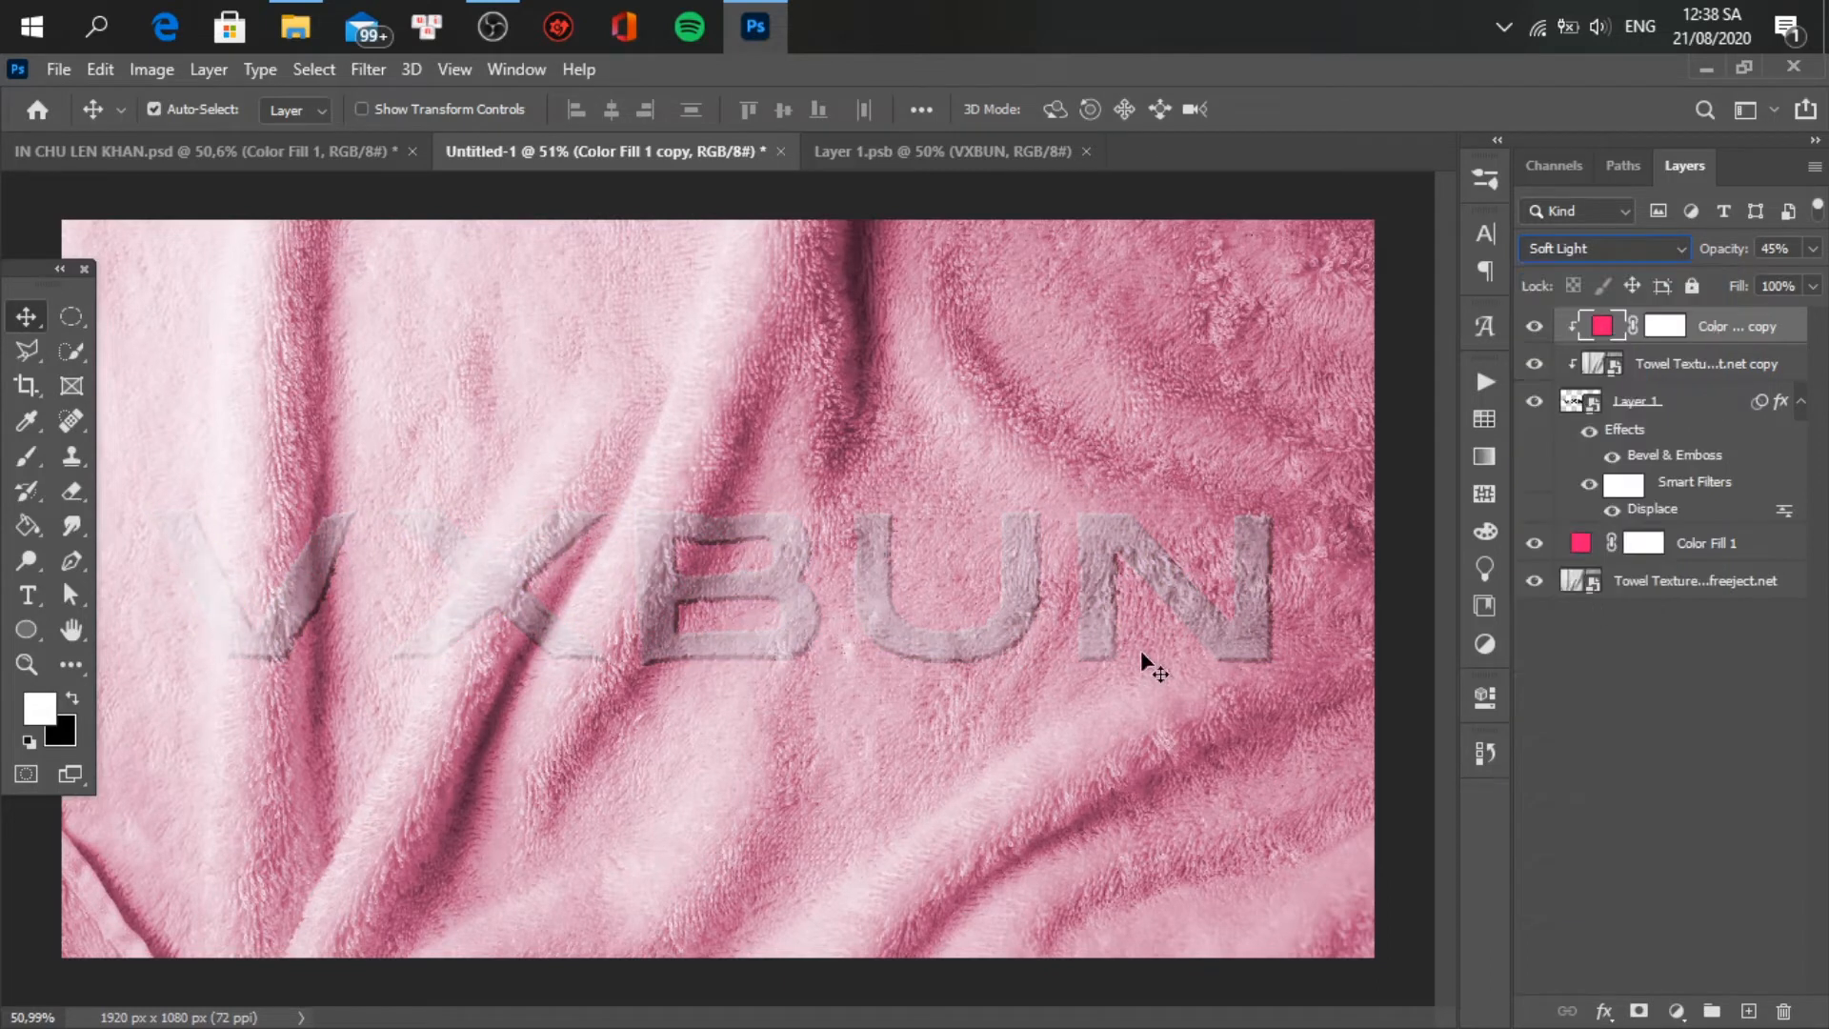
- Recolour the clipped Color Fill 1 copy to e62685, matching Color Fill 2 in IN CHU LEN KHAN.psd, and raise its opacity to 100%
click(205, 151)
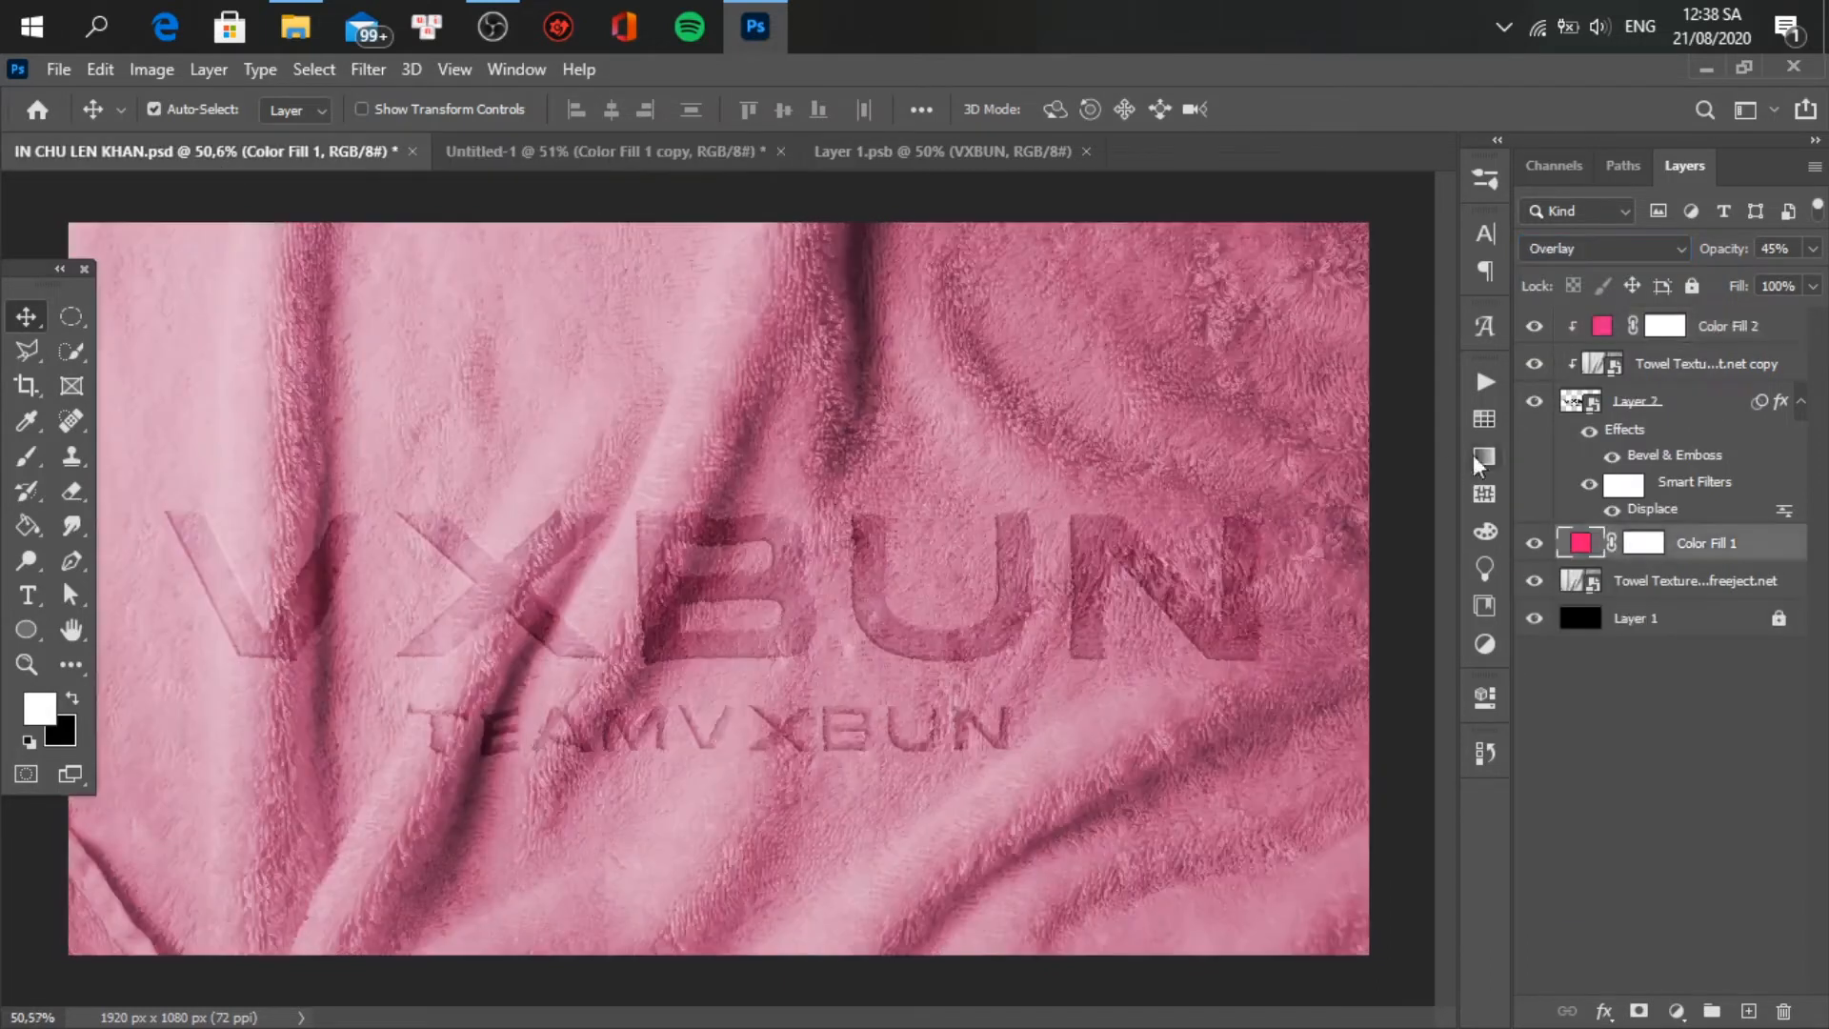
click(1604, 332)
double_click(1603, 326)
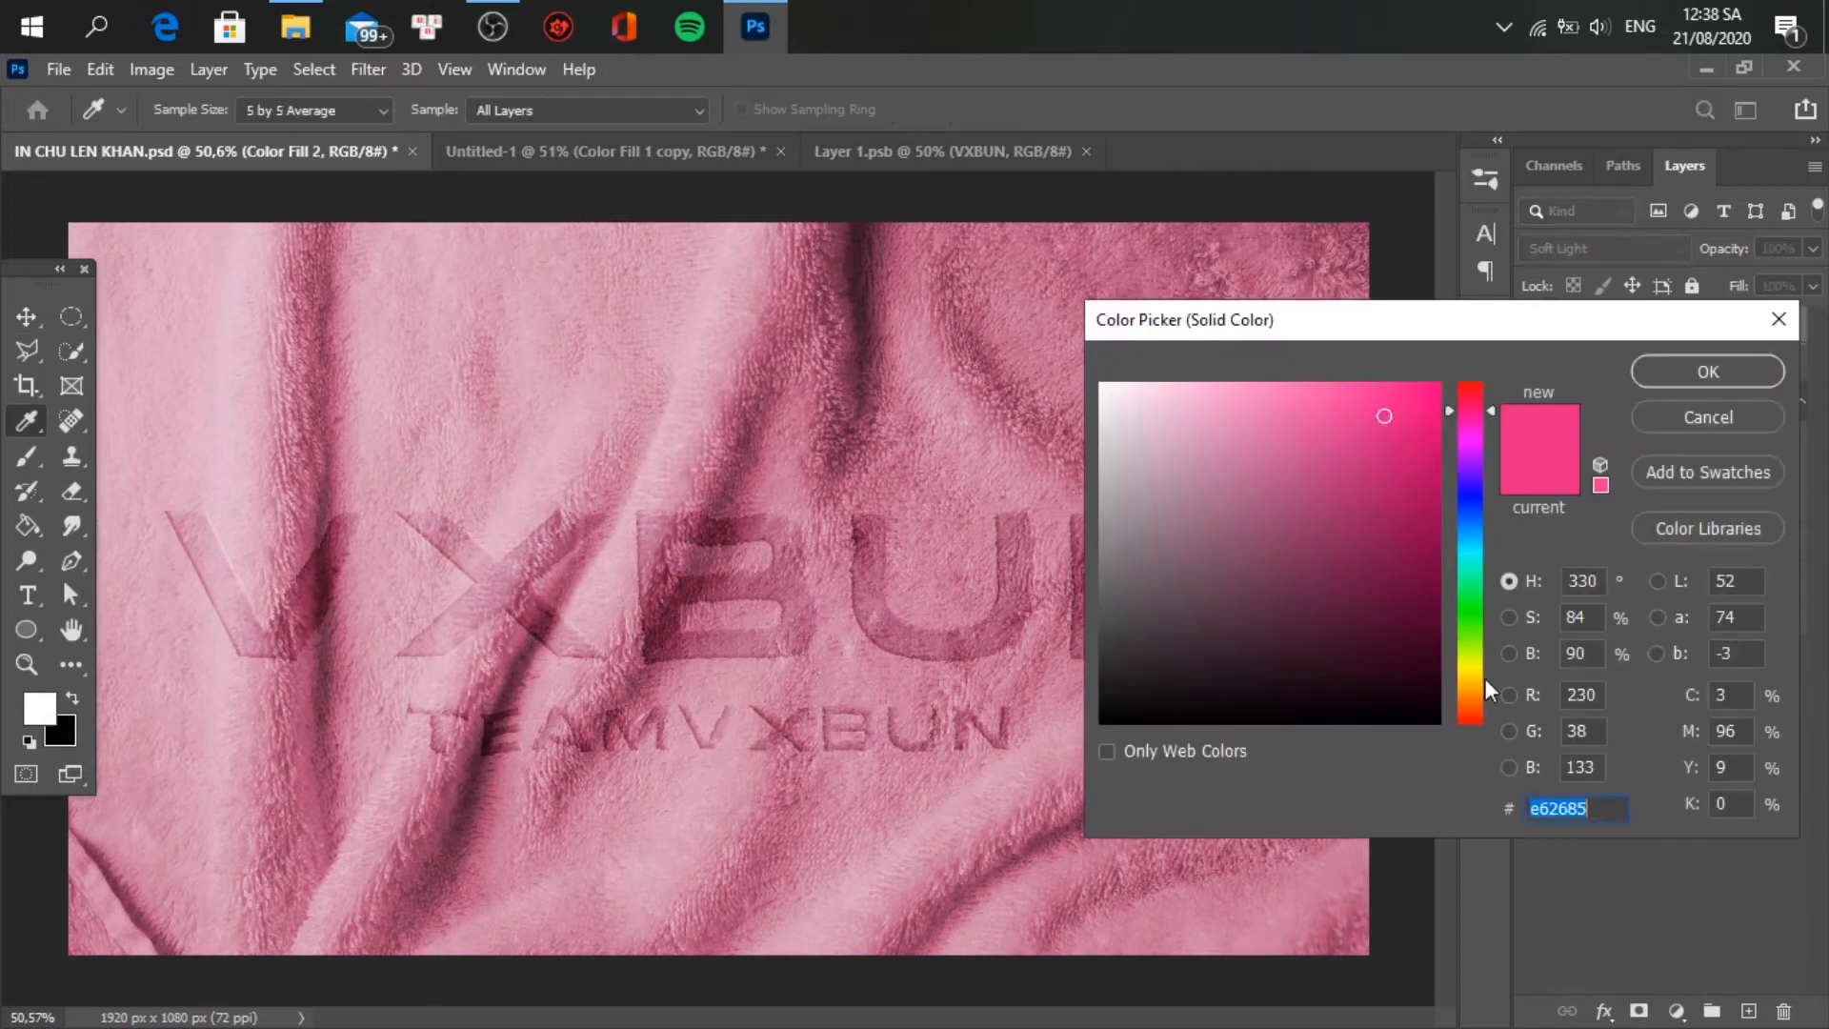
click(1705, 371)
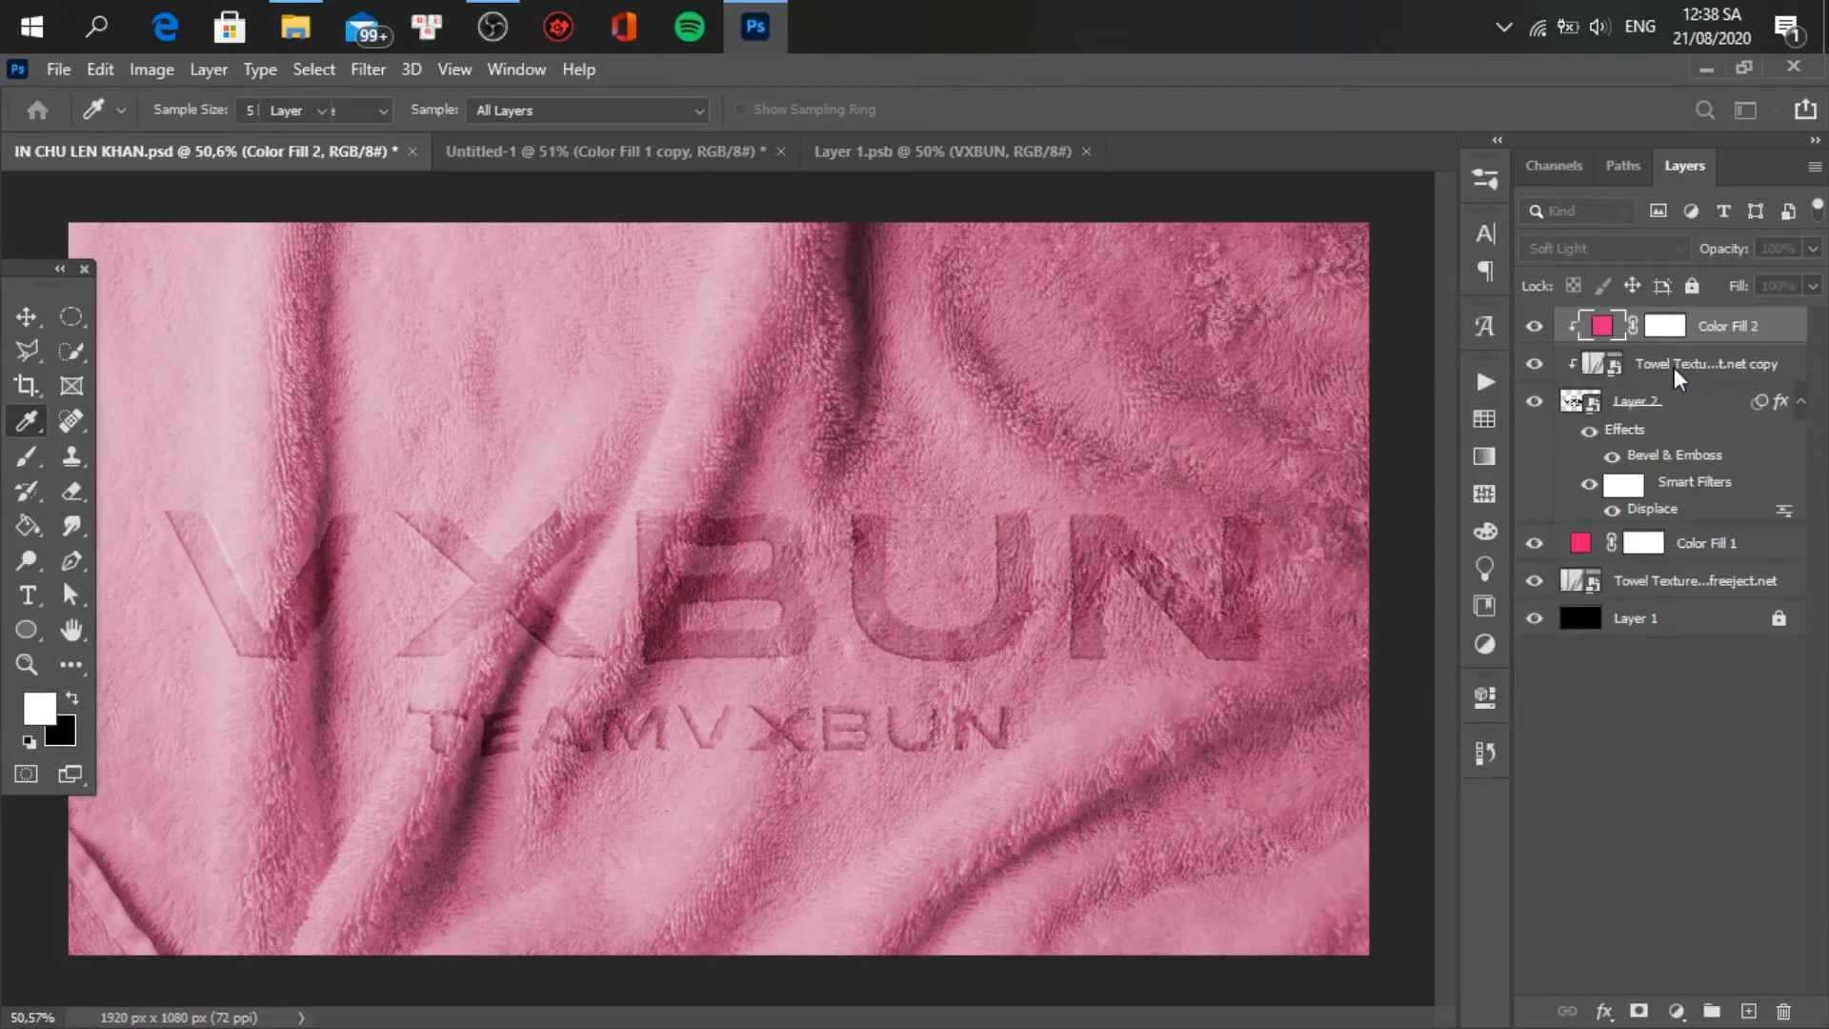
click(757, 164)
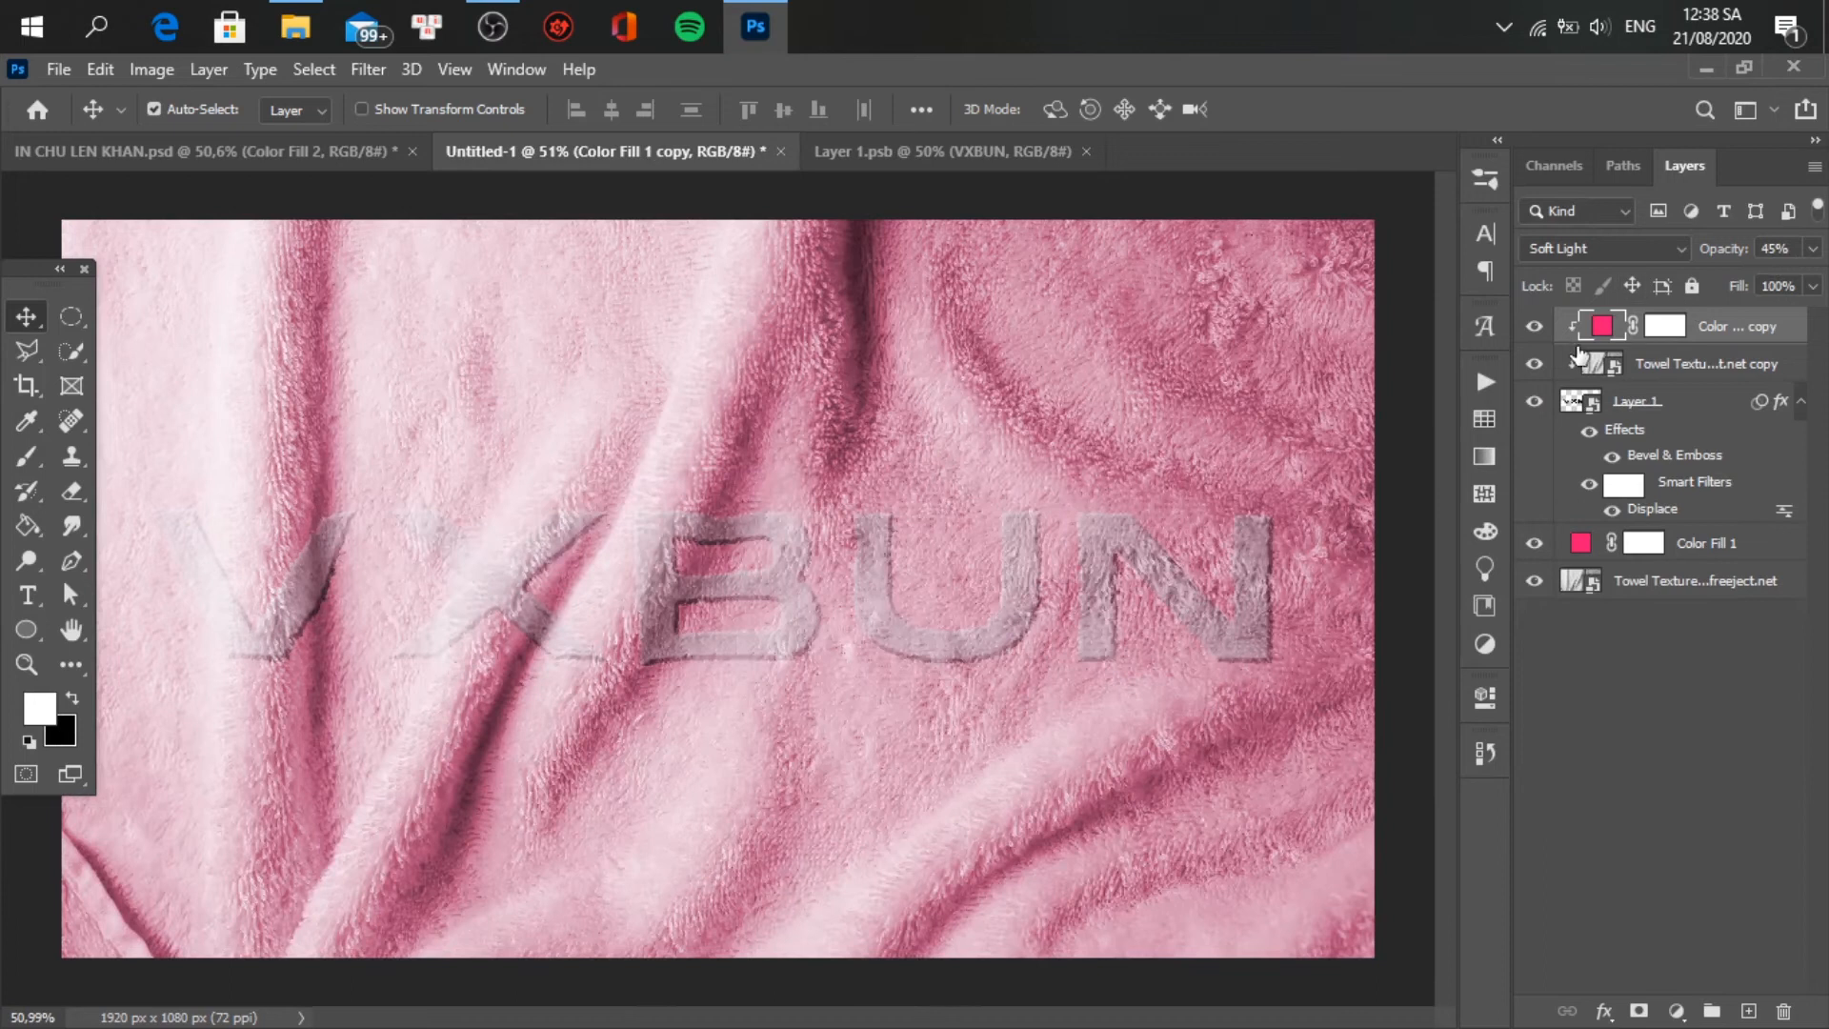
double_click(1602, 326)
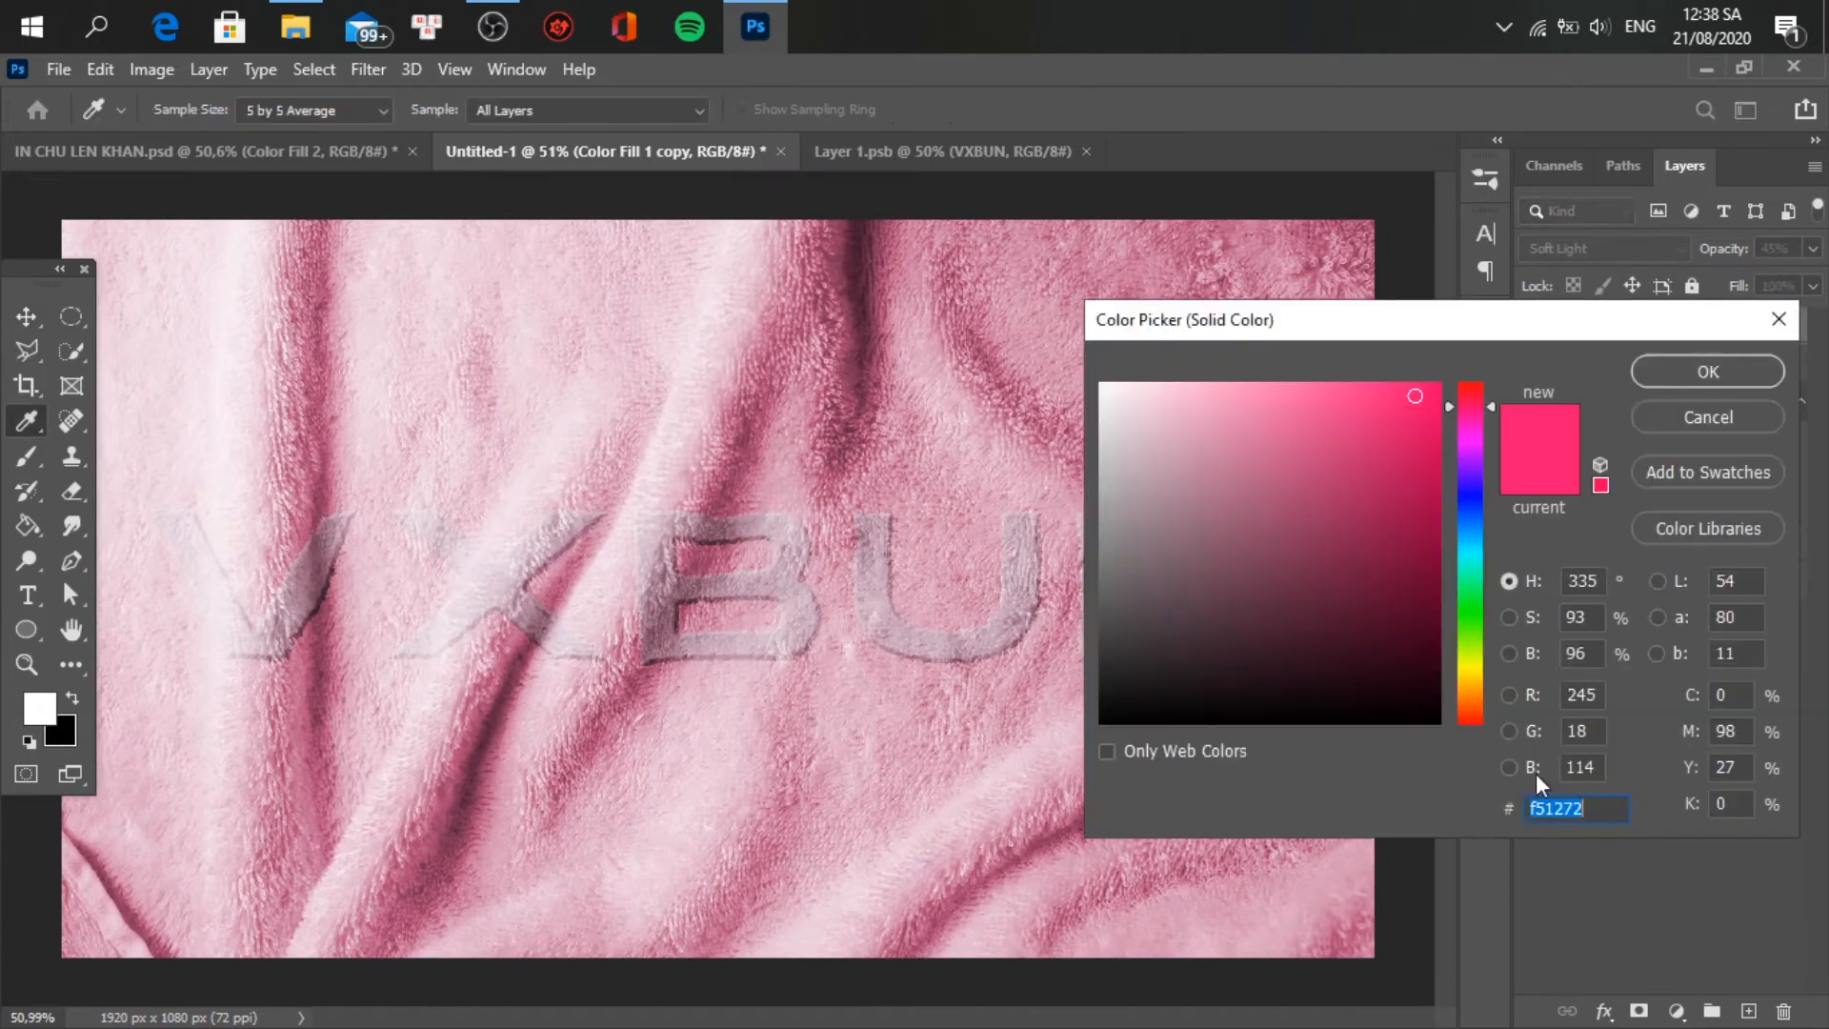
click(1722, 368)
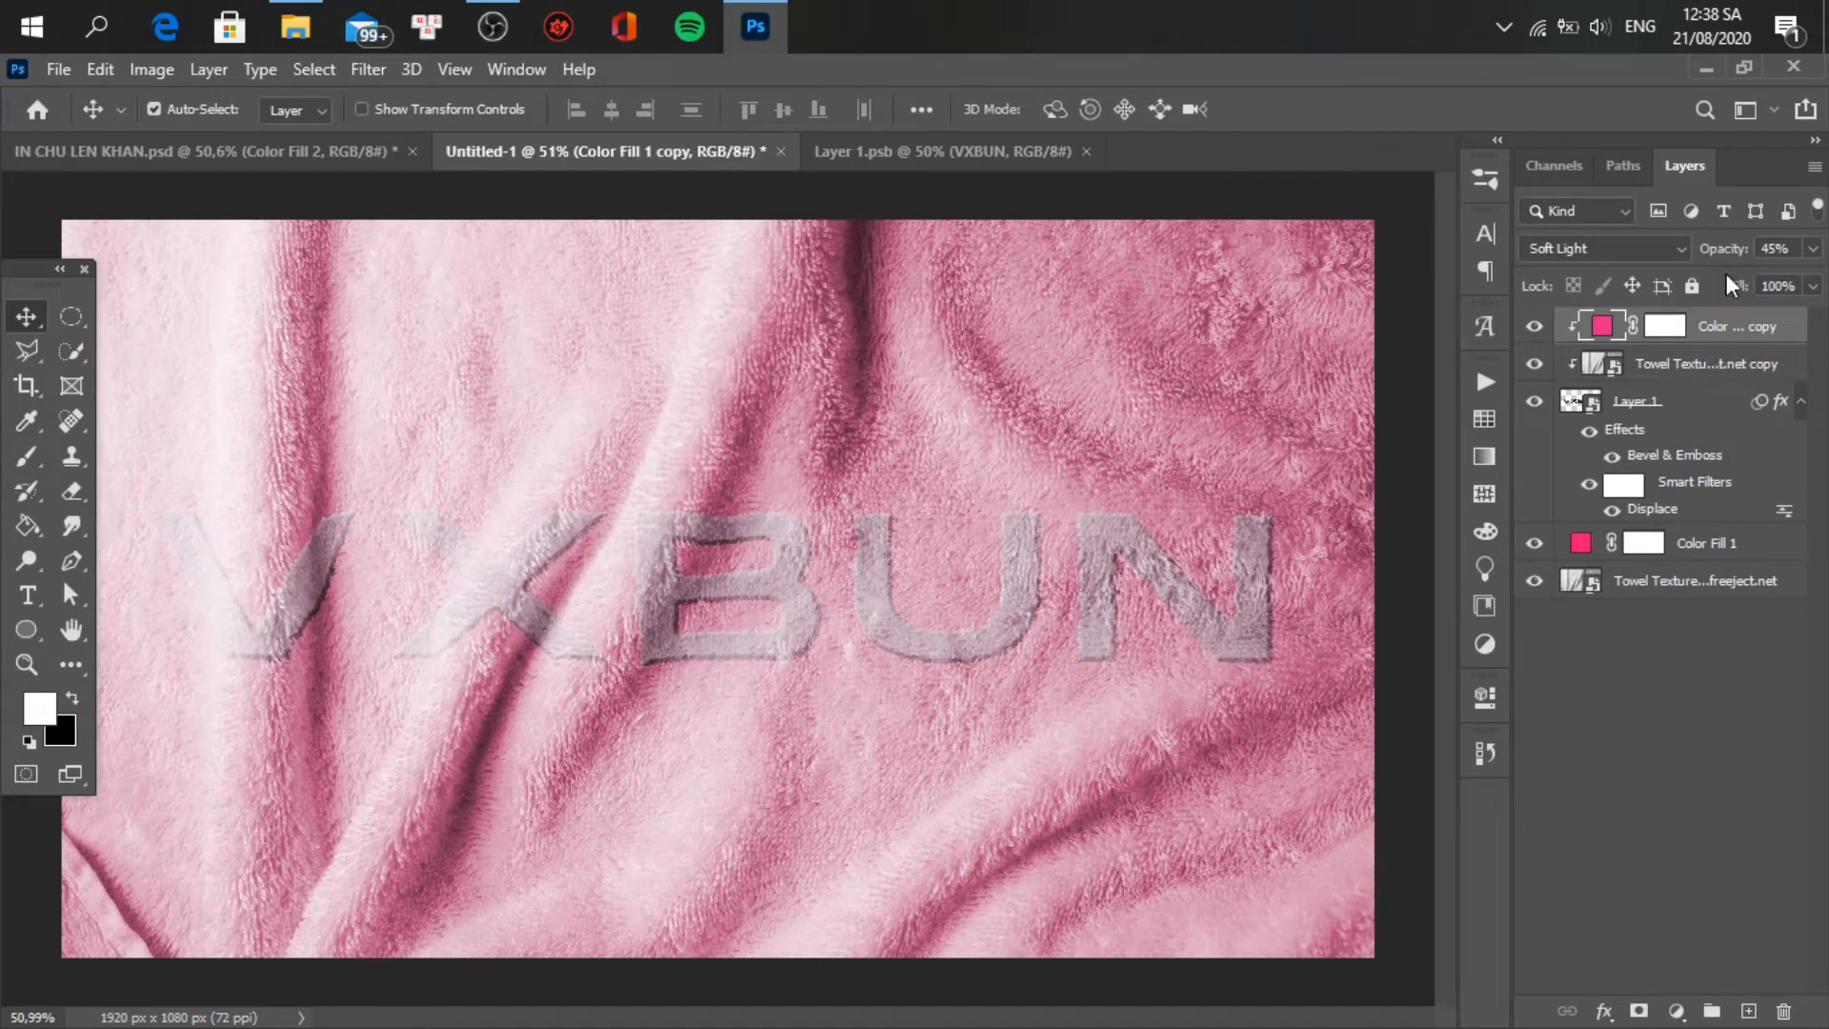
drag(1726, 255, 1820, 276)
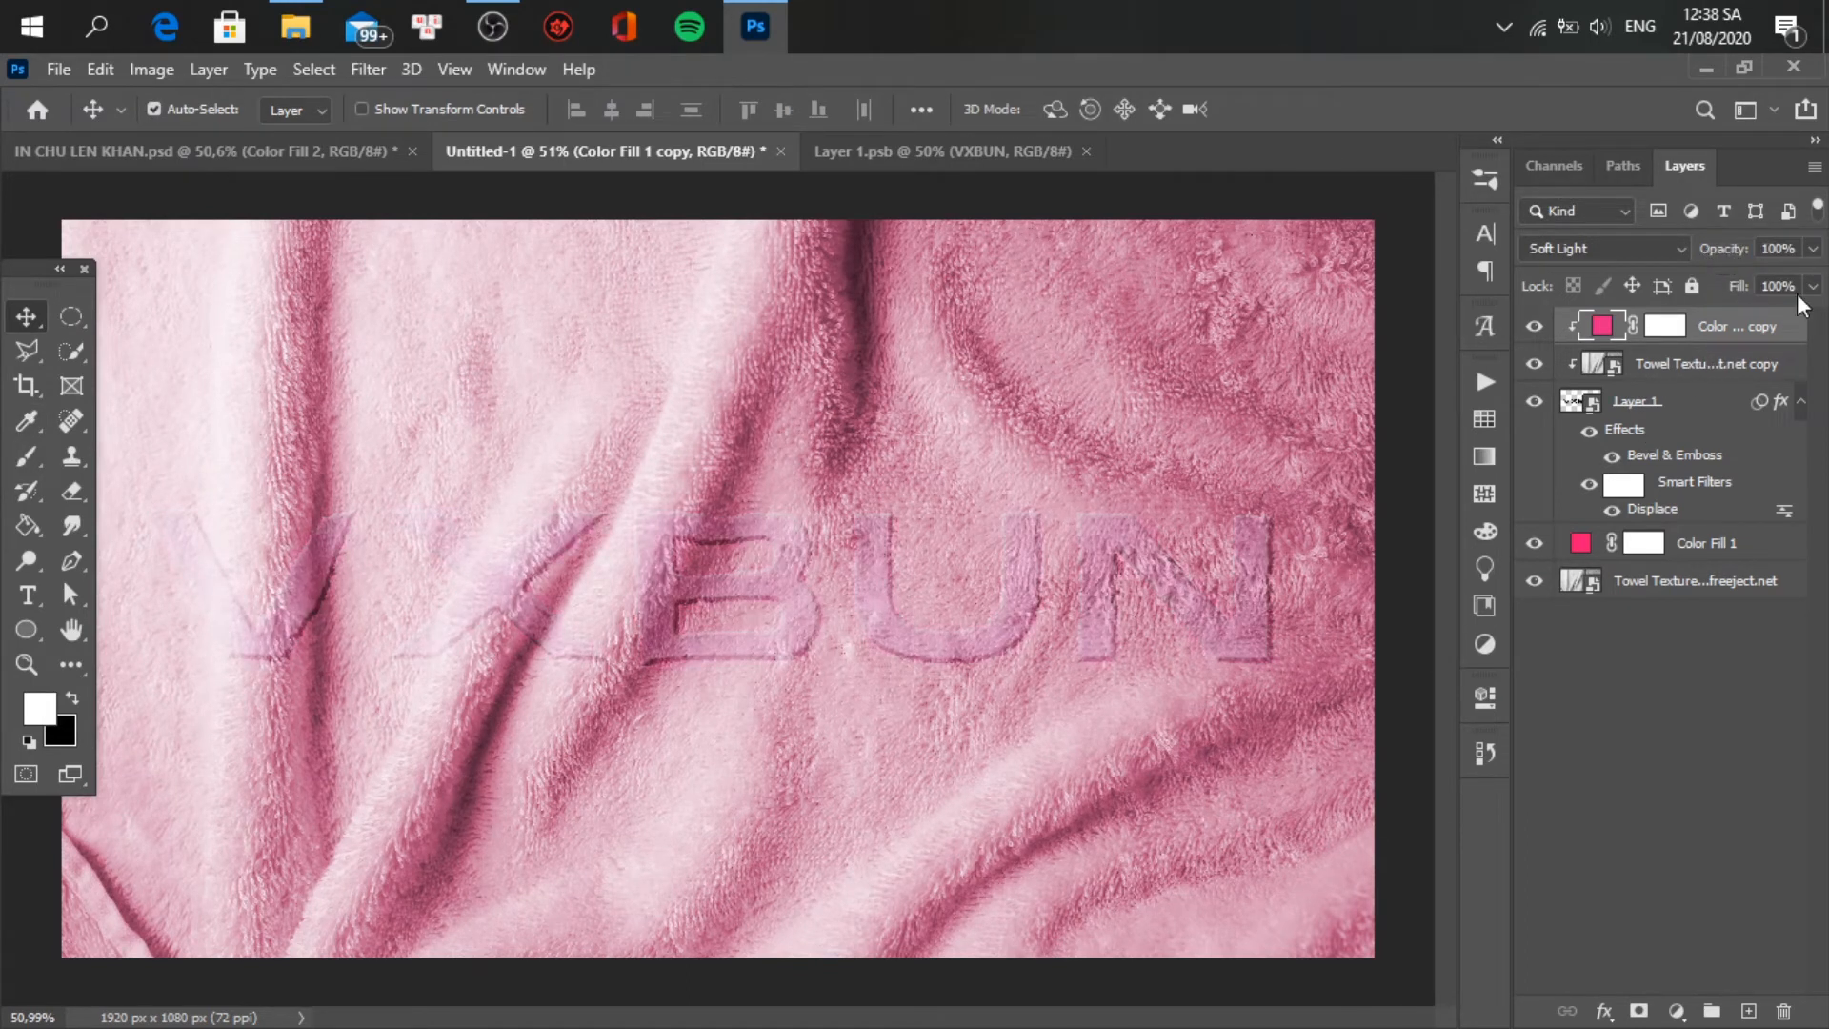
- Set the blend mode of Layer 1, which holds the VXBUN lettering, to Multiply
click(1707, 401)
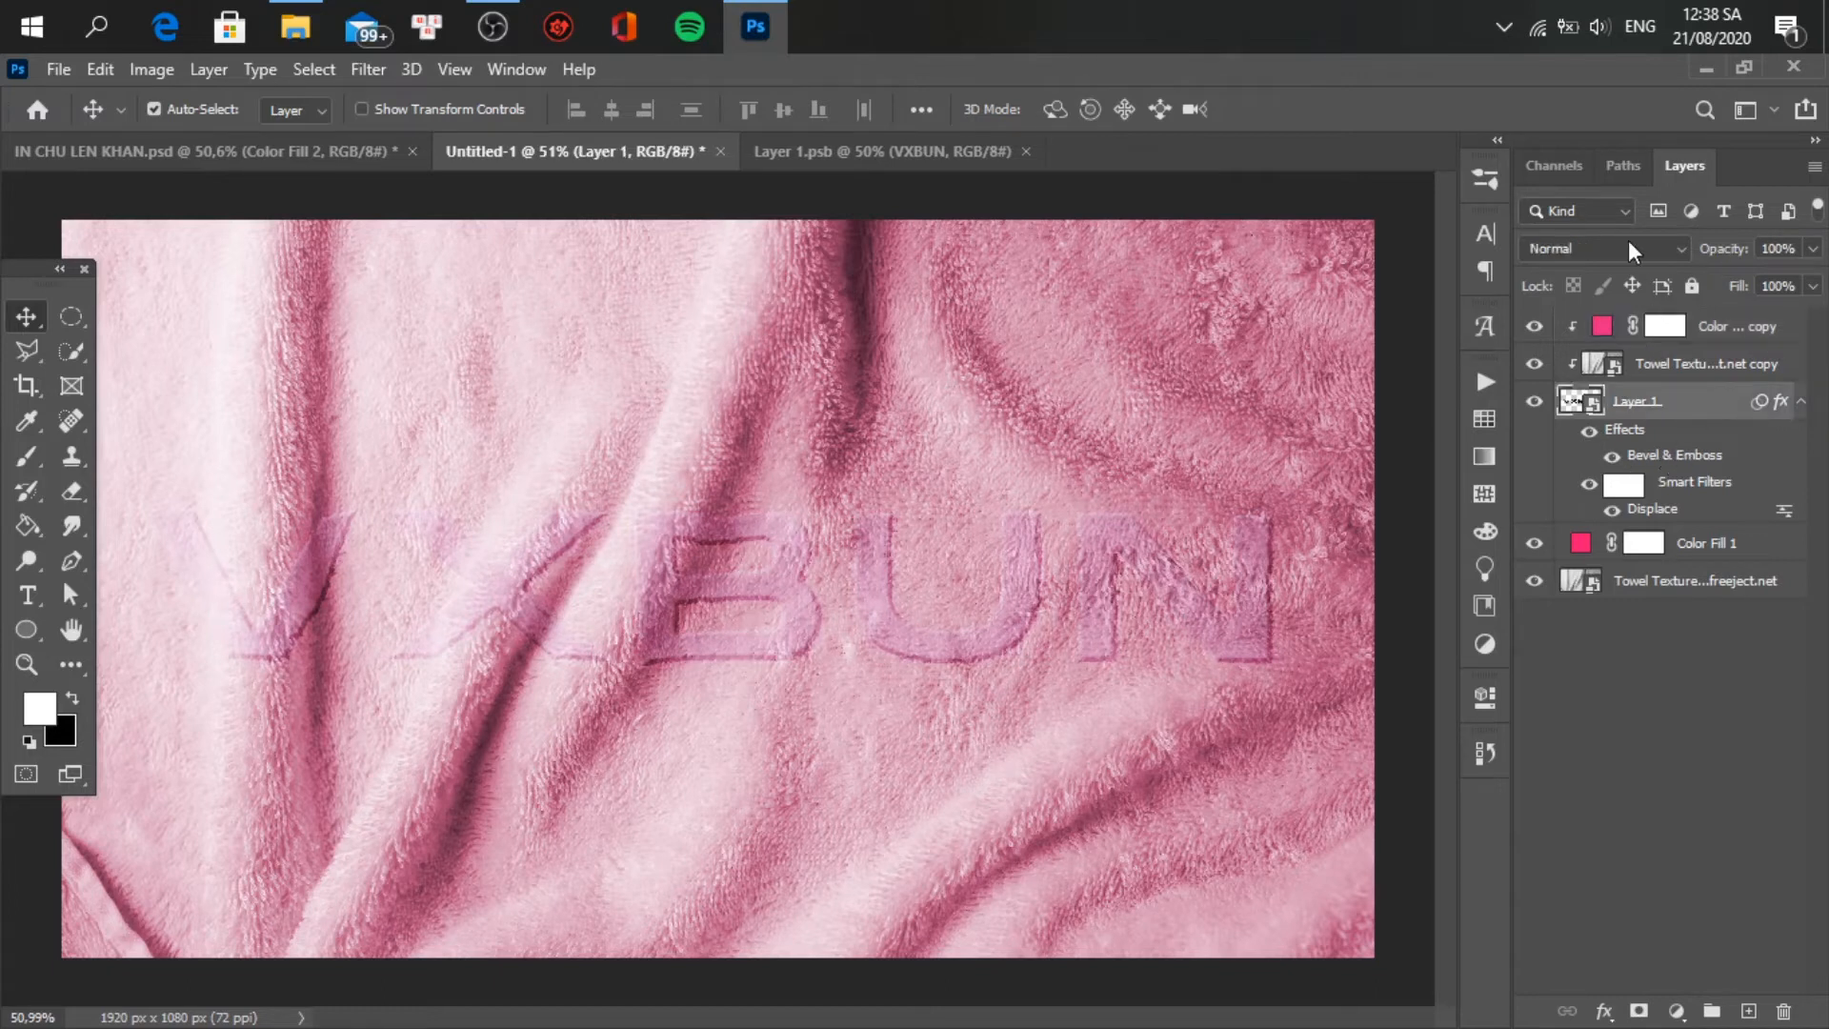
click(1628, 247)
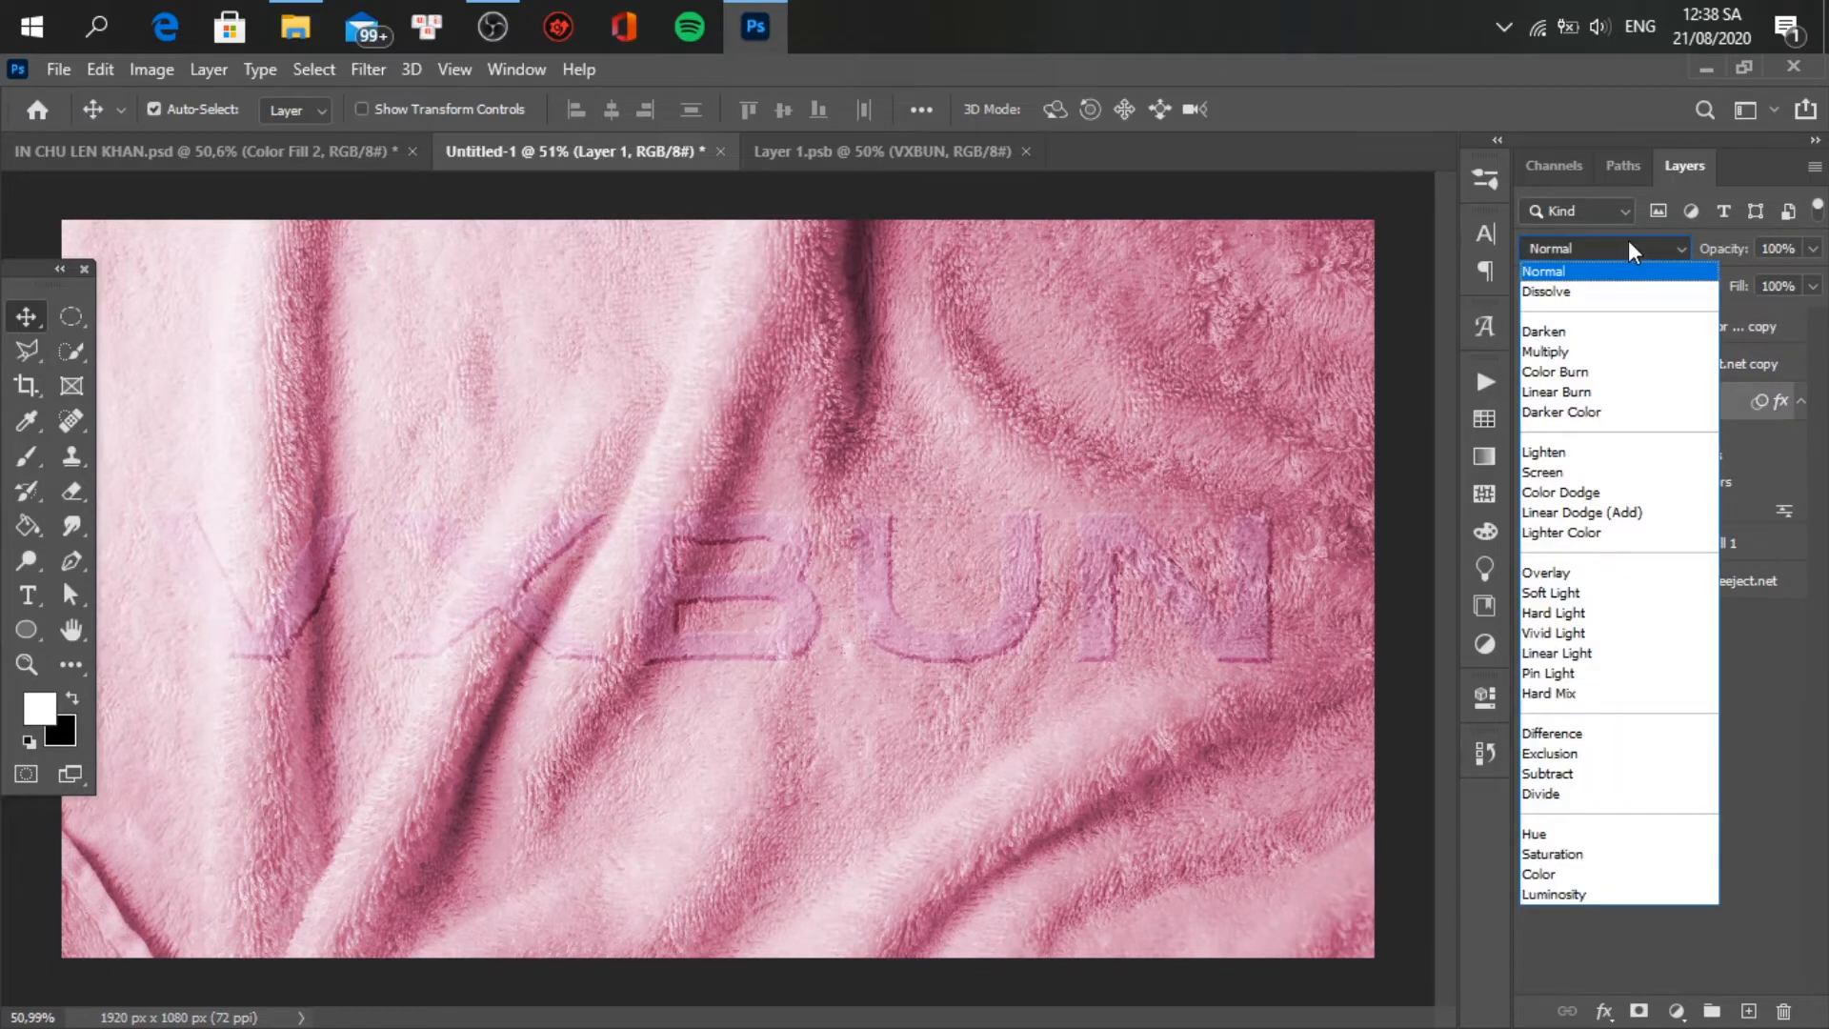
click(1629, 351)
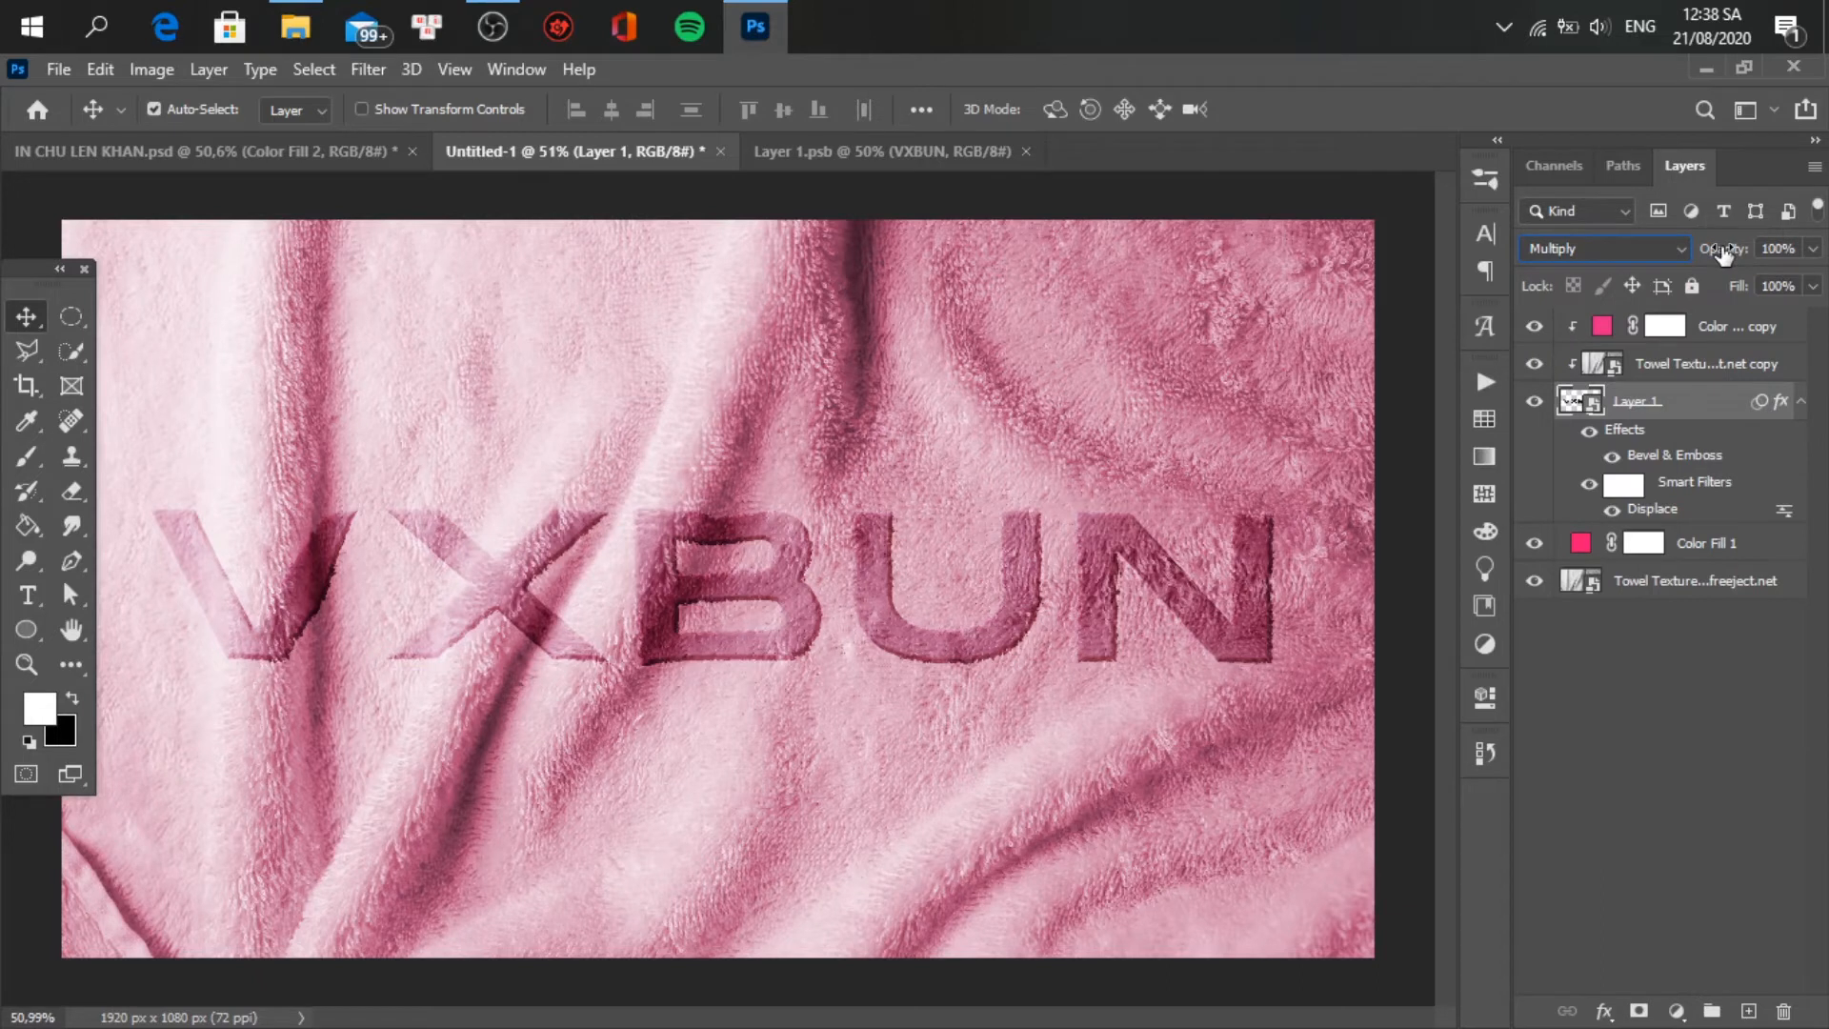
click(1581, 705)
- Set Layer 1's opacity in the untitled document to 69%, matching Layer 2 in IN CHU LEN KHAN.psd
click(163, 150)
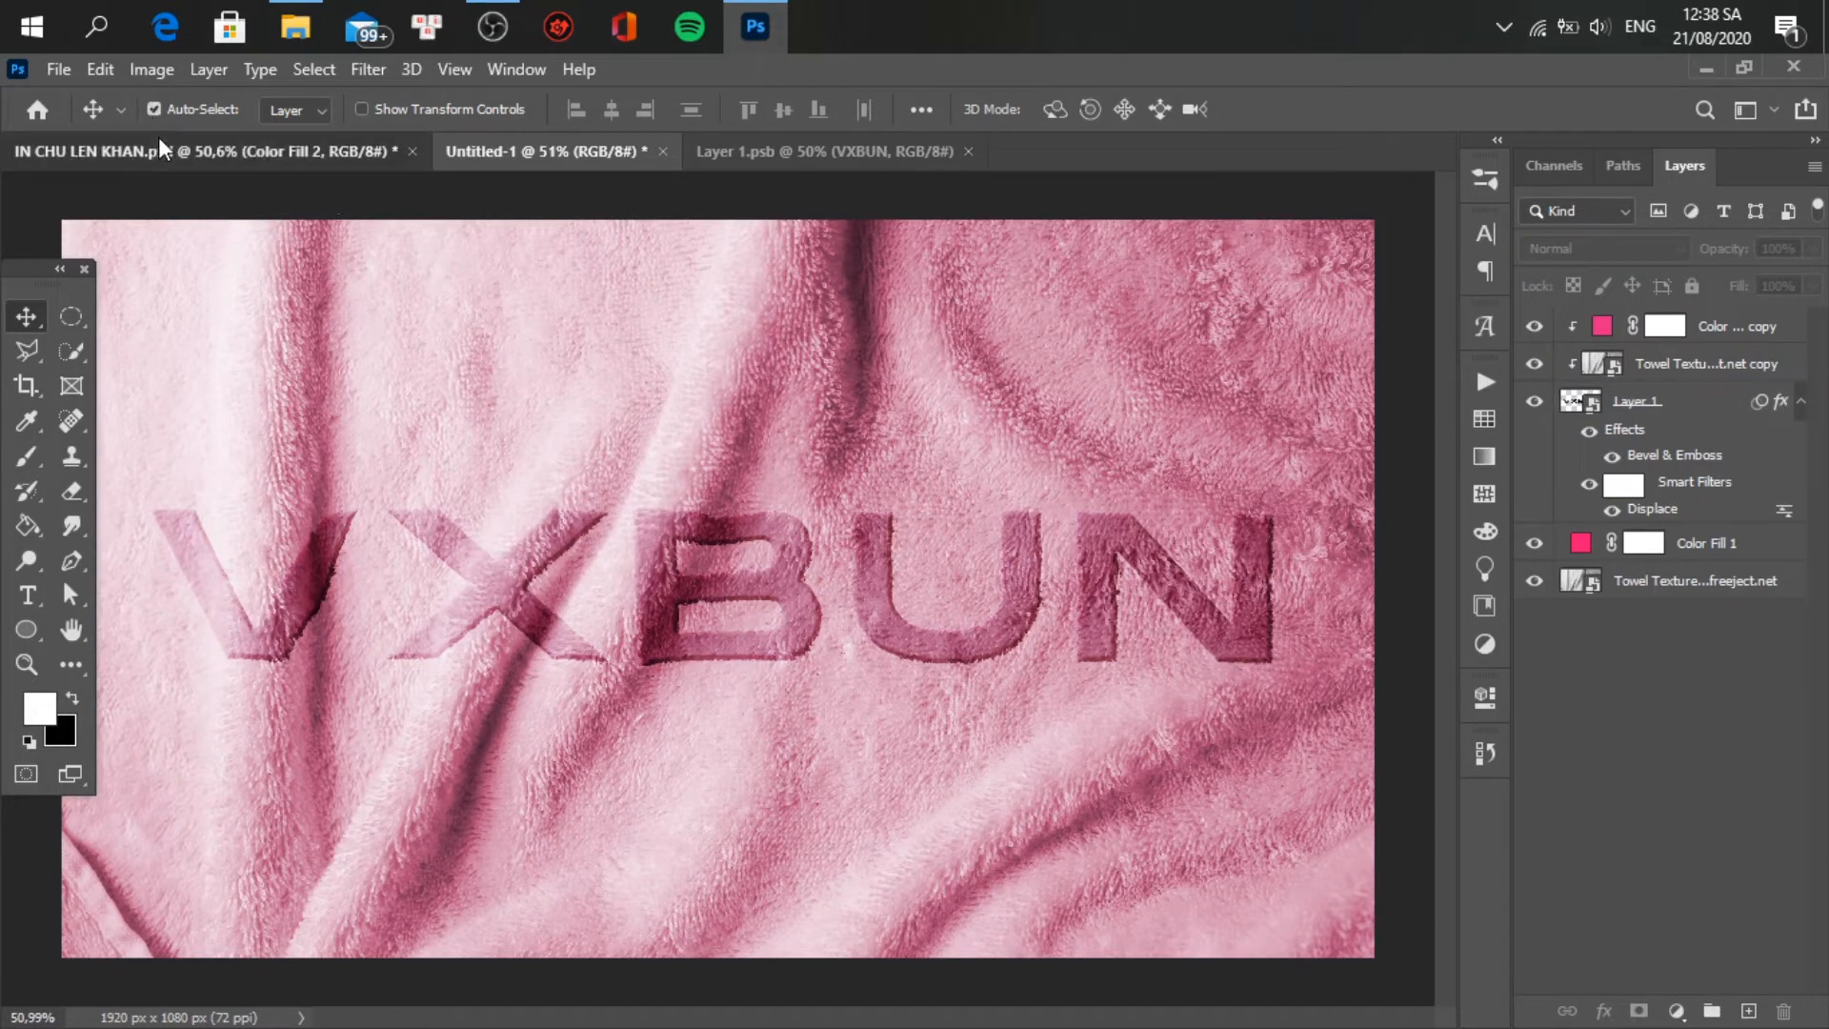
click(1682, 412)
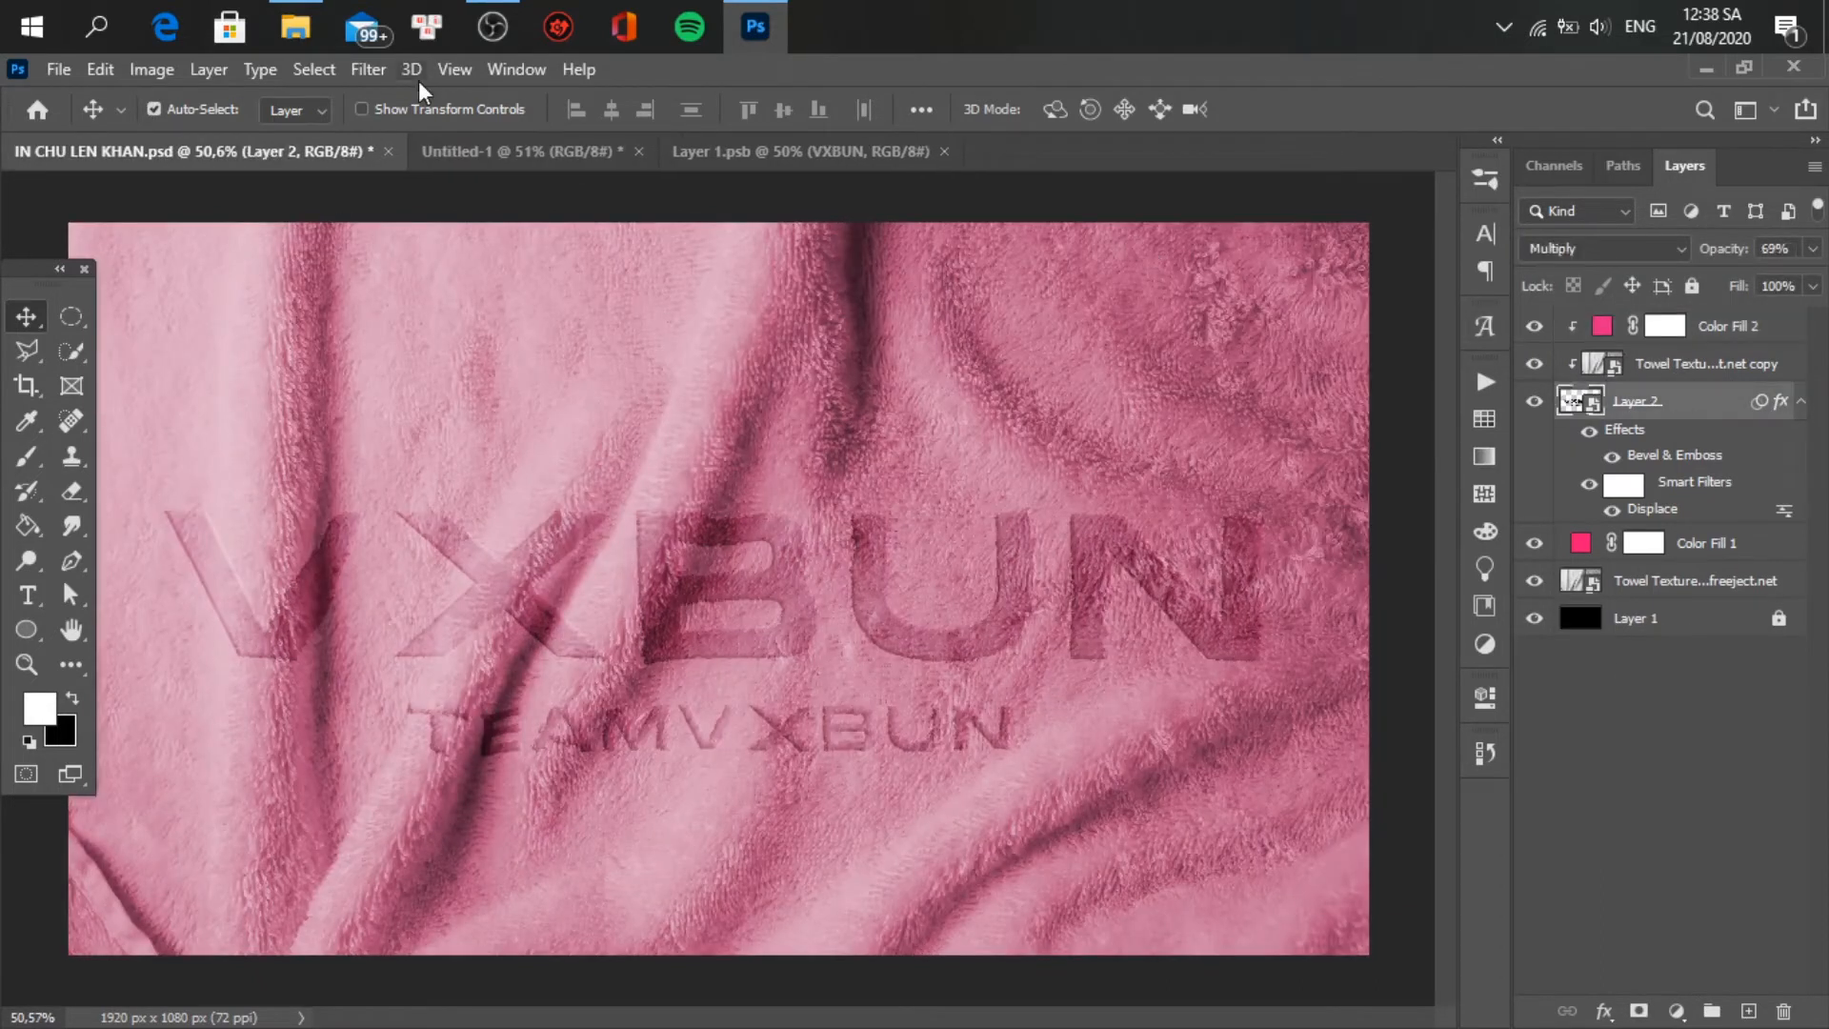
click(573, 162)
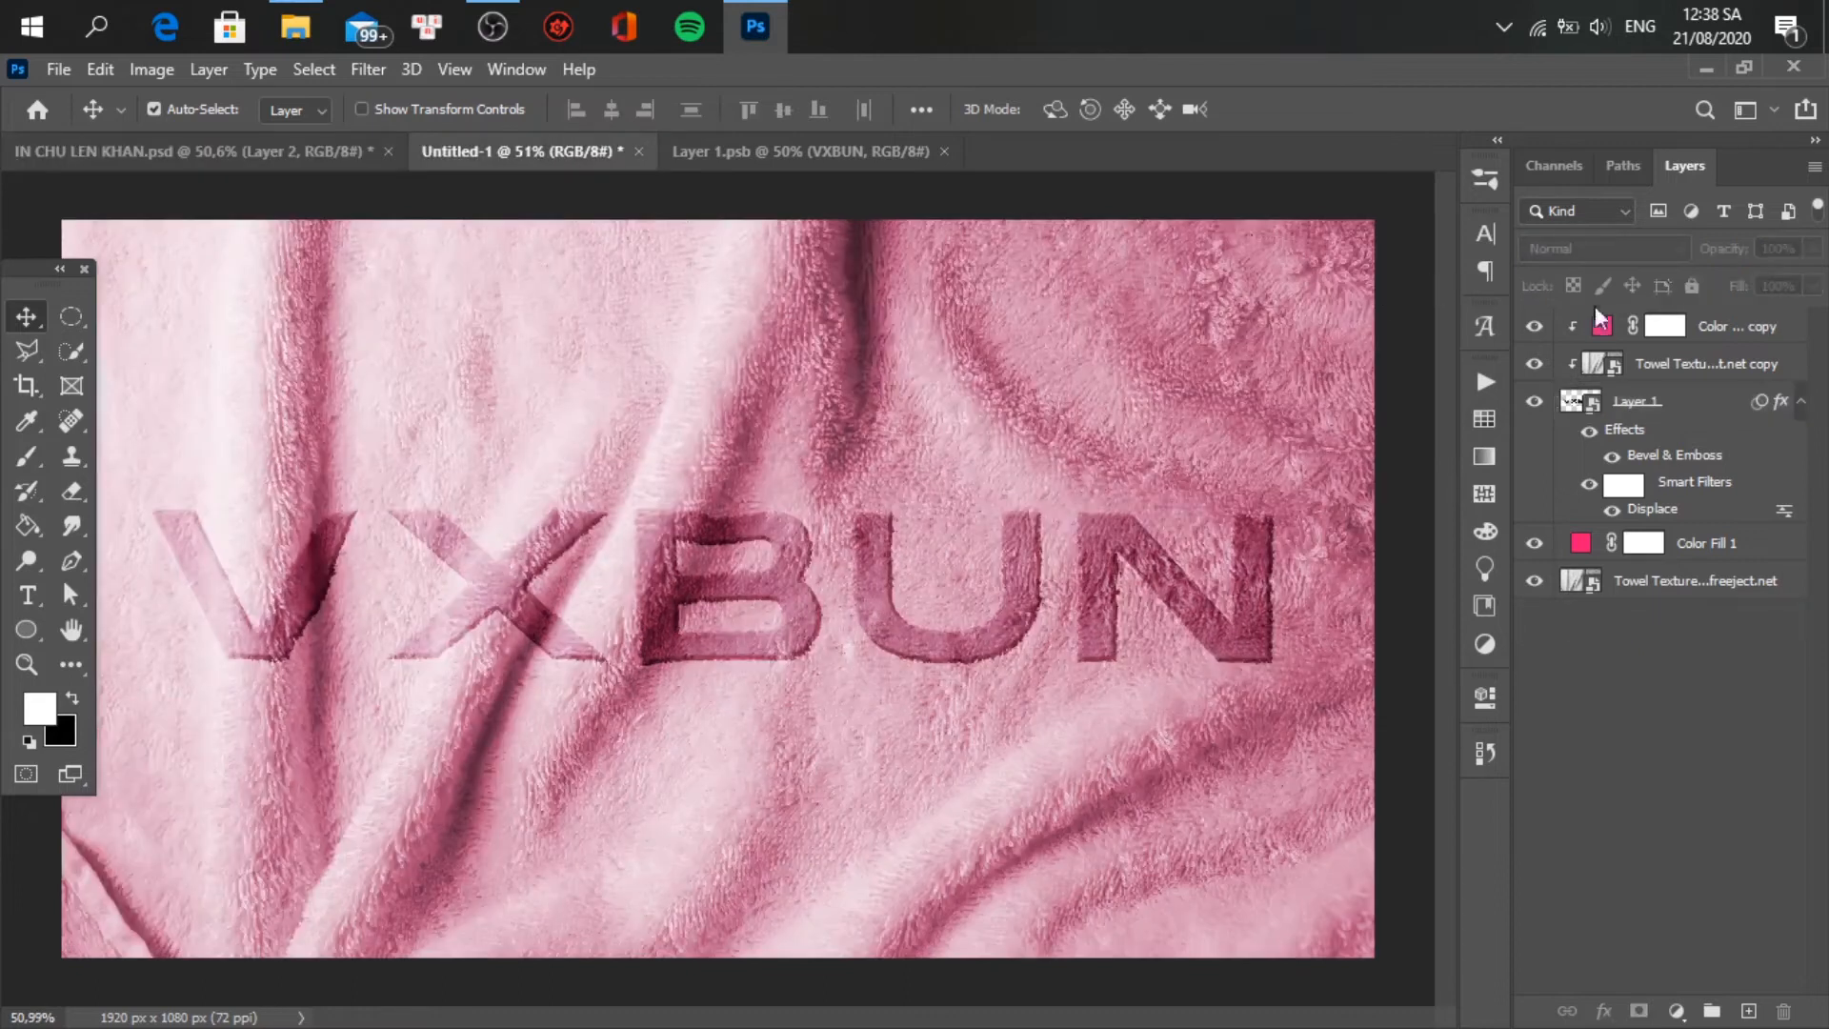
click(1673, 367)
click(1669, 401)
mouse_move(1728, 258)
mouse_down()
mouse_move(1718, 238)
mouse_move(1712, 278)
mouse_up()
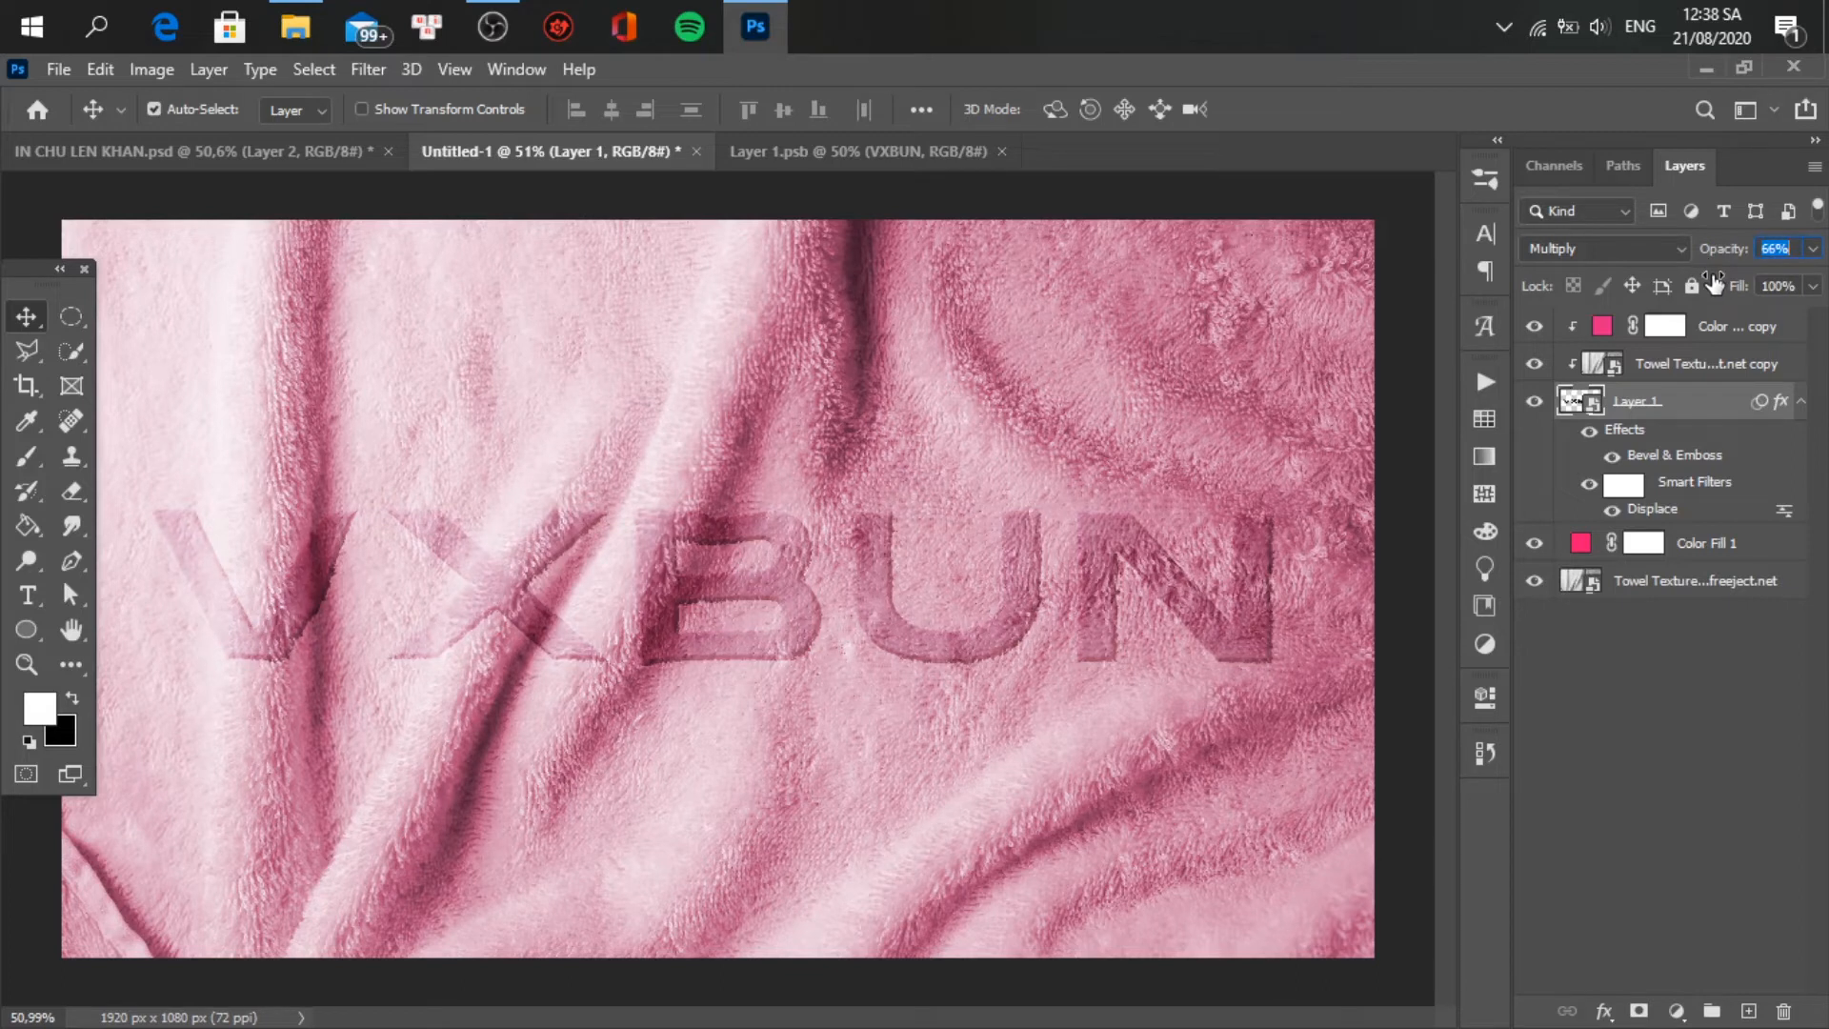
drag(1715, 284, 1720, 287)
click(1614, 640)
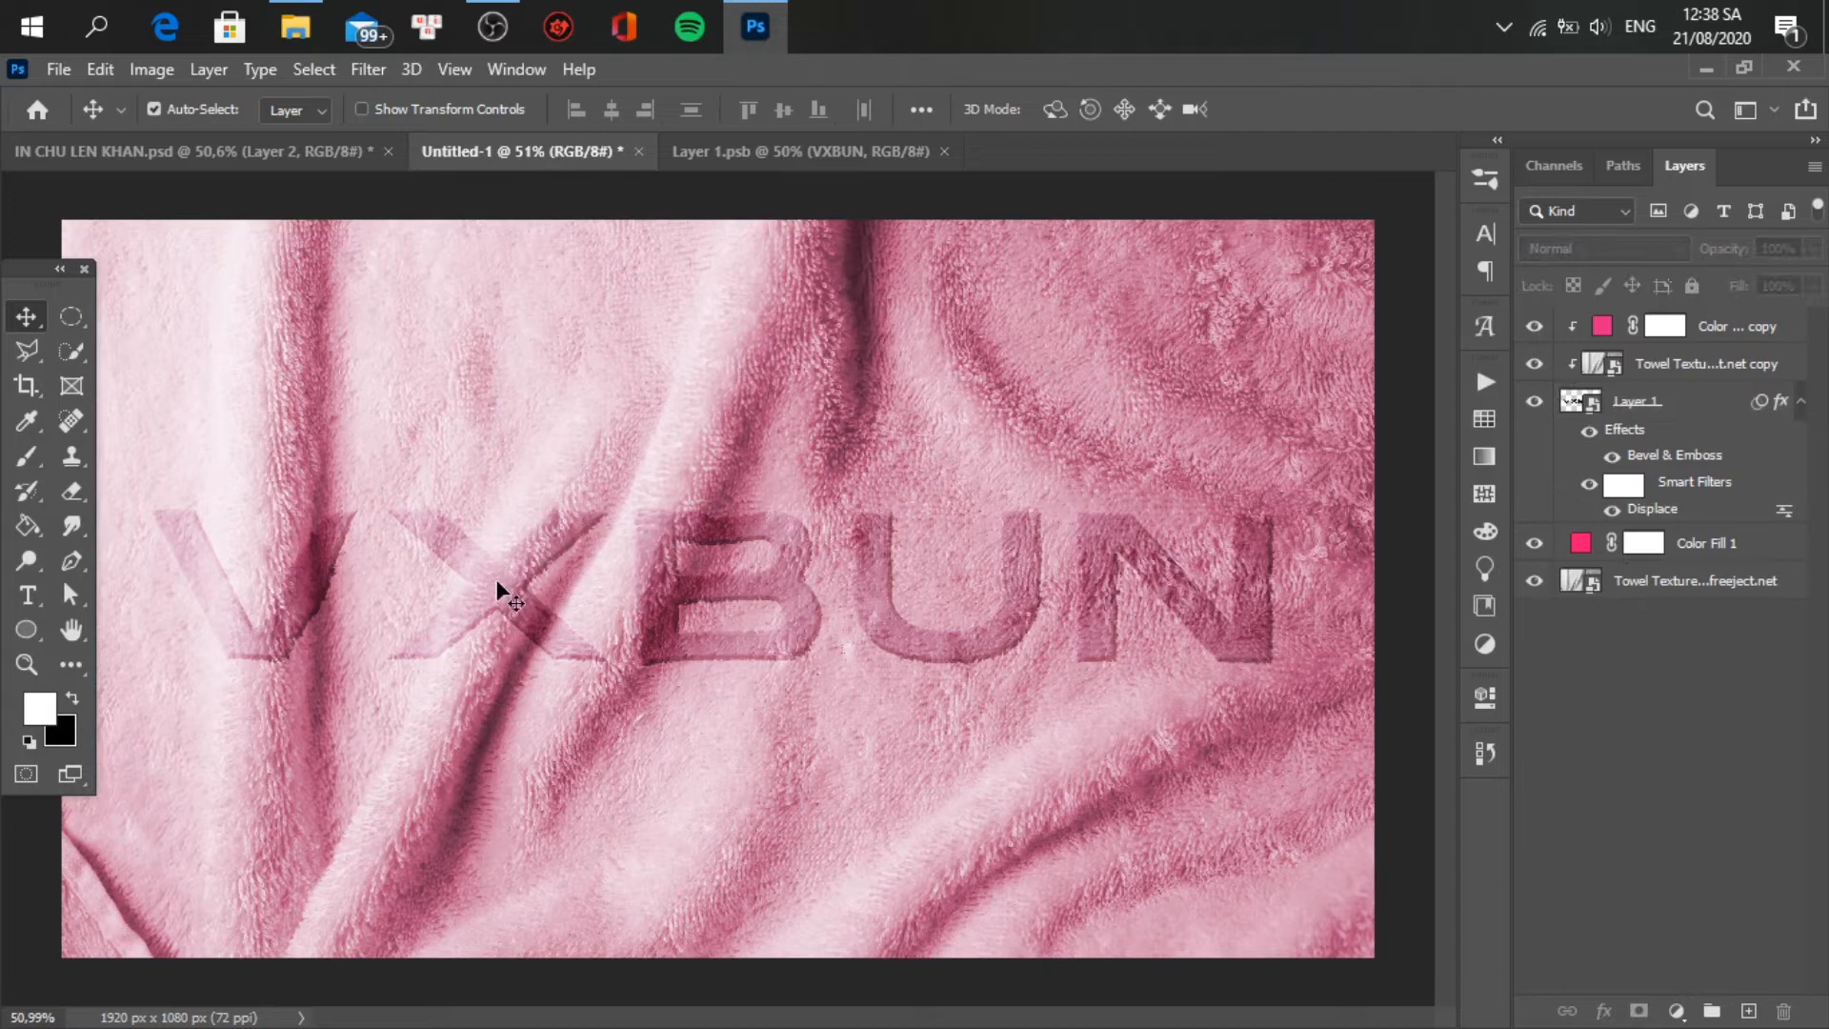
- Compare the layers' blend modes and opacities between IN CHU LEN KHAN.psd and the untitled document
click(153, 151)
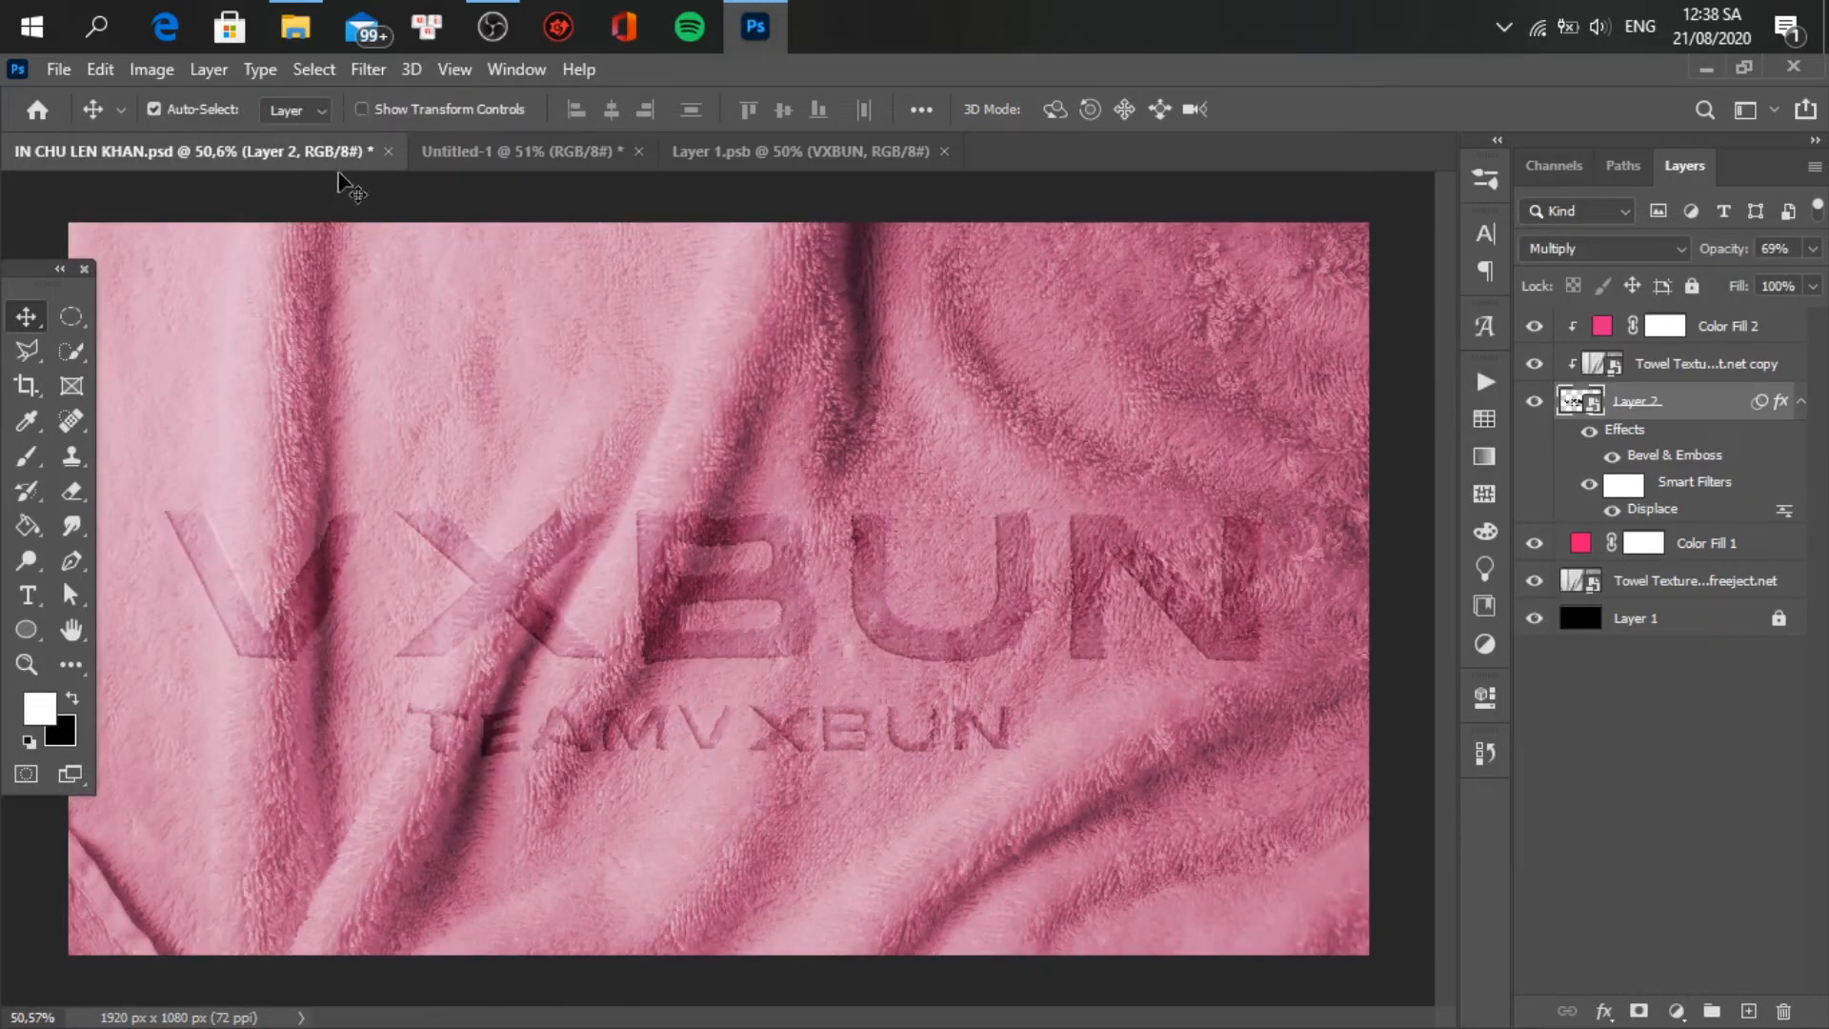
click(471, 162)
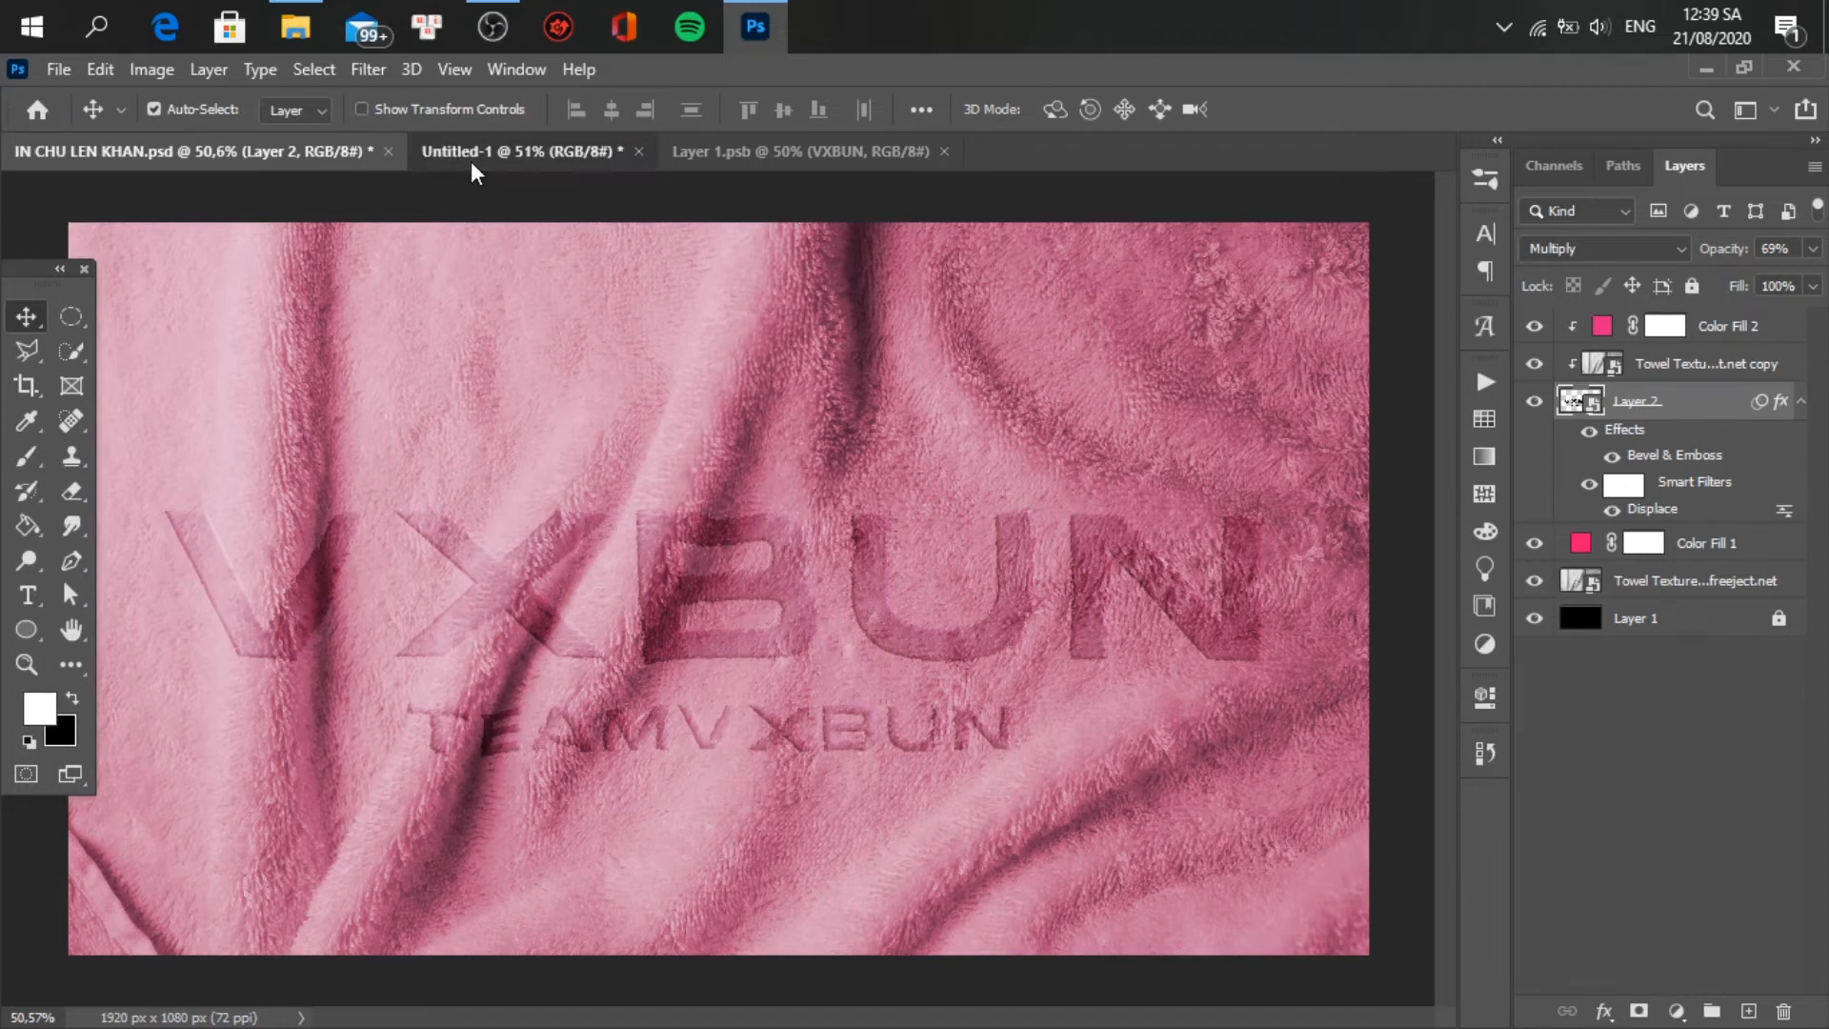
click(287, 148)
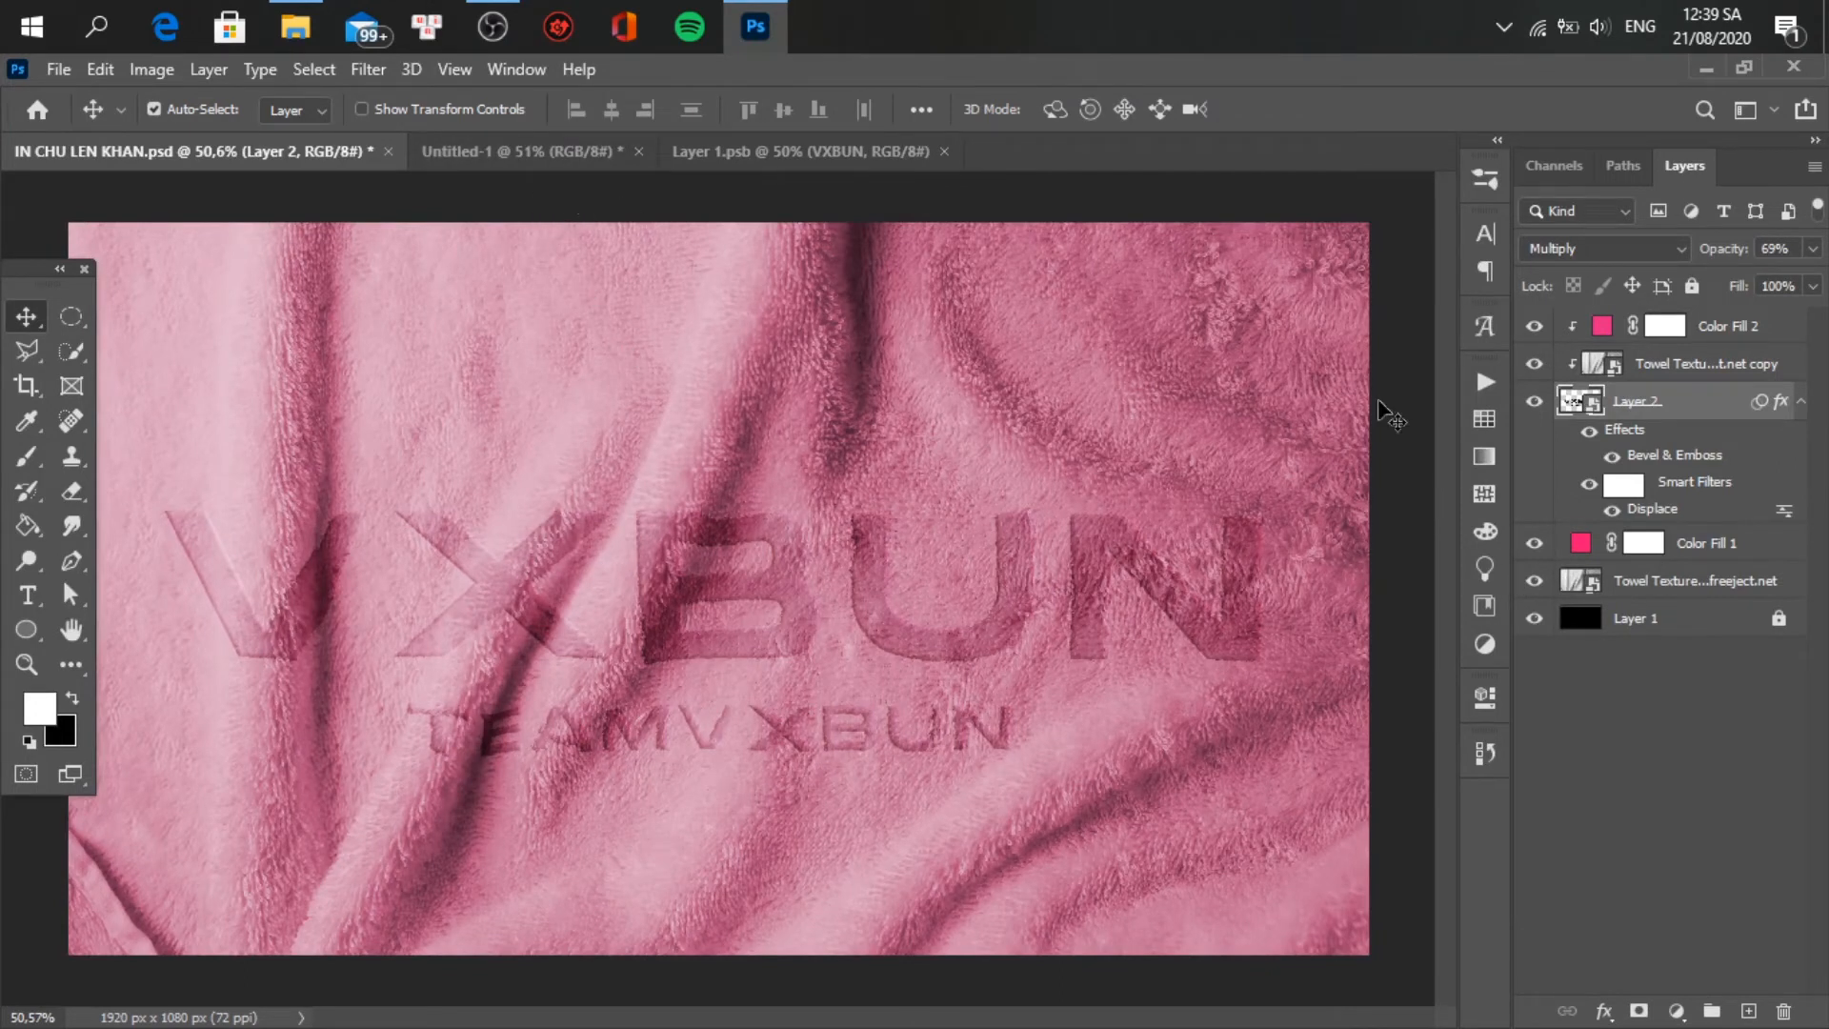
click(1669, 370)
click(1705, 333)
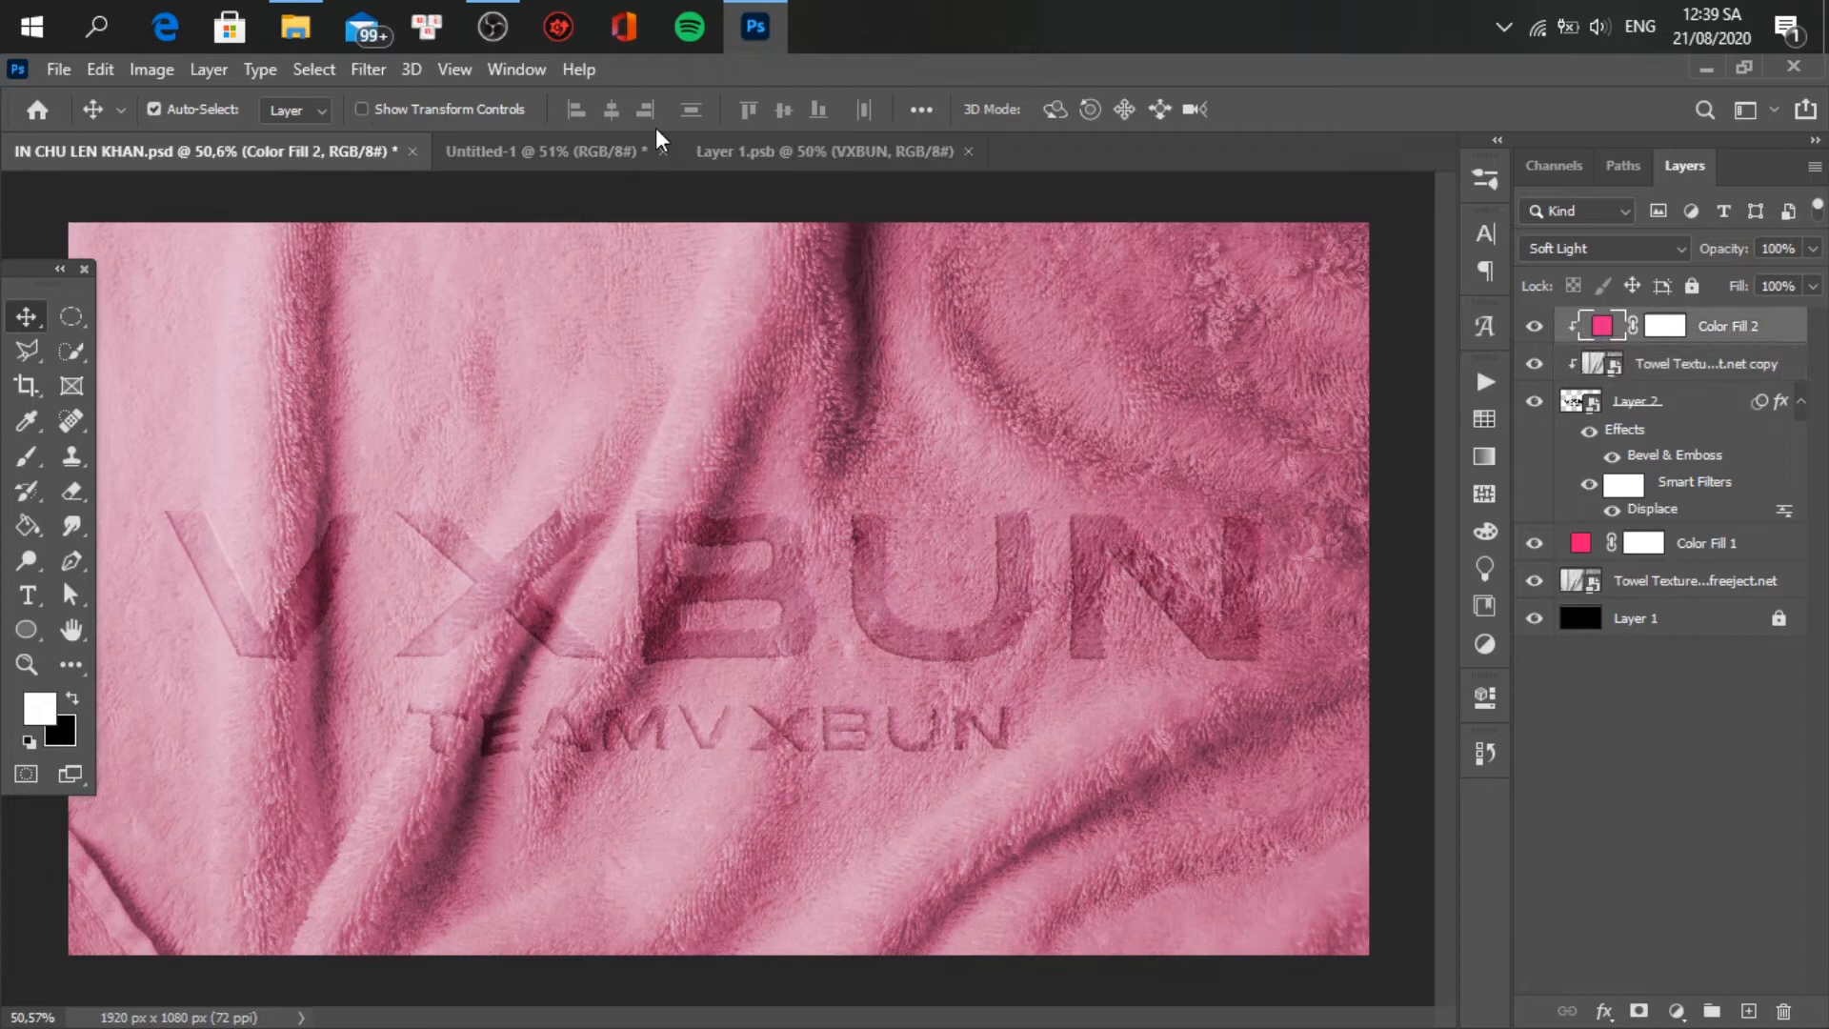
click(1724, 545)
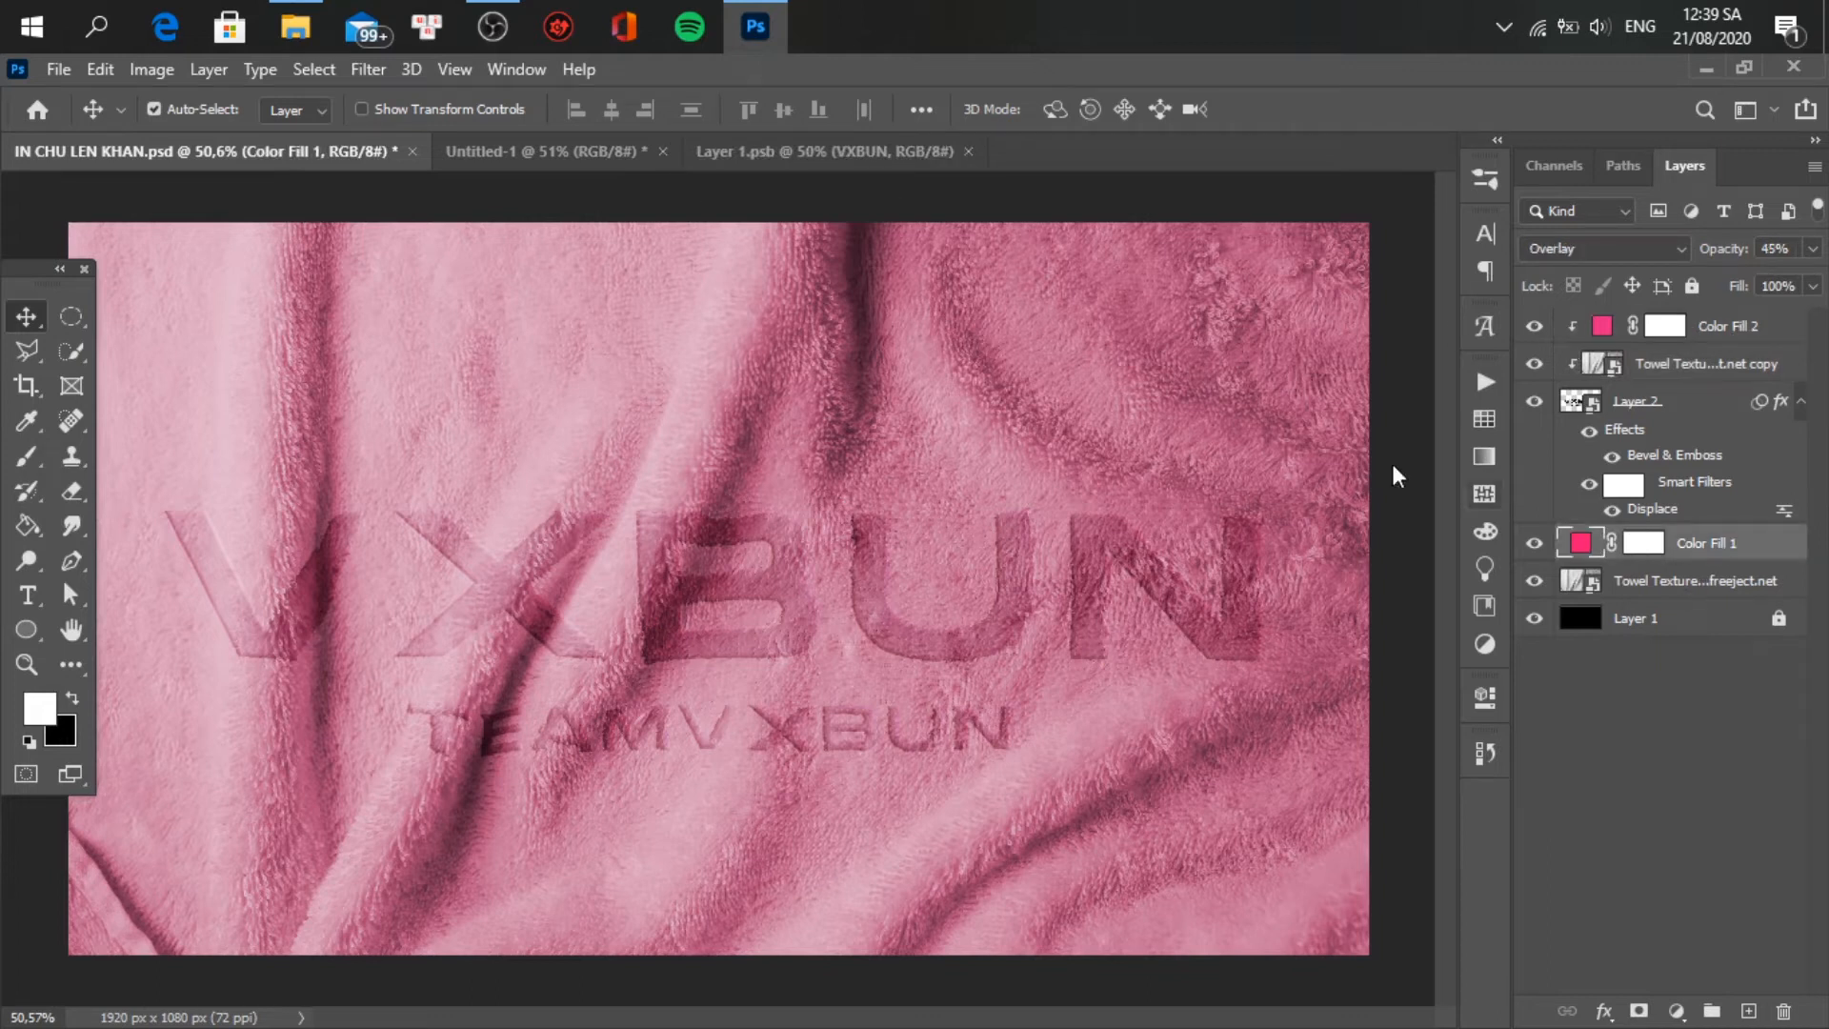
click(495, 148)
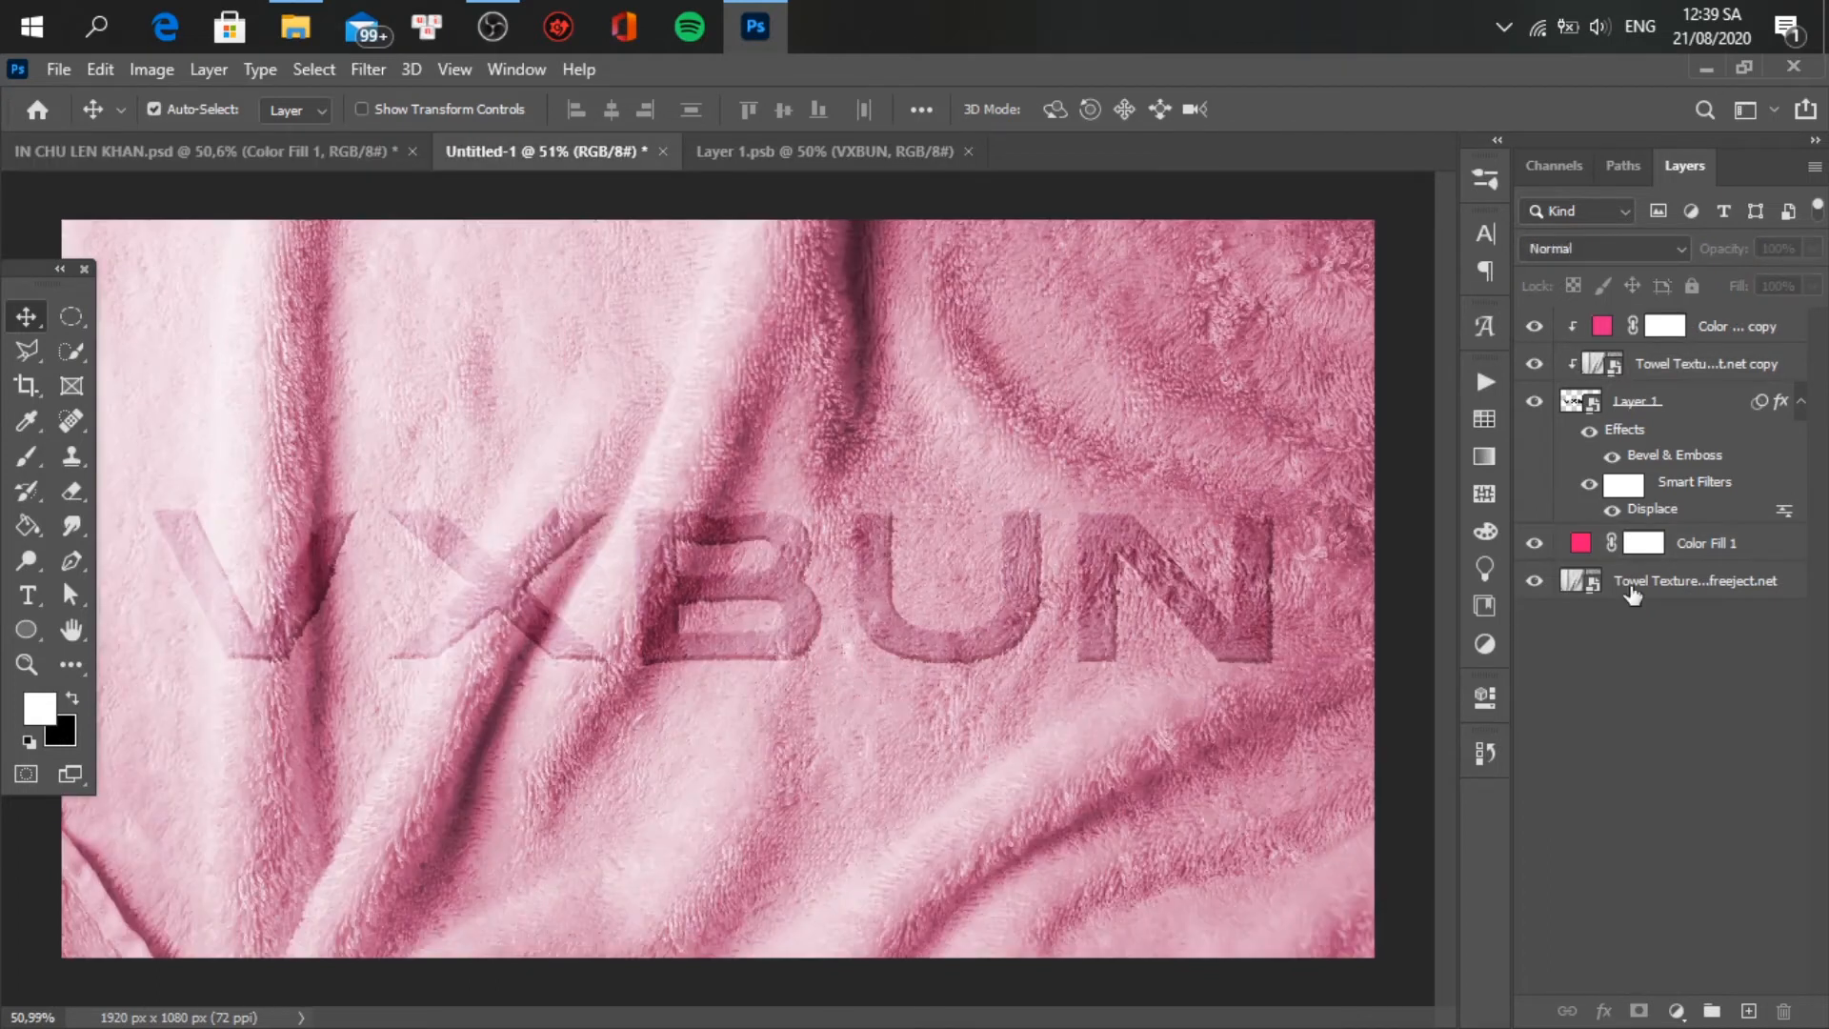
click(1774, 543)
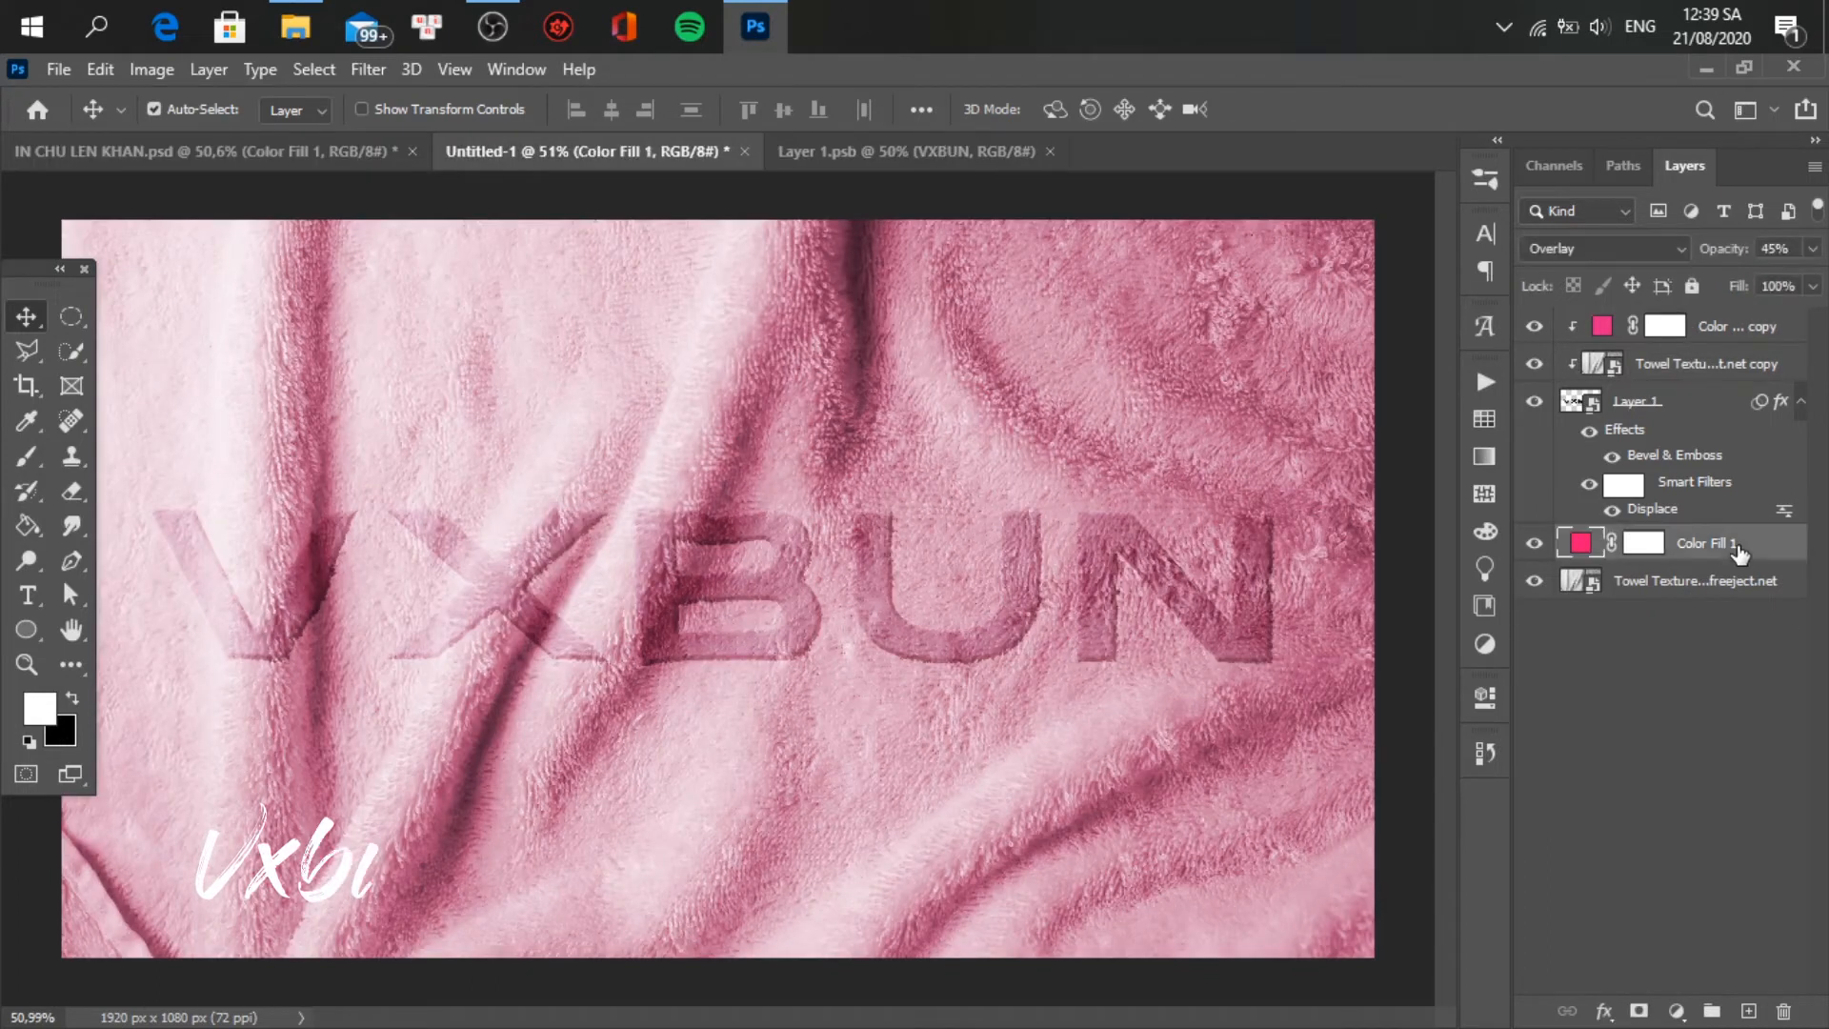
click(1688, 407)
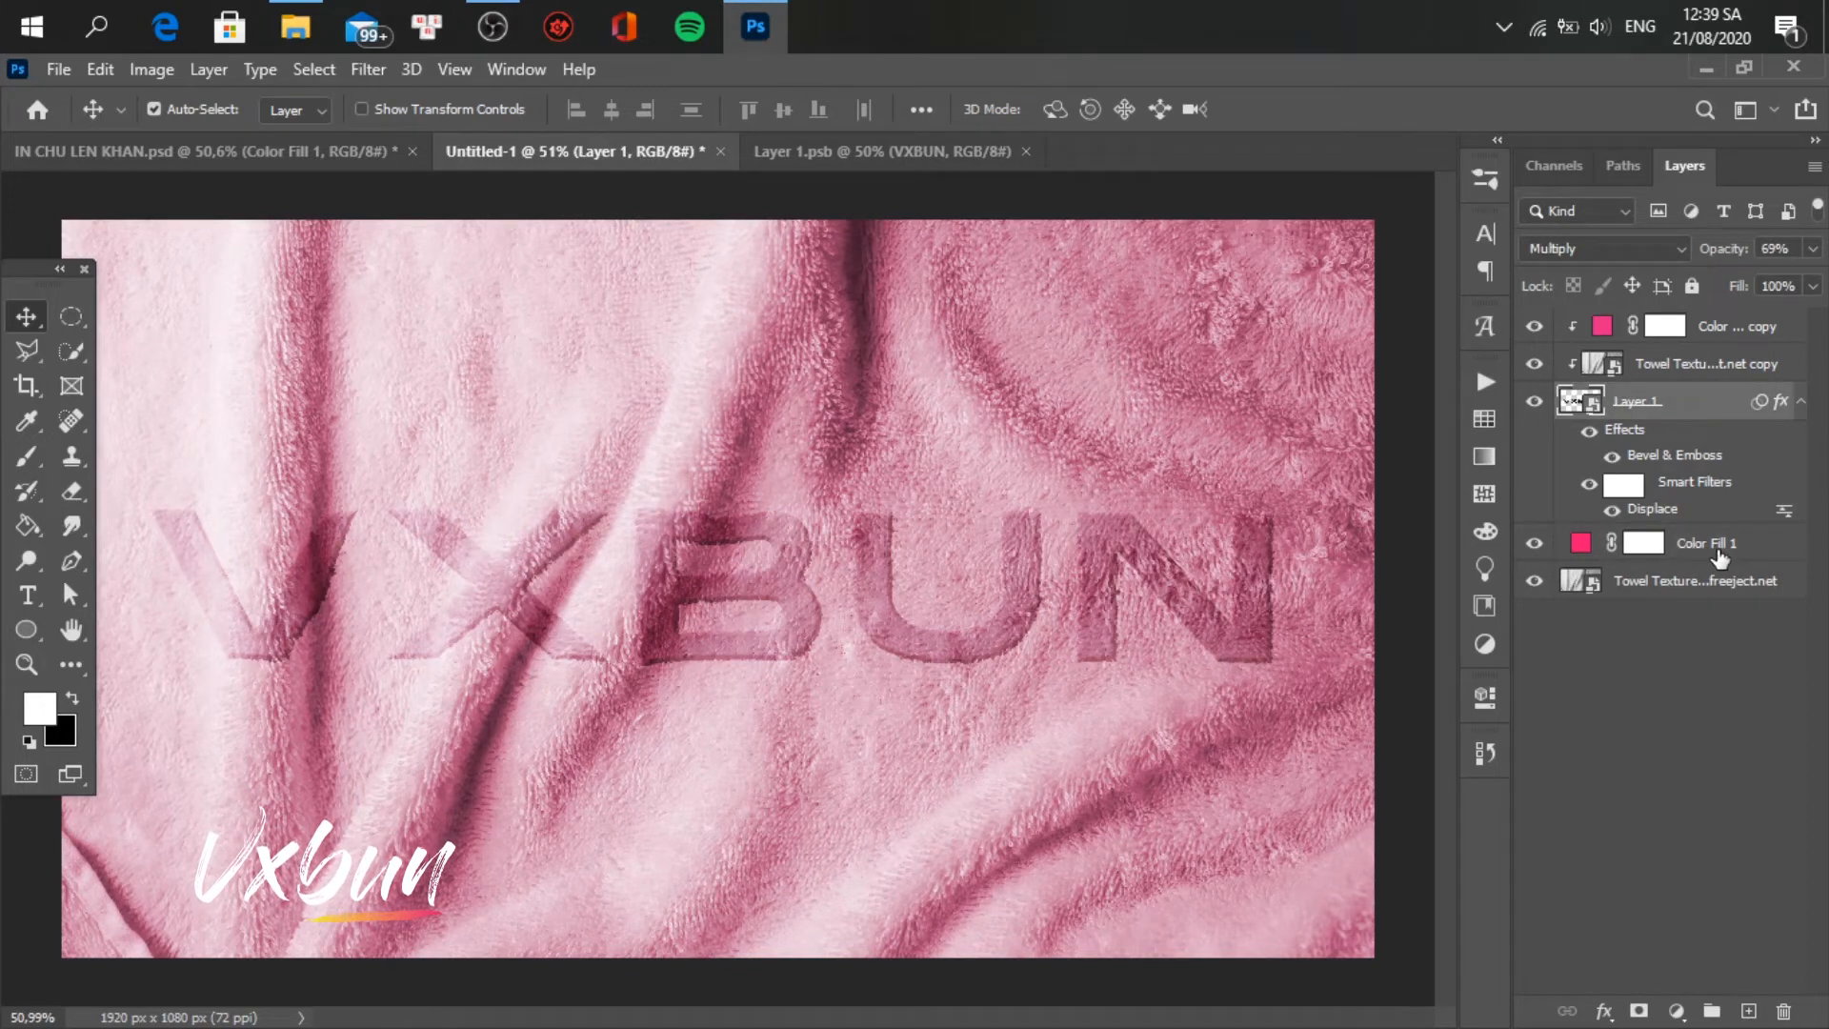
- Try different opacities on the towel texture and Color Fill 1 layers of the untitled document
click(1714, 581)
click(1729, 257)
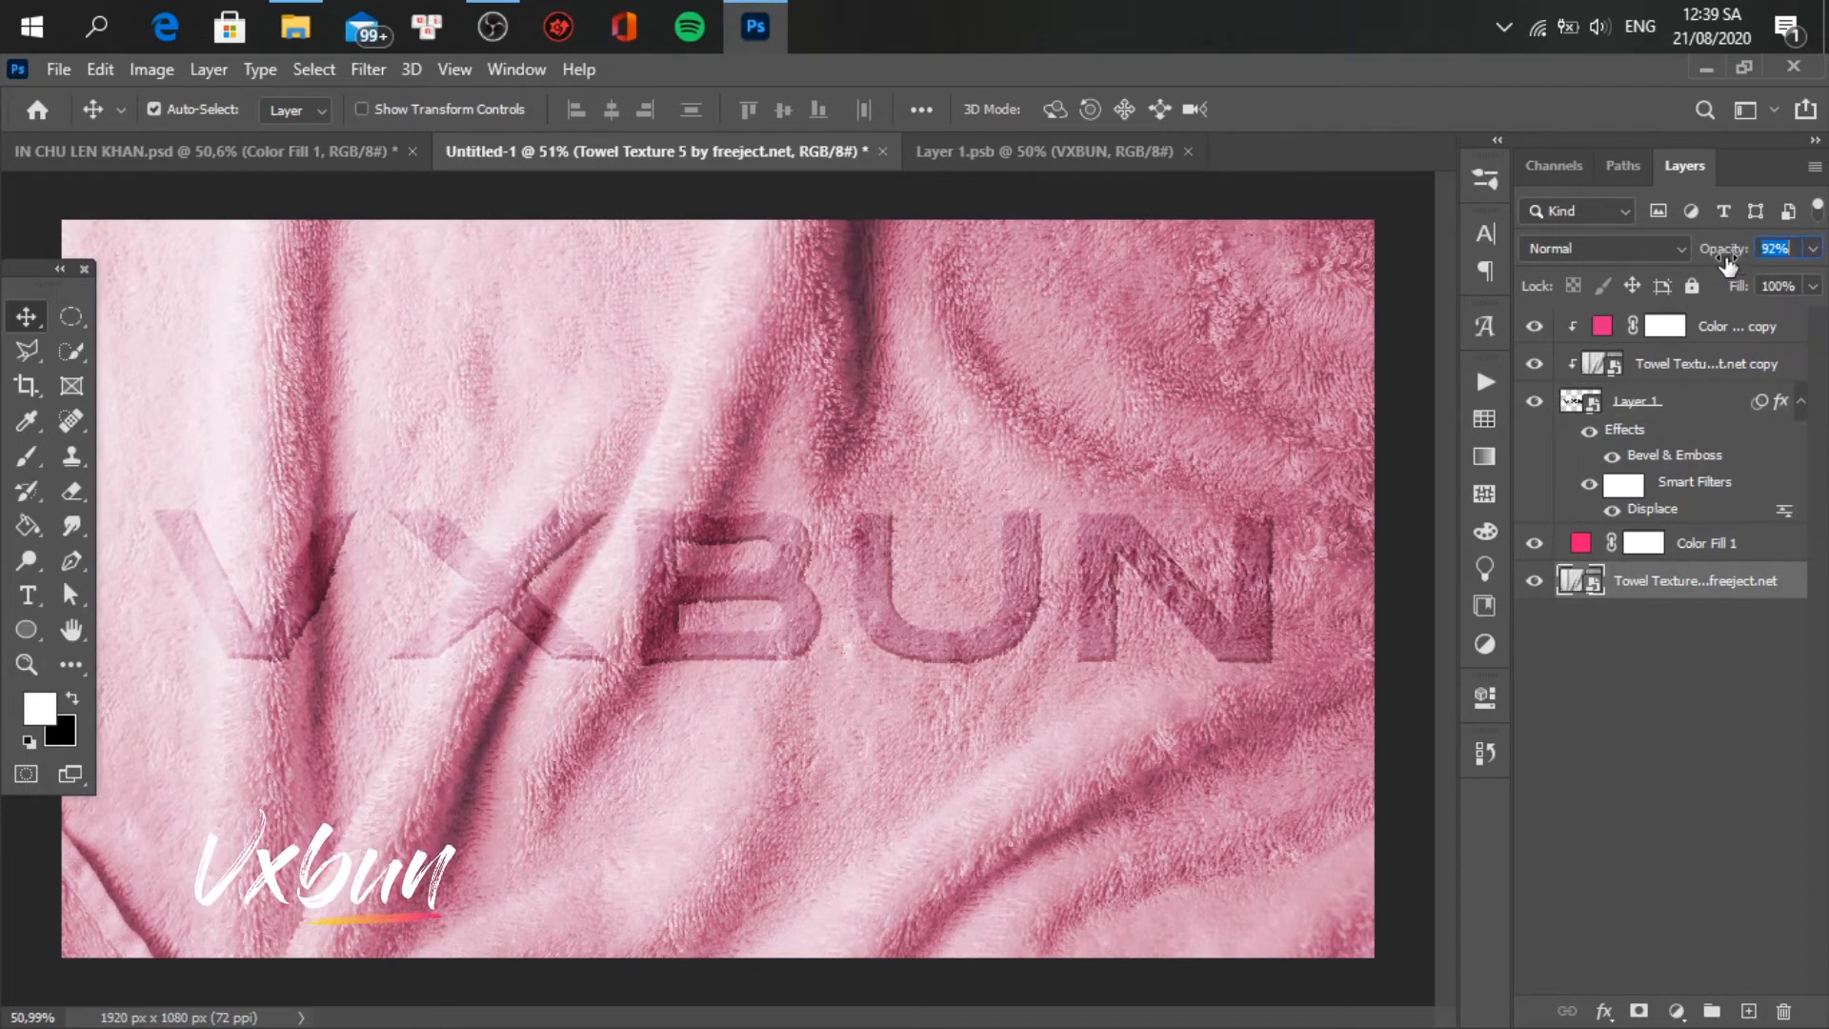
drag(1729, 262, 1821, 269)
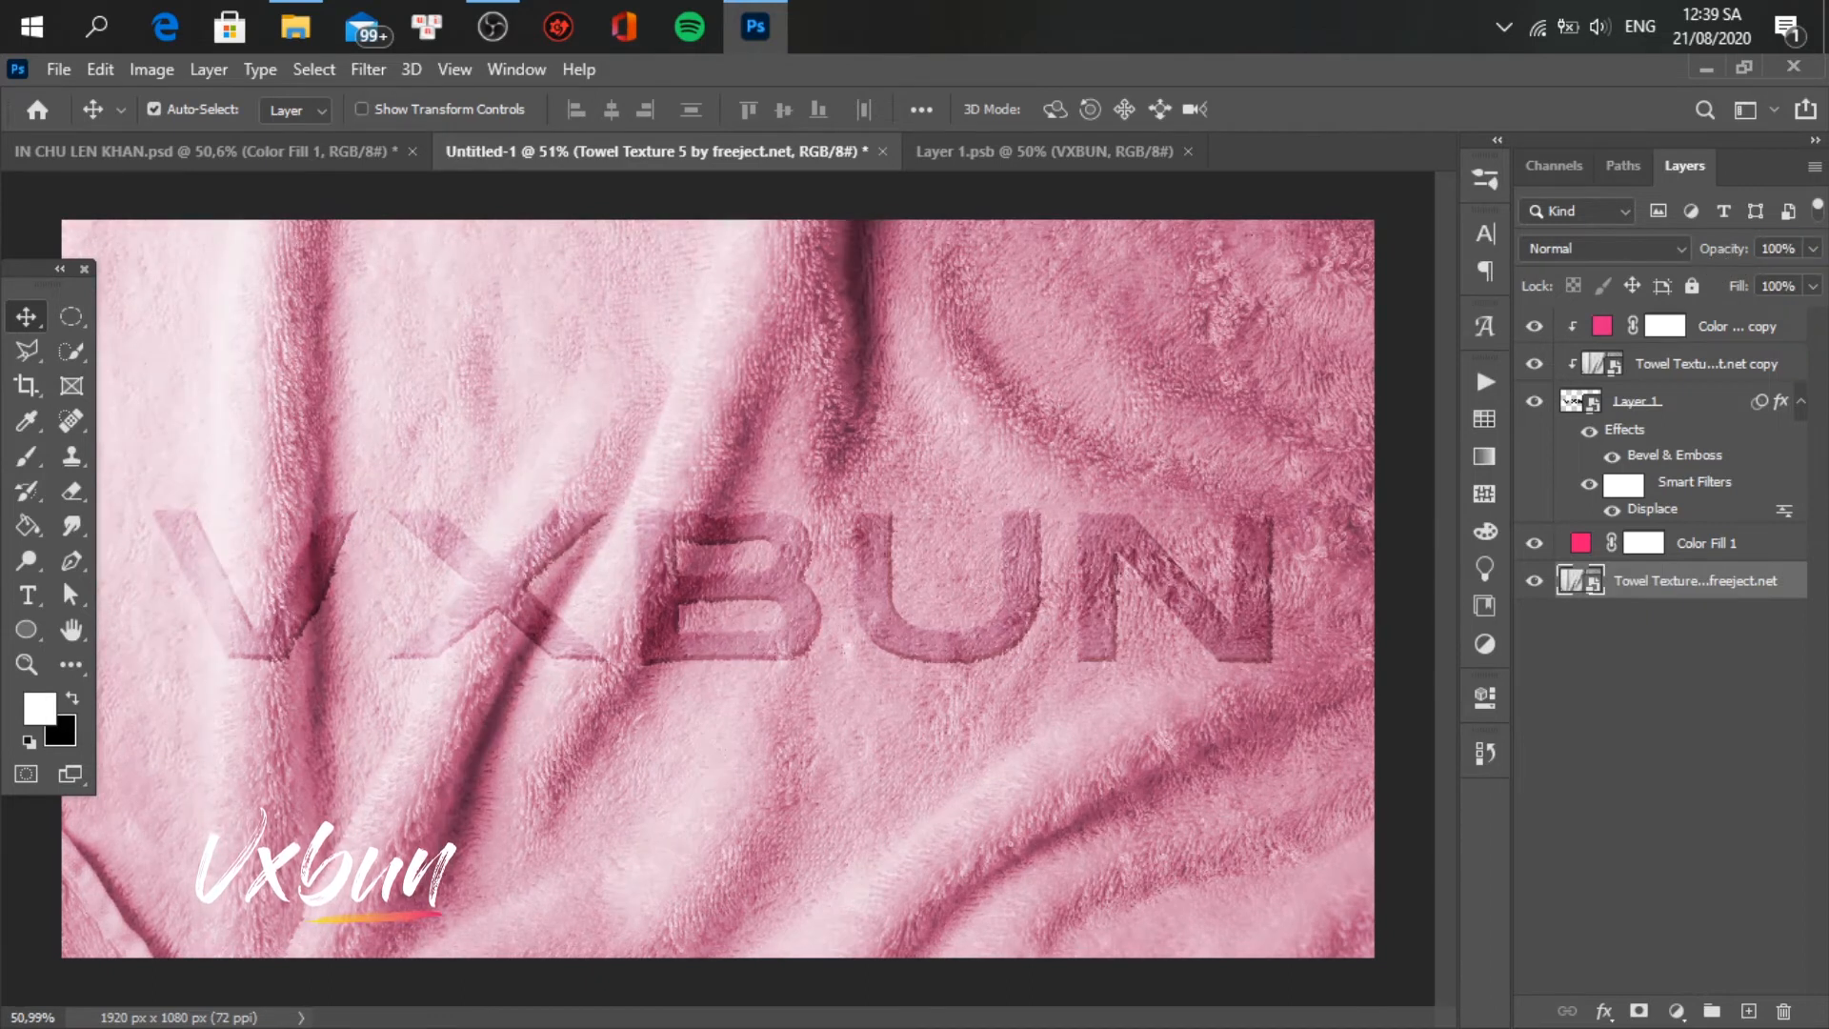
click(1719, 550)
mouse_move(1729, 253)
mouse_down()
mouse_move(1713, 255)
mouse_move(1741, 258)
mouse_up()
- Following the layer setup in IN CHU LEN KHAN.psd, add a black-filled layer below the towel texture in the untitled document
click(250, 160)
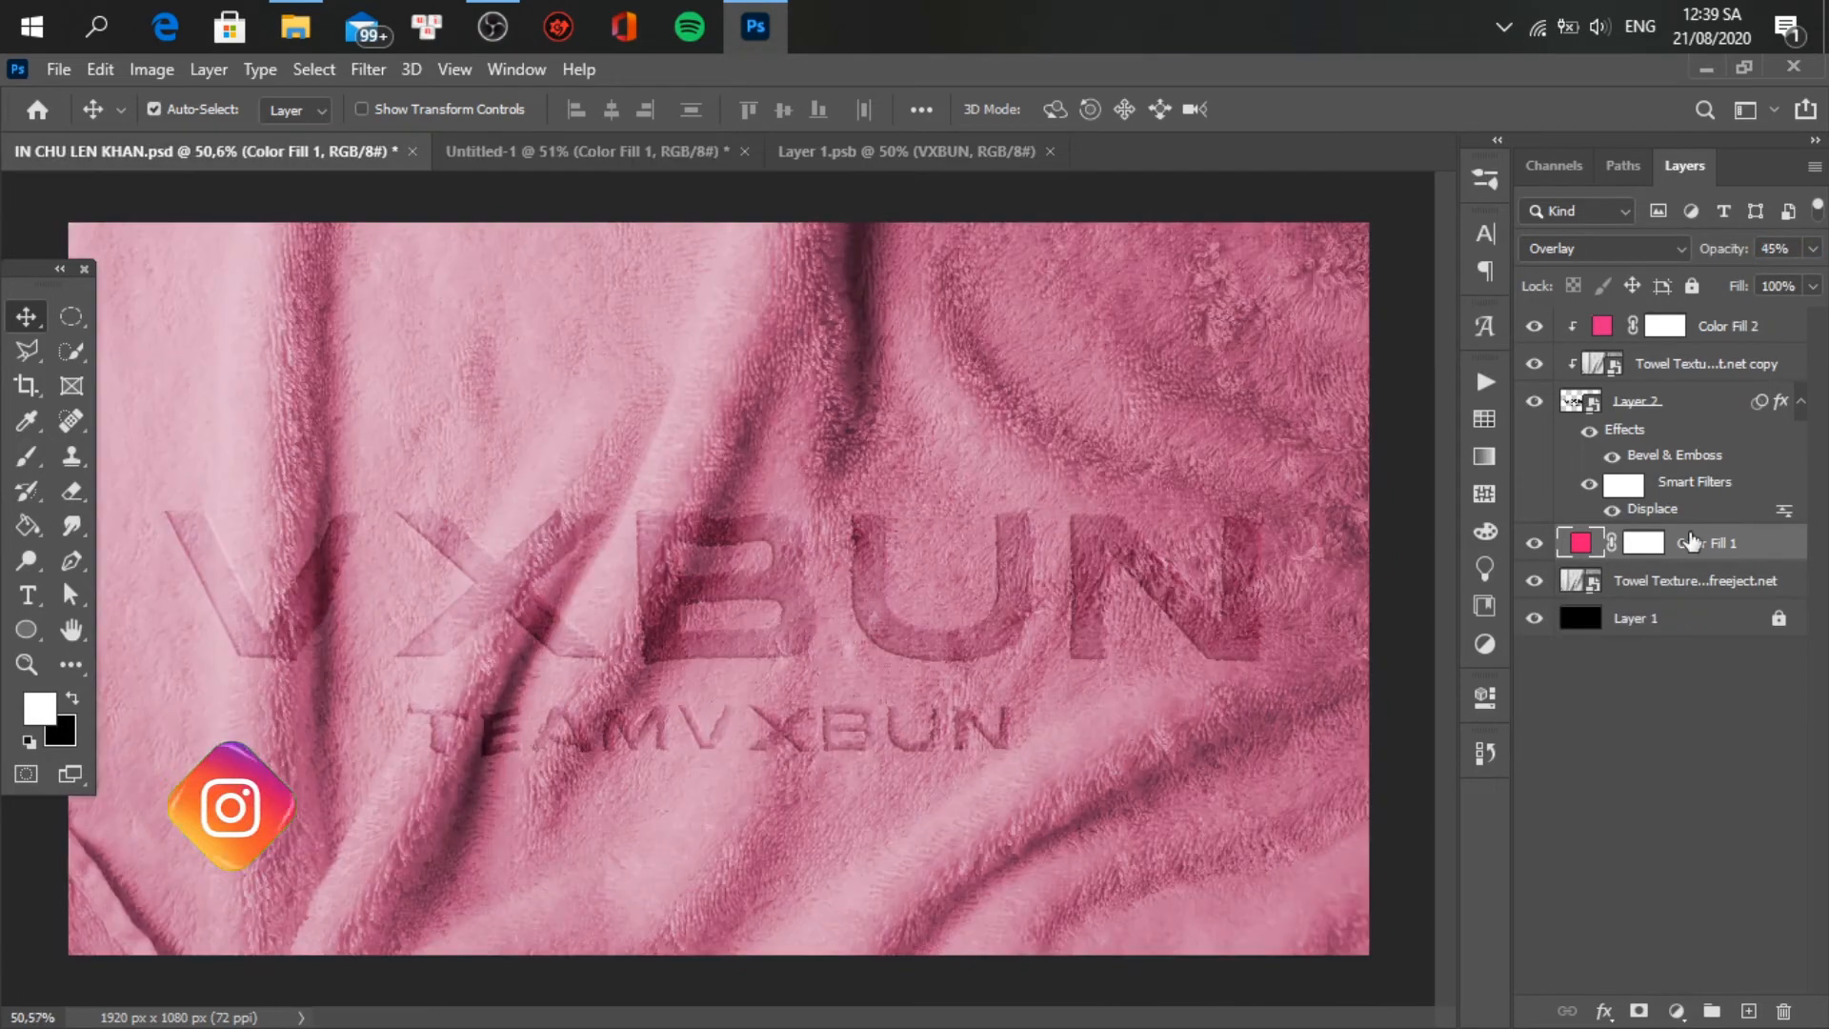
click(1740, 586)
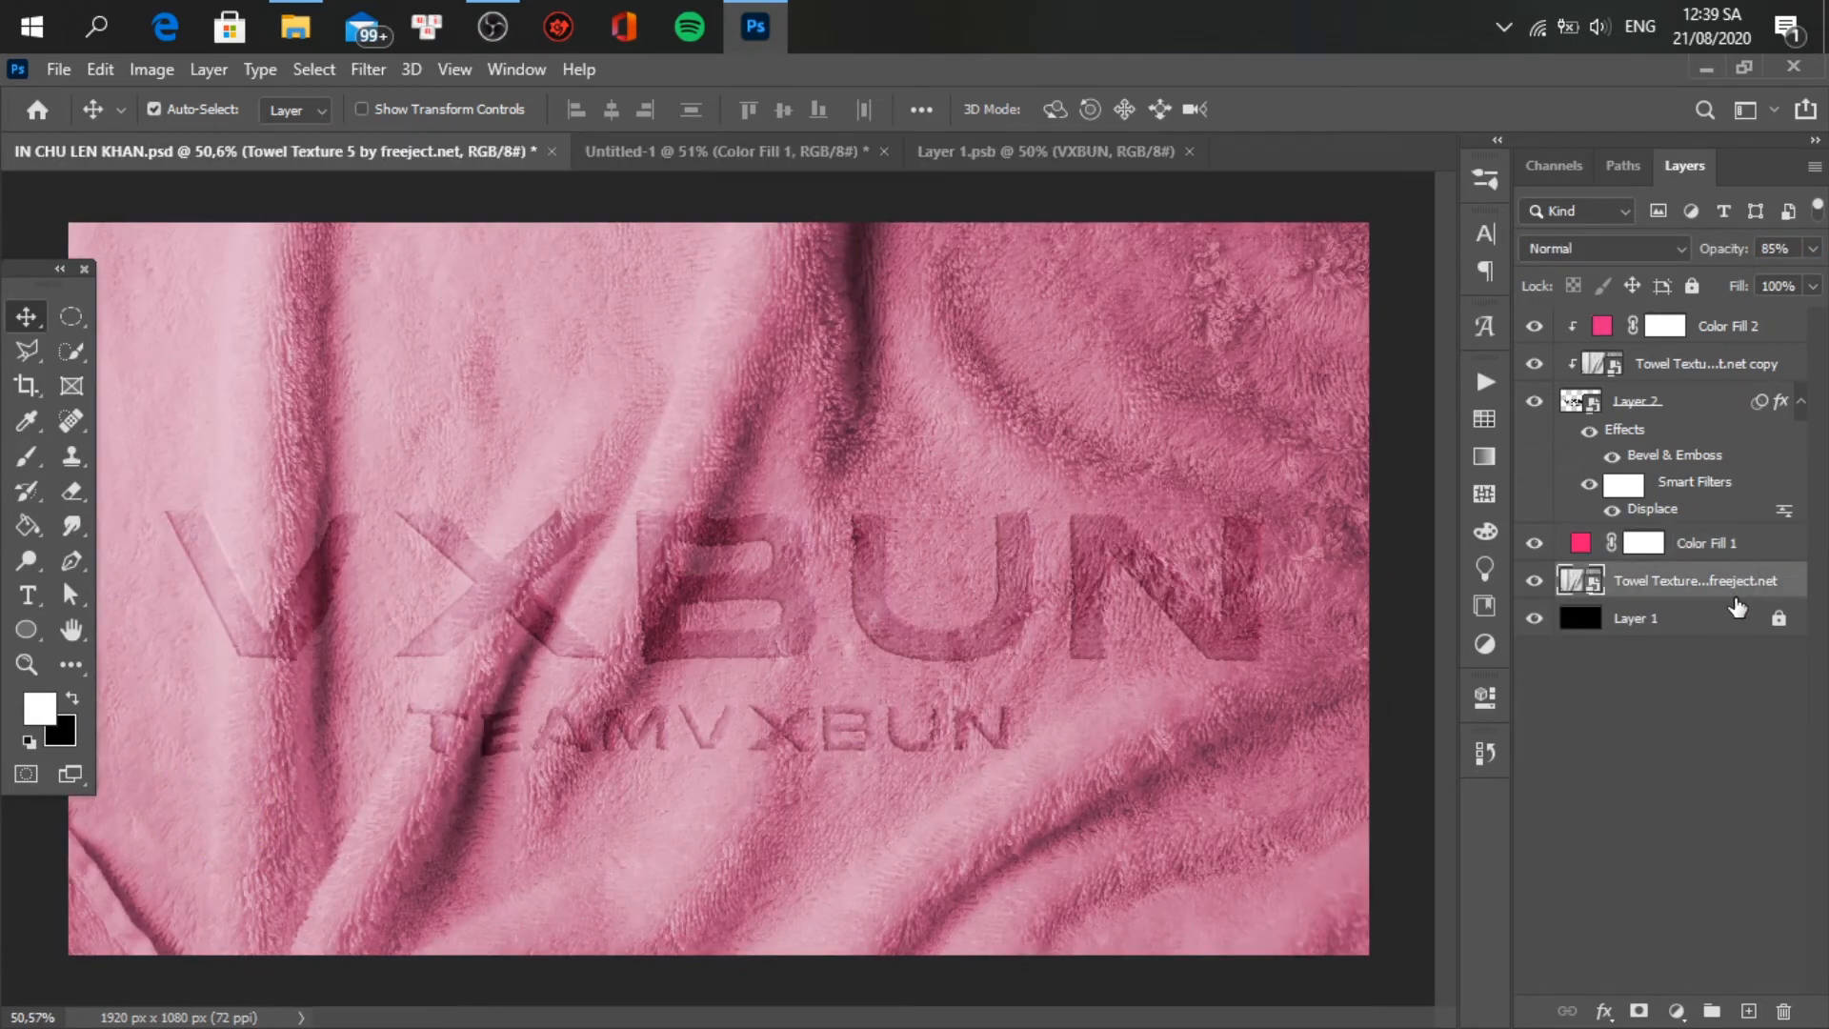
click(648, 152)
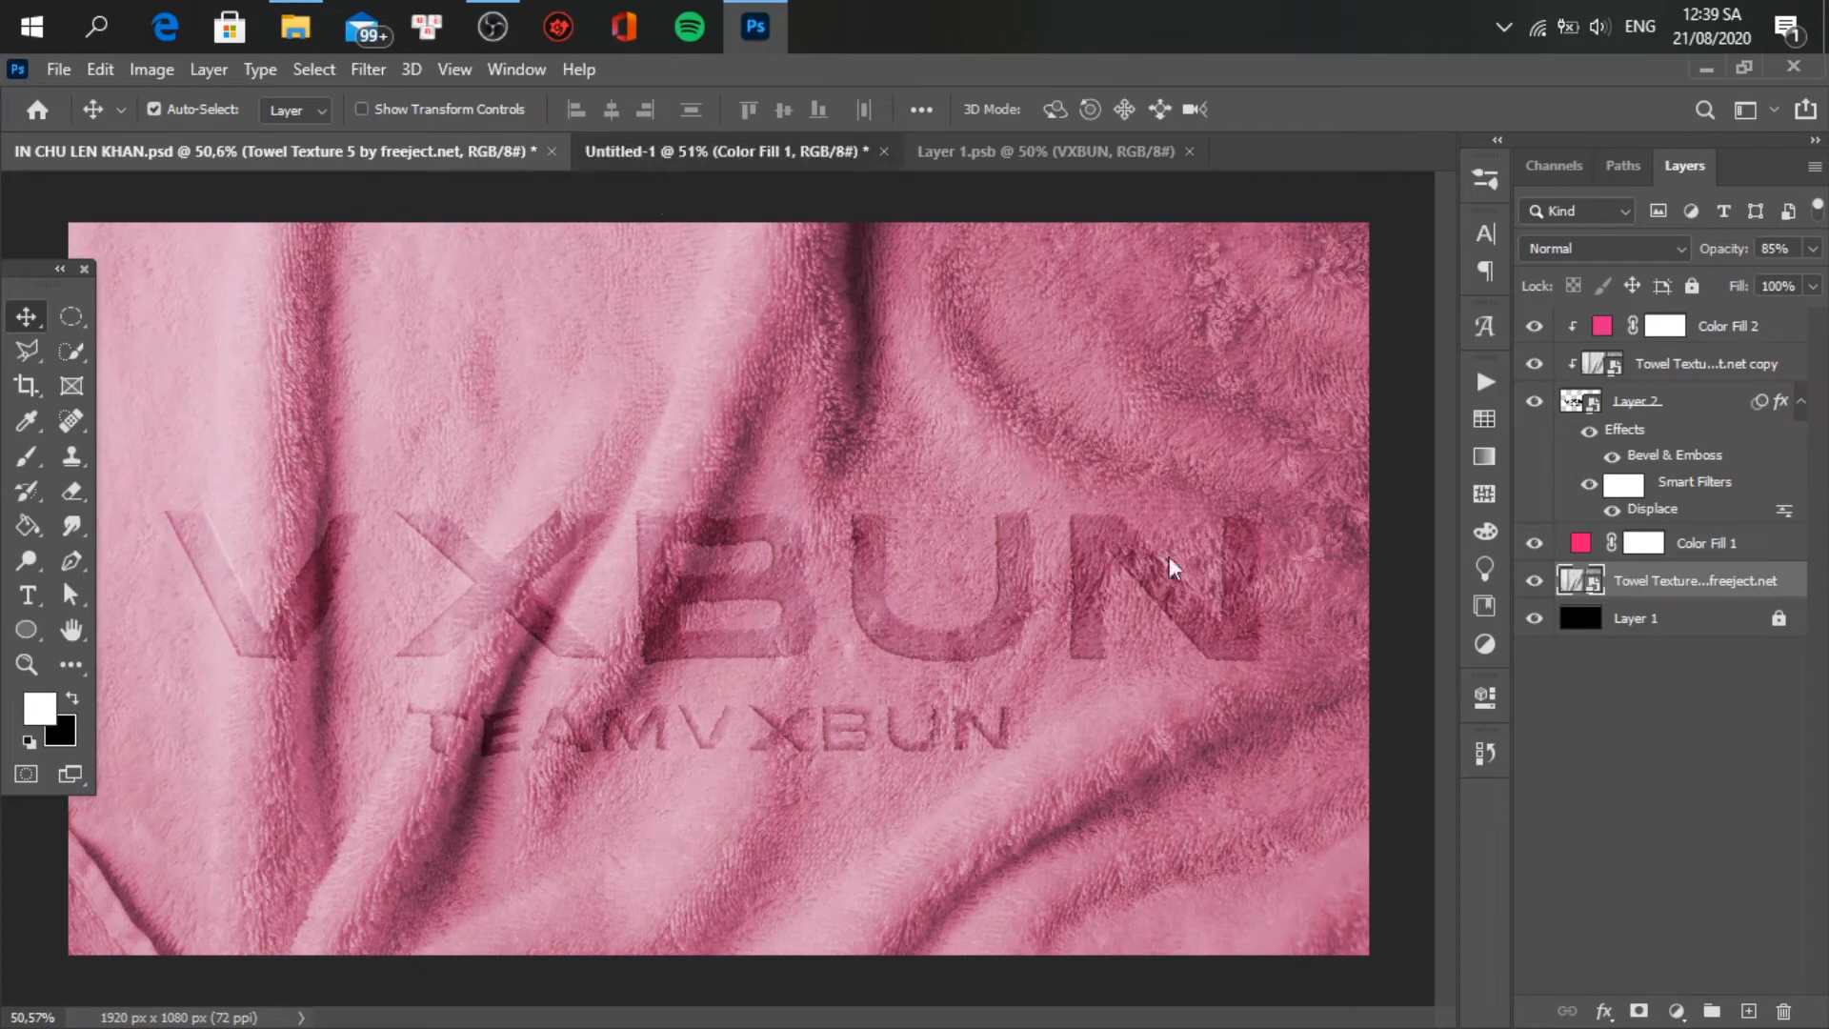
click(1748, 1011)
drag(1715, 562, 1701, 702)
key(x)
key(alt+BackSpace)
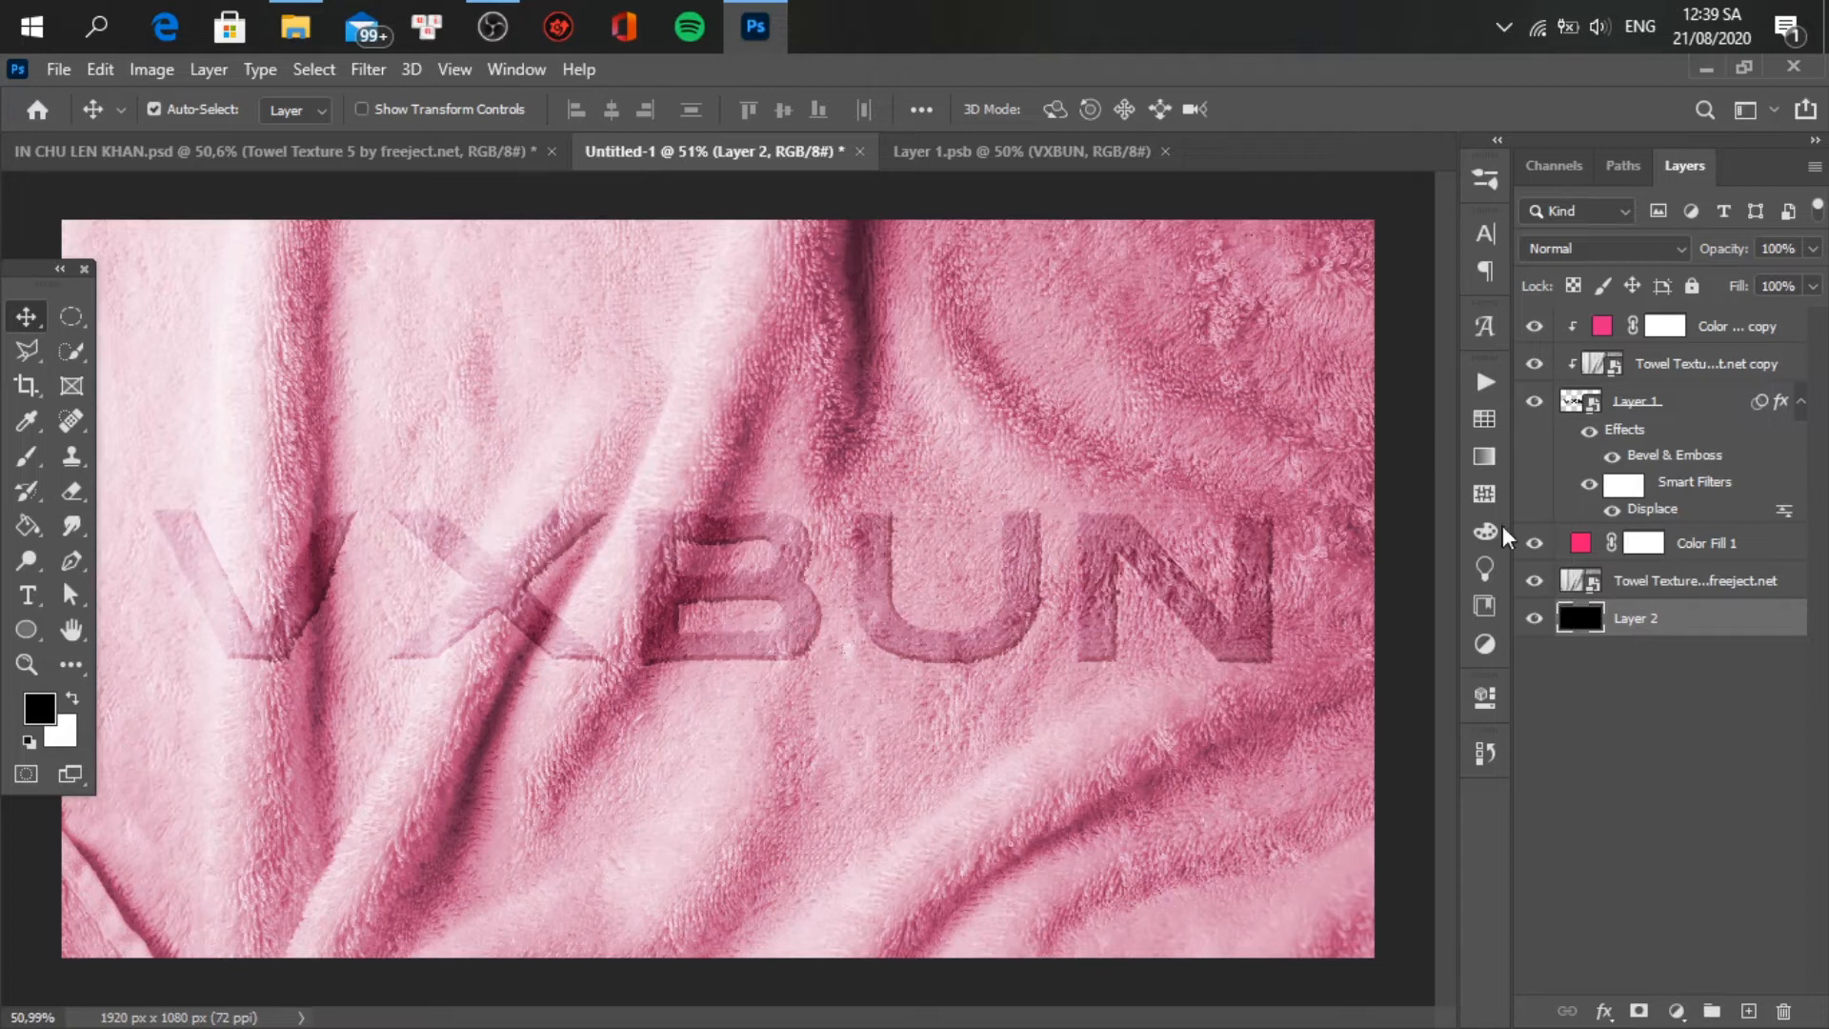
- Try another opacity on Color Fill 1, and set the towel texture layer's opacity to 85%
click(1755, 544)
drag(1741, 254, 1713, 297)
click(1714, 598)
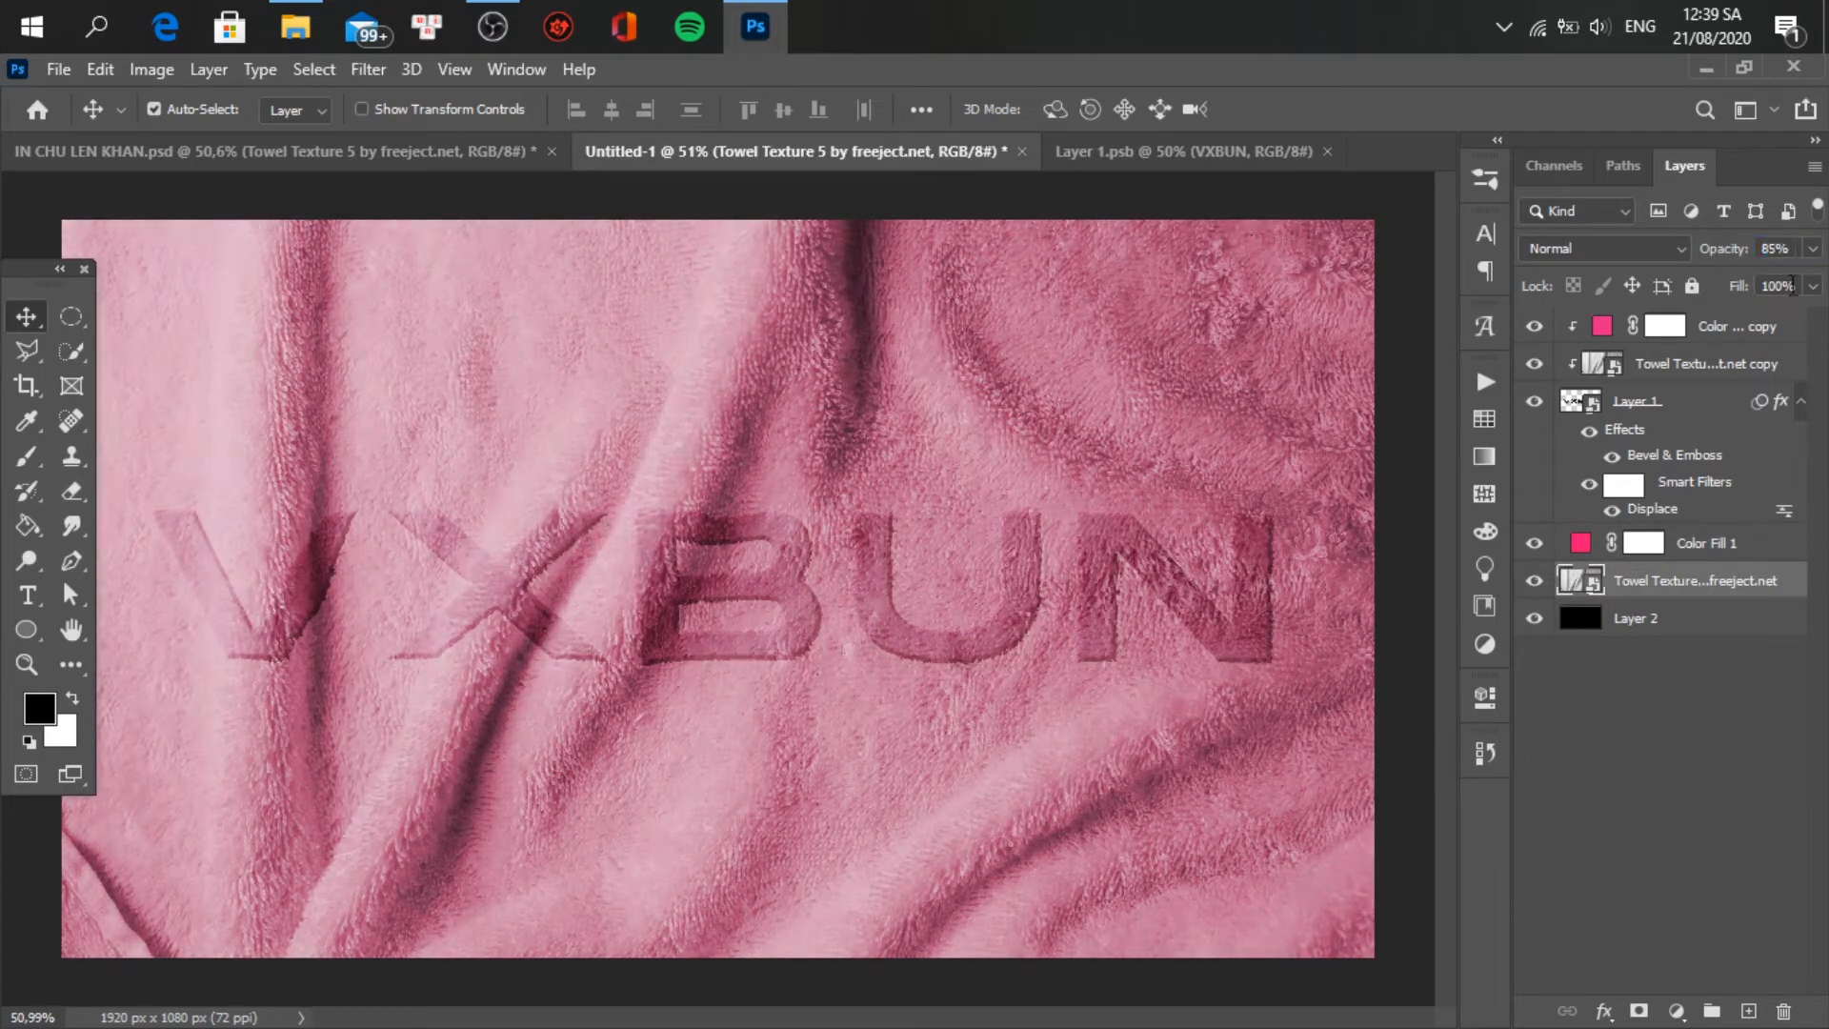
- Set Layer 1's opacity to 50% and compare the lettering with Layer 2 in IN CHU LEN KHAN.psd
click(1672, 417)
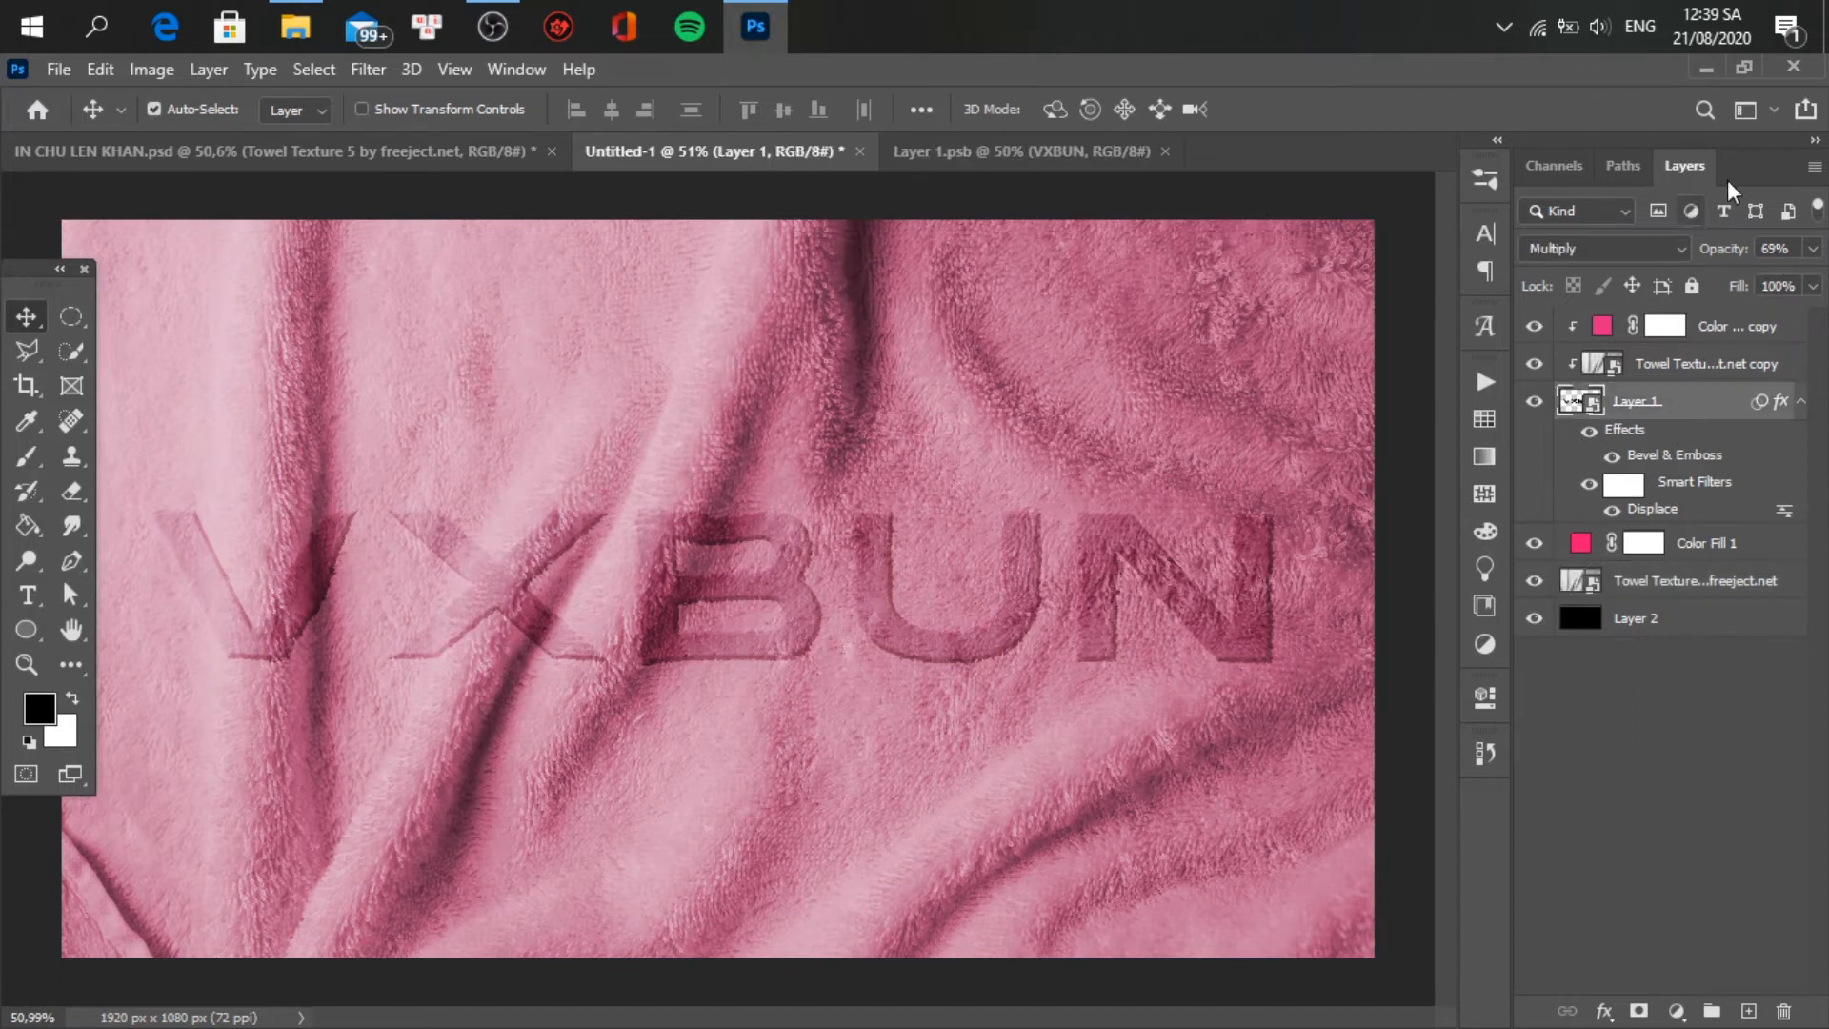
click(1733, 259)
drag(1733, 259, 1714, 288)
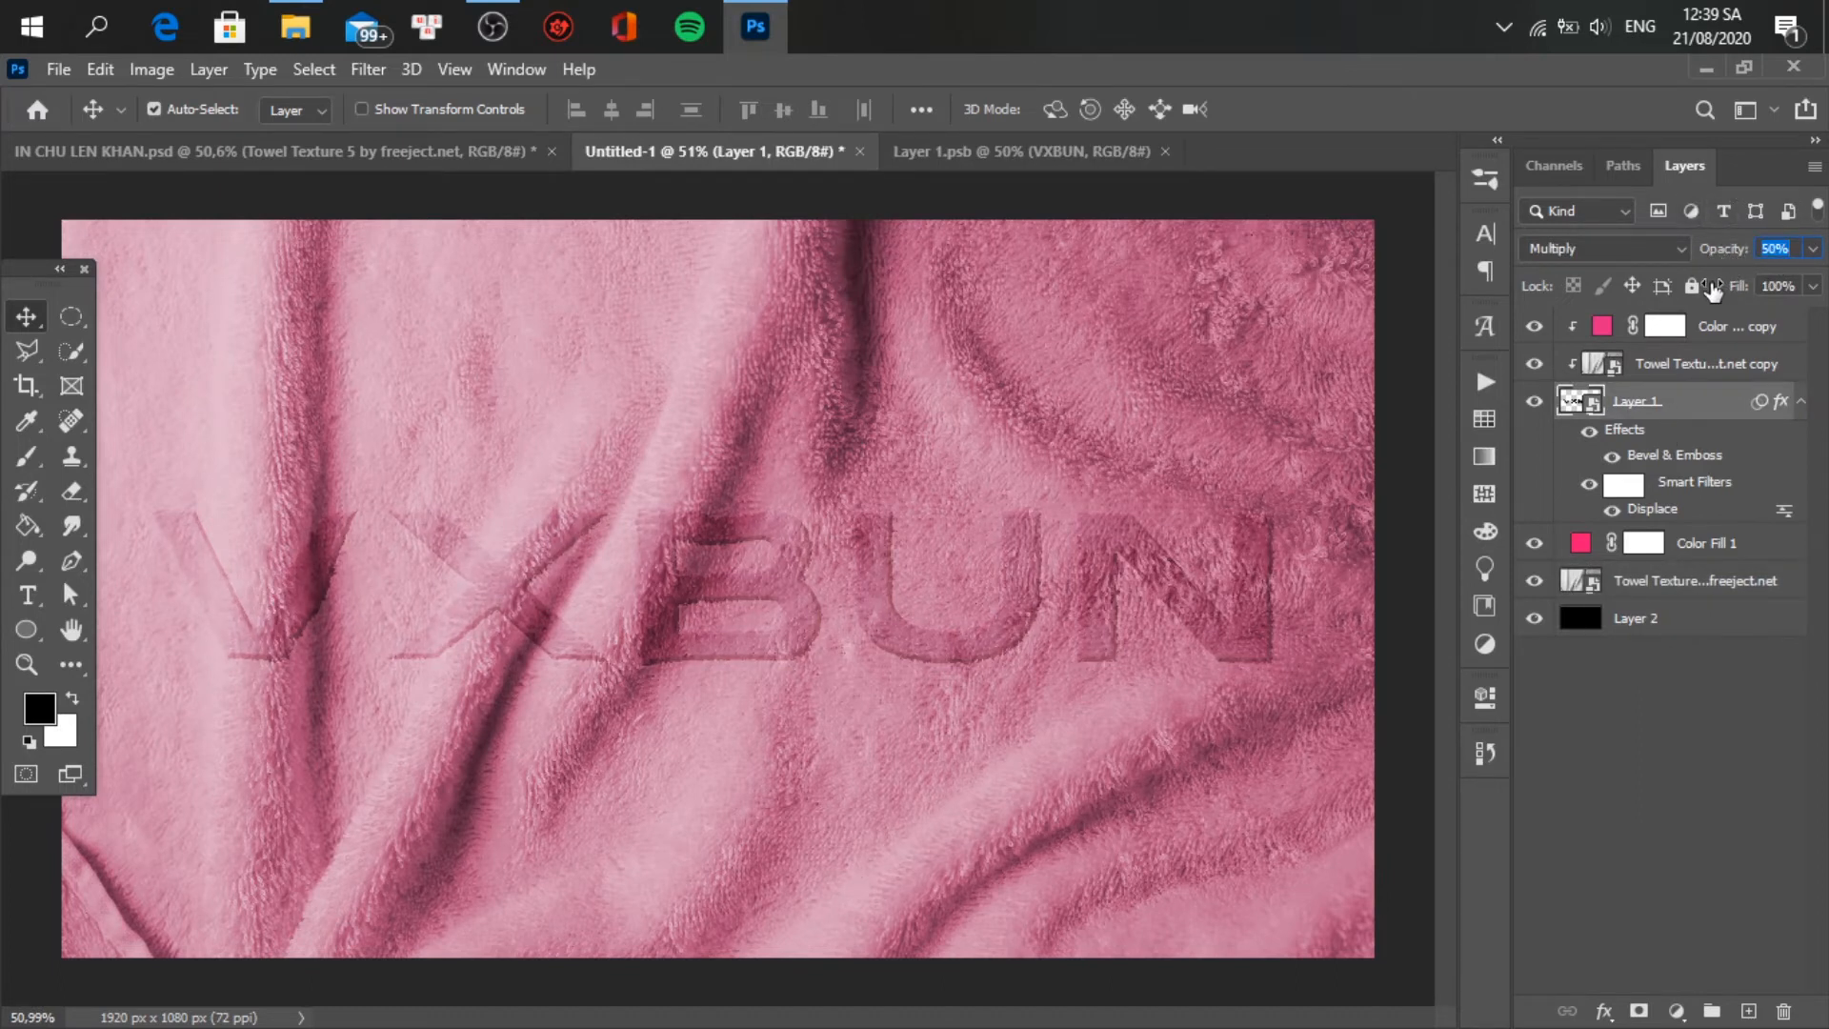
click(186, 153)
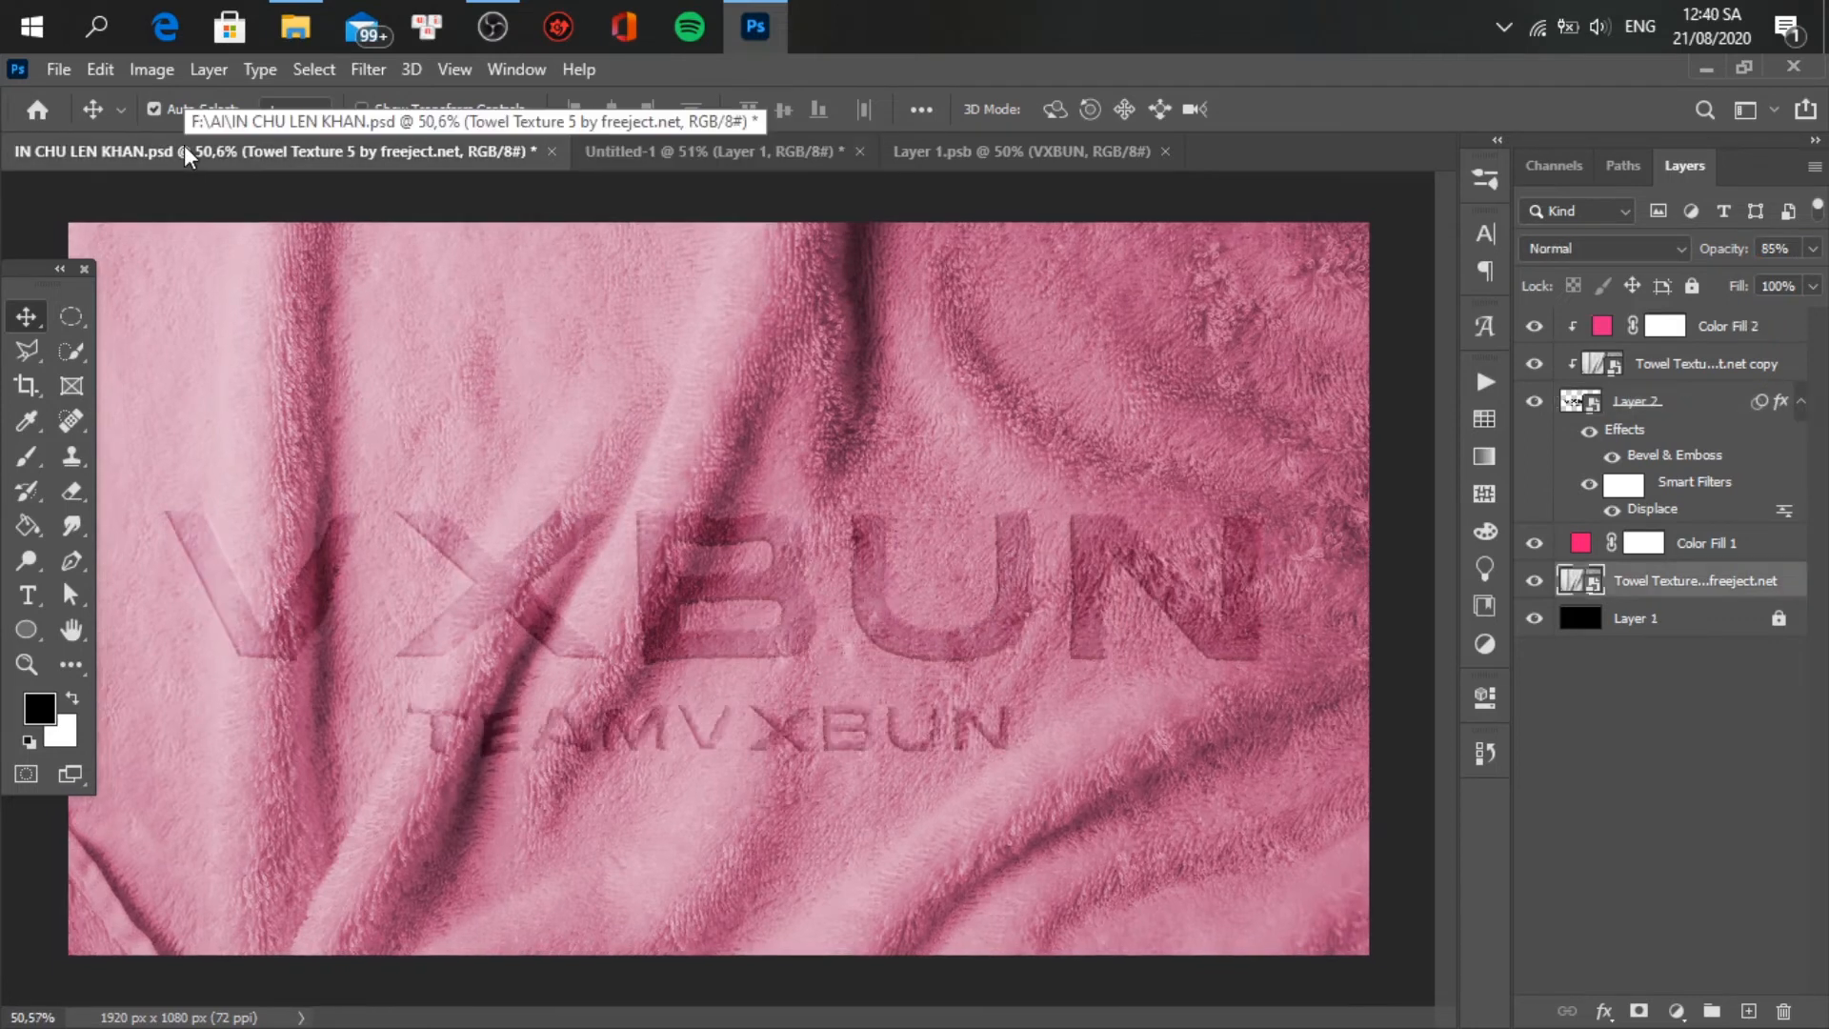
click(1698, 398)
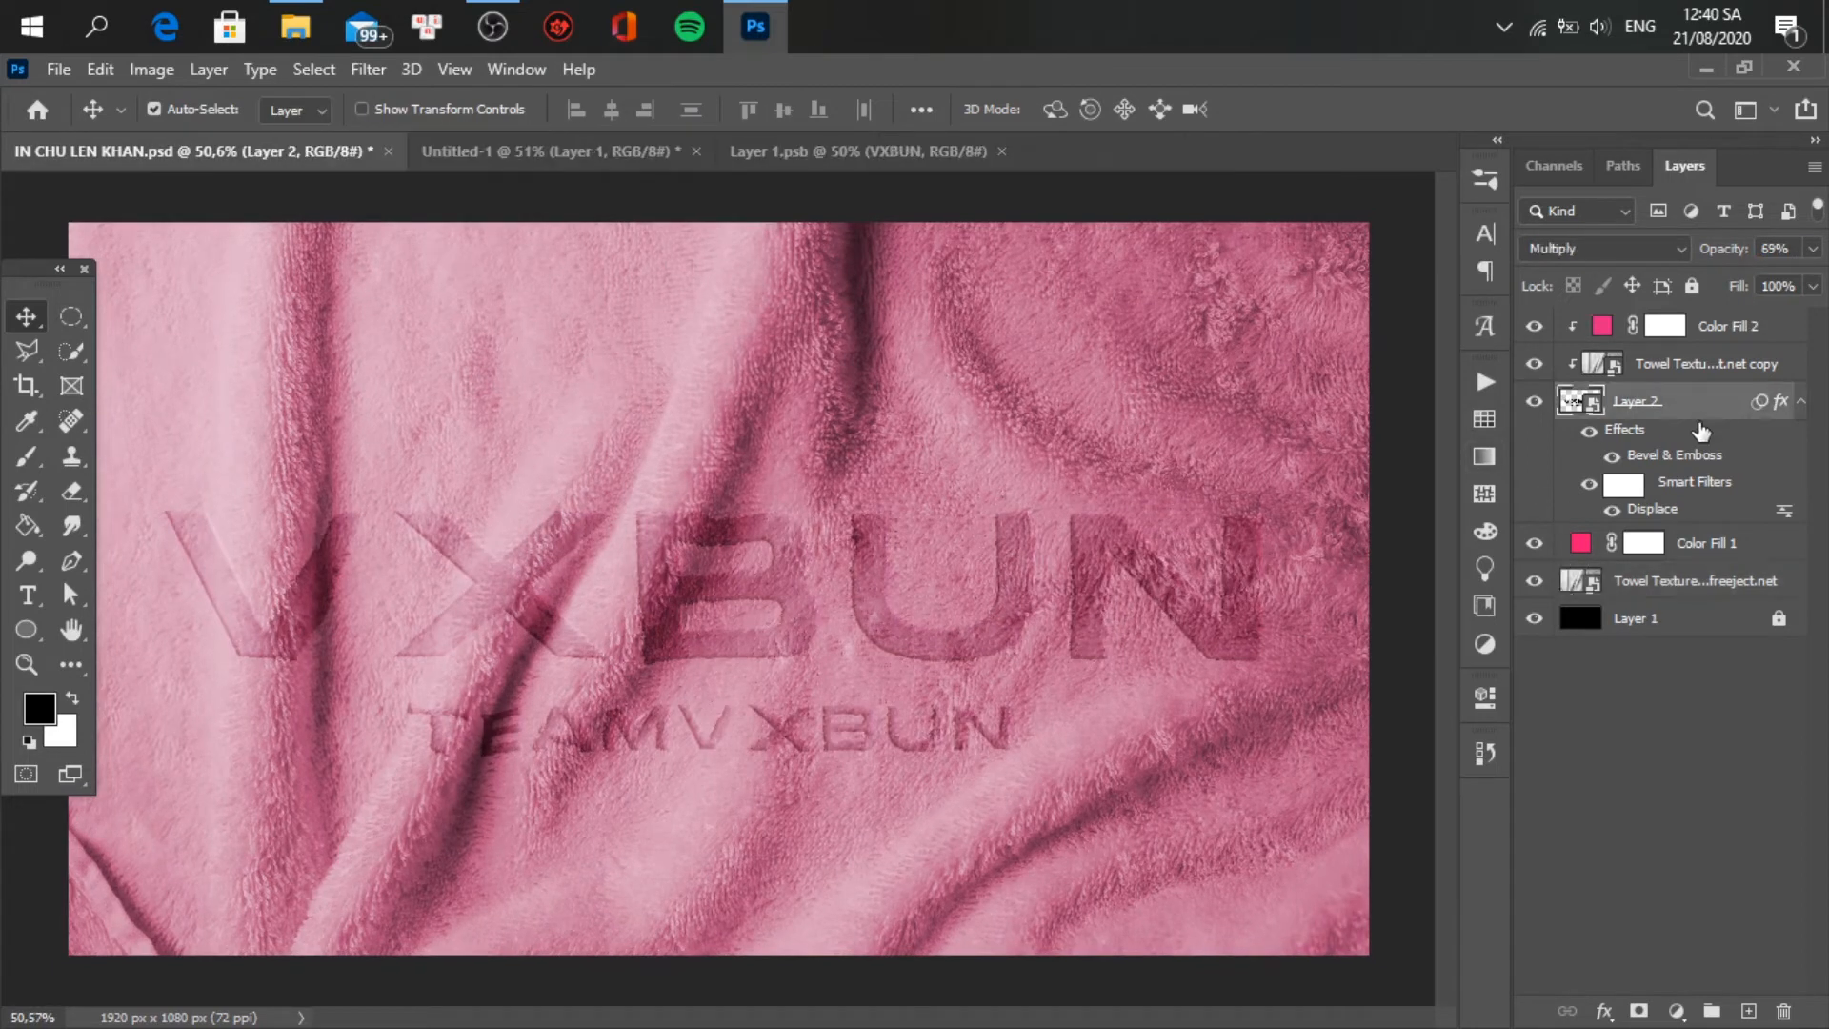
click(762, 148)
click(619, 151)
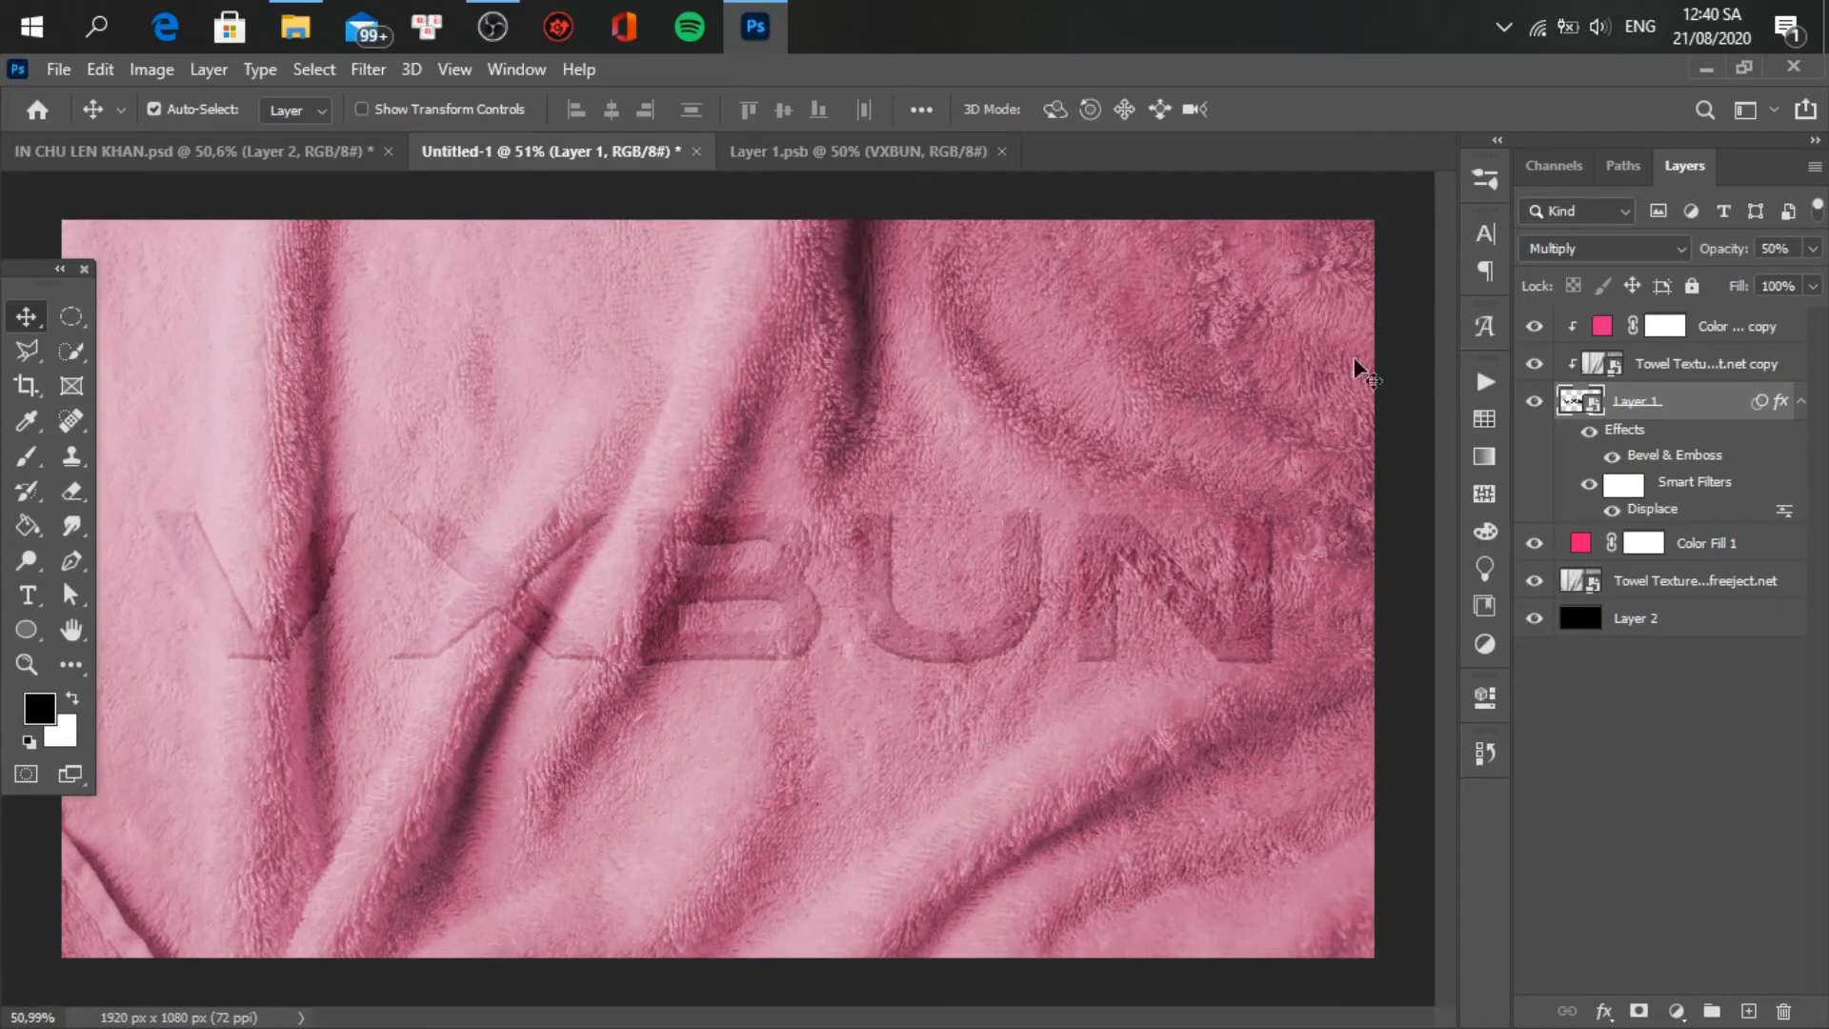
- Raise Layer 1's opacity to 63% and compare the lettering with IN CHU LEN KHAN.psd
drag(1726, 257, 1749, 289)
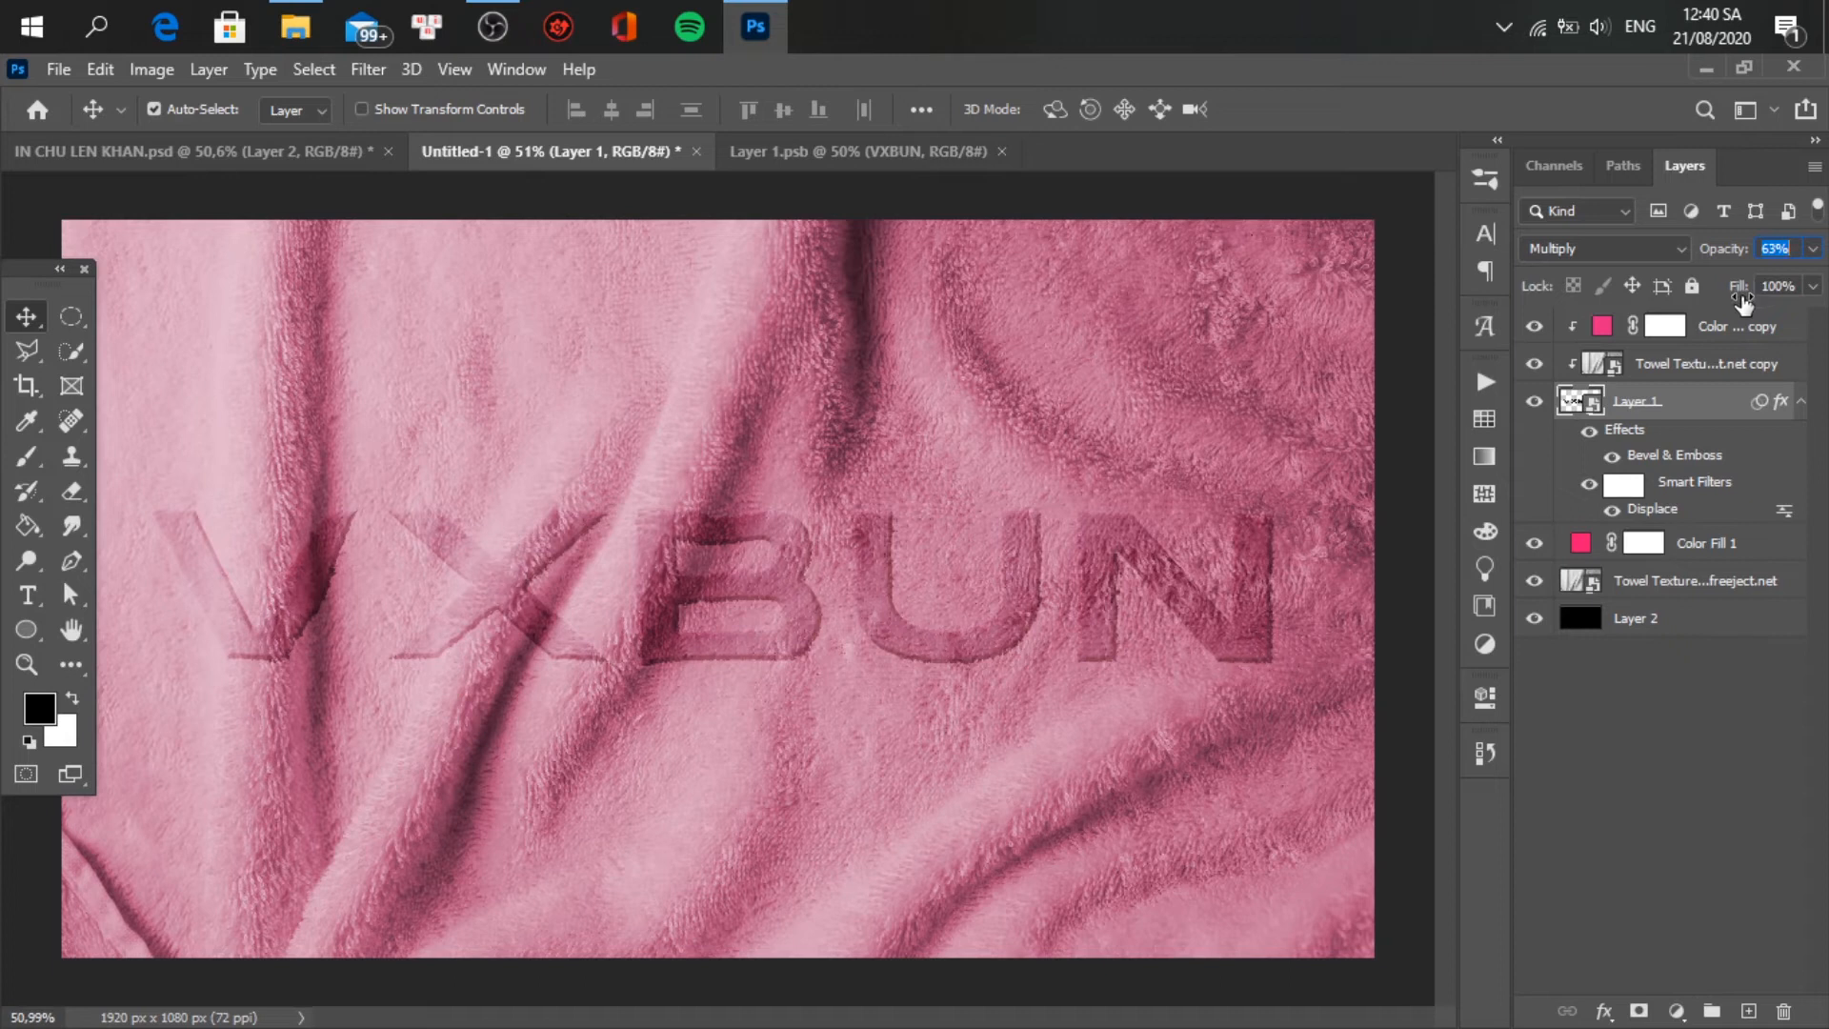
click(340, 162)
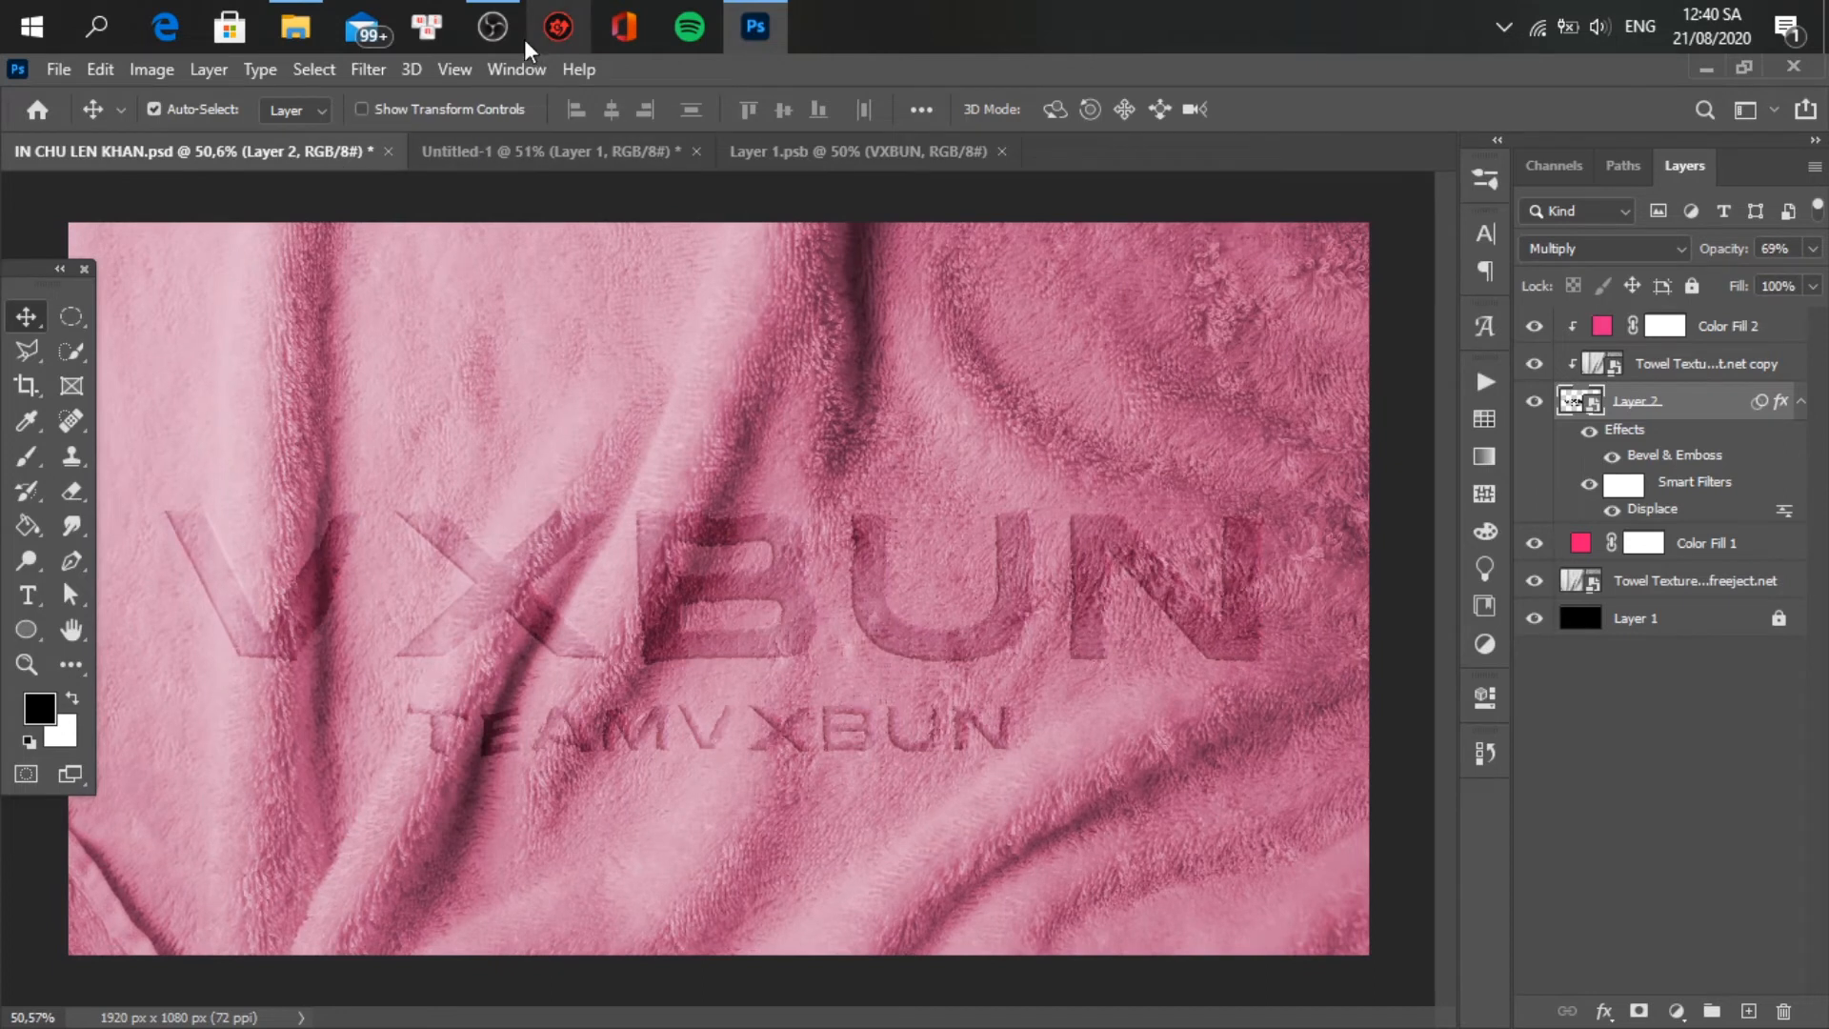
click(533, 147)
mouse_move(493, 38)
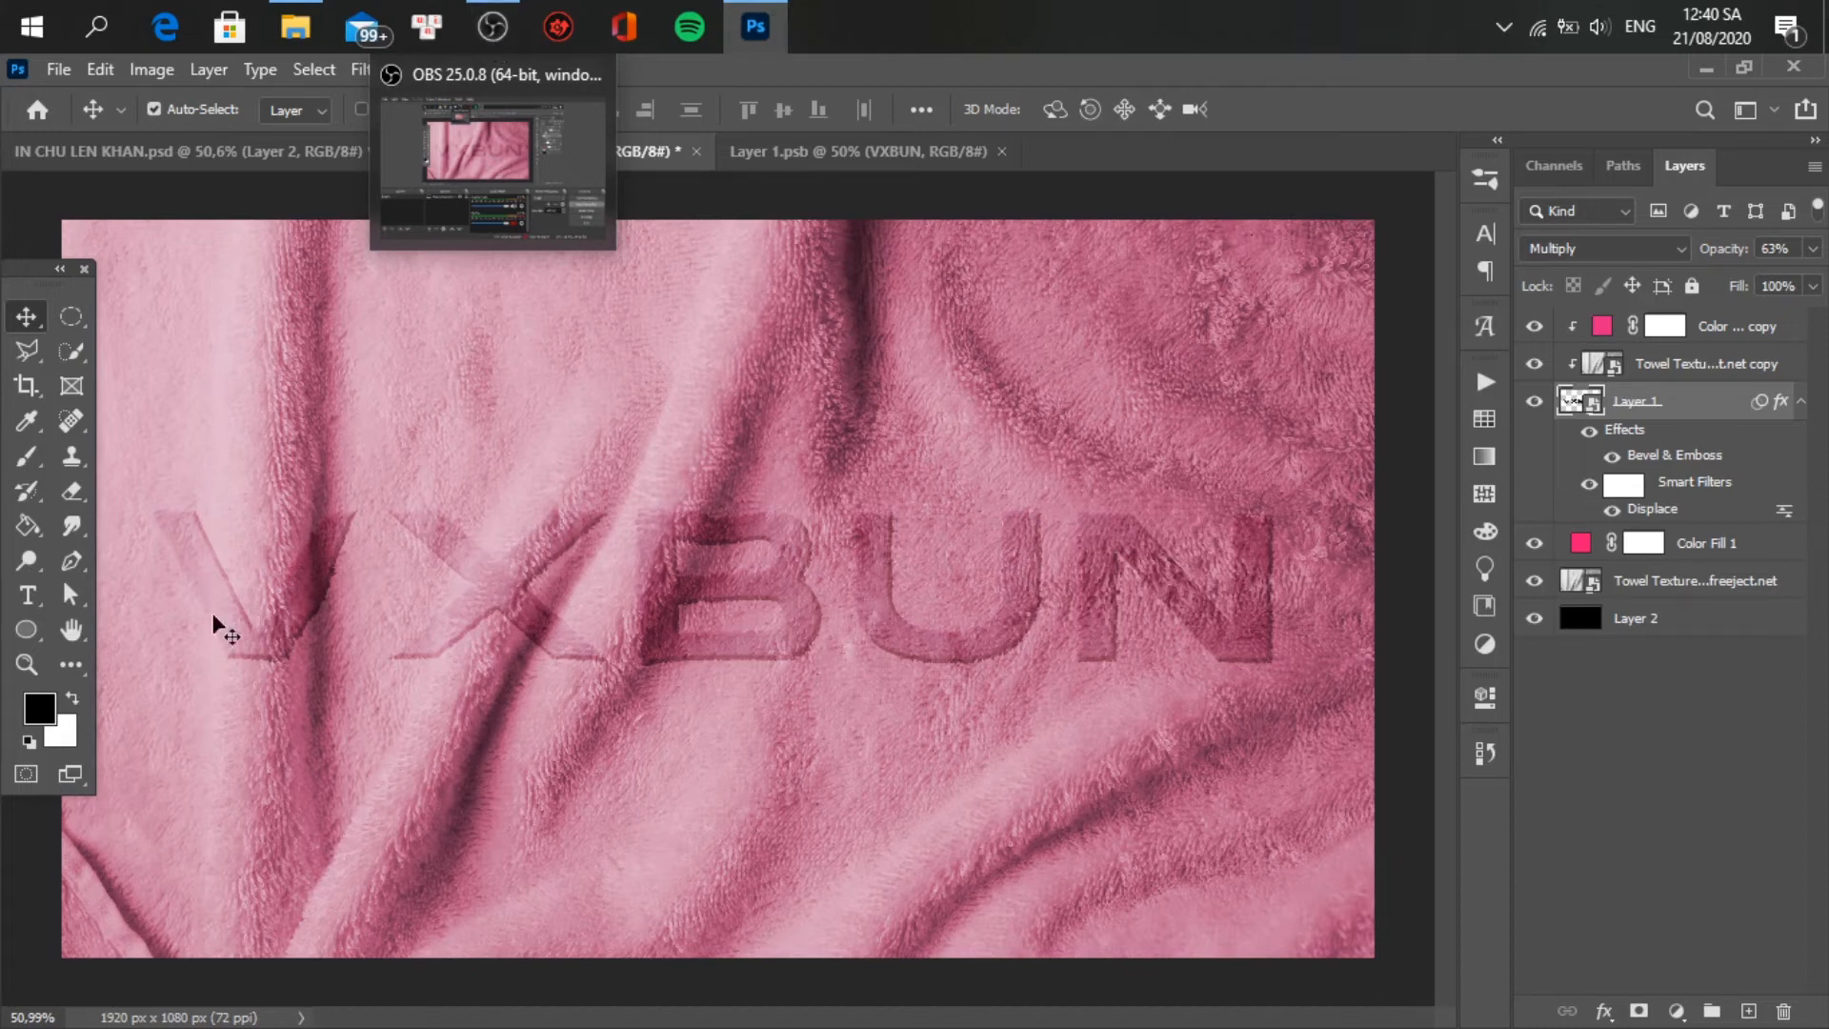
- In Layer 1.psb, duplicate the VXBUN text just below the original and change the copy to read TEAMVXBUN
click(830, 158)
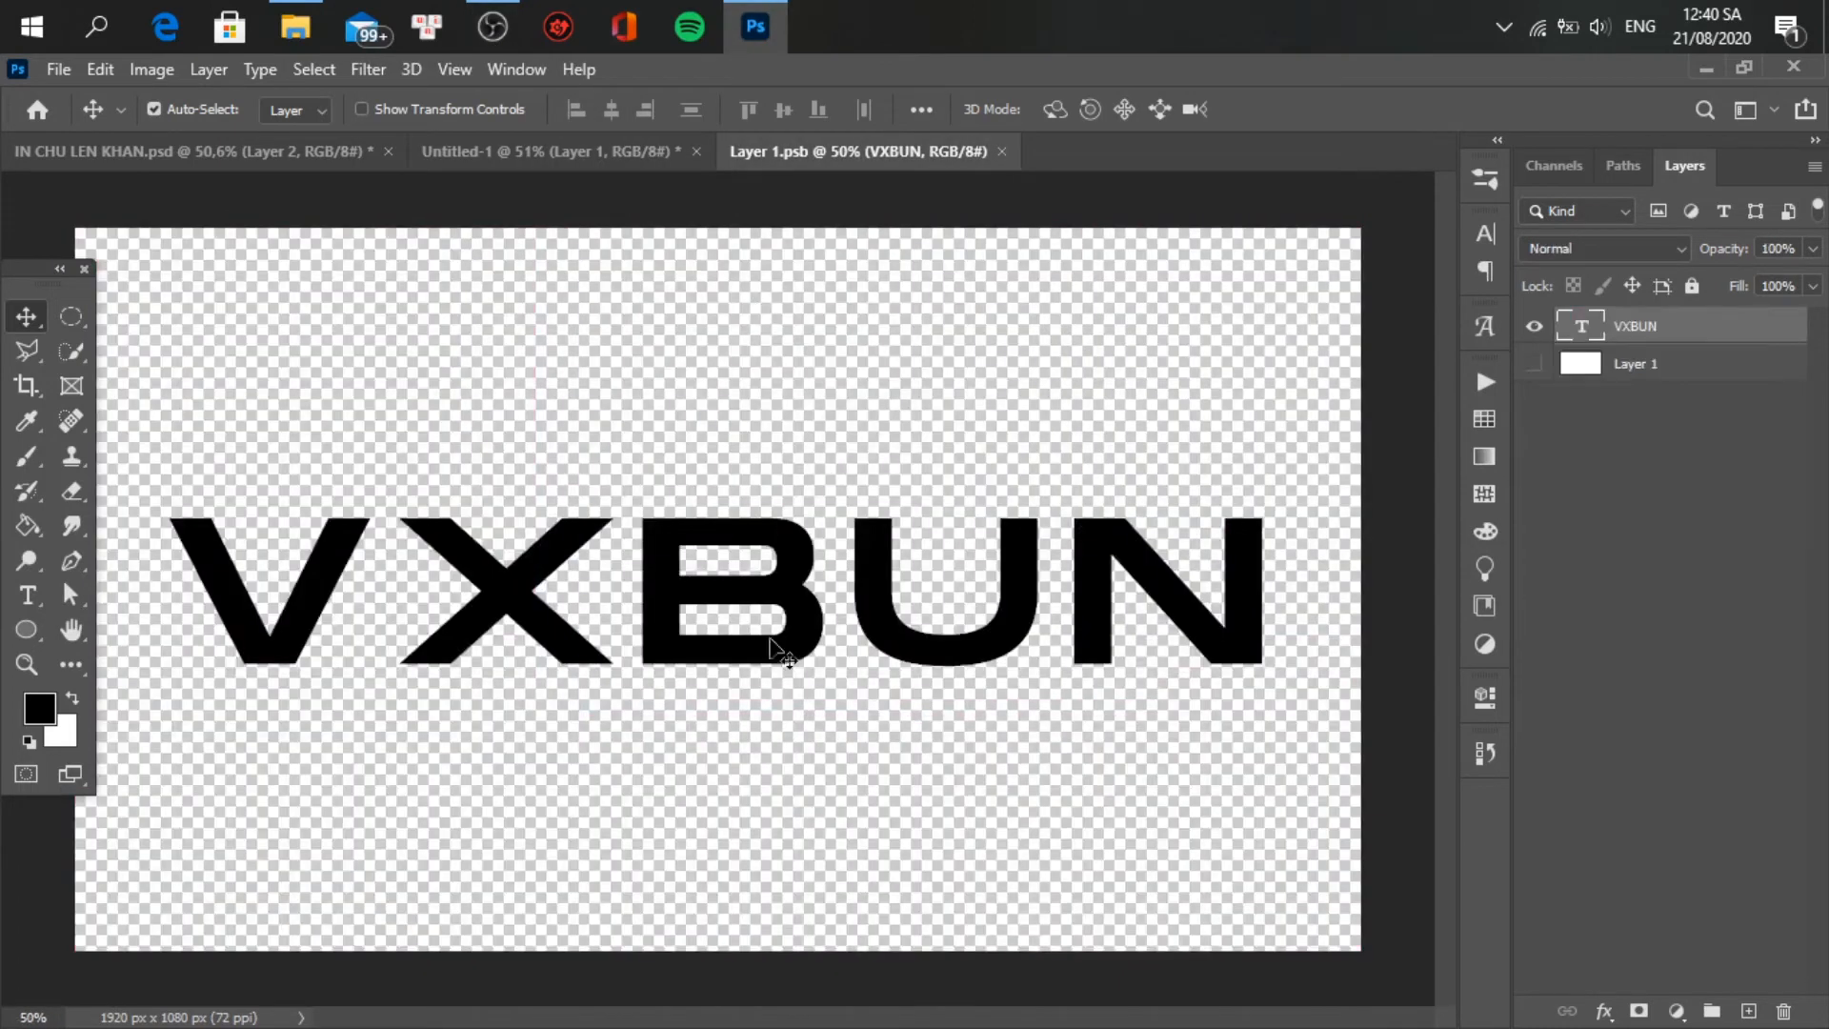
alt+drag(707, 591, 717, 749)
double_click(719, 747)
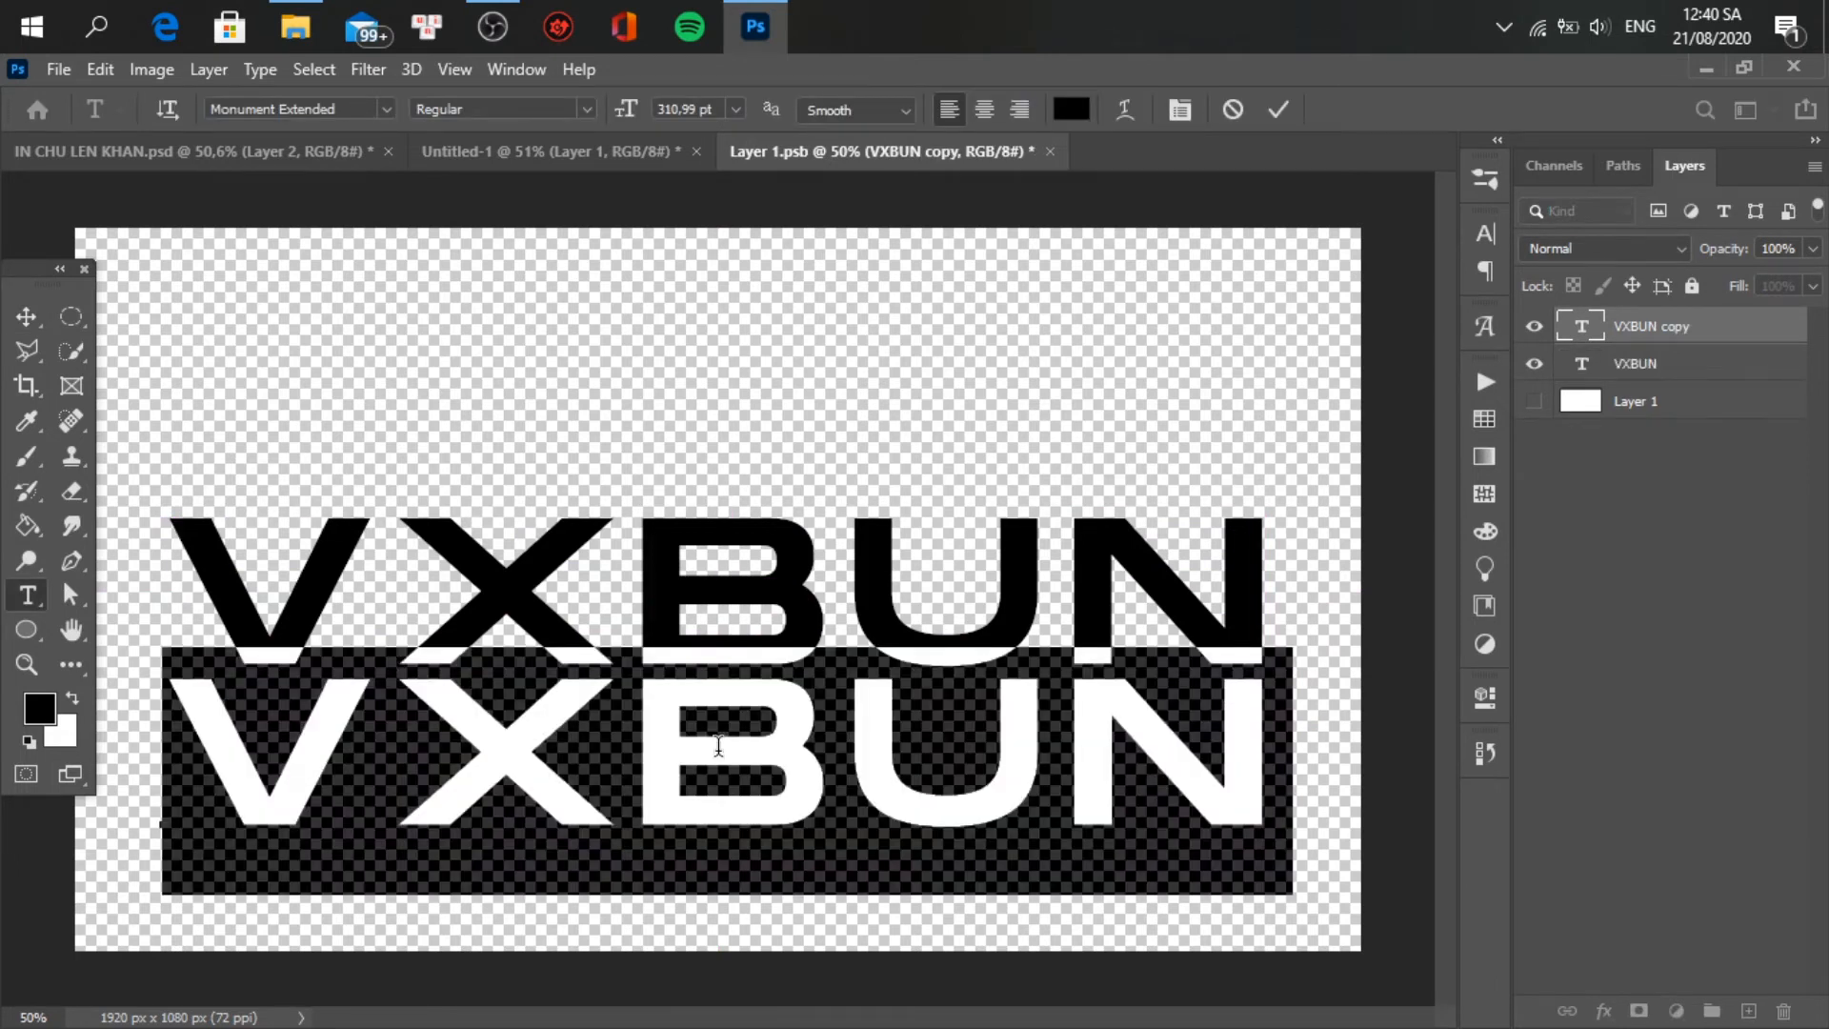
text(TEAM)
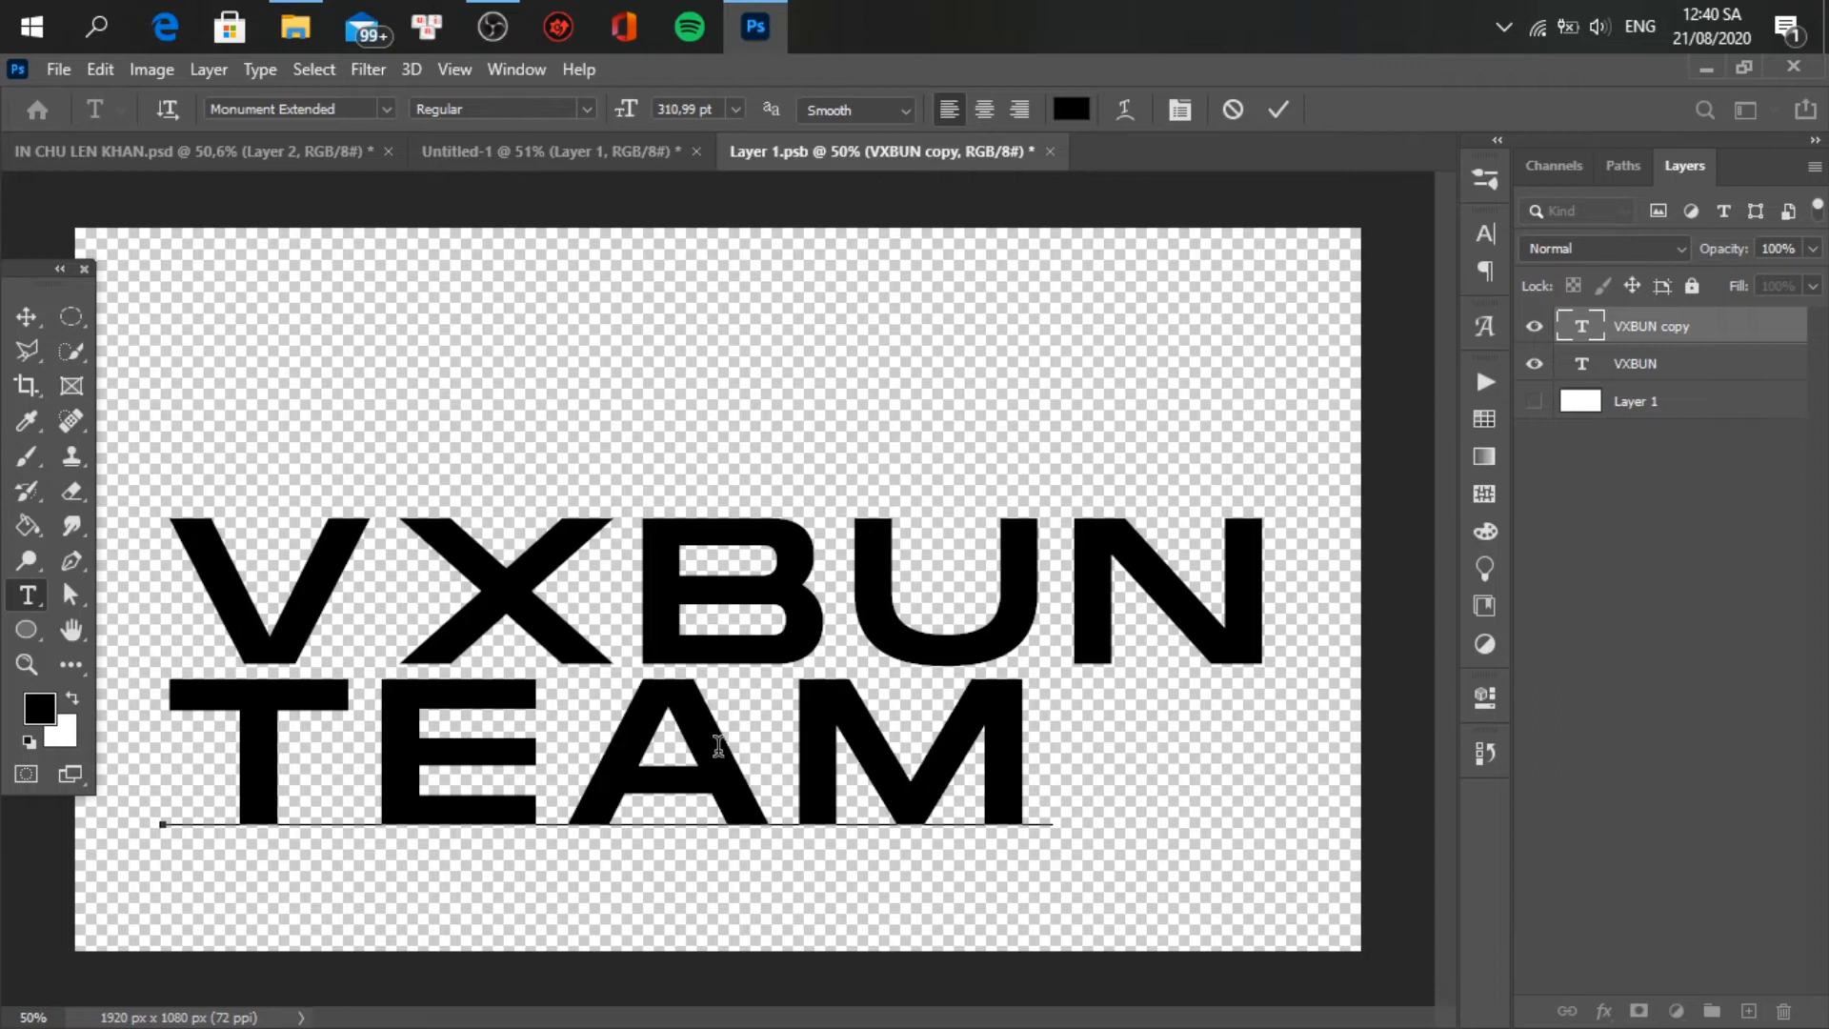
text(VX)
- Shrink the TEAMVXBUN text to about 145 pt and position it just under the VXBUN lettering
key(ctrl)
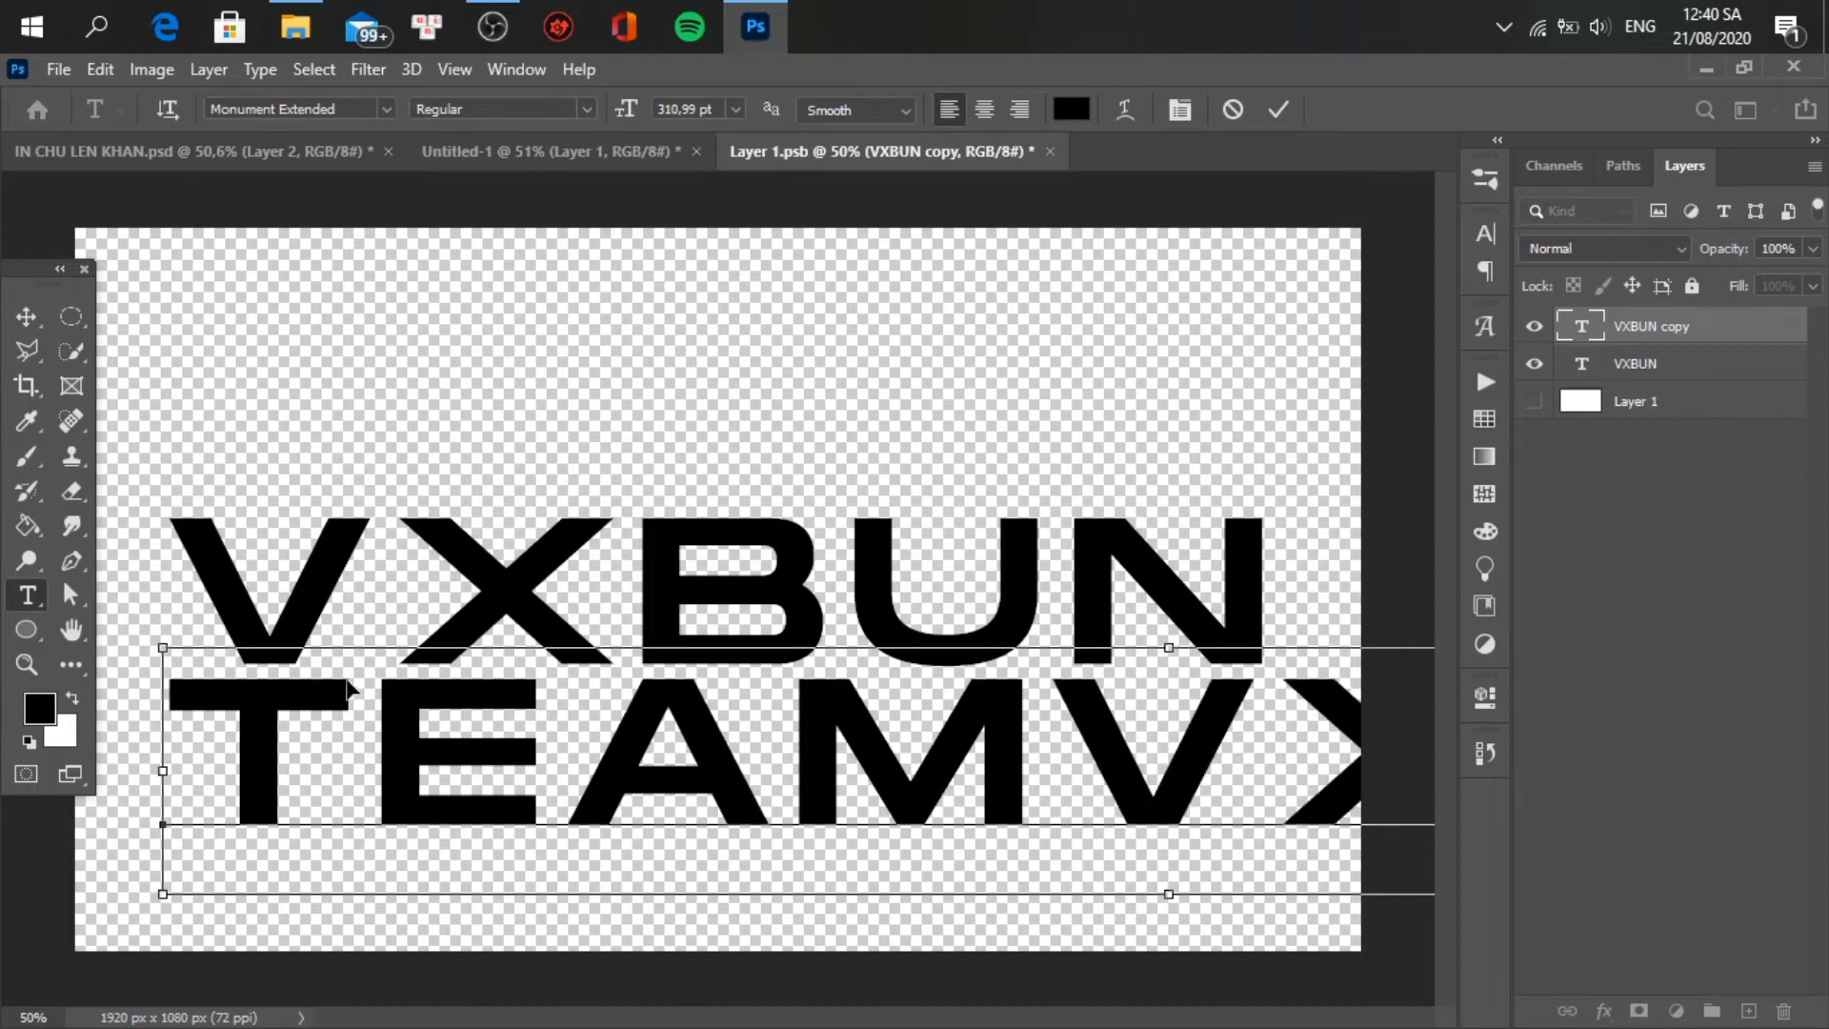
drag(163, 650, 700, 712)
drag(1076, 783, 641, 772)
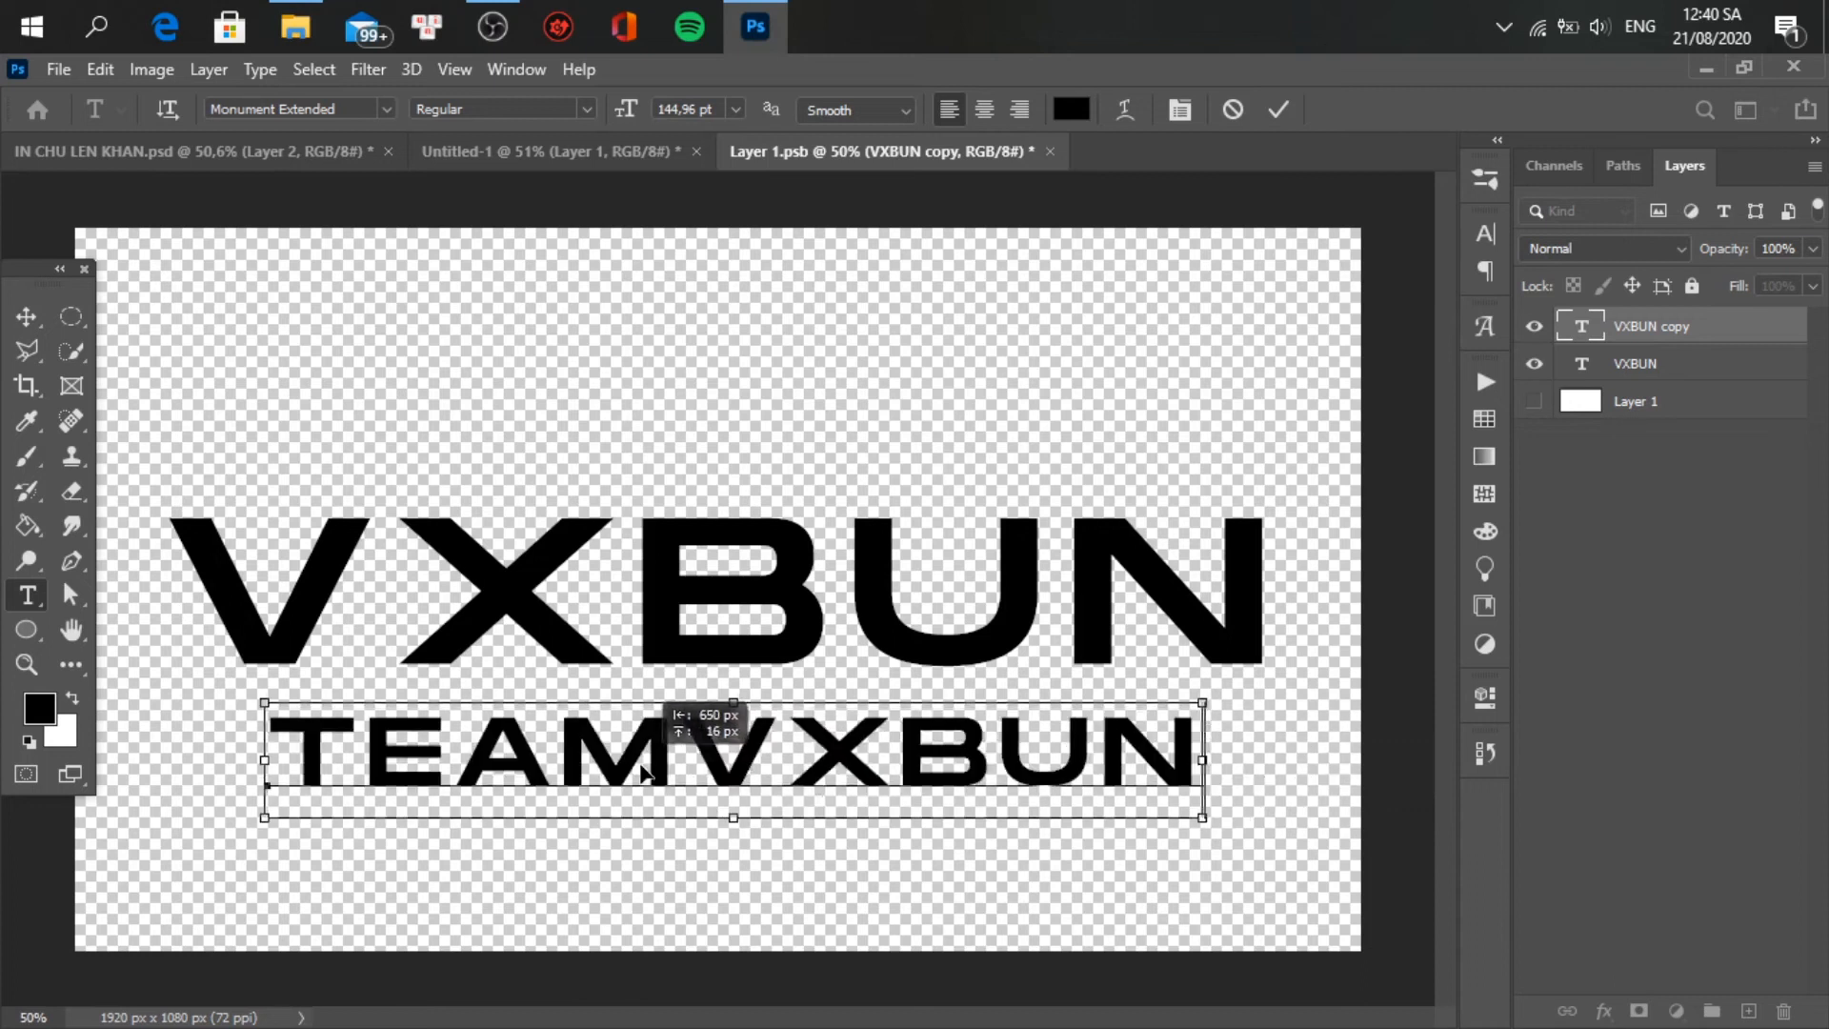
click(27, 316)
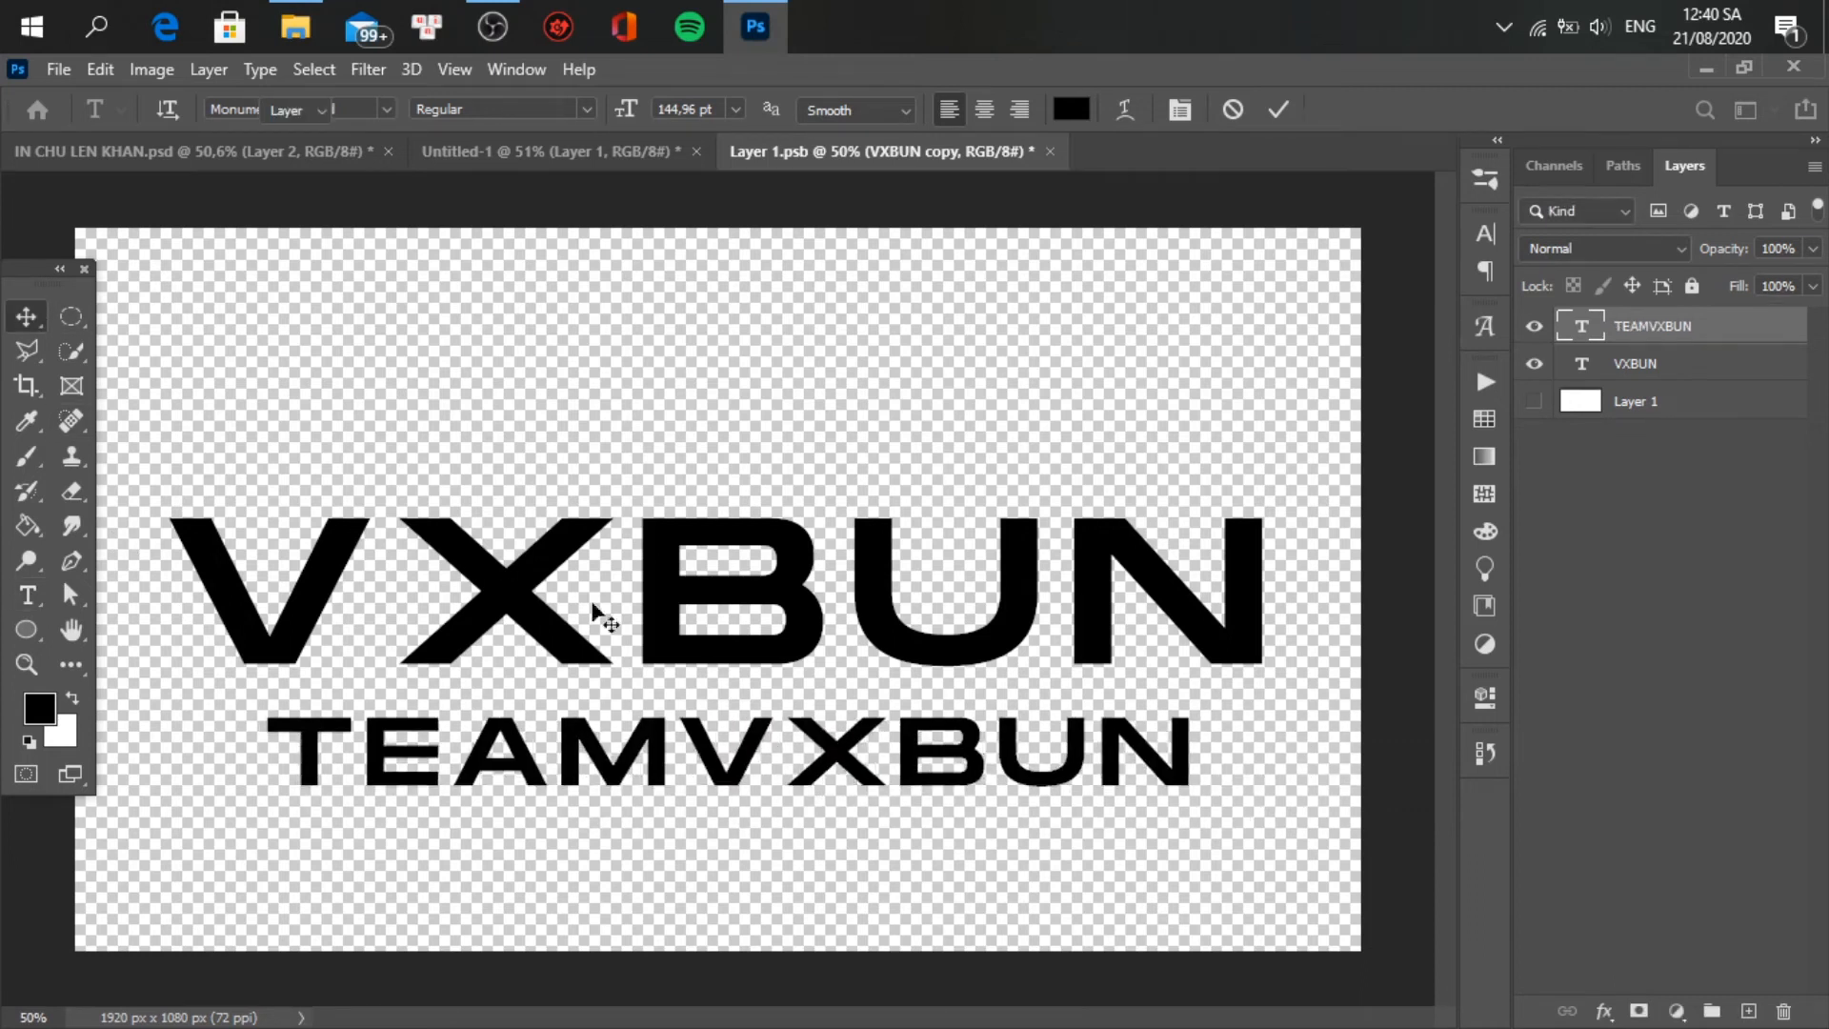
drag(780, 746, 749, 726)
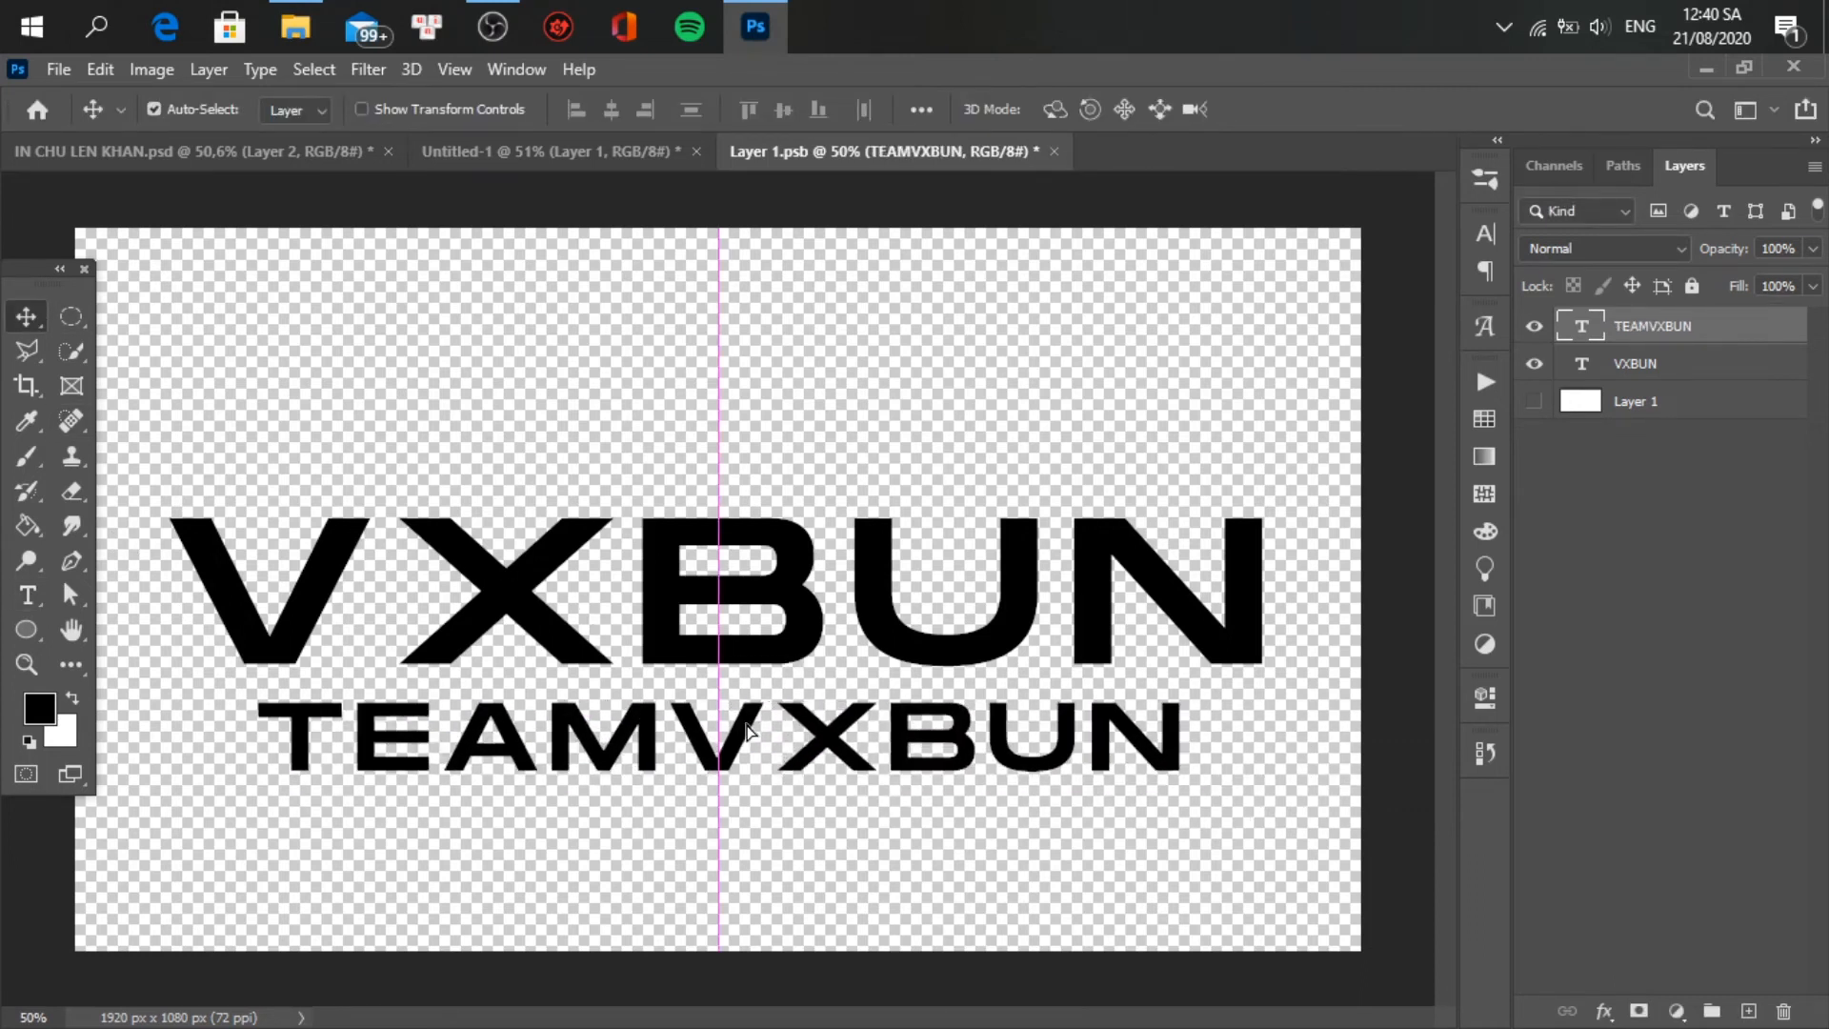
- Scale TEAMVXBUN to about 79%, centre it beneath VXBUN, and save the smart object contents
key(ctrl+t)
drag(253, 682, 747, 759)
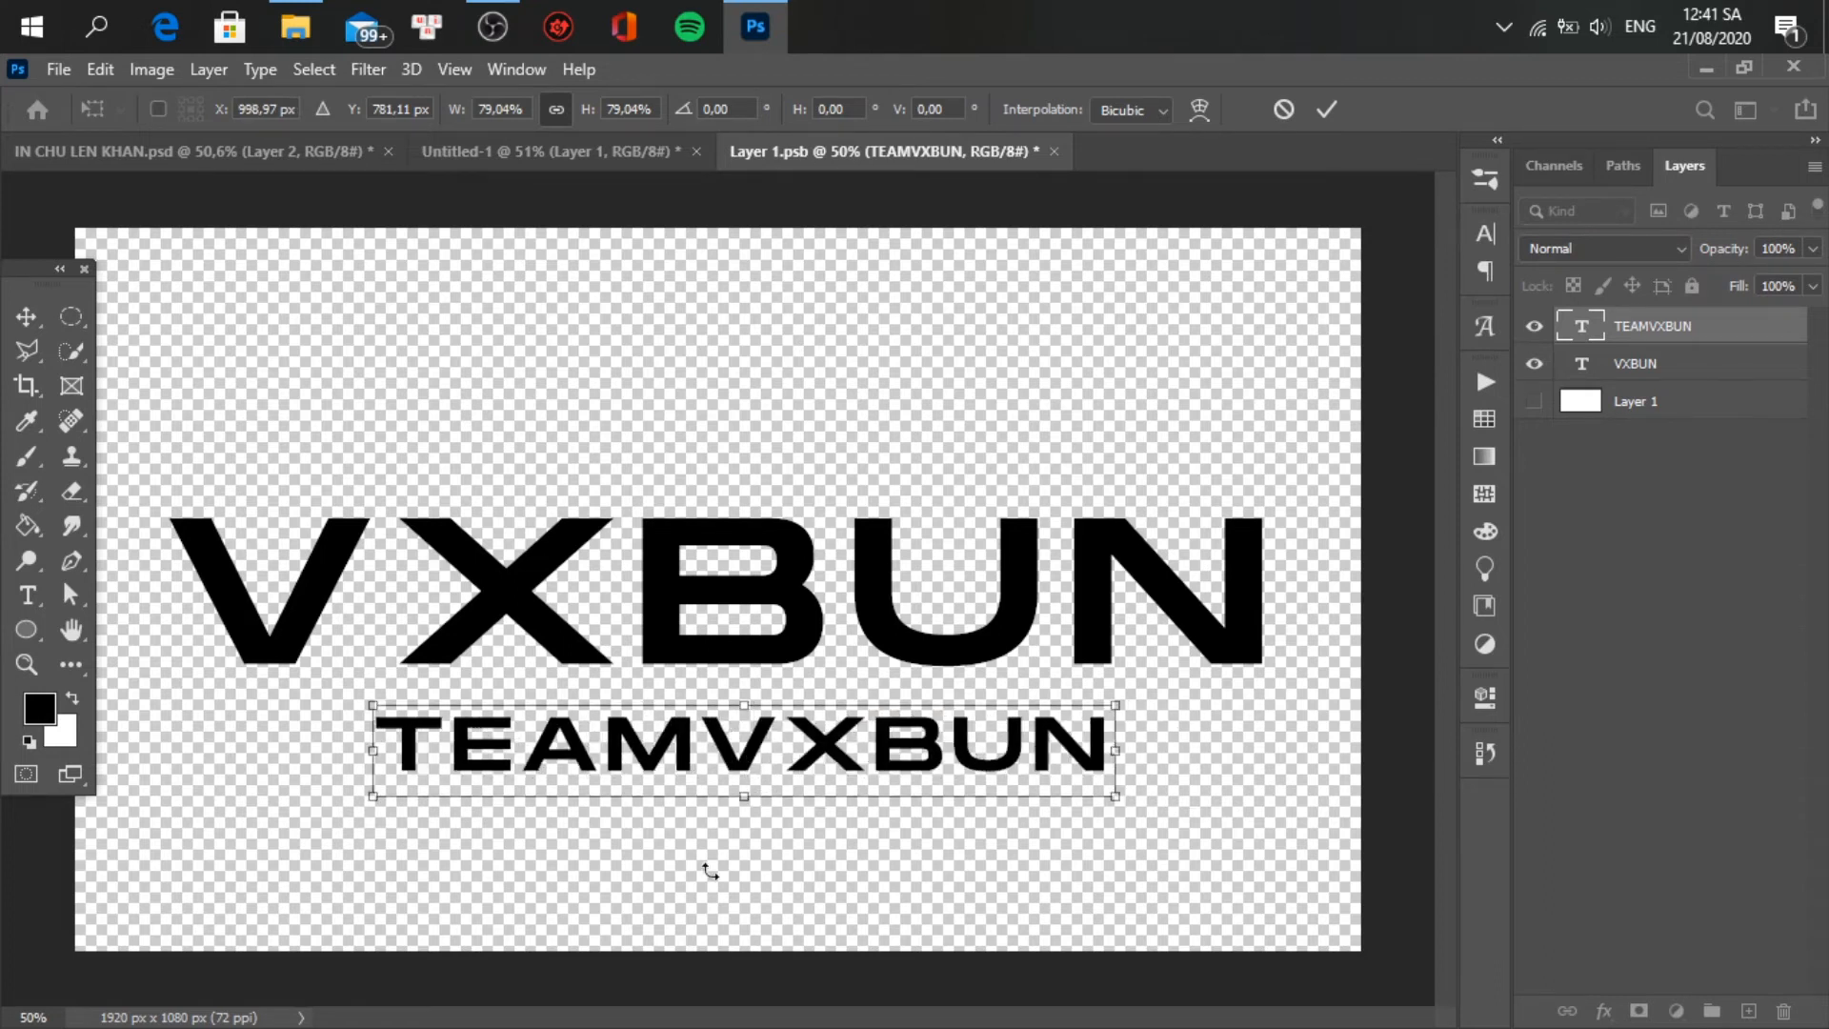
click(21, 312)
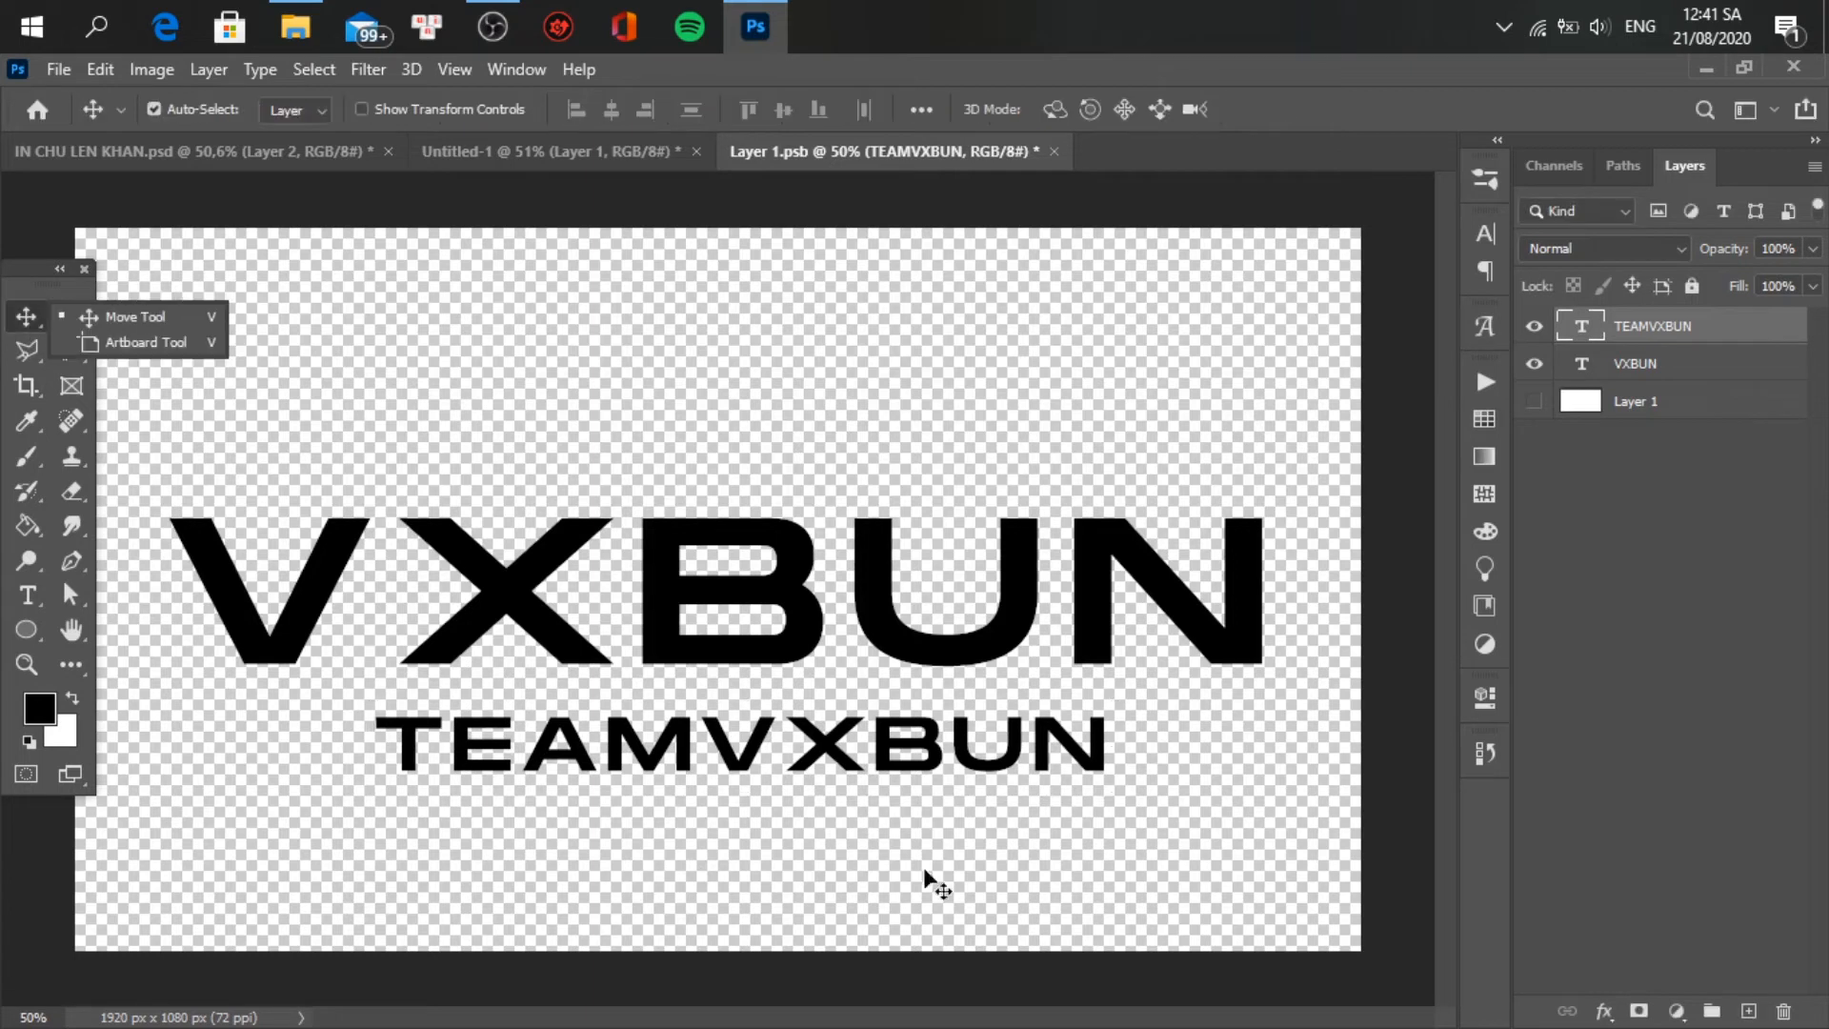
drag(753, 760, 730, 758)
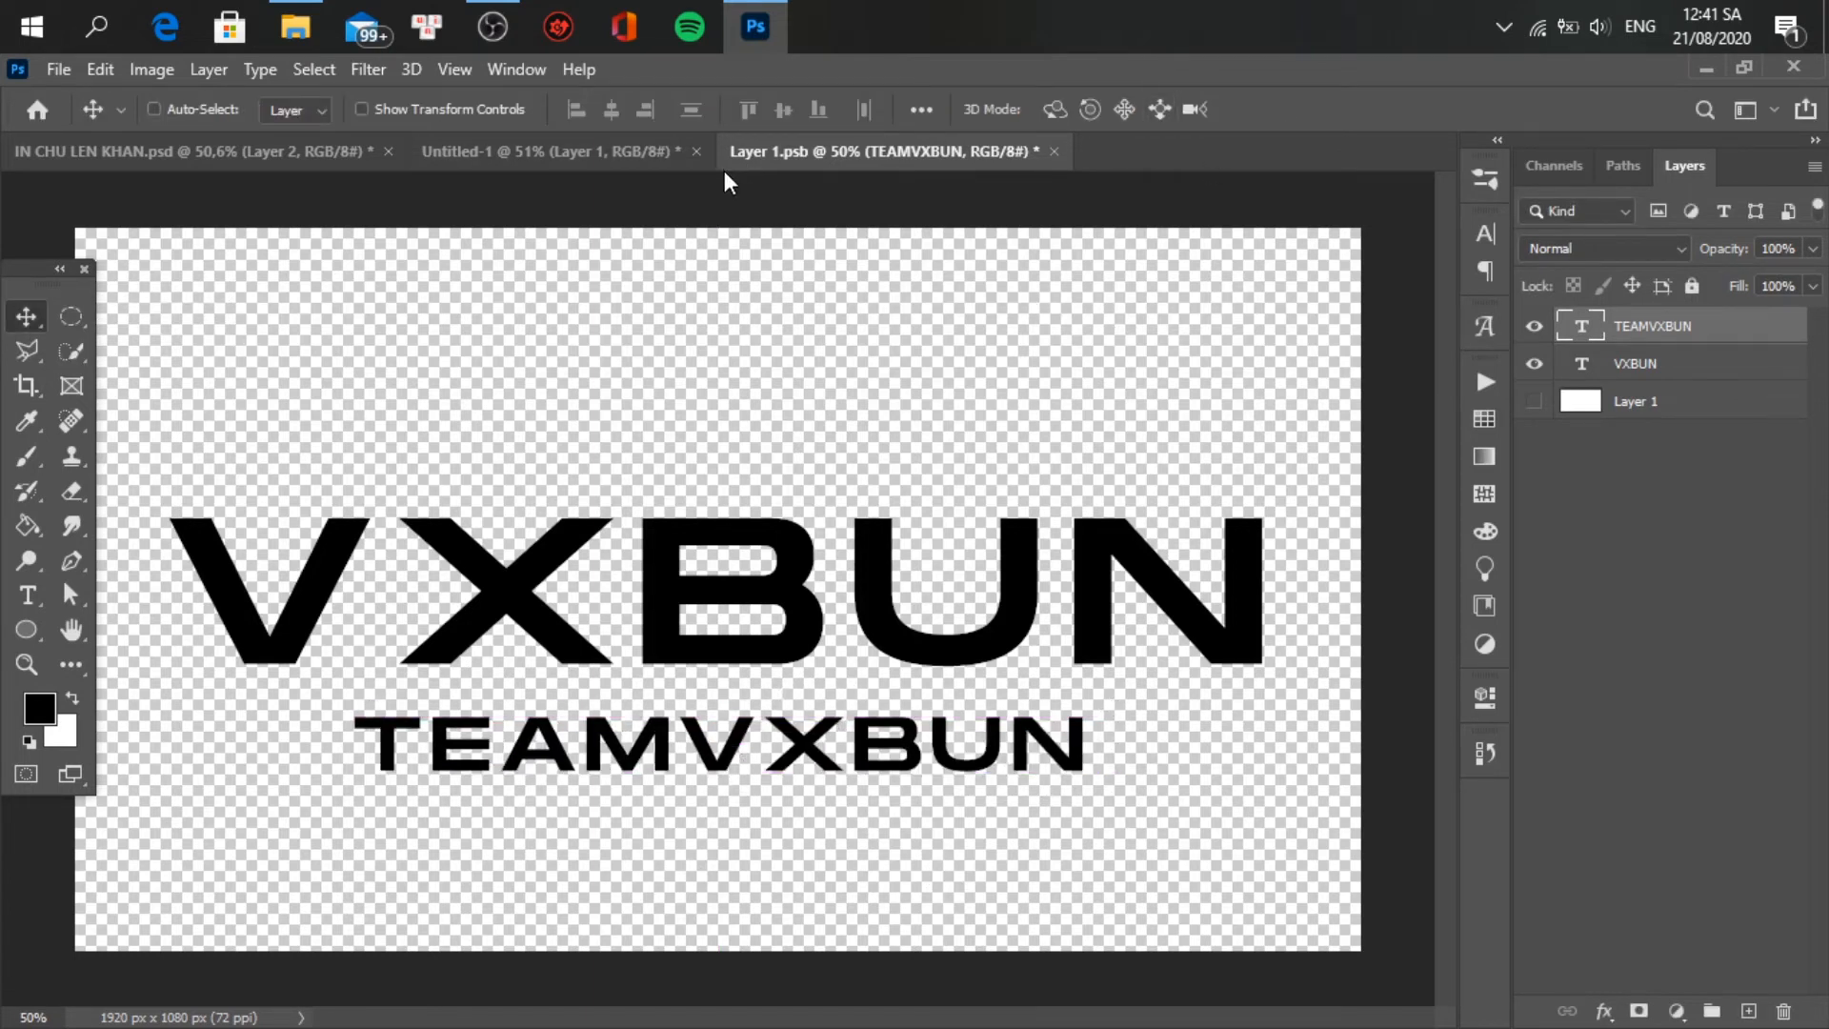
key(ctrl+s)
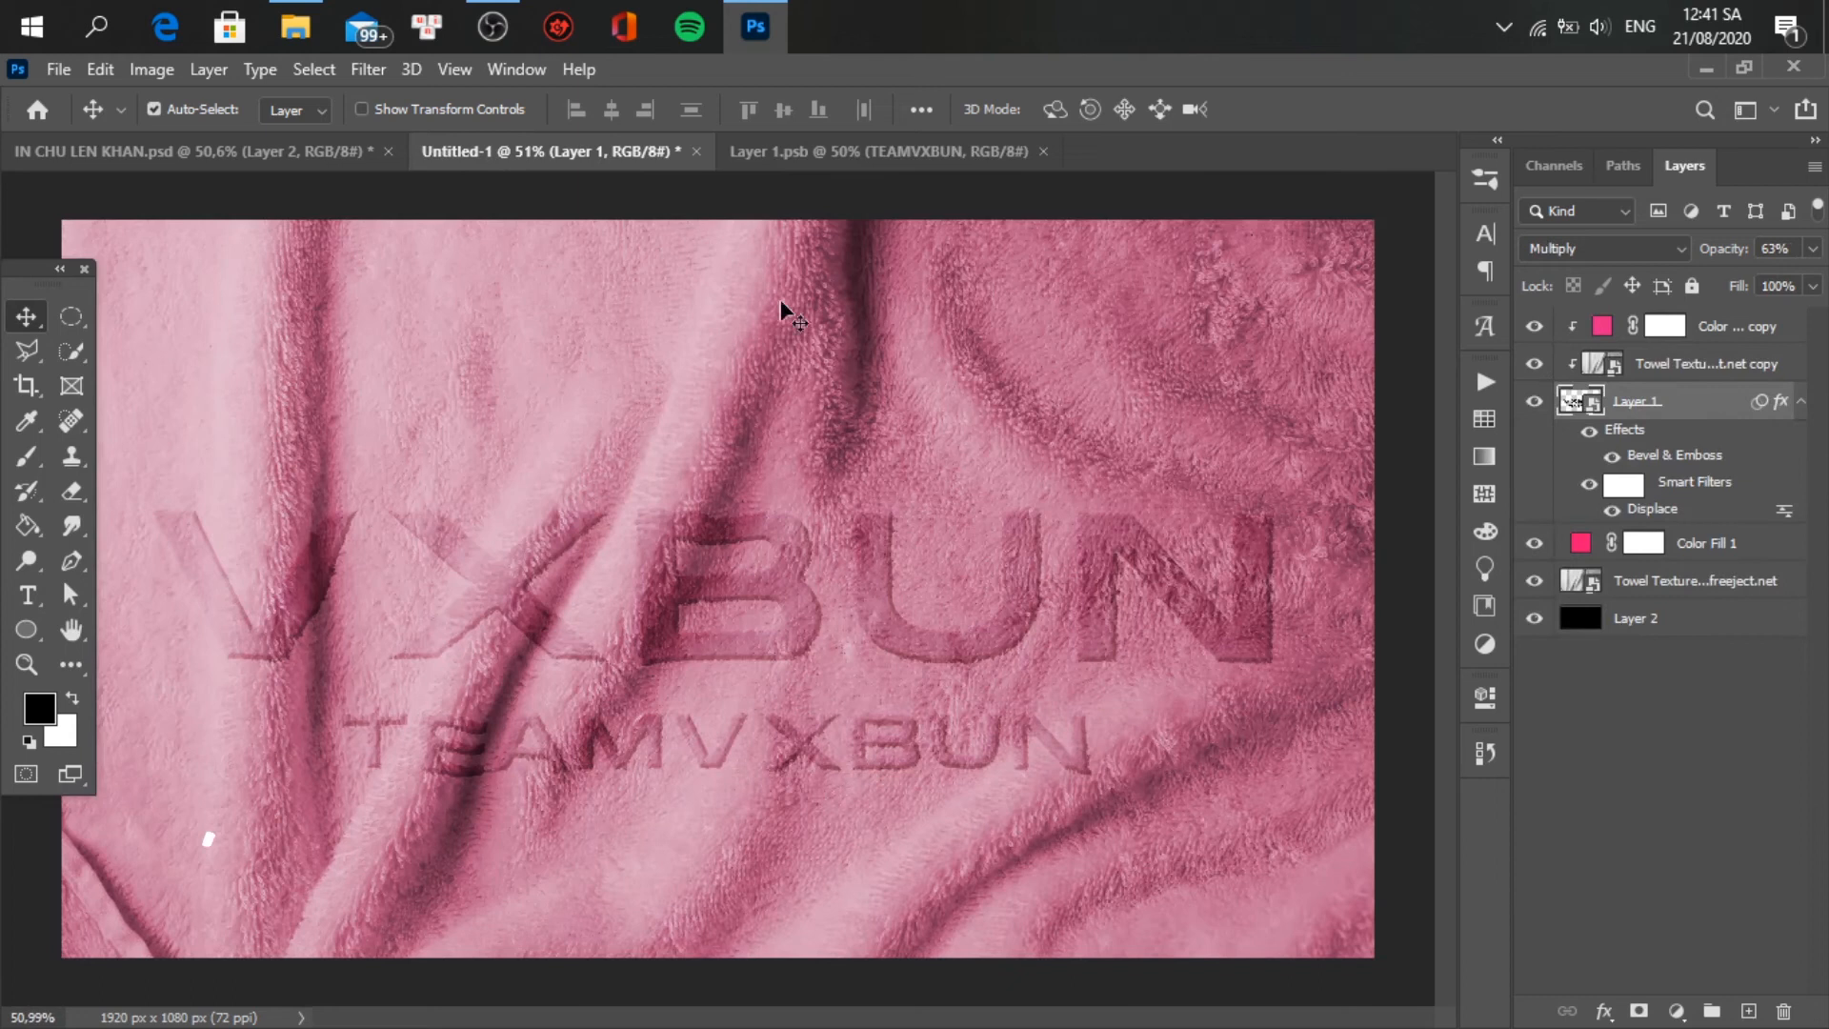
- Move TEAMVXBUN up close to VXBUN, save Layer 1.psb, and compare the updated design with IN CHU LEN KHAN.psd
click(876, 164)
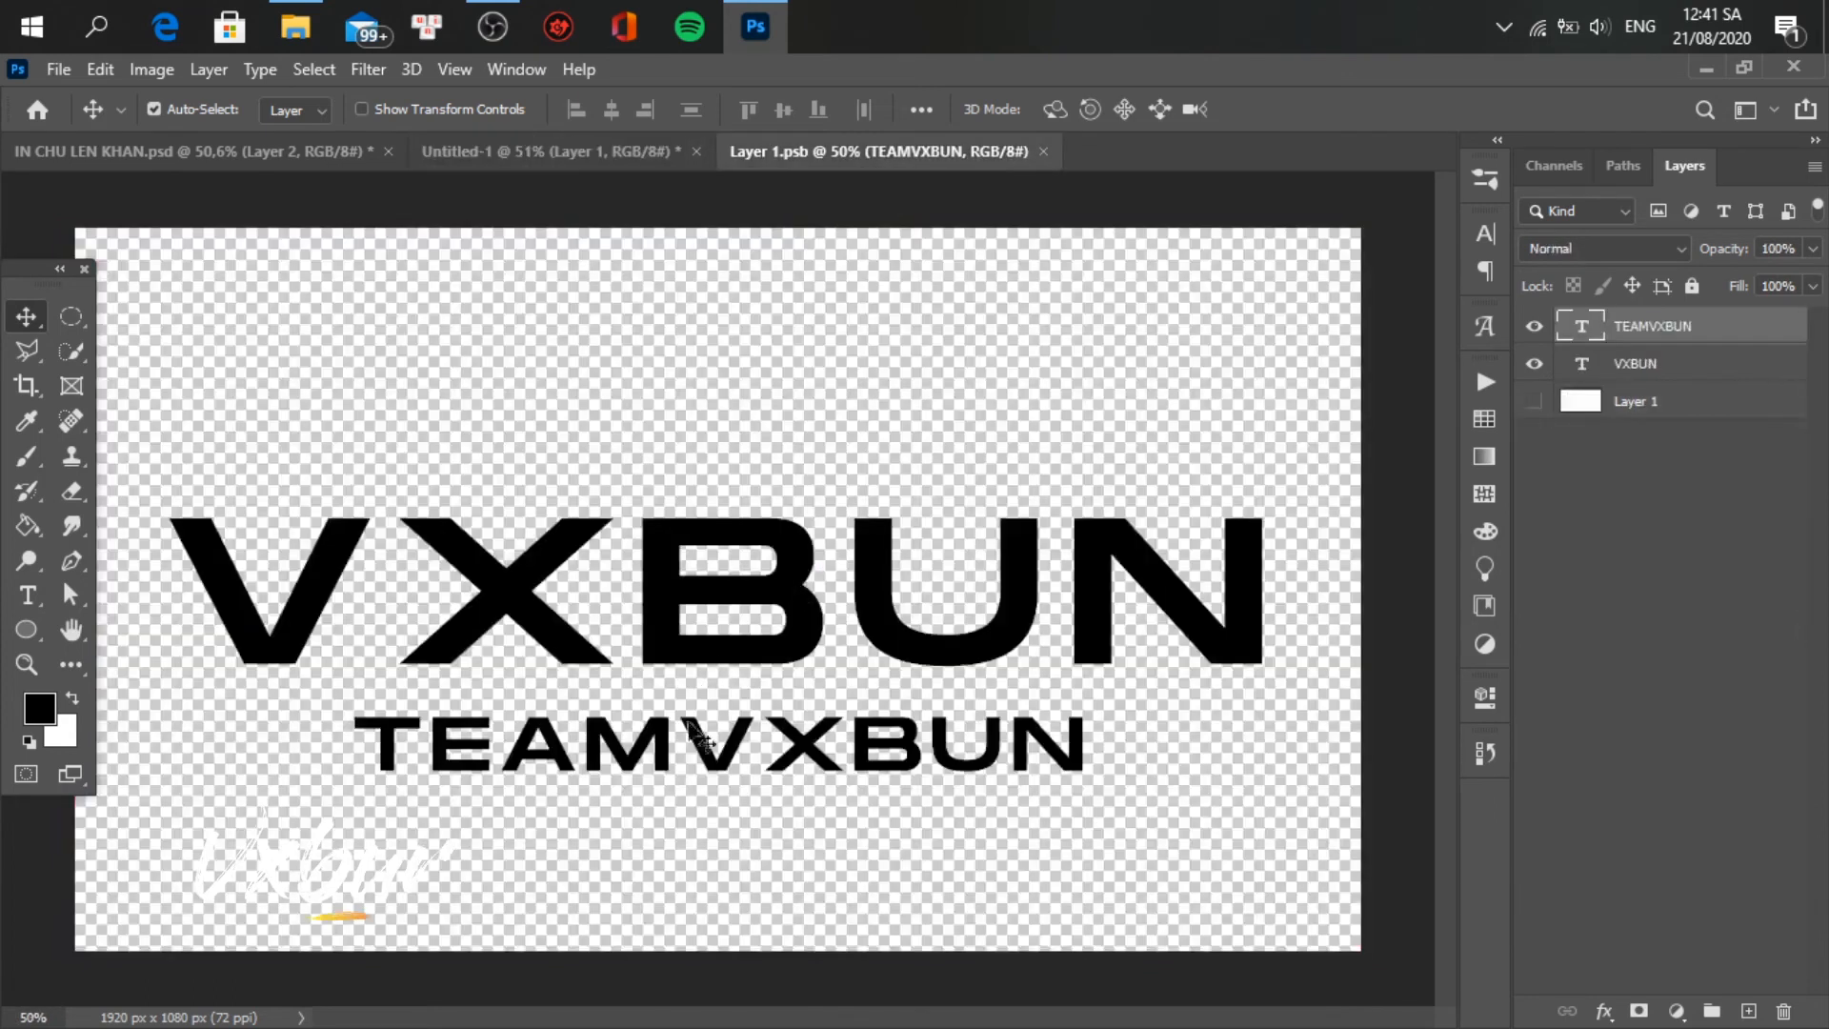
drag(702, 749, 702, 713)
key(ctrl+s)
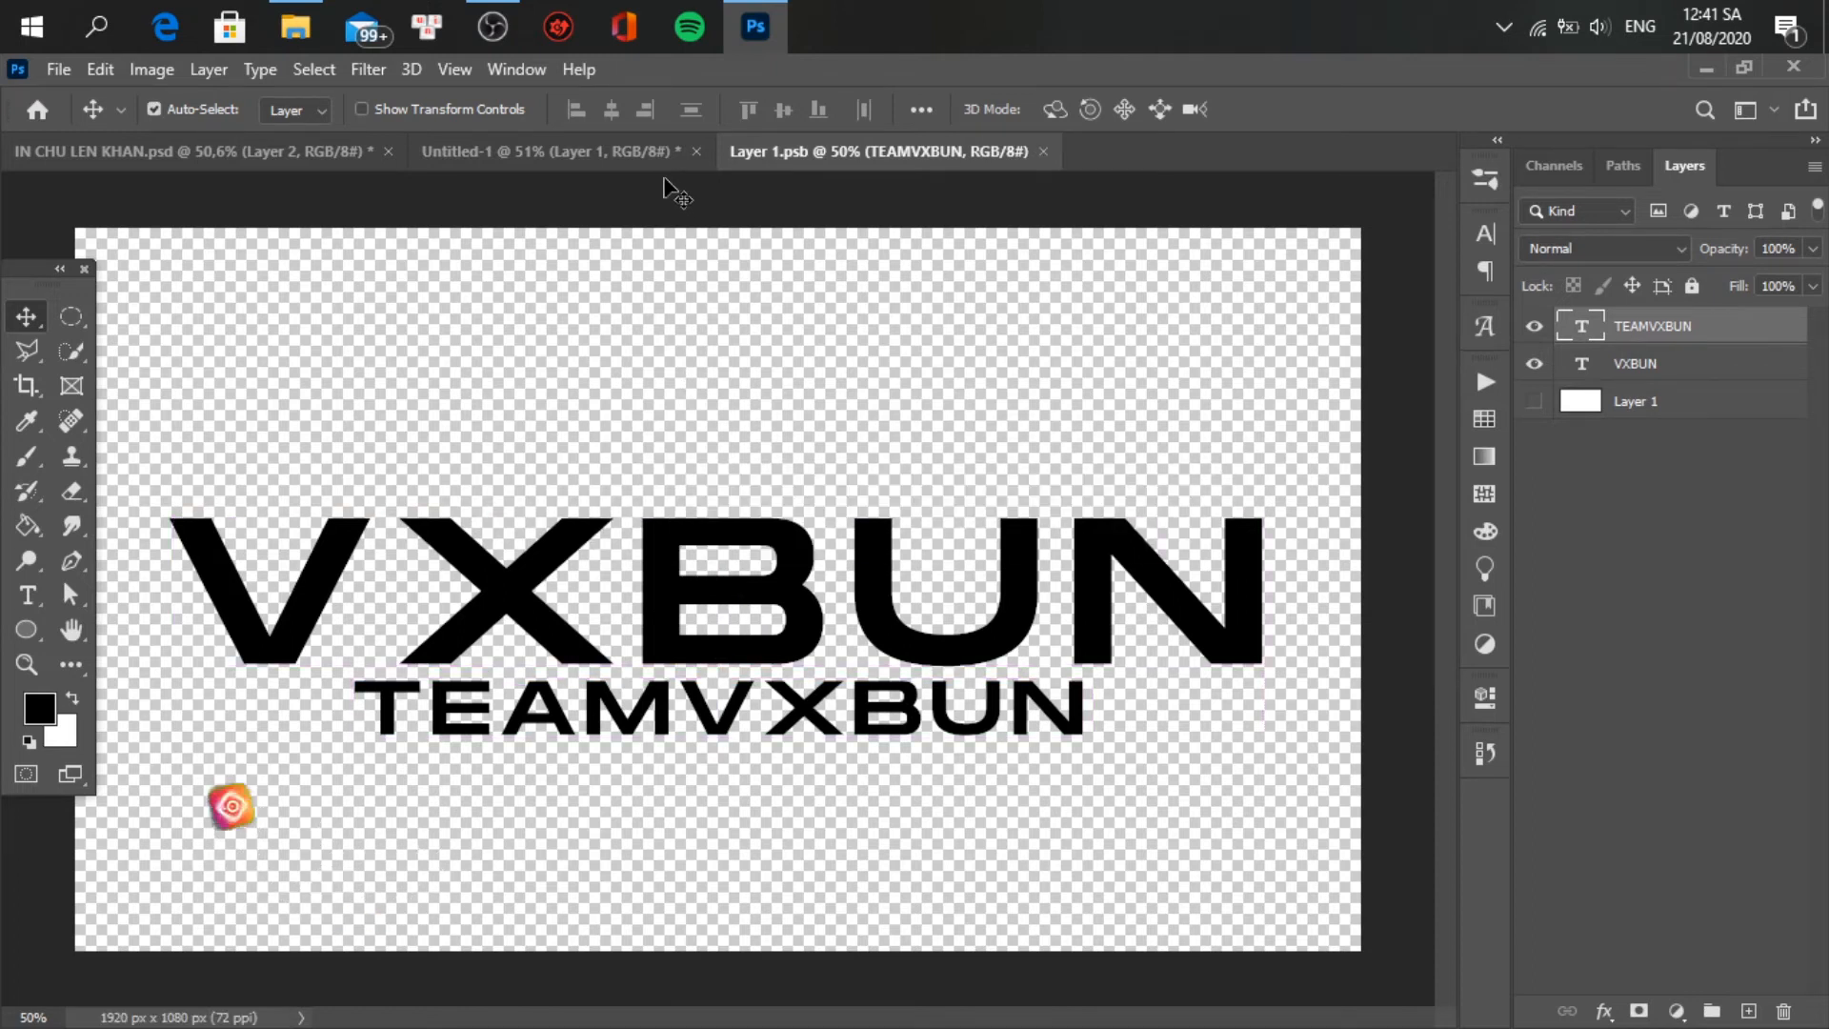
click(655, 161)
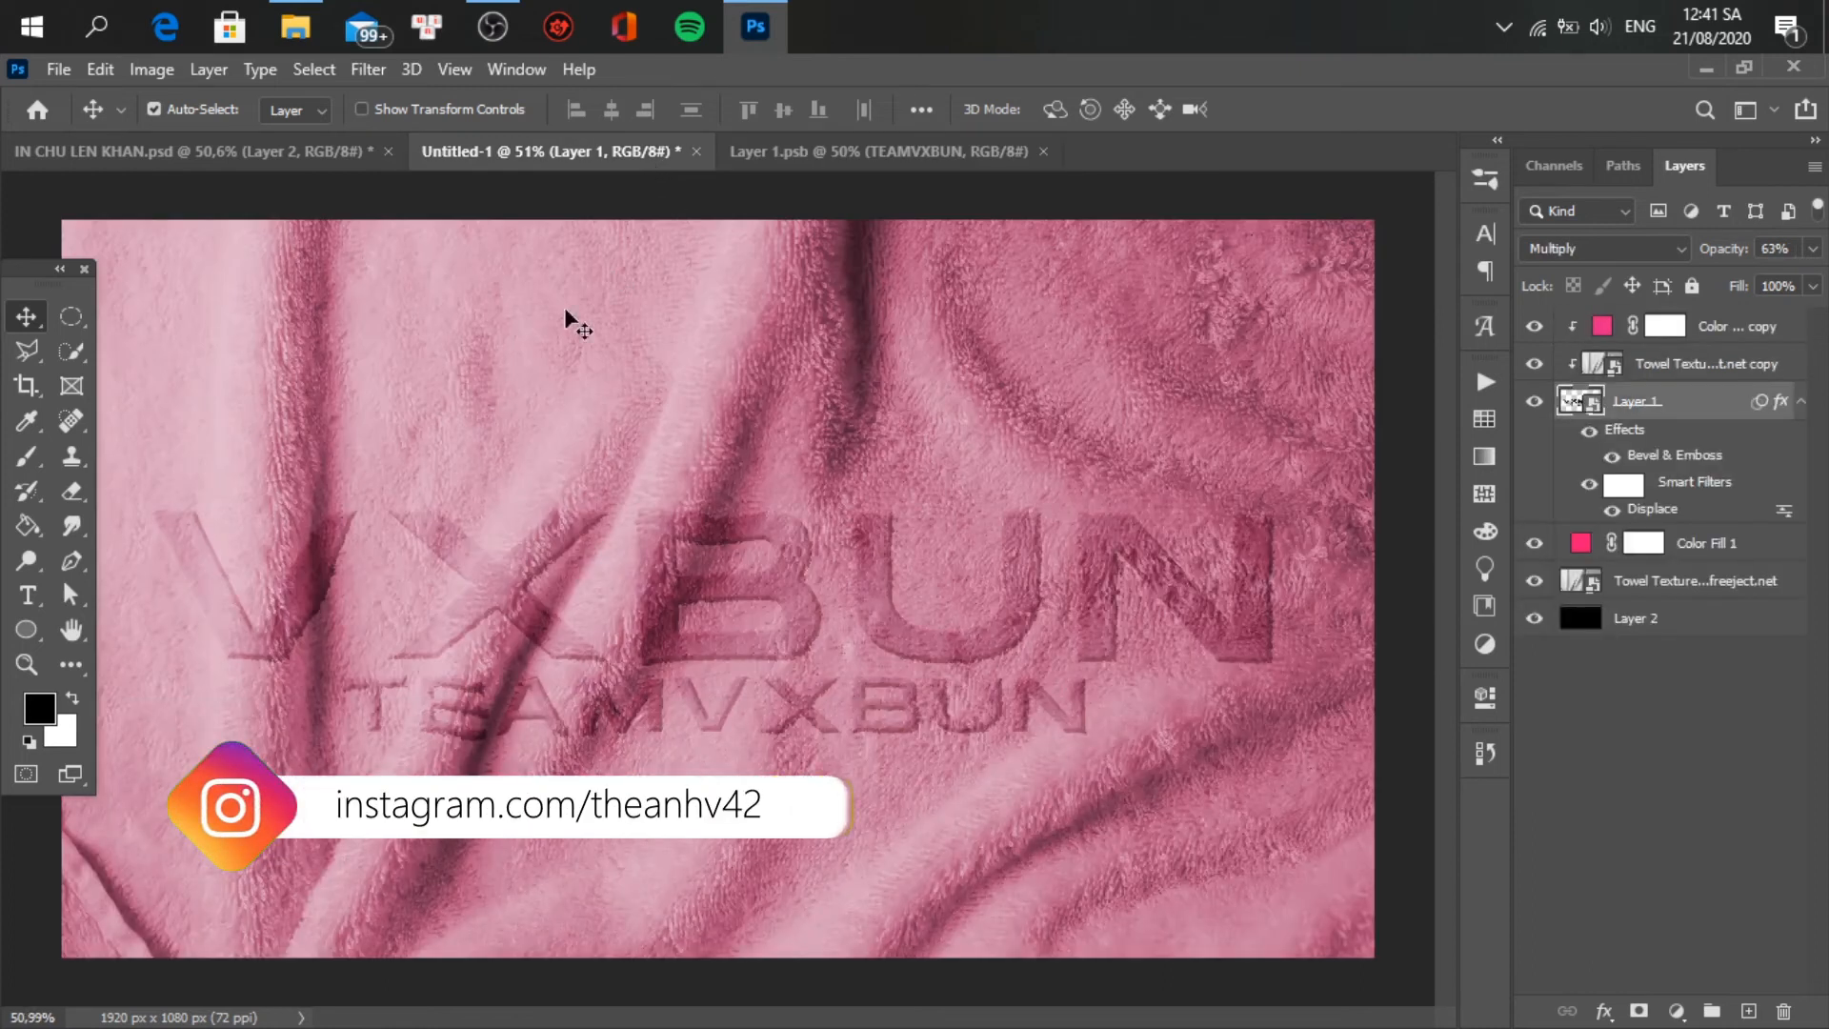
click(283, 158)
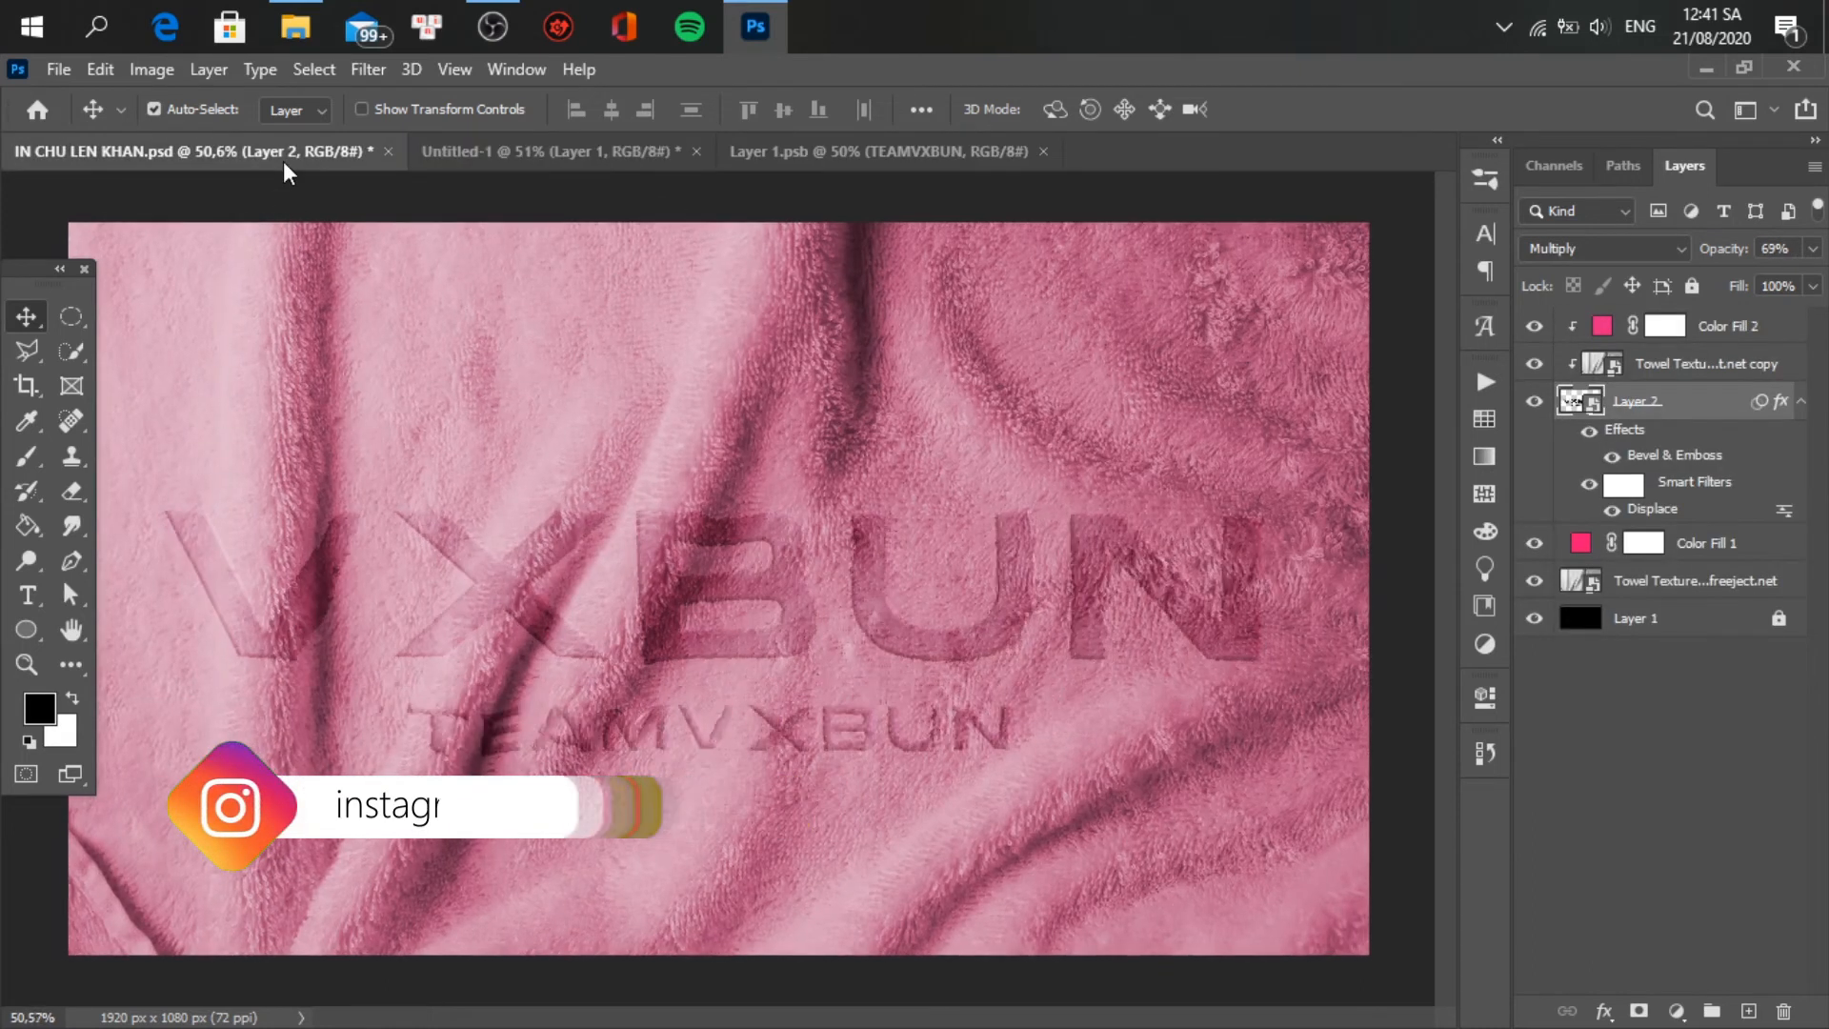
click(487, 164)
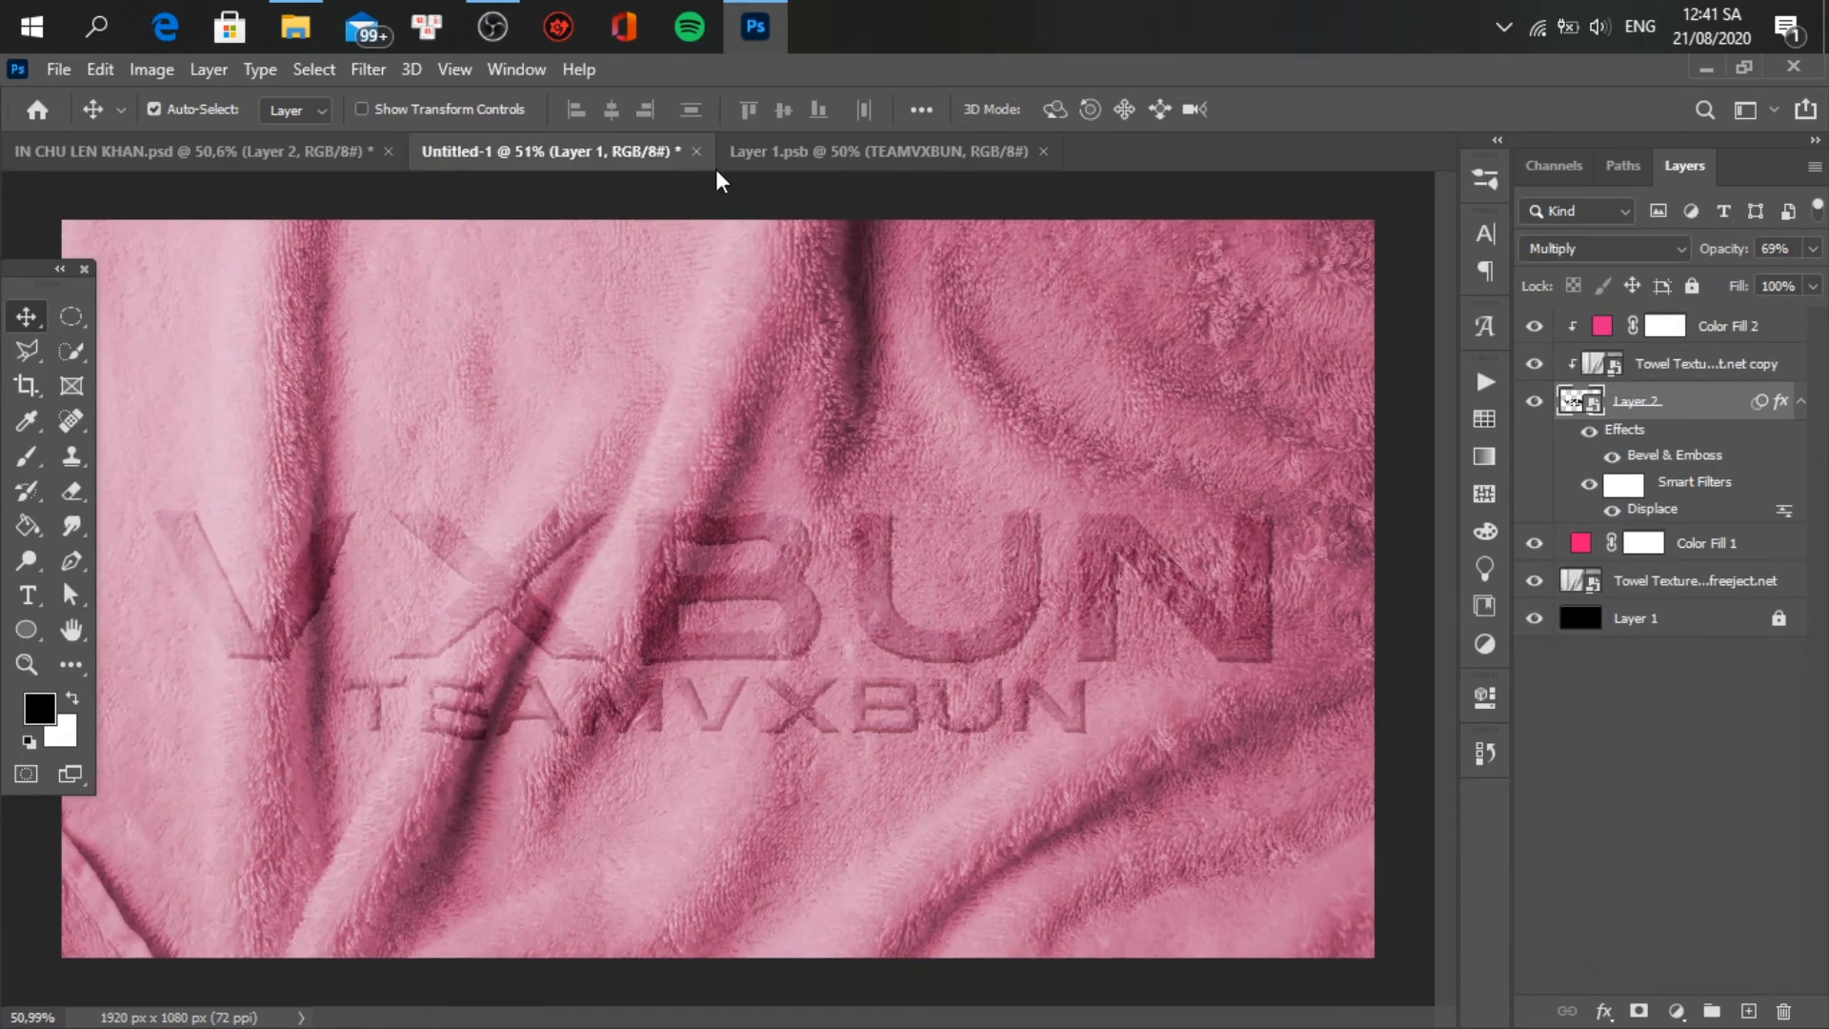
- Lower TEAMVXBUN slightly to widen its gap from VXBUN, save Layer 1.psb, and compare the updated design with IN CHU LEN KHAN.psd
click(906, 149)
drag(734, 698, 735, 726)
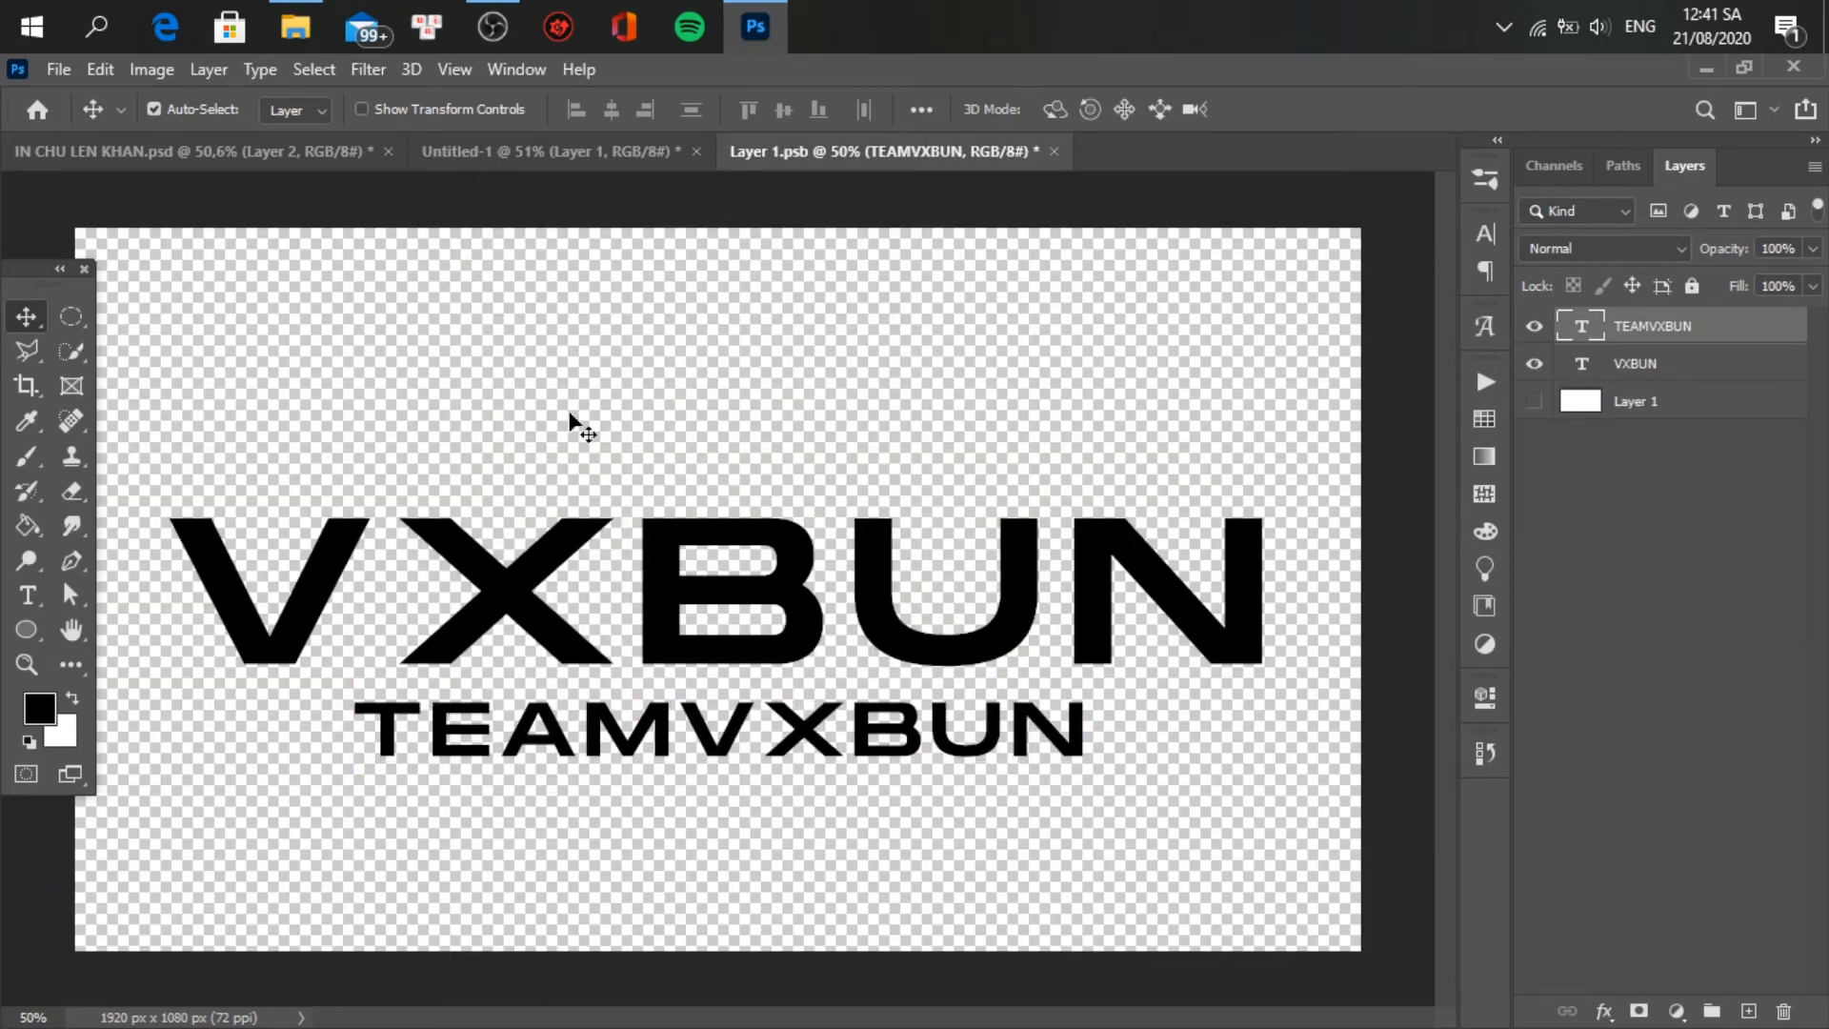
key(ctrl+s)
click(615, 157)
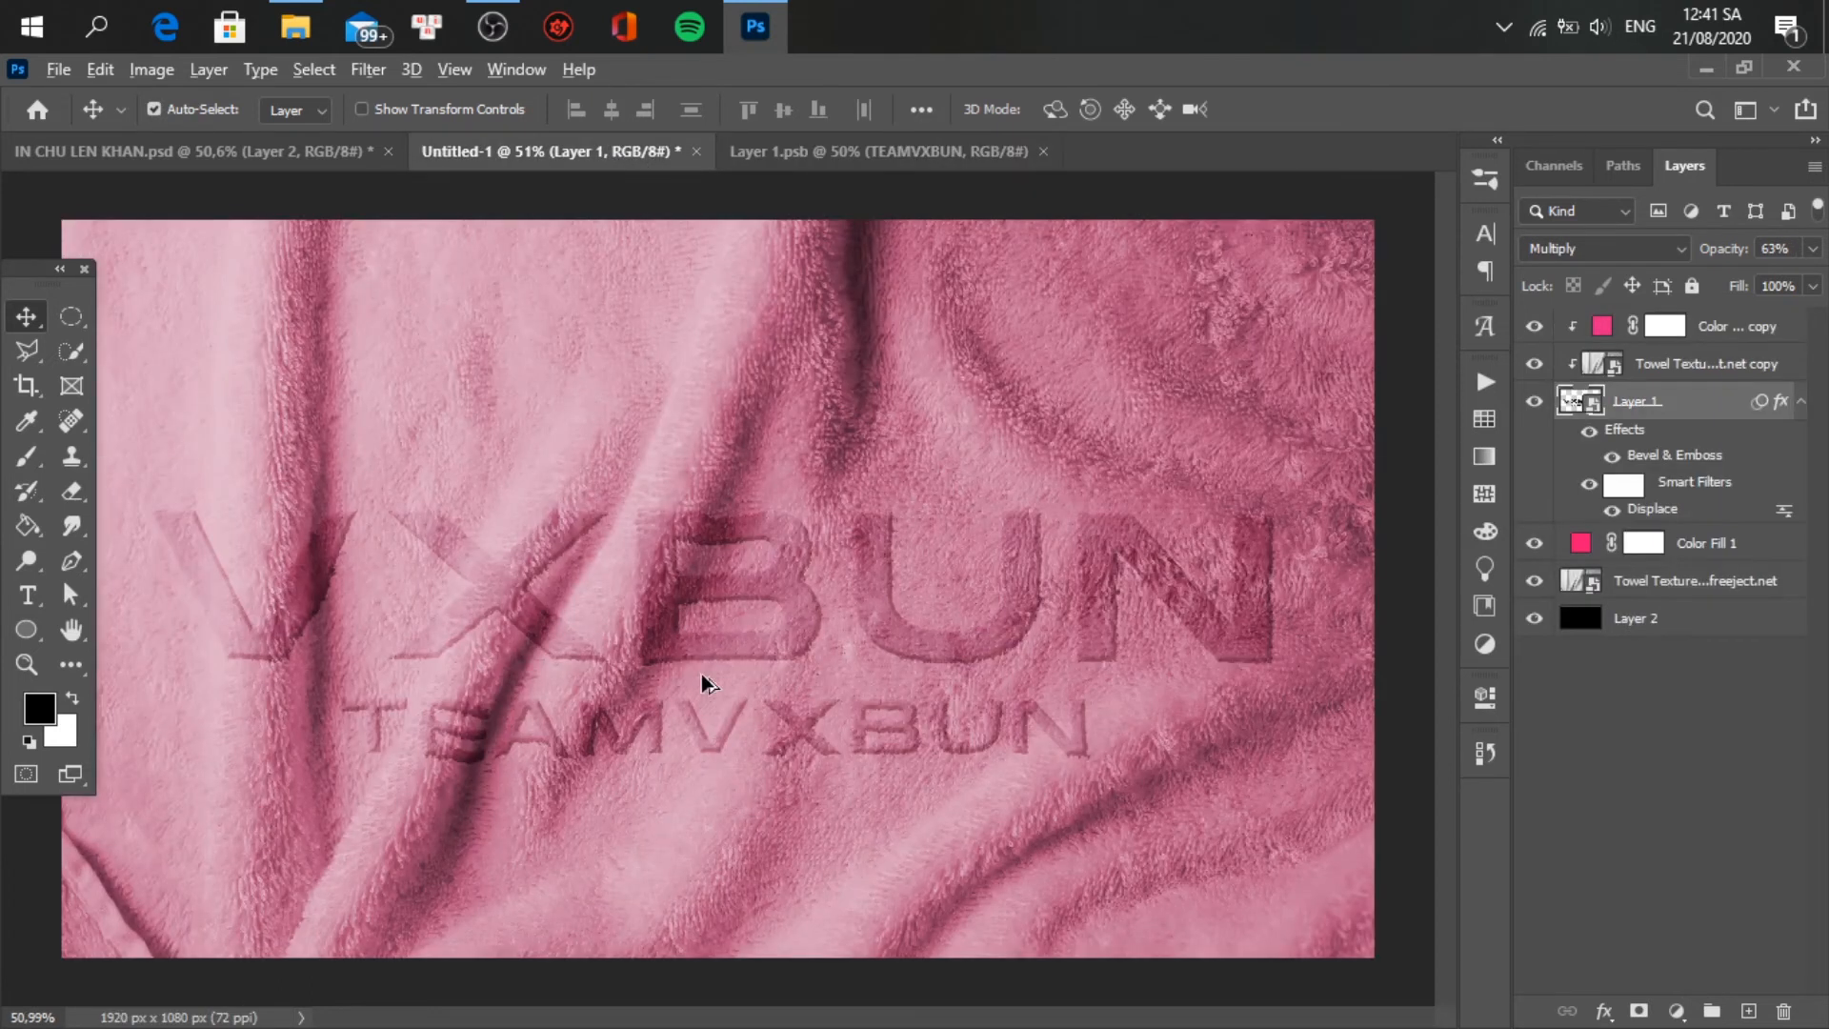
scroll(701, 672, up, 2)
scroll(701, 673, down, 3)
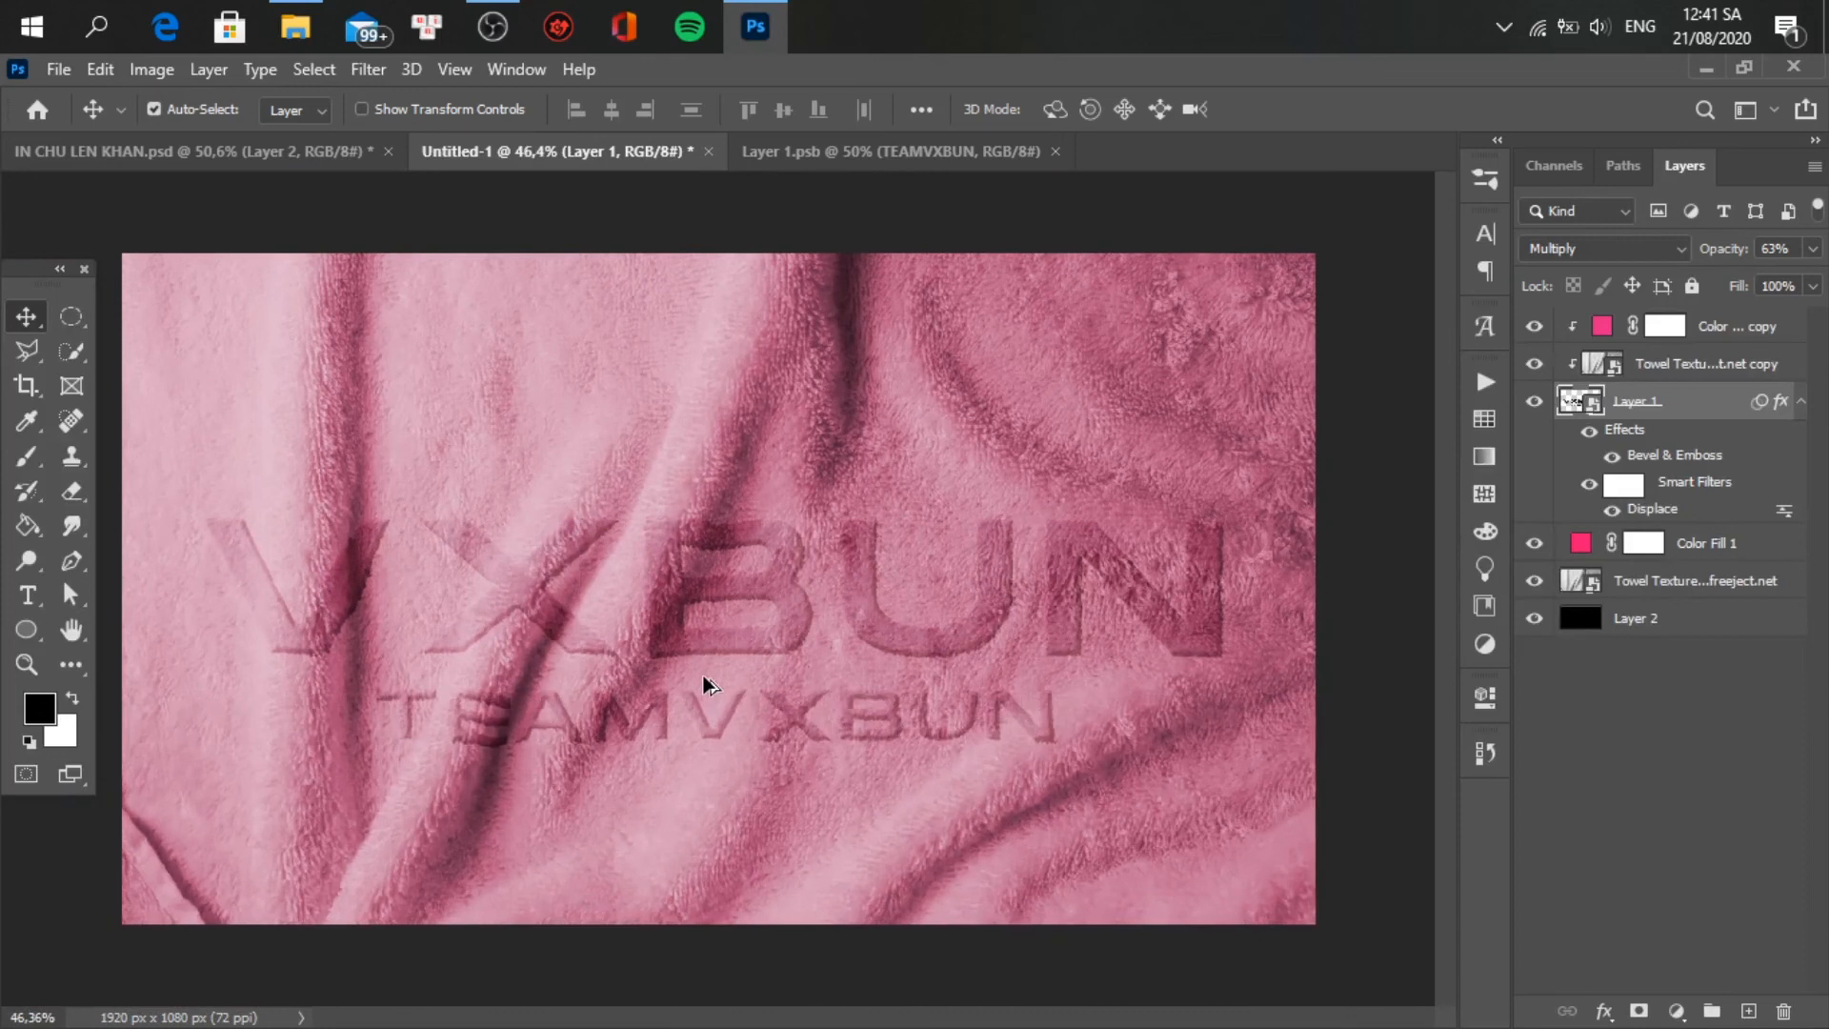
click(271, 141)
click(505, 156)
- Set the shading angle and altitude of Layer 1's Bevel & Emboss effect to 30° each
double_click(1680, 457)
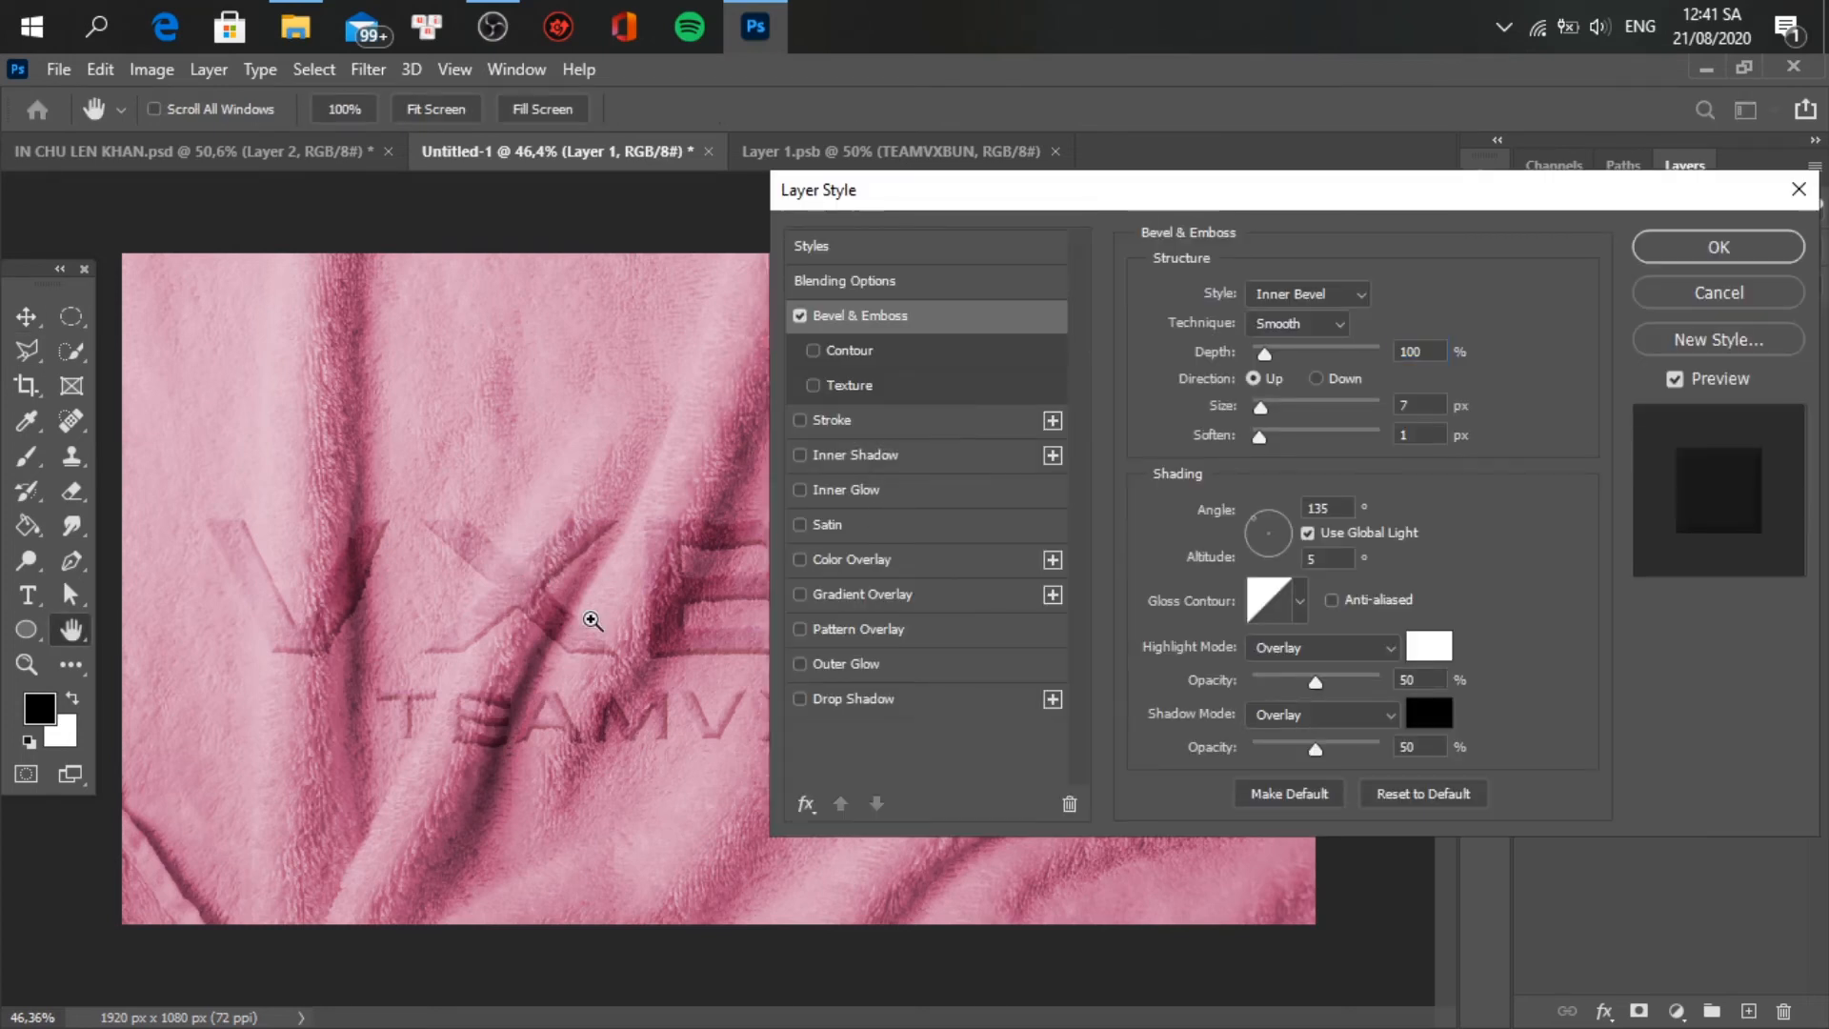
ctrl+click(590, 619)
ctrl+click(591, 619)
ctrl+click(590, 619)
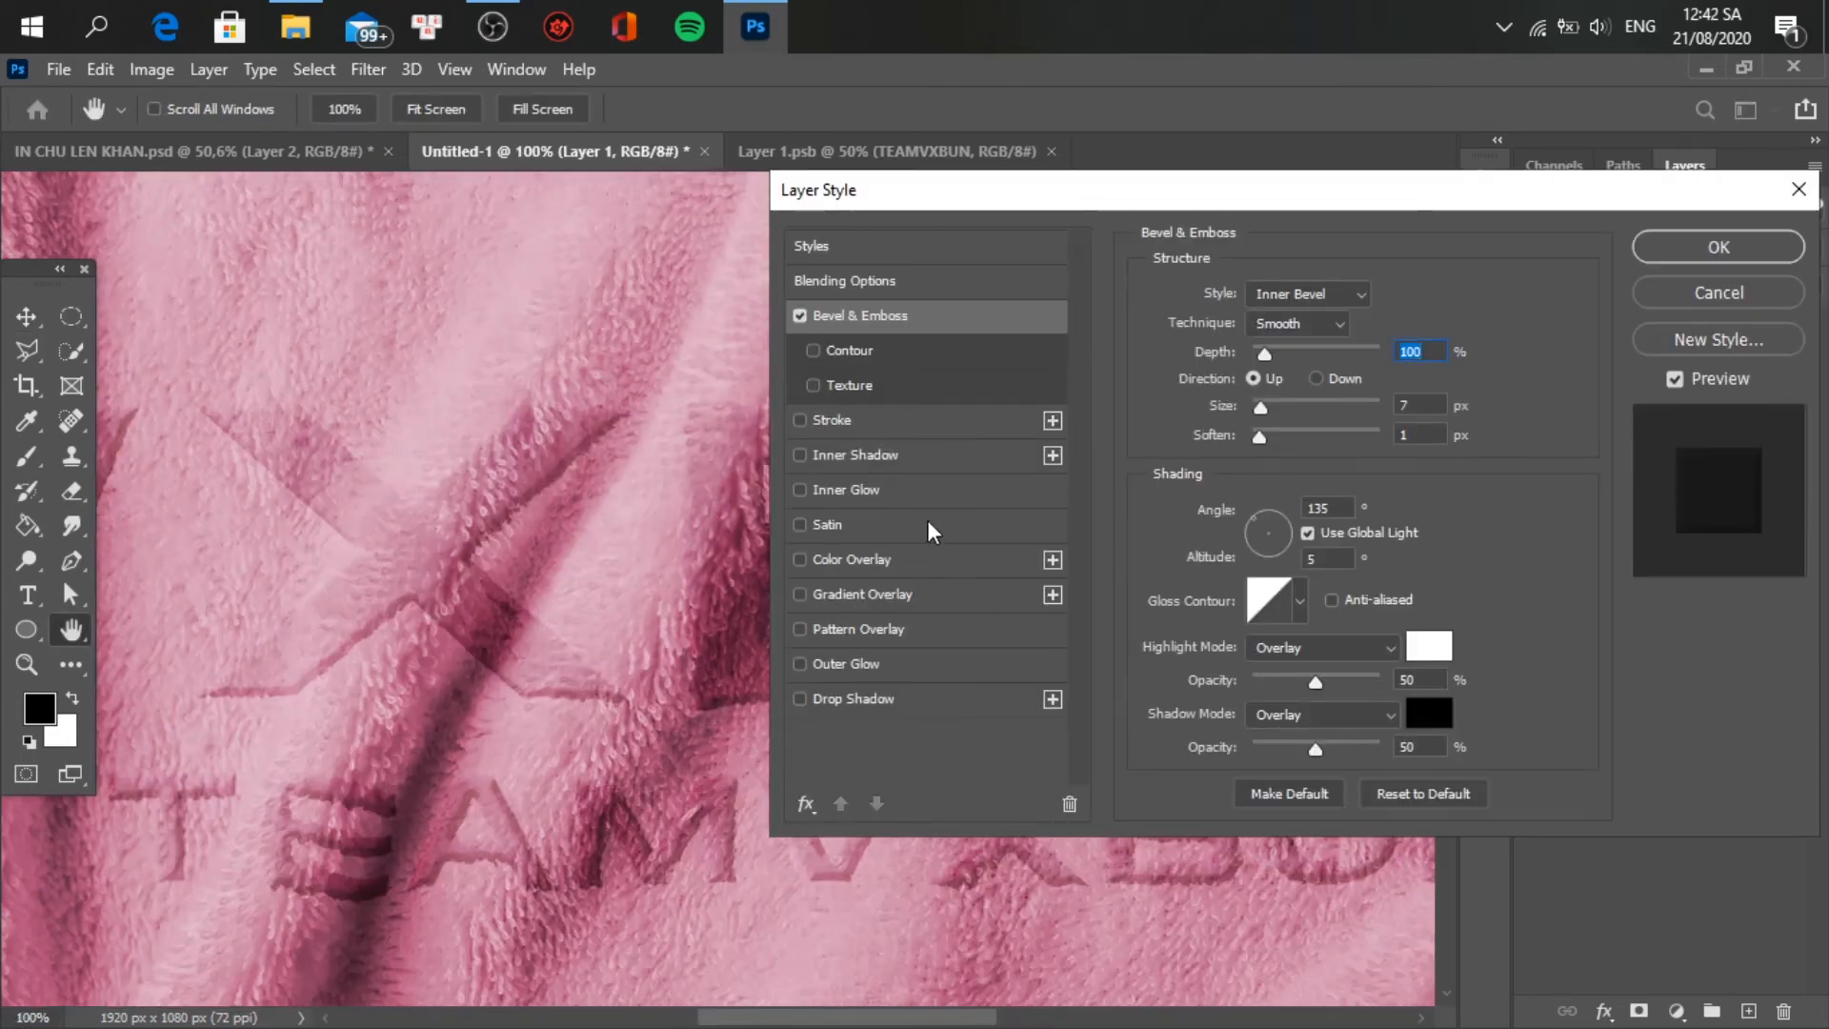
drag(1260, 523, 1273, 519)
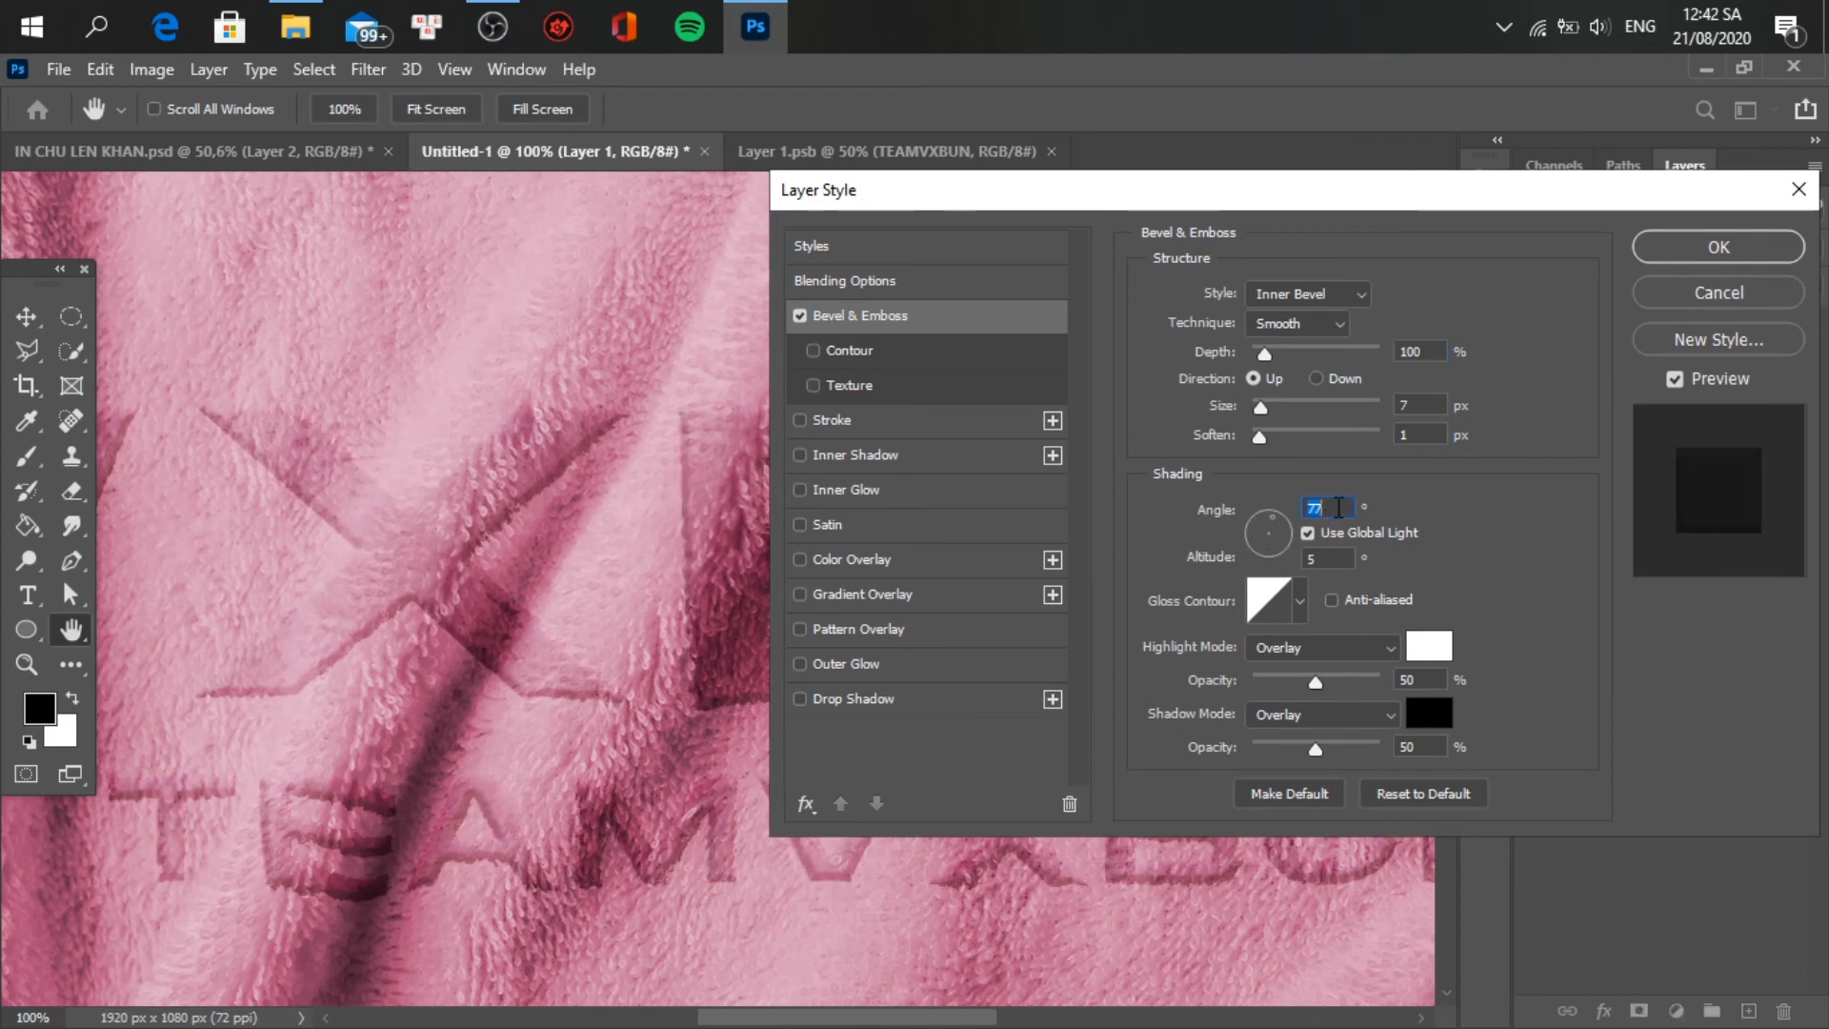
text(30)
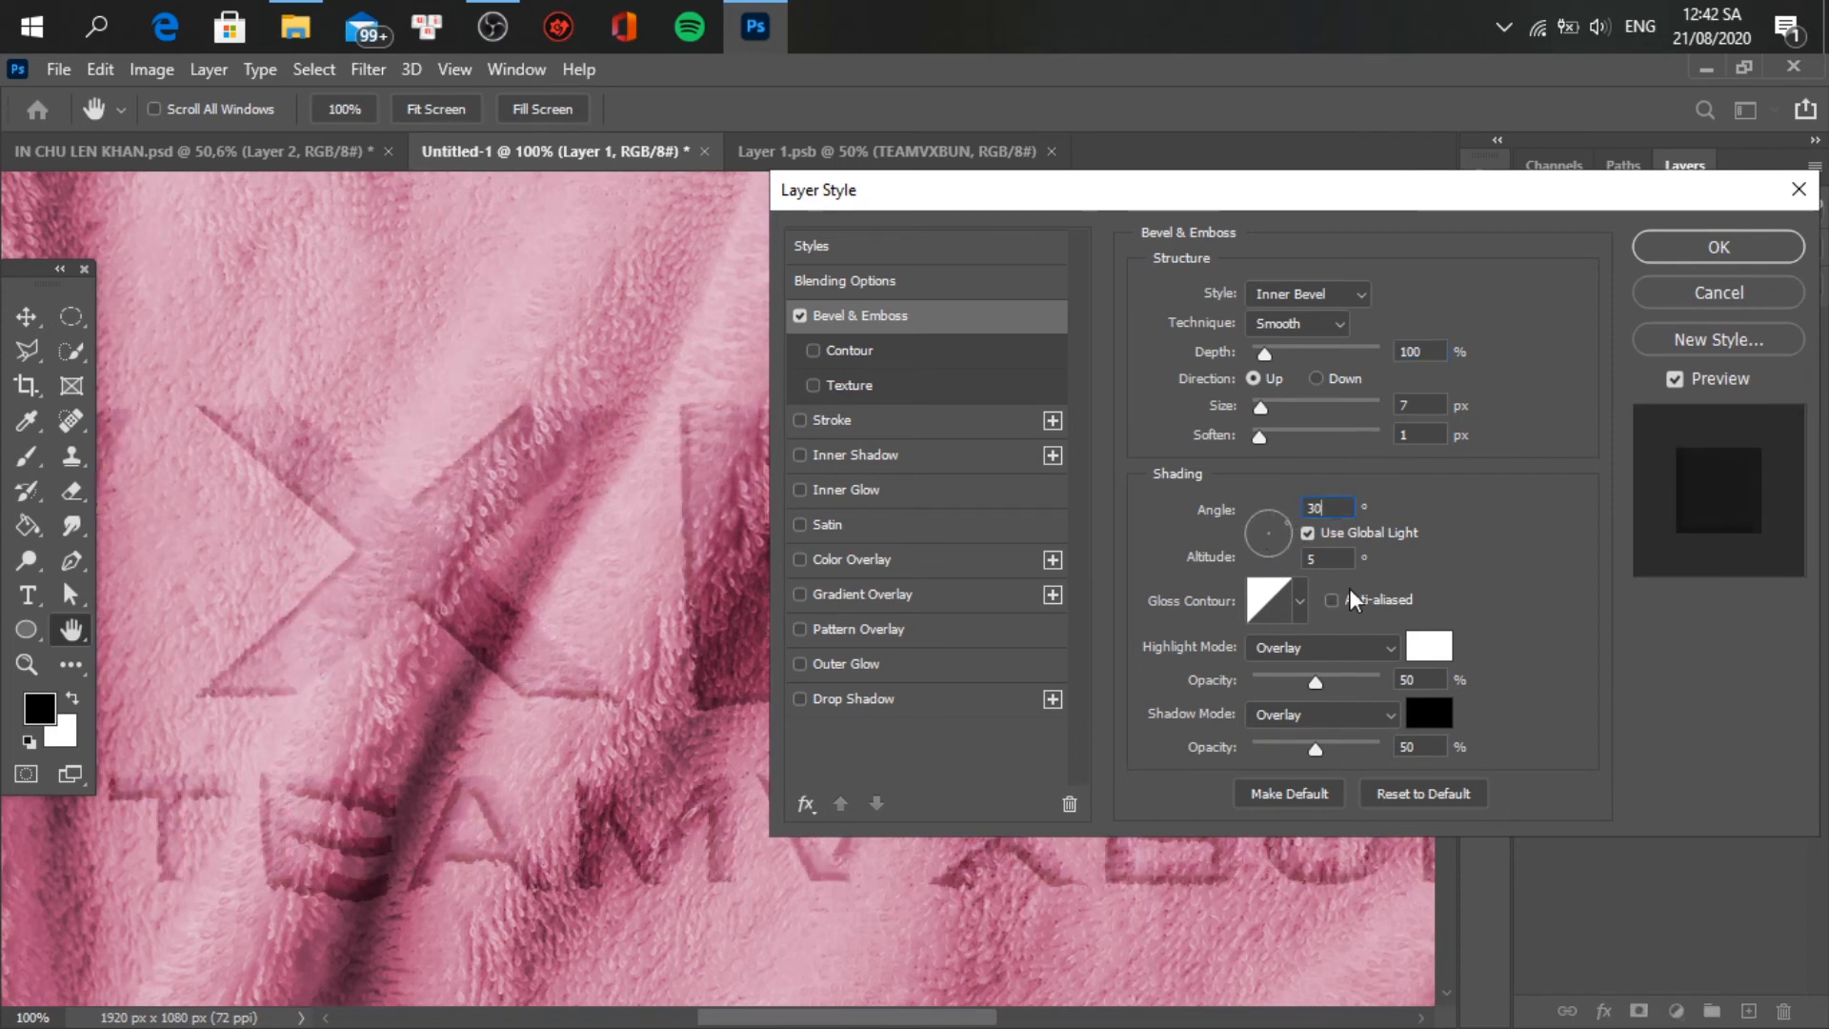
key(Tab)
text(30)
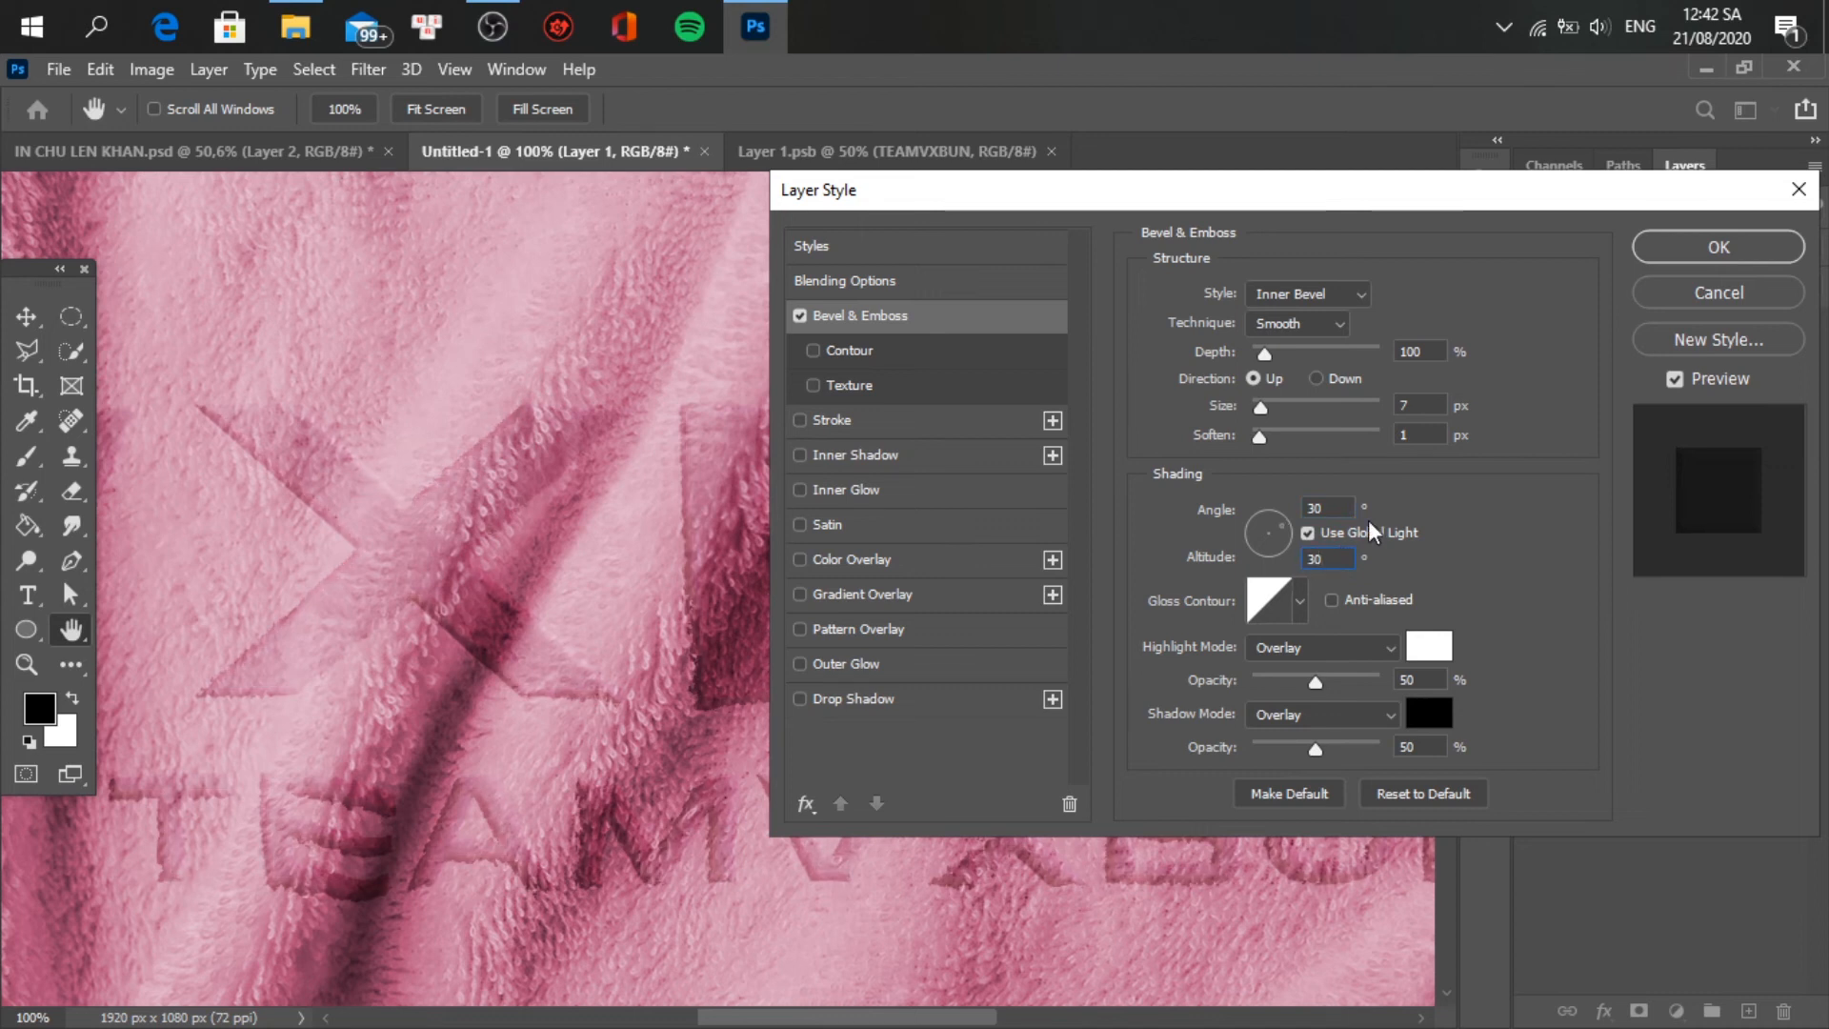
key(Return)
click(1705, 253)
- Examine the re-lit lettering in the untitled document and compare it with IN CHU LEN KHAN.psd
key(v)
scroll(862, 594, down, 5)
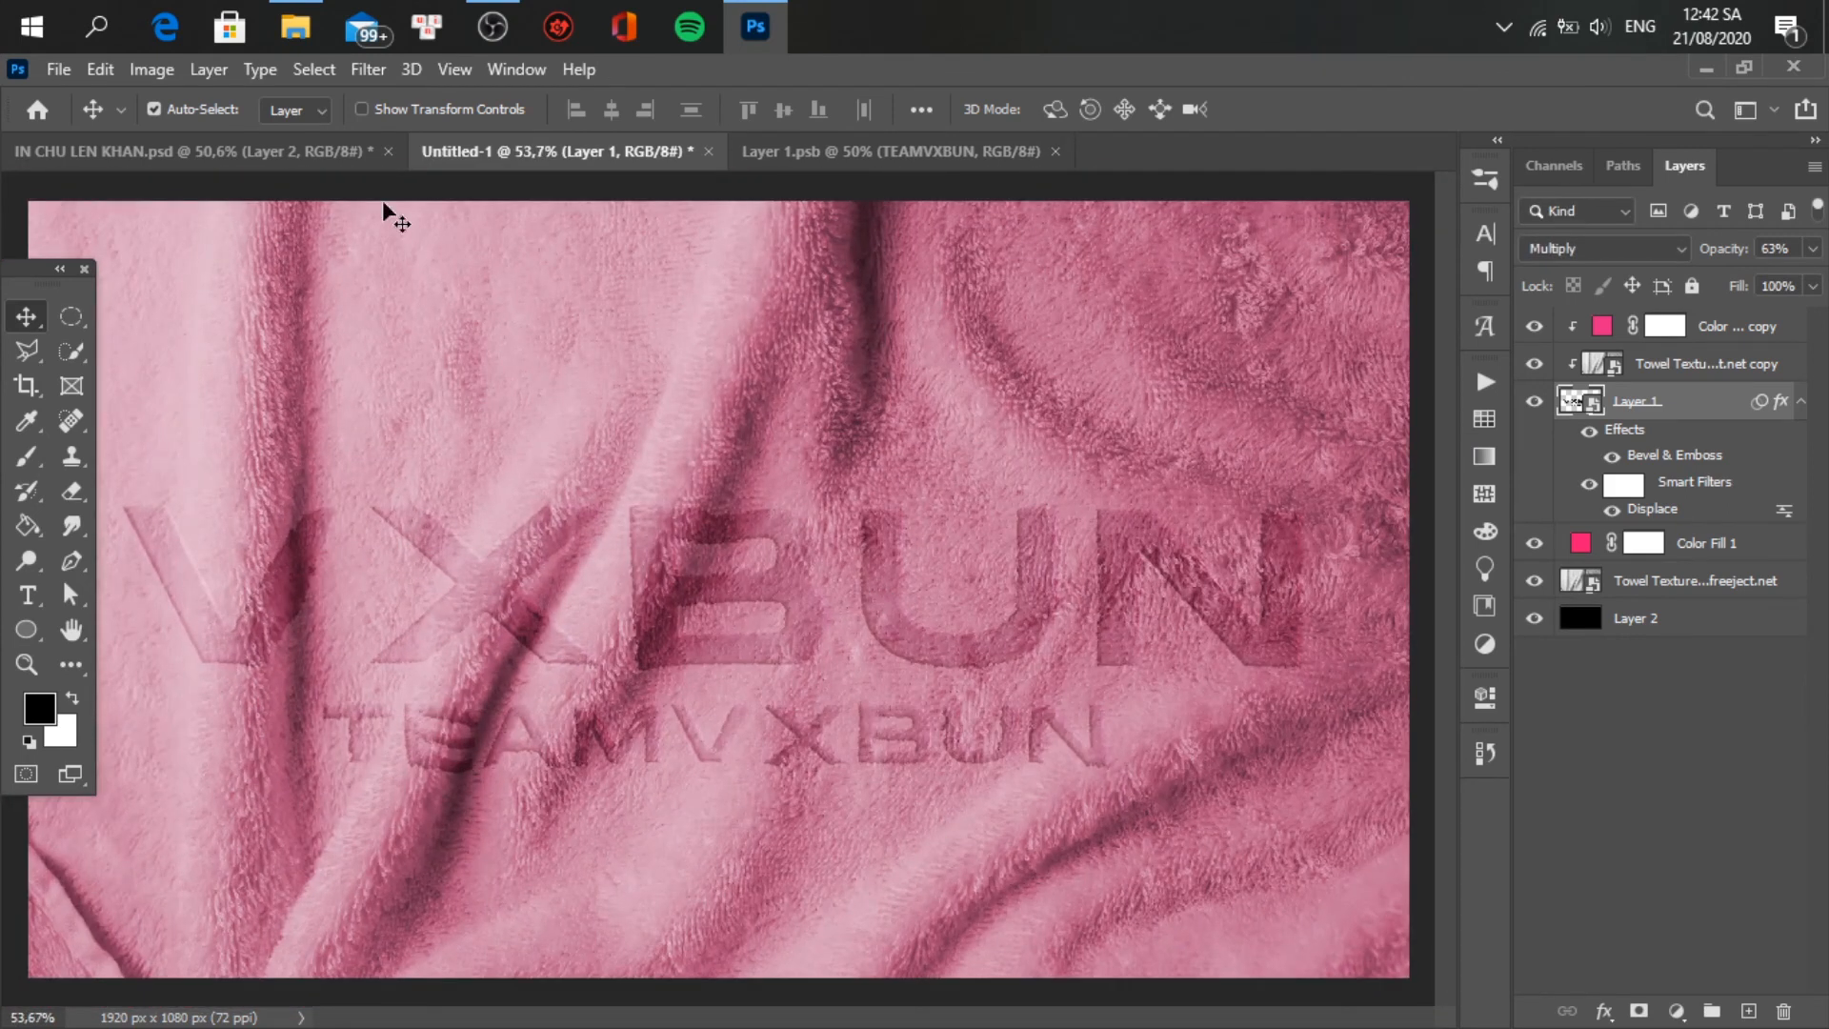
click(395, 153)
click(512, 148)
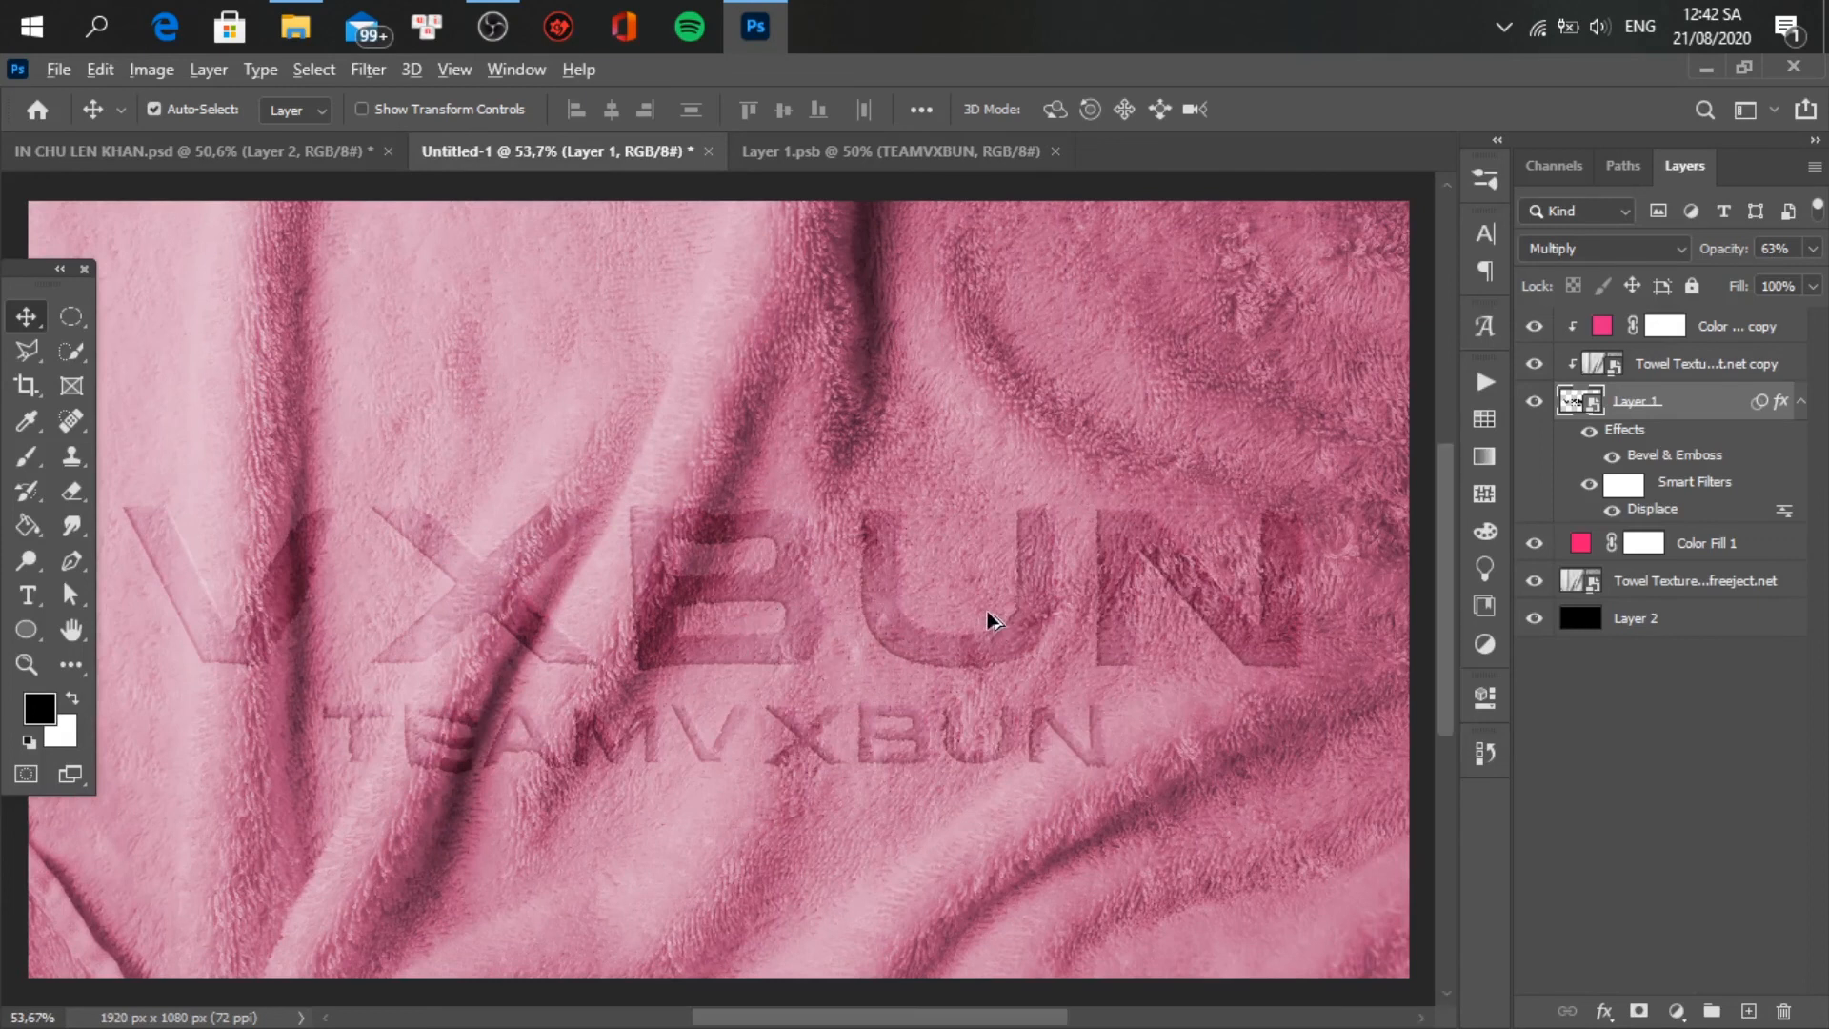
scroll(987, 617, up, 3)
scroll(987, 614, down, 3)
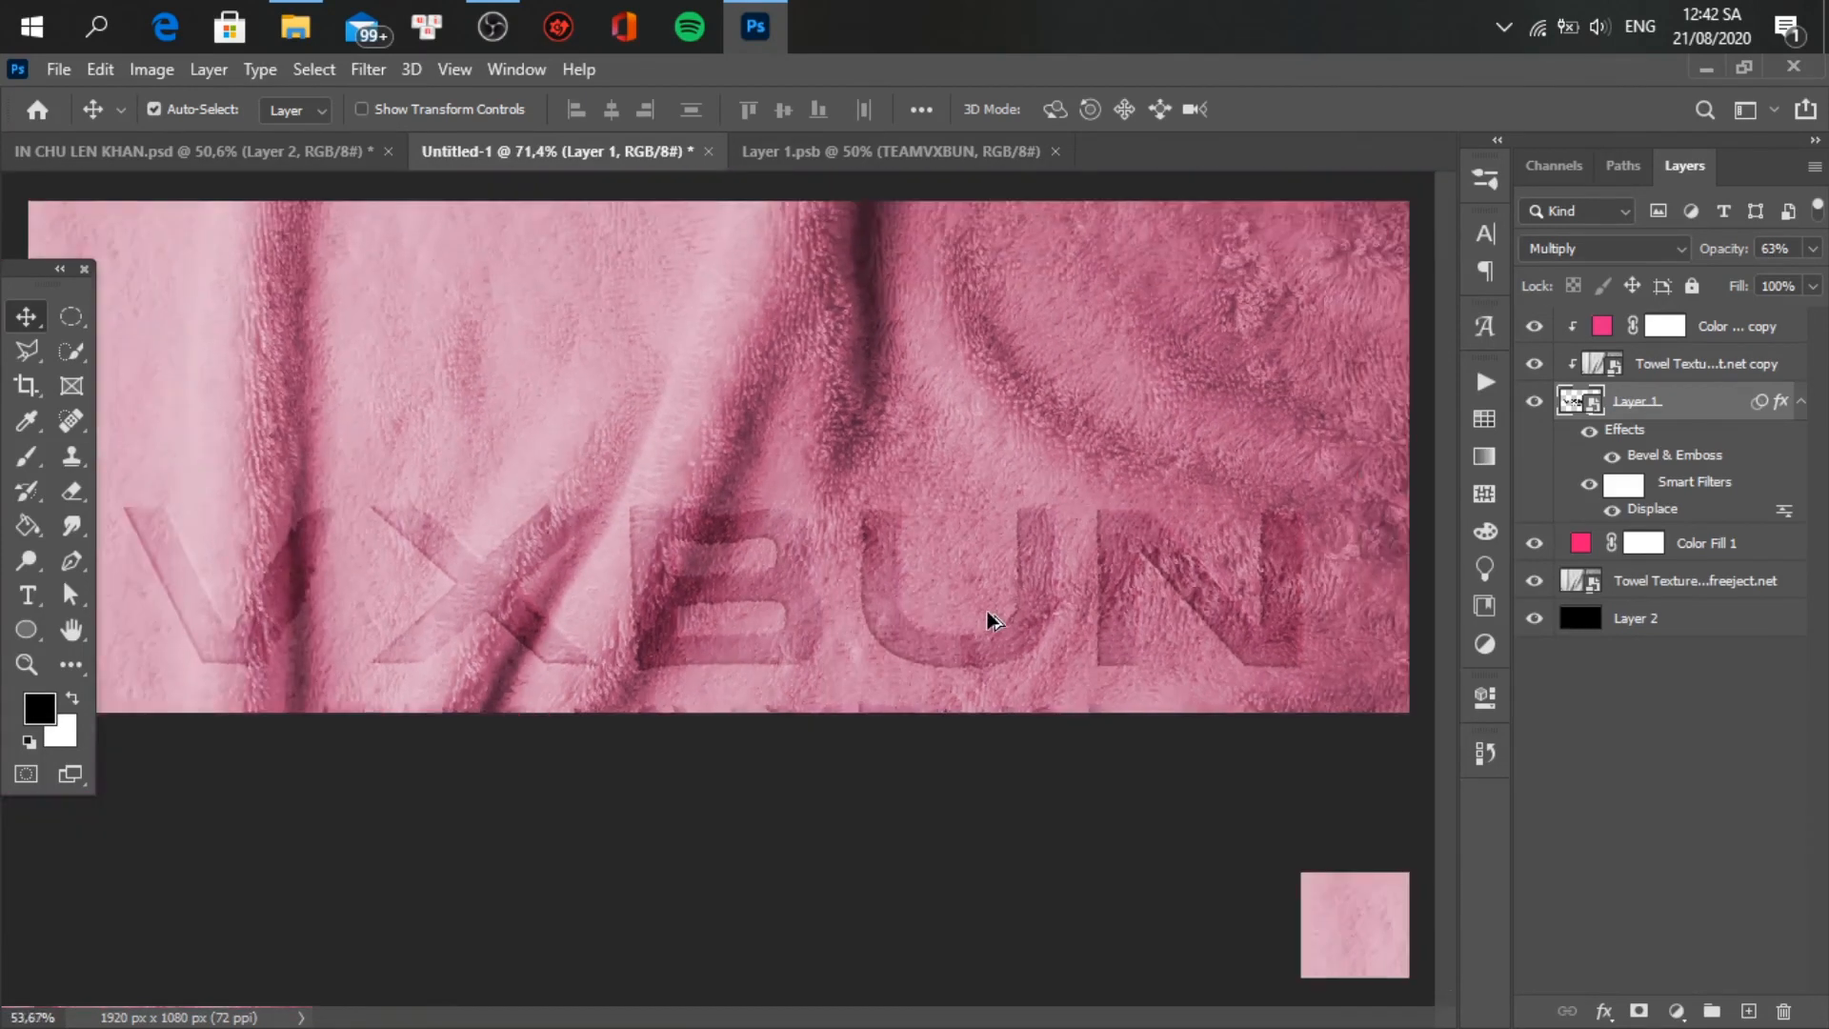
- In Layer 1.psb, hide both text layers and draw a black circle 812 px in diameter near the canvas centre
click(805, 152)
drag(1532, 331, 1533, 363)
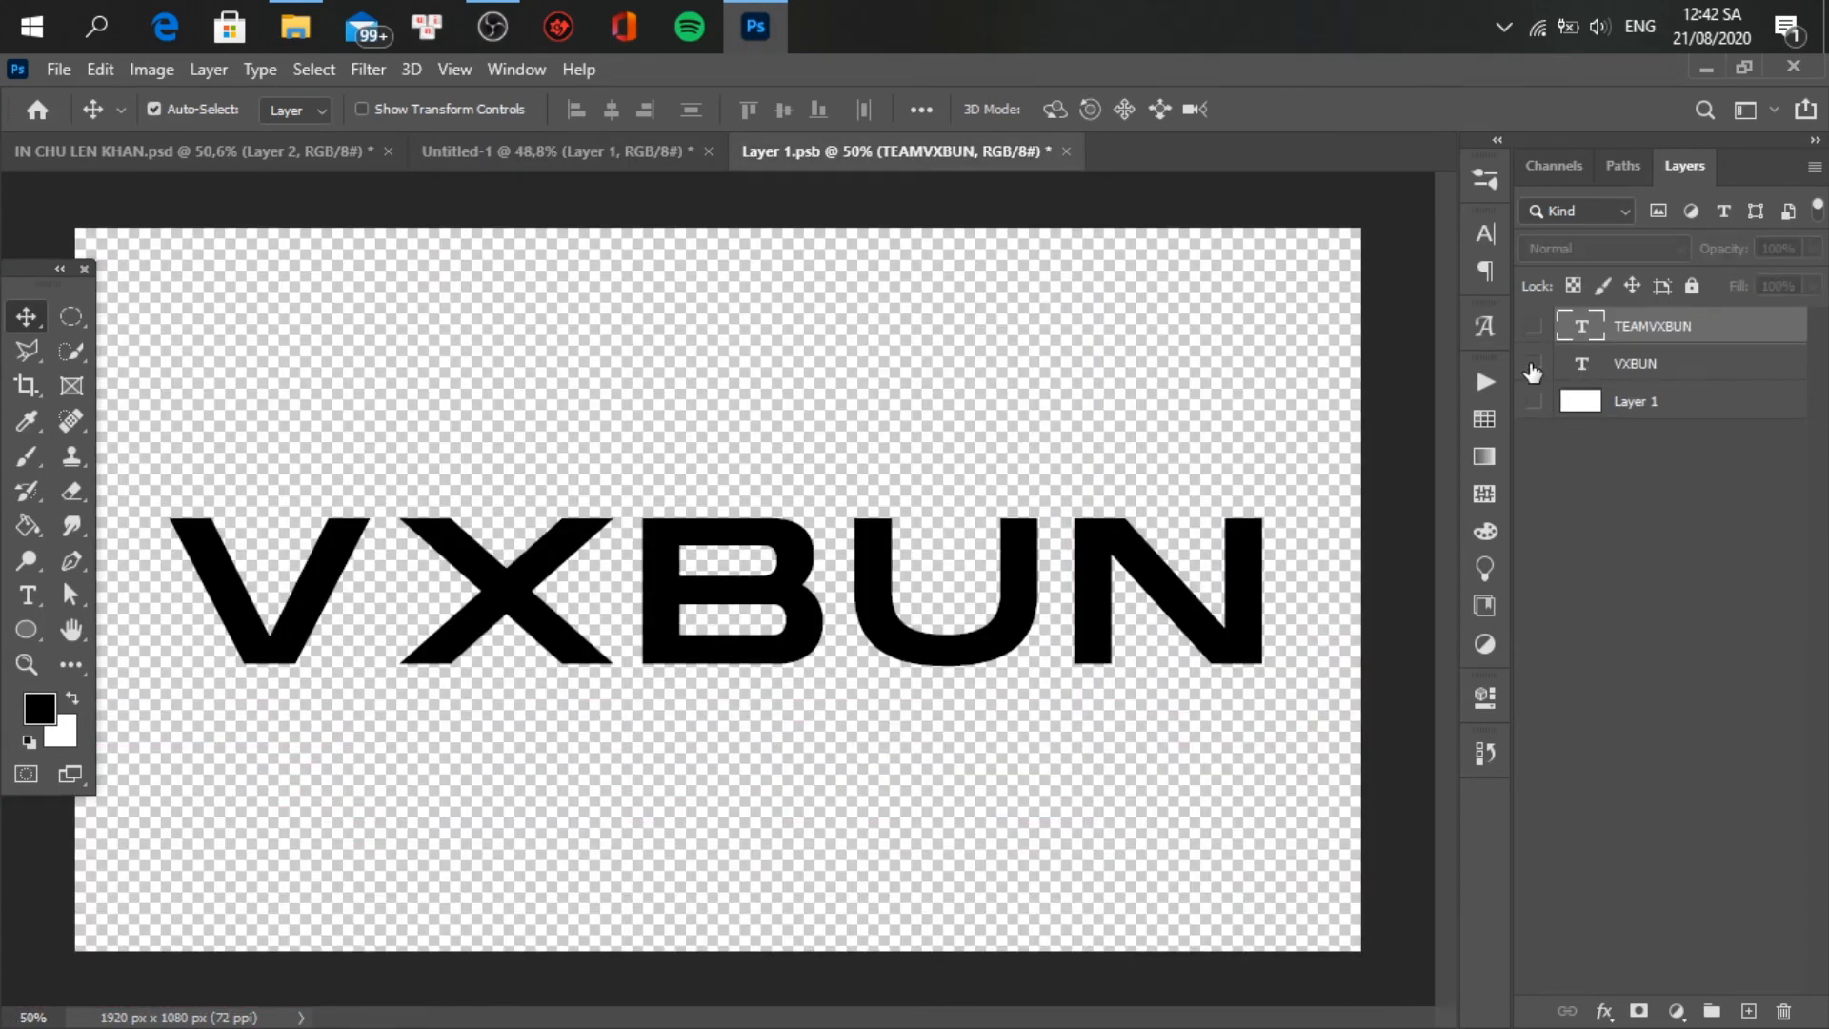
click(25, 632)
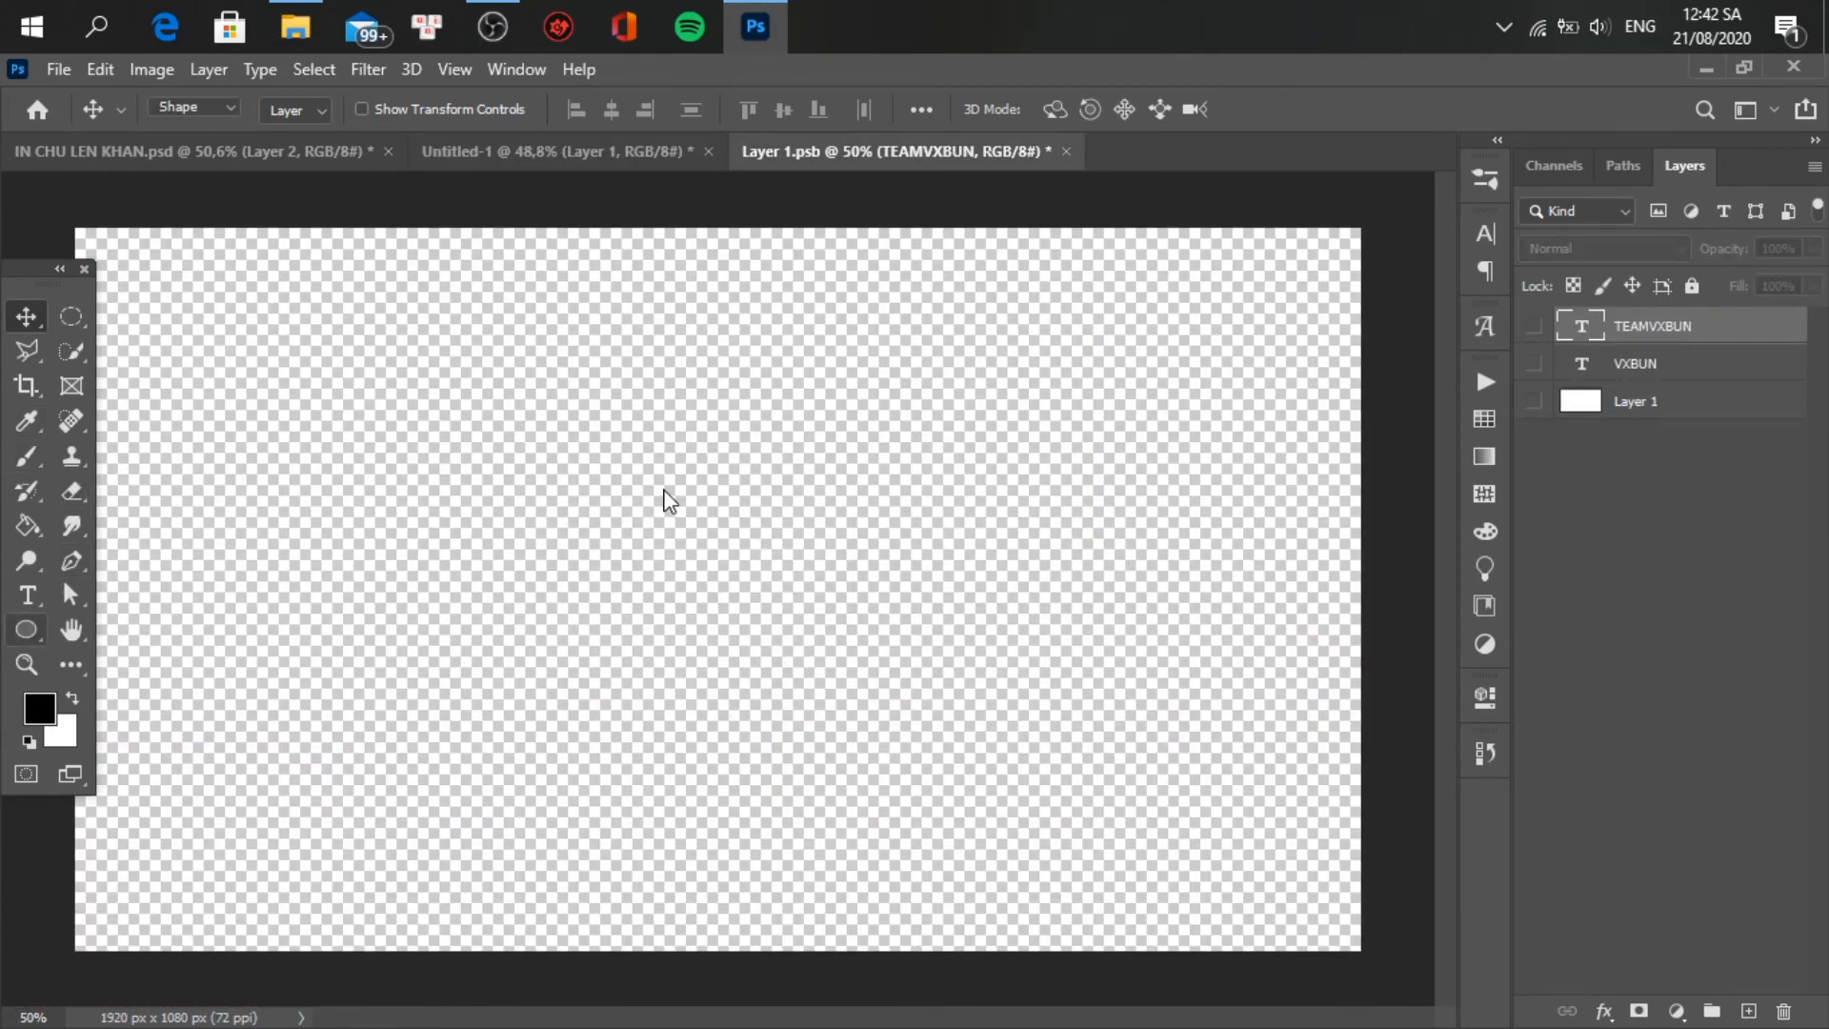
click(702, 544)
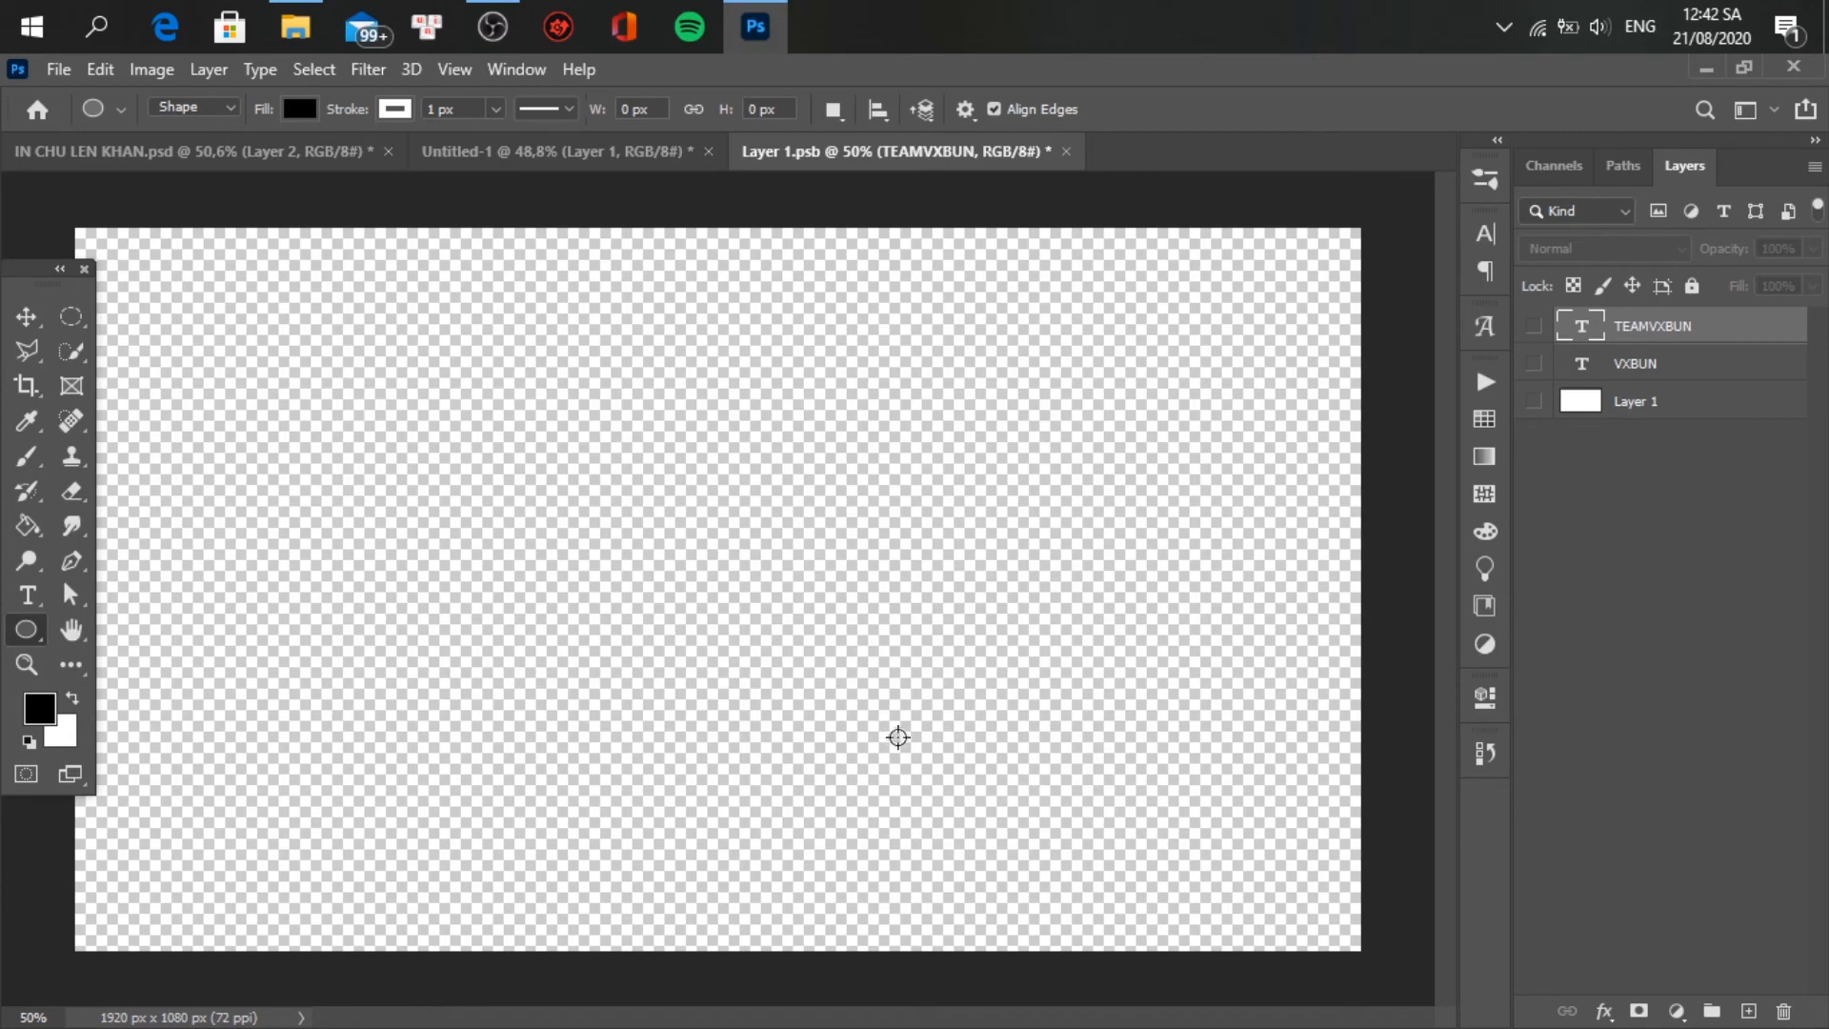
drag(710, 550, 1090, 817)
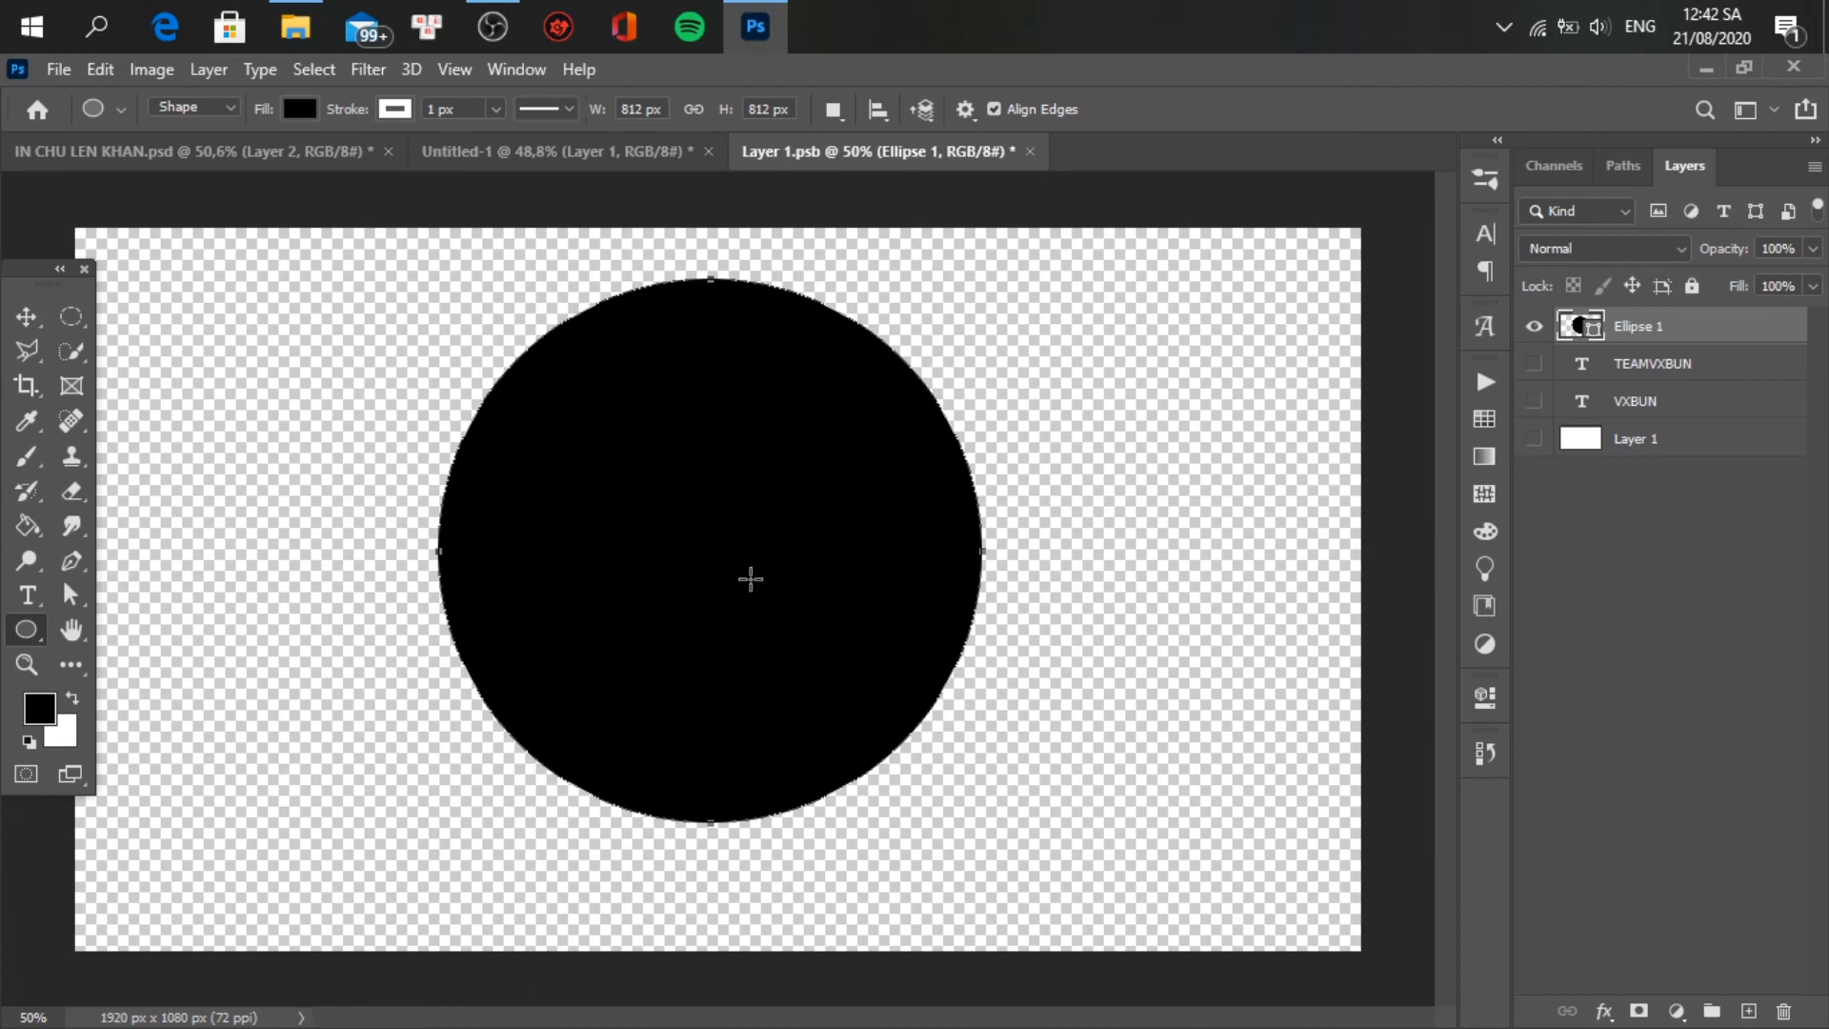
- Move the circle slightly down, save Layer 1.psb, and view the embossed circle on the towel
drag(748, 578, 734, 641)
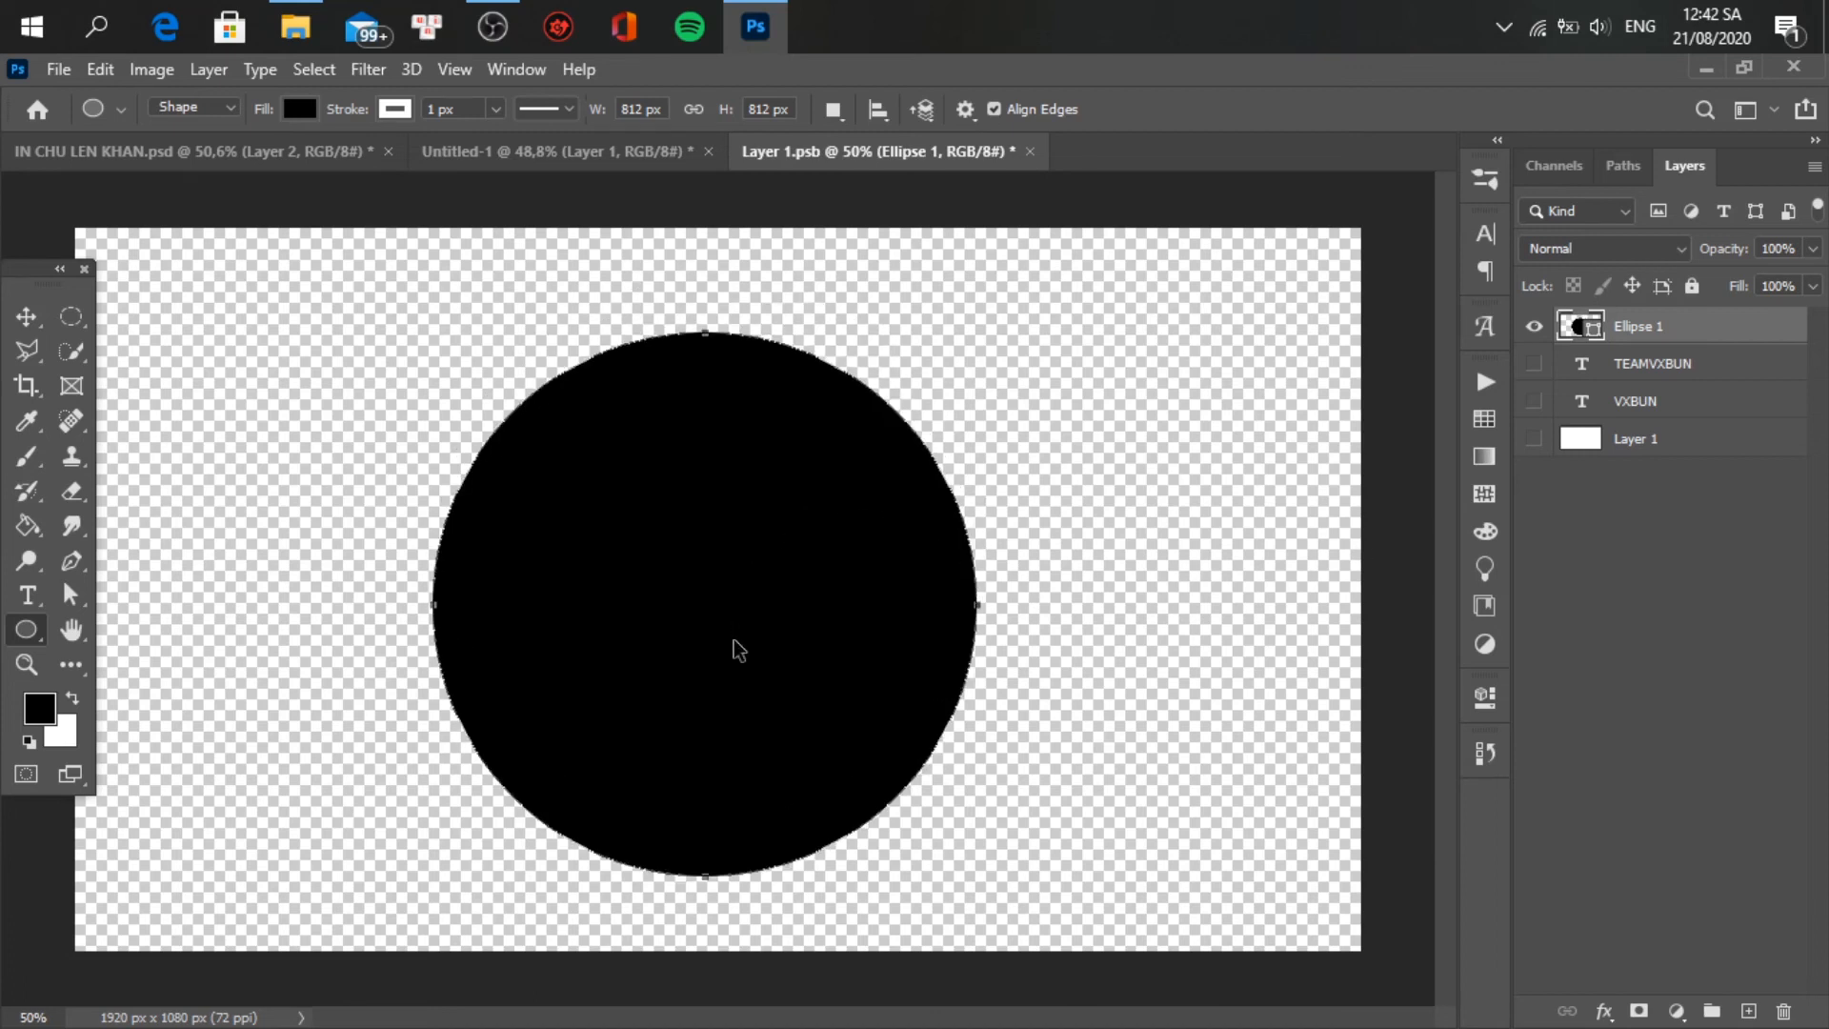
key(ctrl+s)
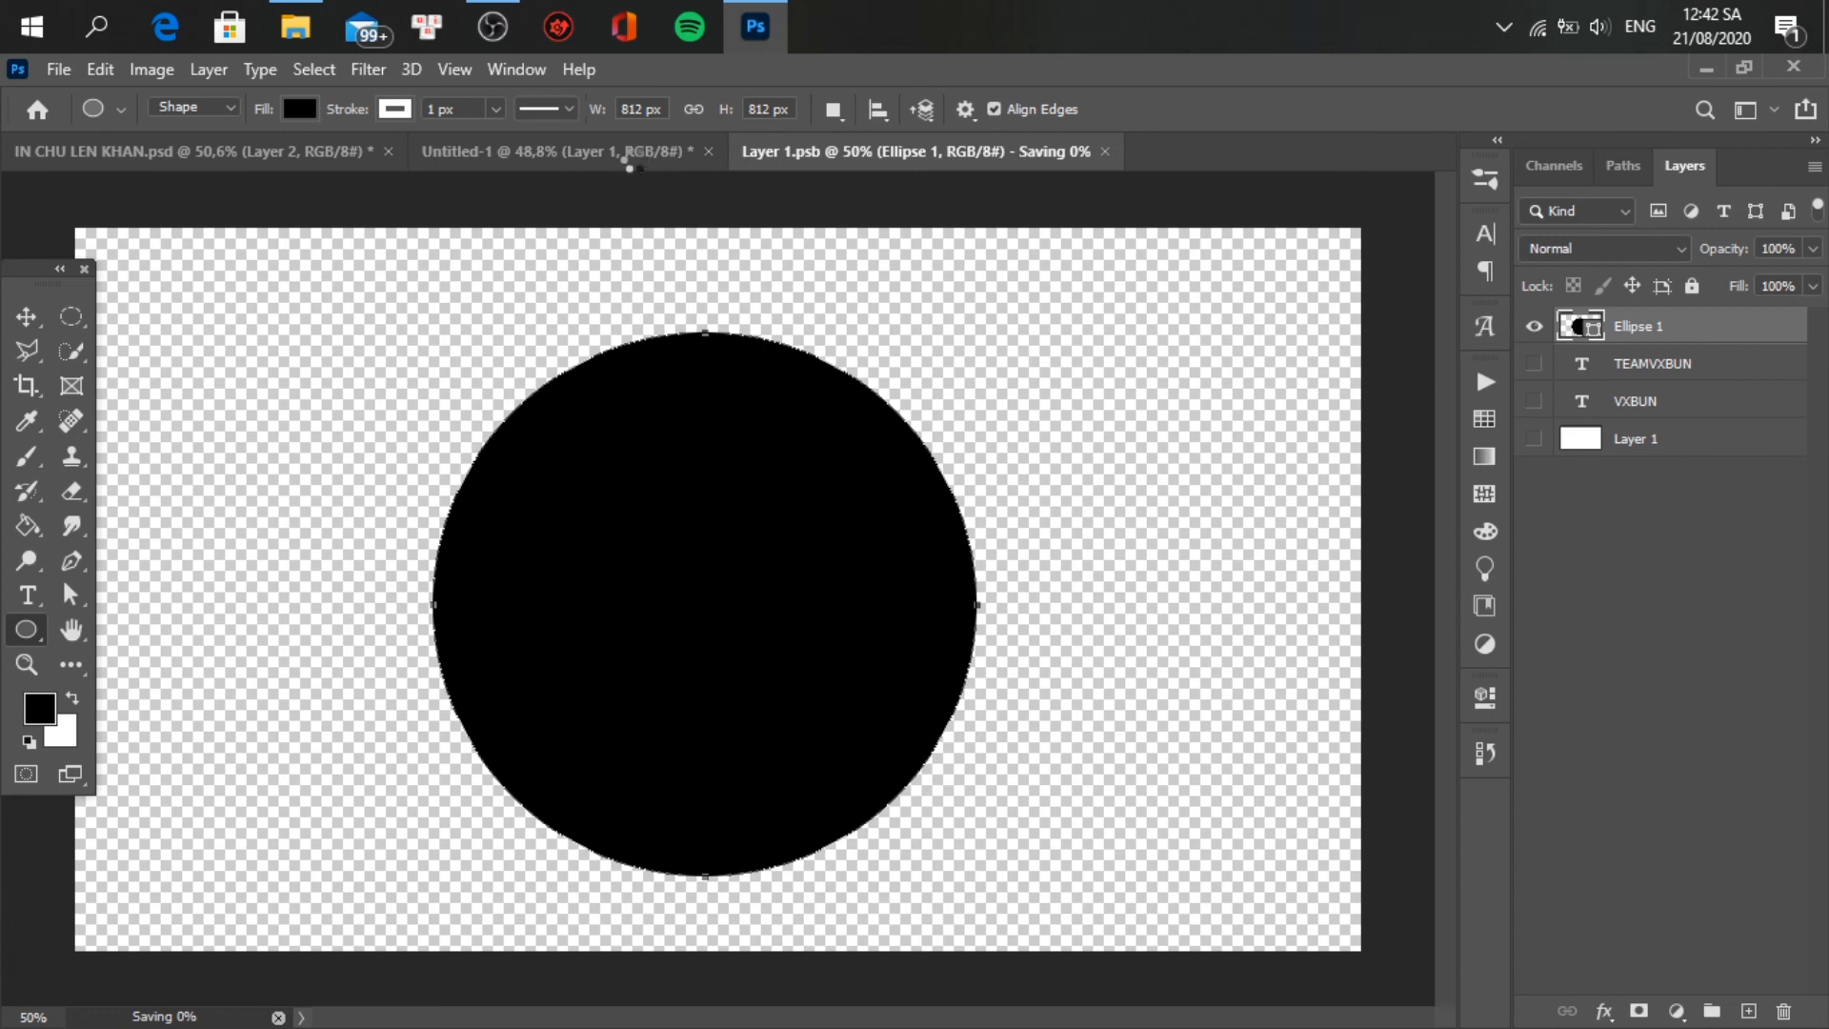
click(632, 155)
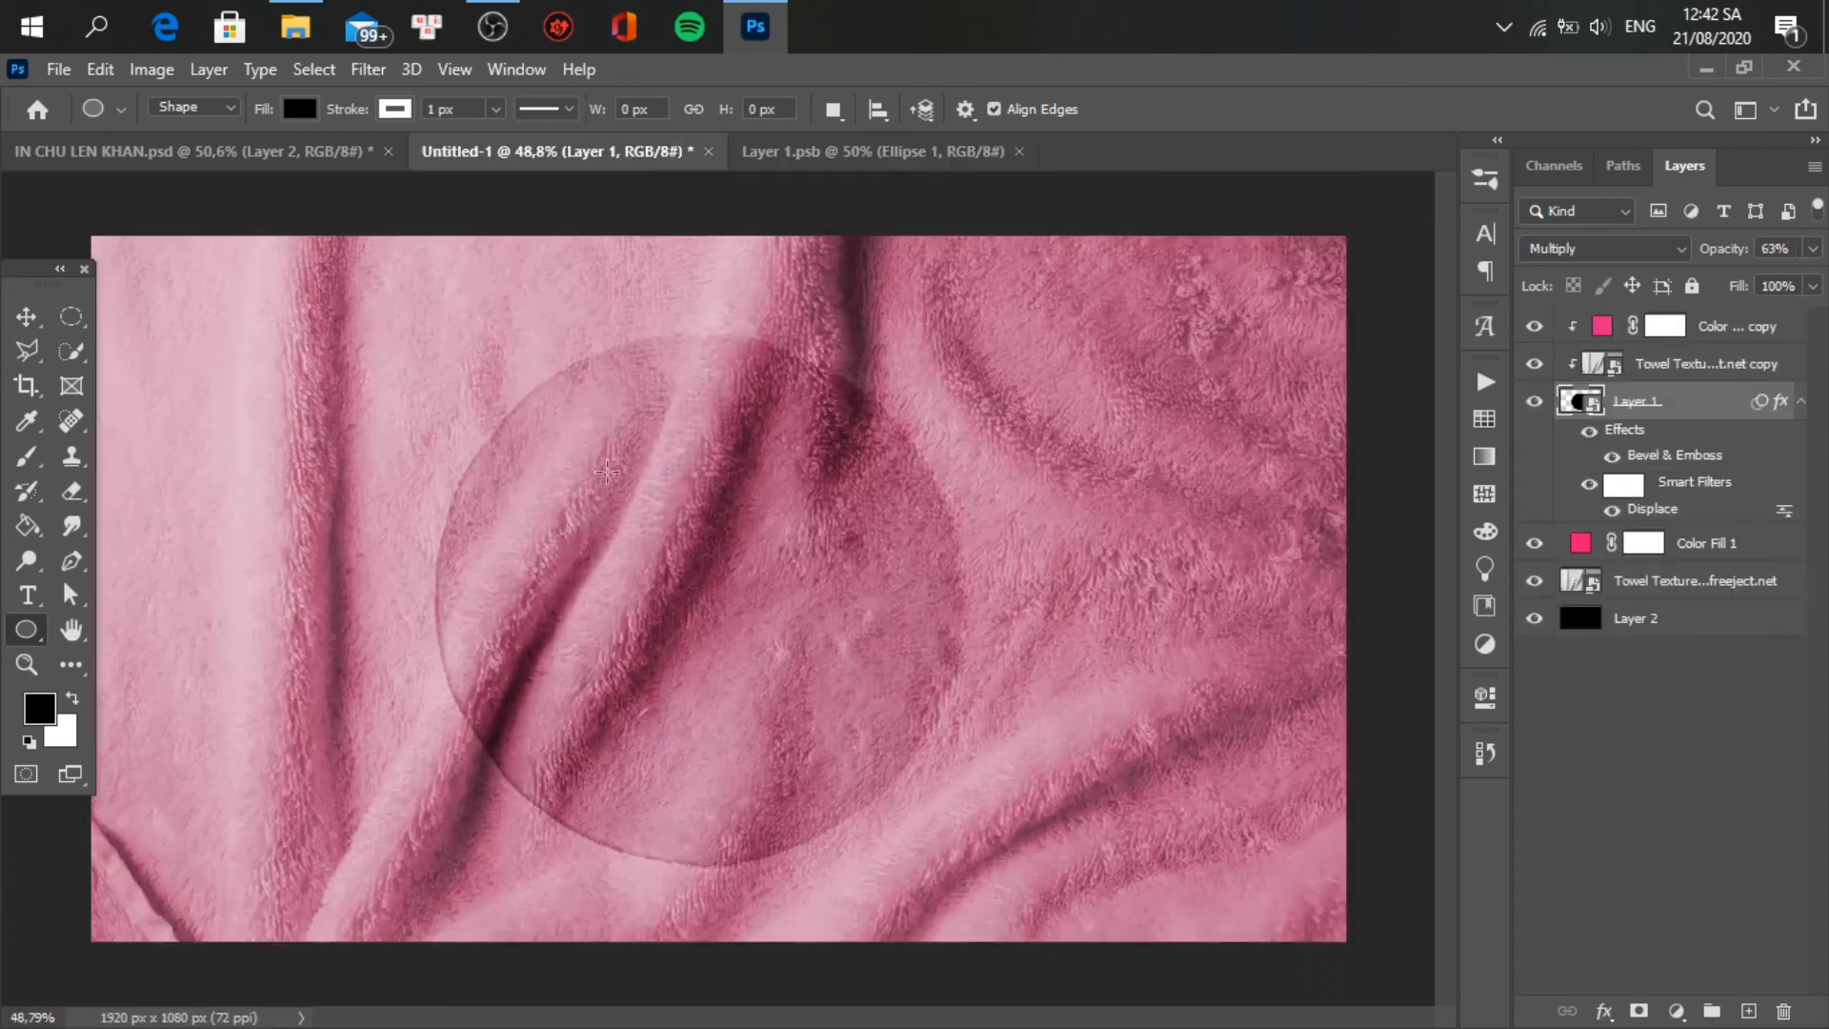
- In Layer 1.psb, hide the circle and show both text layers, save it, and return to the untitled document
click(952, 154)
click(1534, 326)
click(1534, 362)
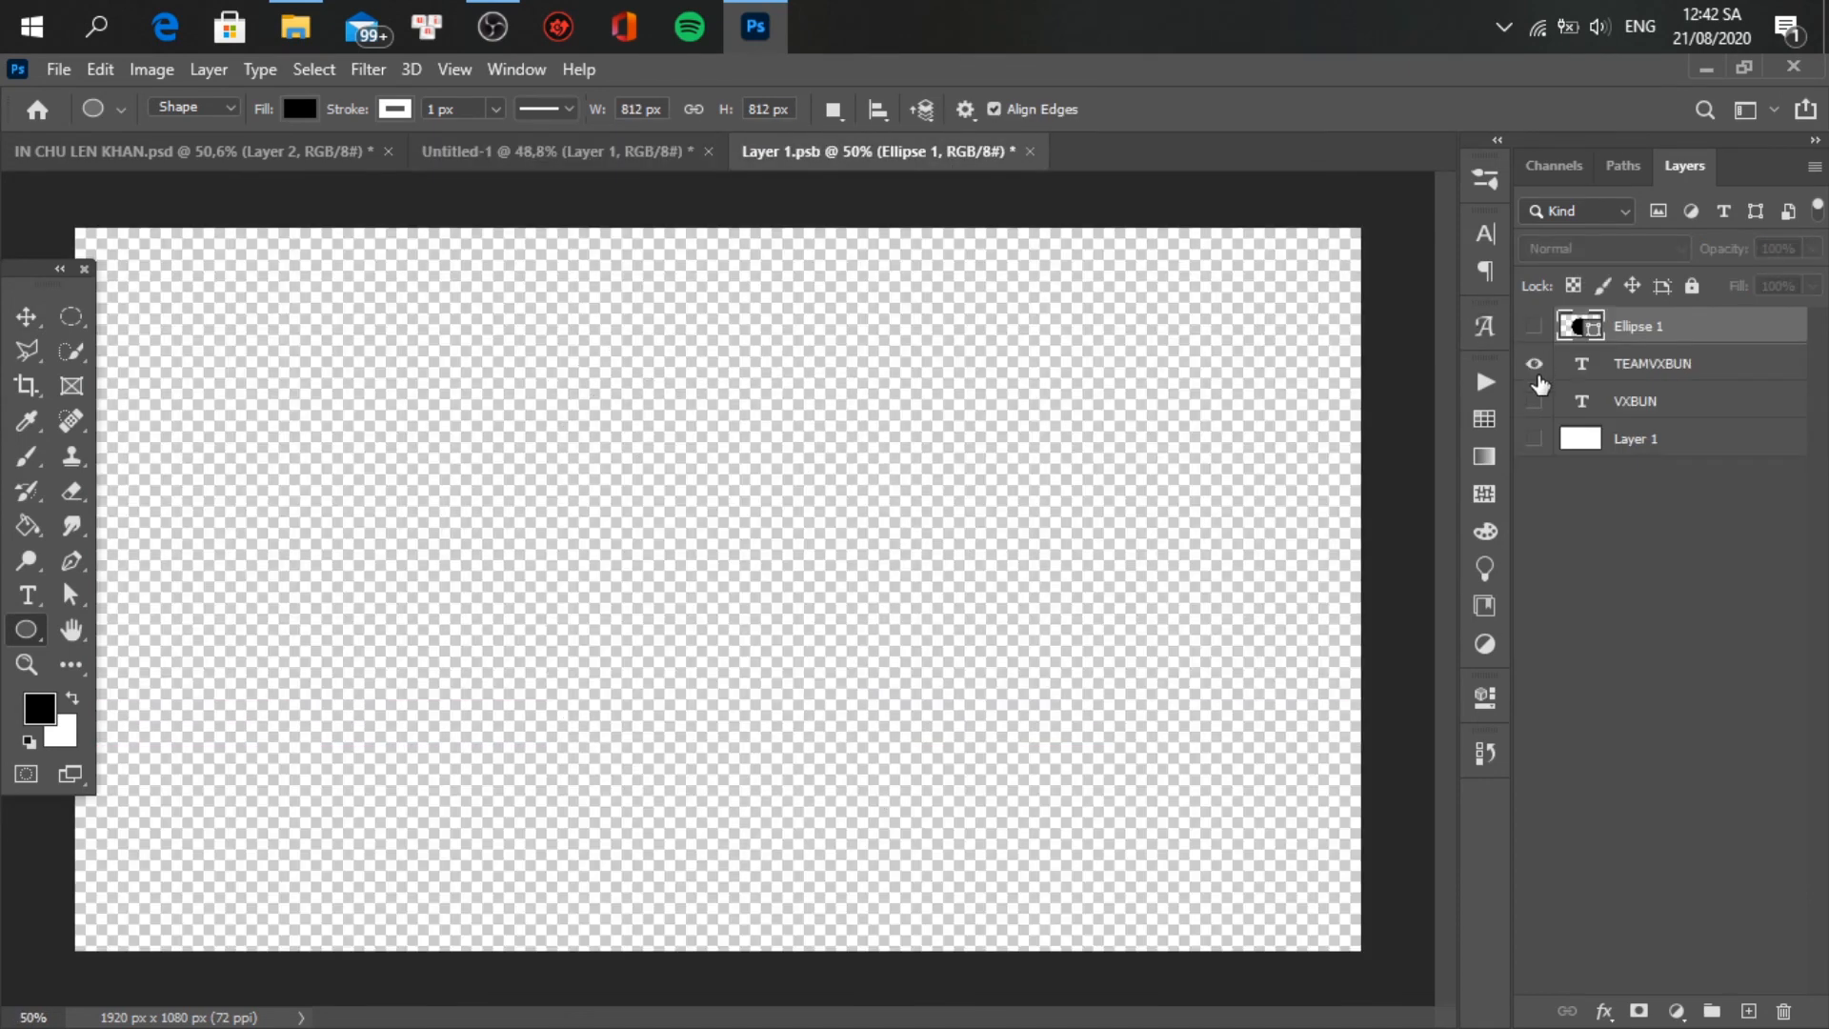
click(1535, 401)
key(ctrl+s)
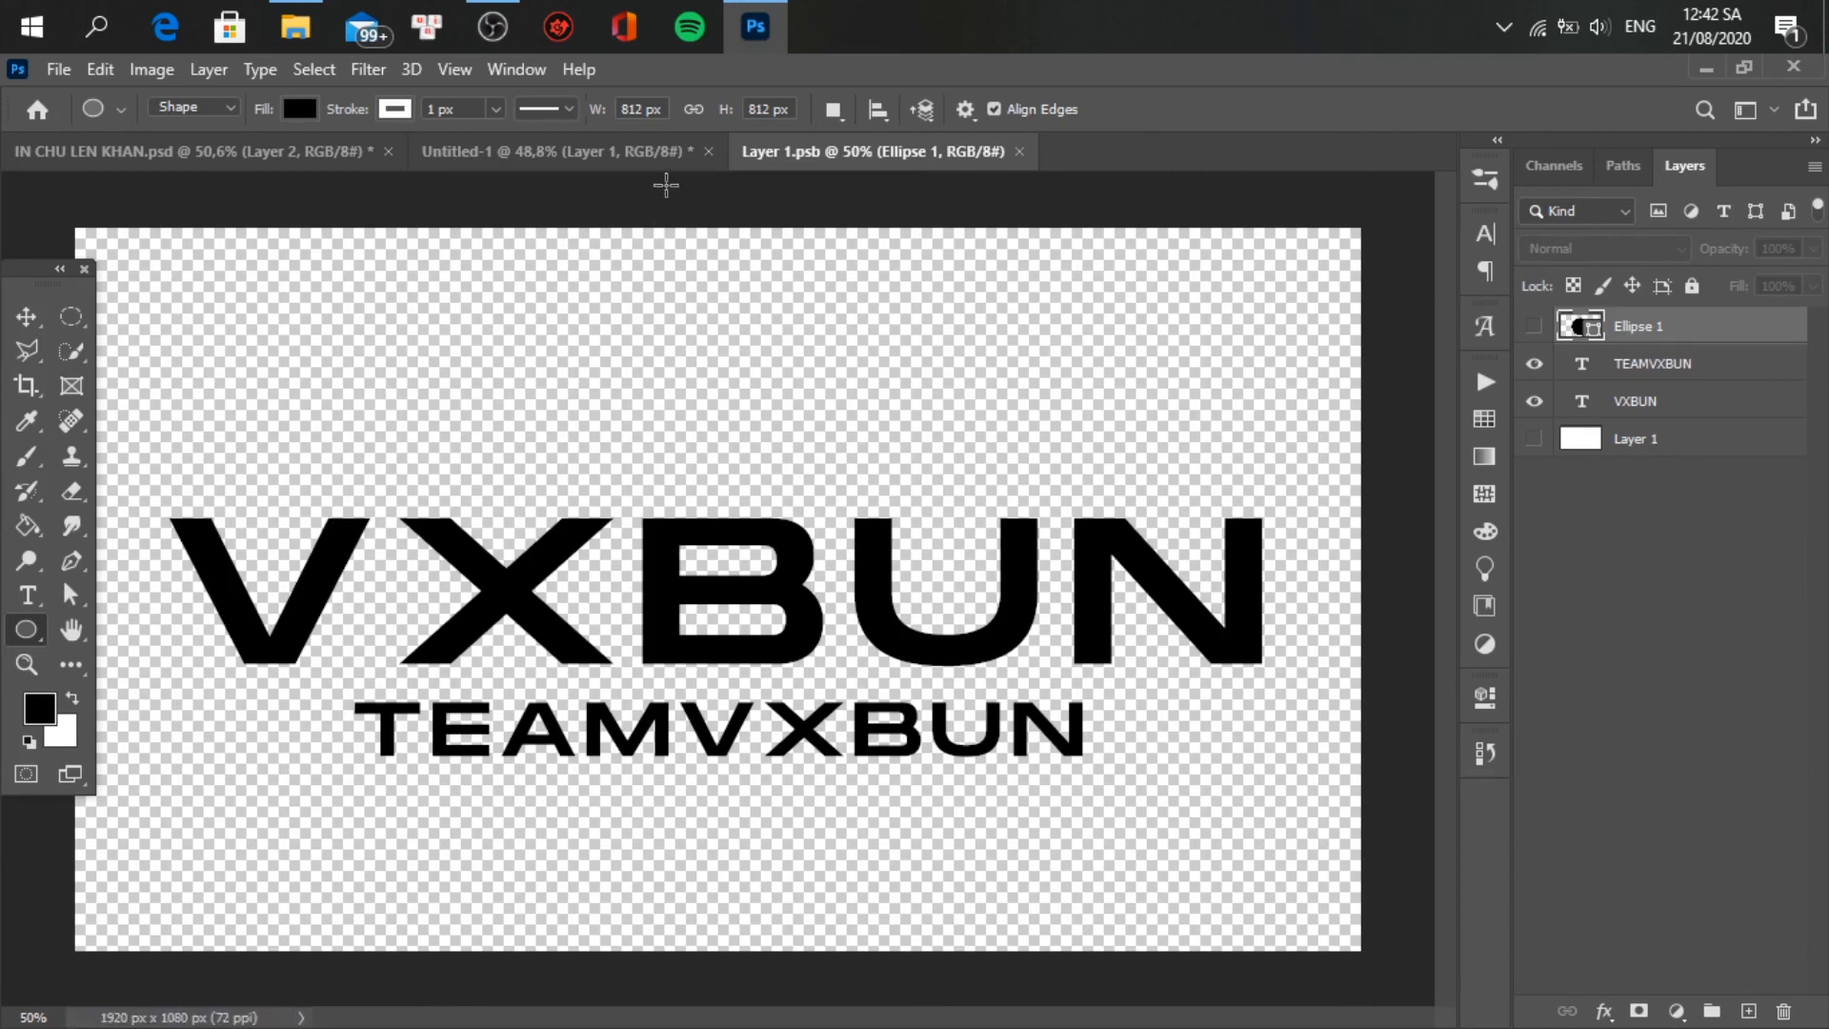
click(654, 168)
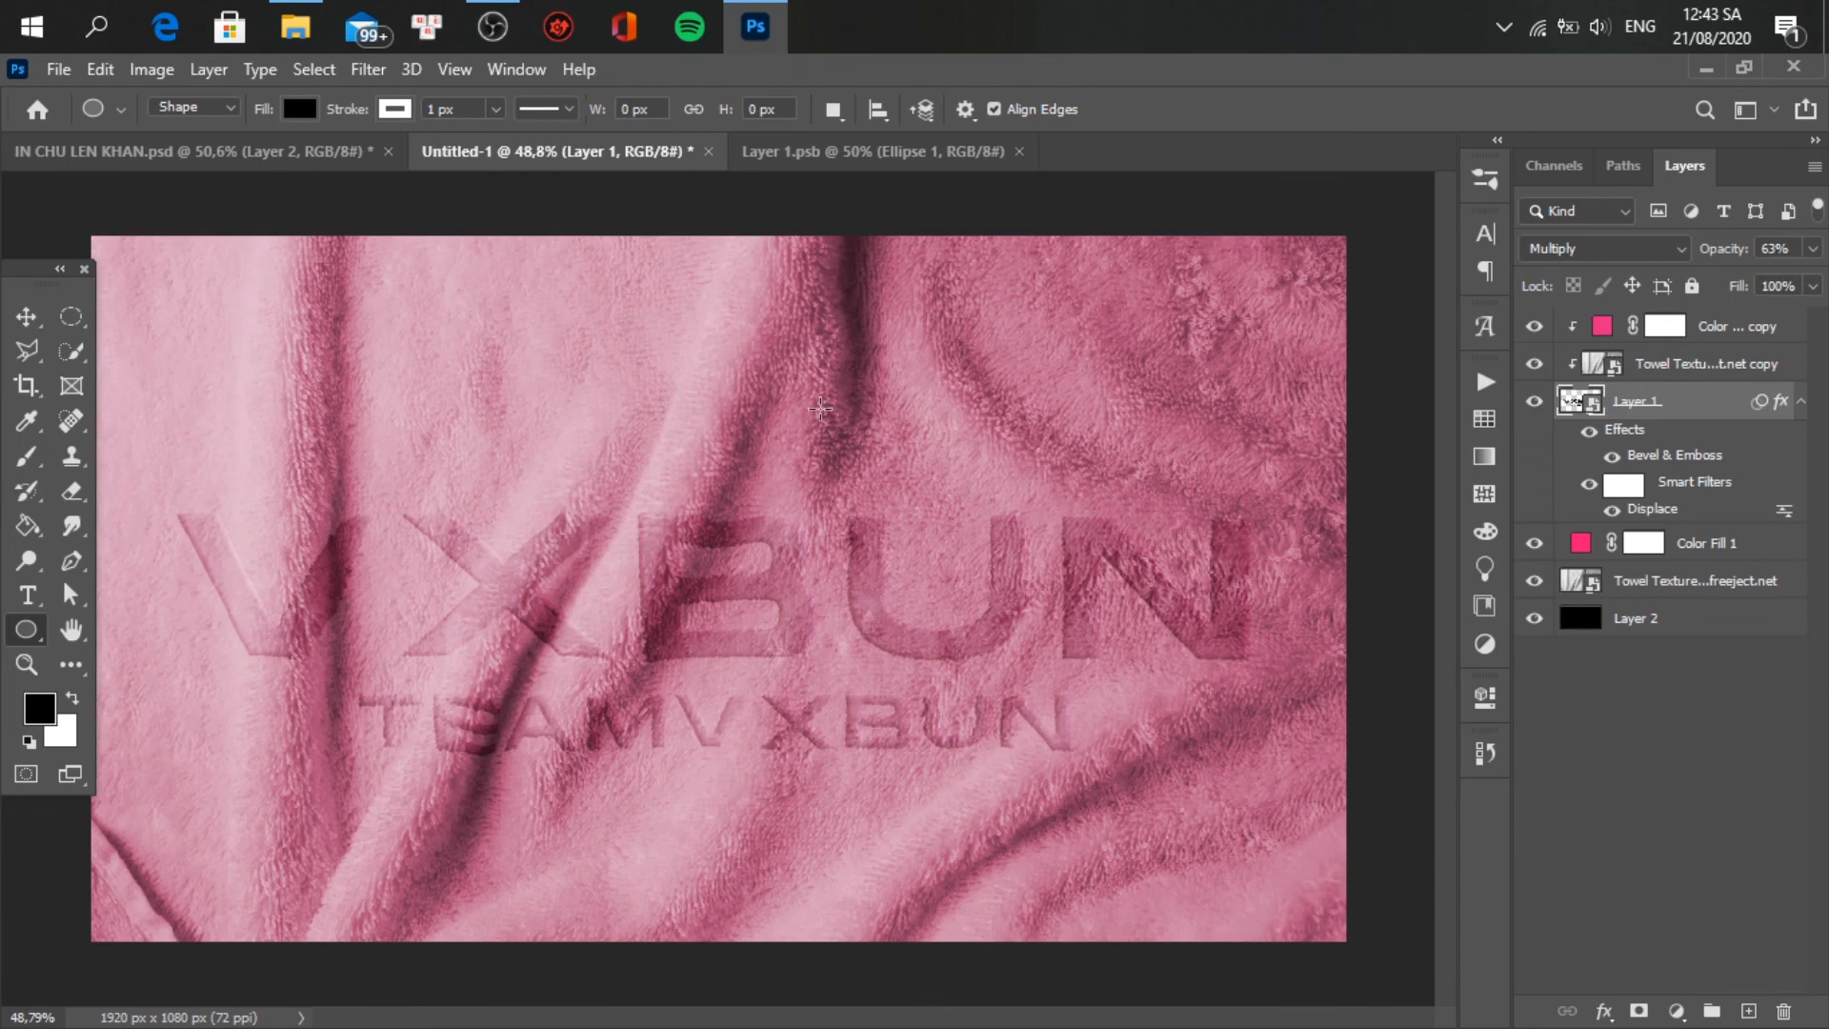